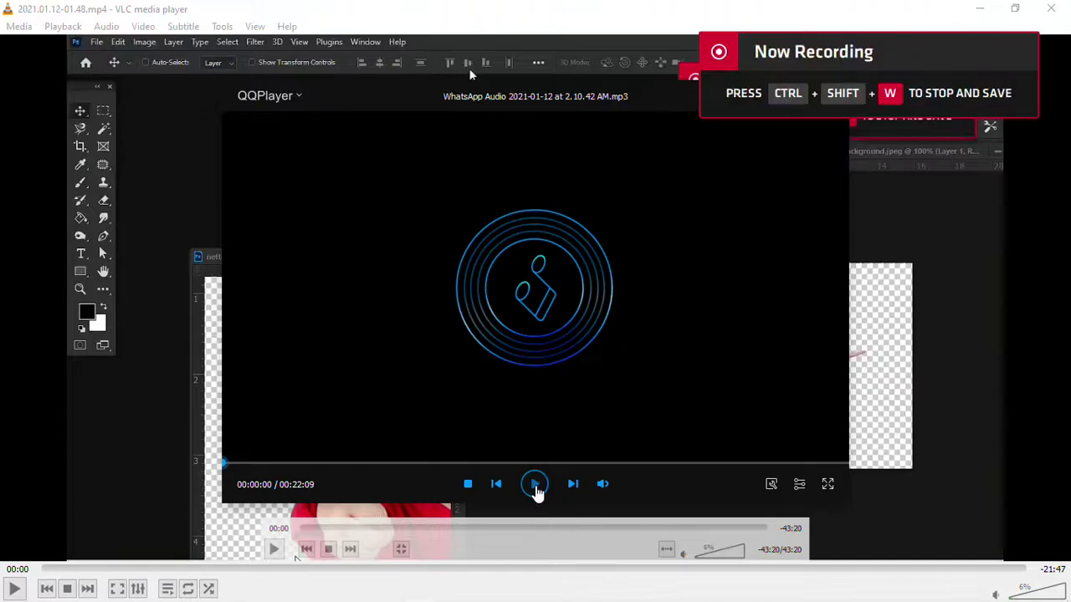
# Play the recorded Photoshop tutorial in VLC and view it fullscreen
pyautogui.click(25, 587)
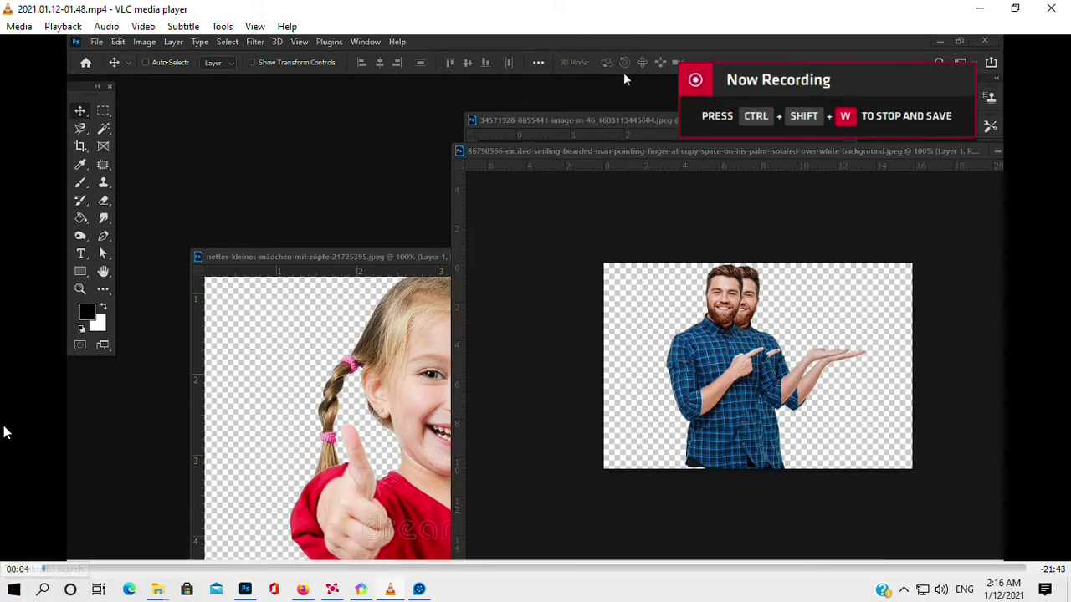
pyautogui.doubleClick(51, 524)
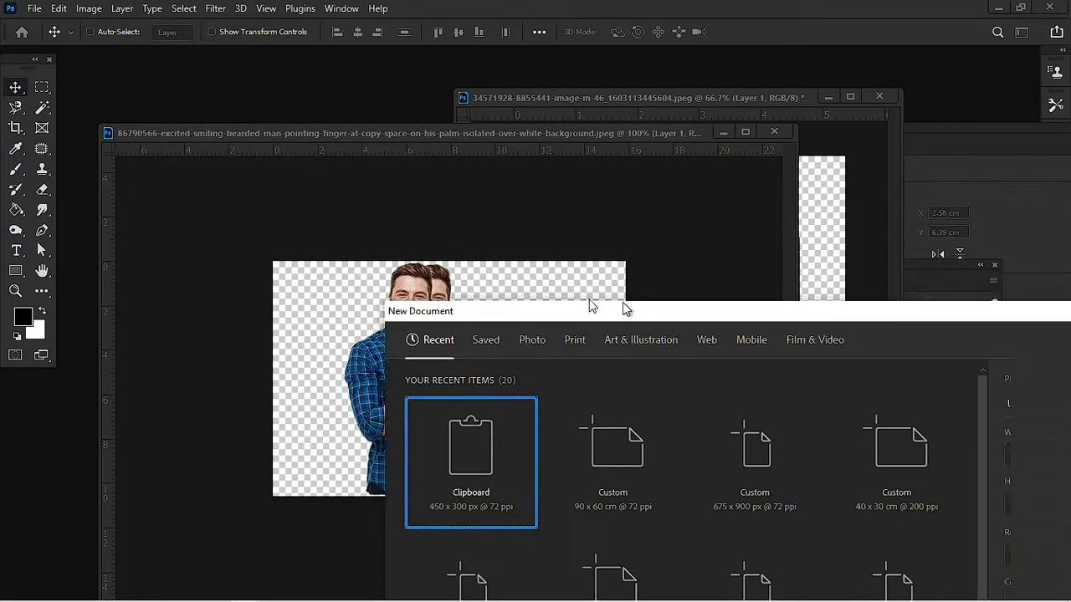
# Create the blank white Untitled-5 document at 90 x 60 centimetres
pyautogui.moveTo(625, 309); pyautogui.dragTo(521, 92)
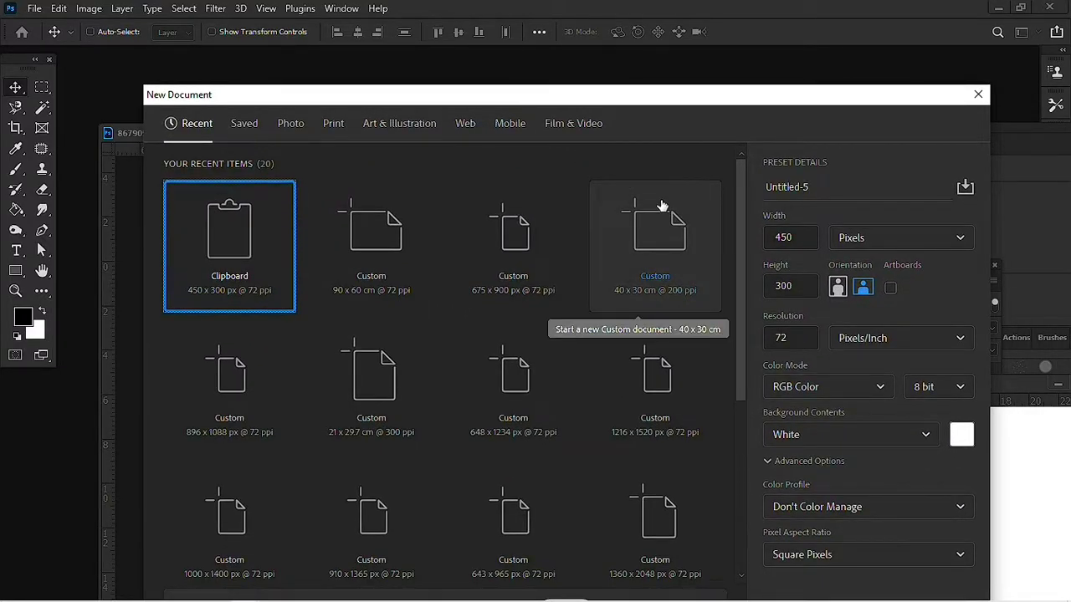
pyautogui.click(895, 238)
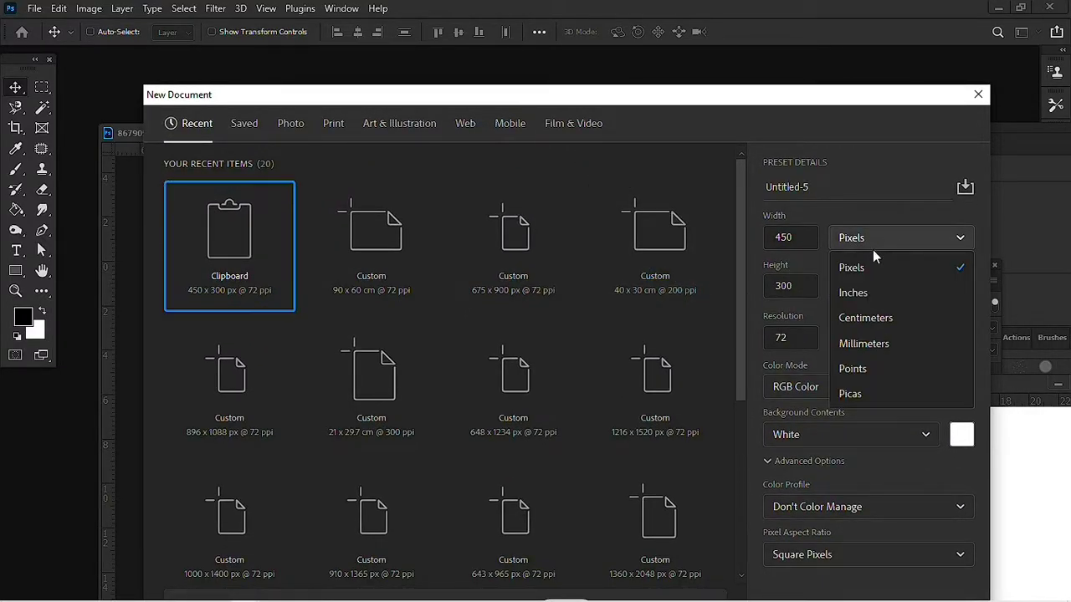
pyautogui.click(873, 317)
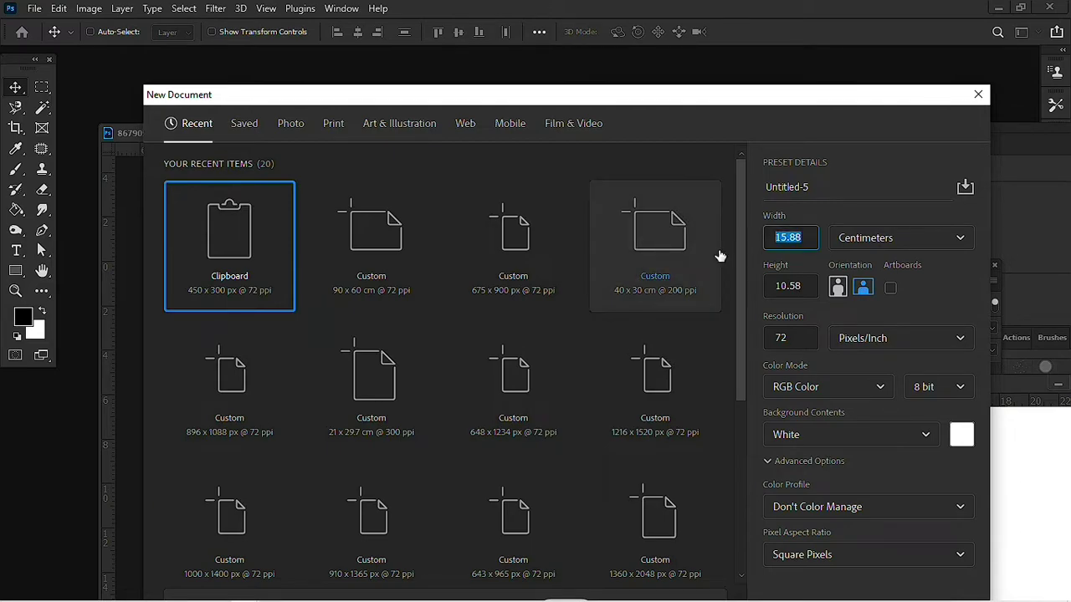
pyautogui.write('90')
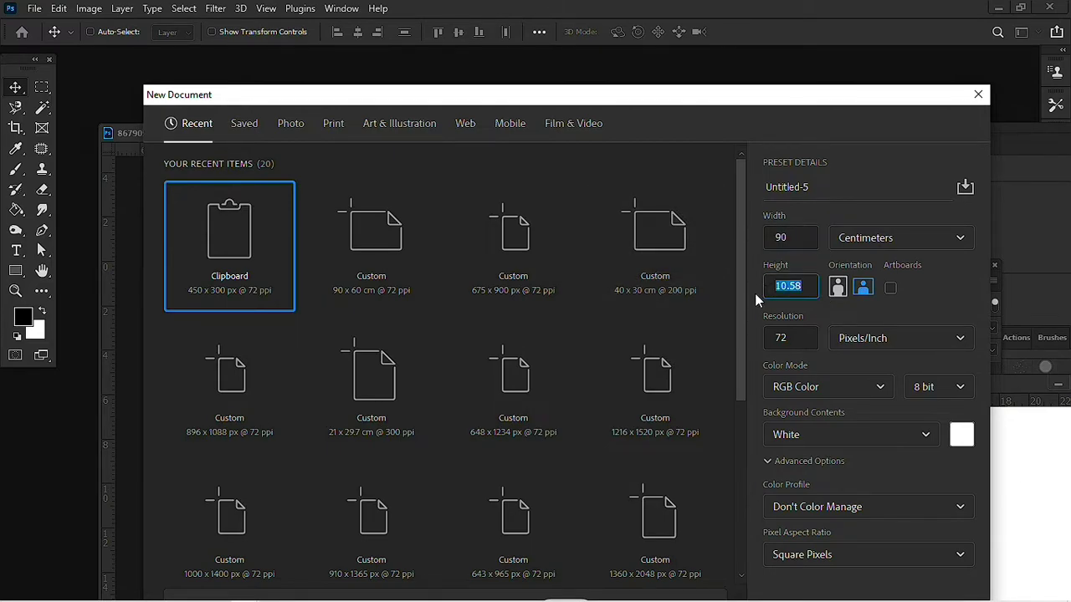
pyautogui.write('60')
pyautogui.click(767, 342)
pyautogui.write('150')
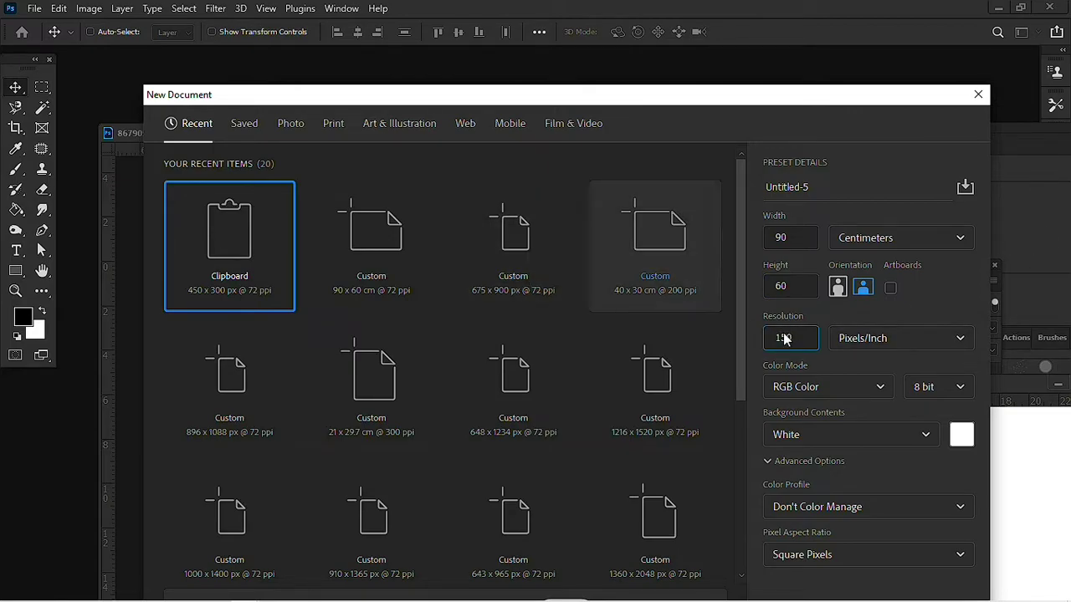
pyautogui.press('Return')
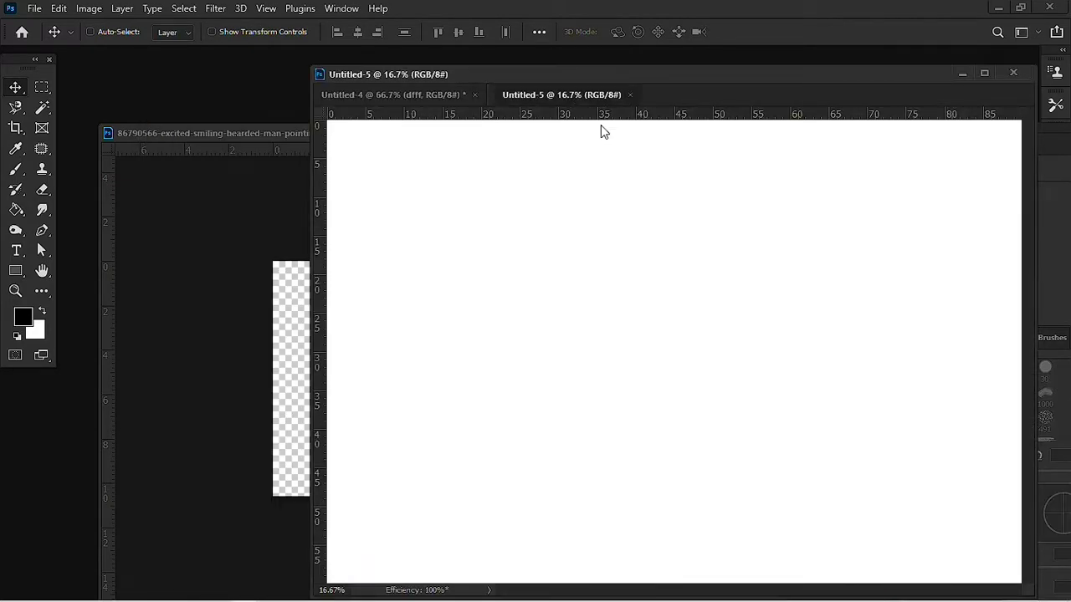
# Copy the bearded man's cut-out into the Untitled-5 canvas and move him left
pyautogui.moveTo(552, 94); pyautogui.dragTo(516, 259)
pyautogui.click(441, 318)
pyautogui.moveTo(441, 319); pyautogui.dragTo(858, 360)
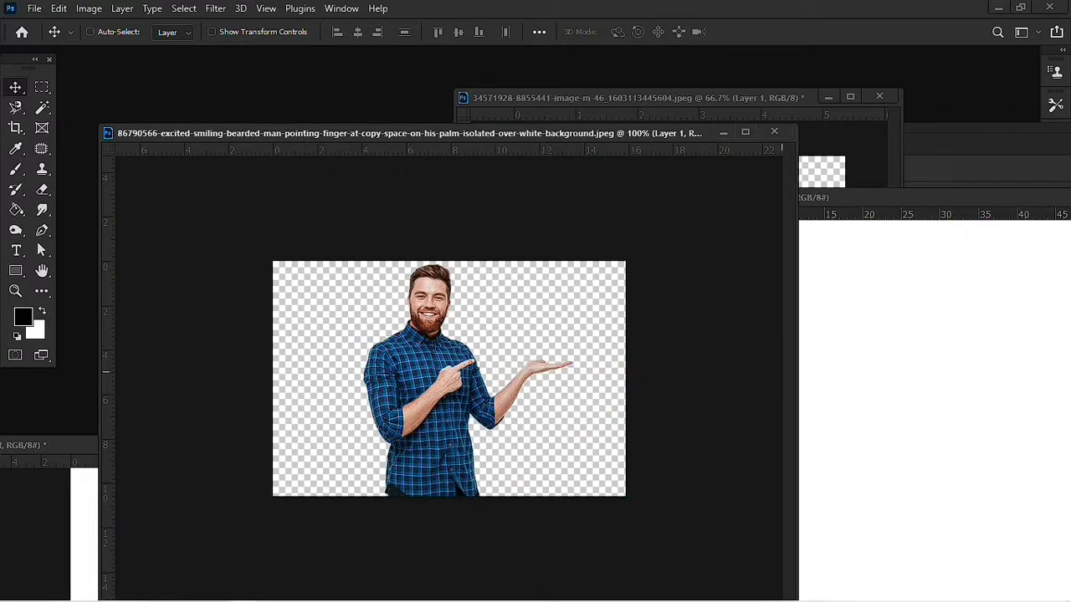
pyautogui.moveTo(598, 131); pyautogui.dragTo(310, 208)
pyautogui.moveTo(771, 198); pyautogui.dragTo(534, 110)
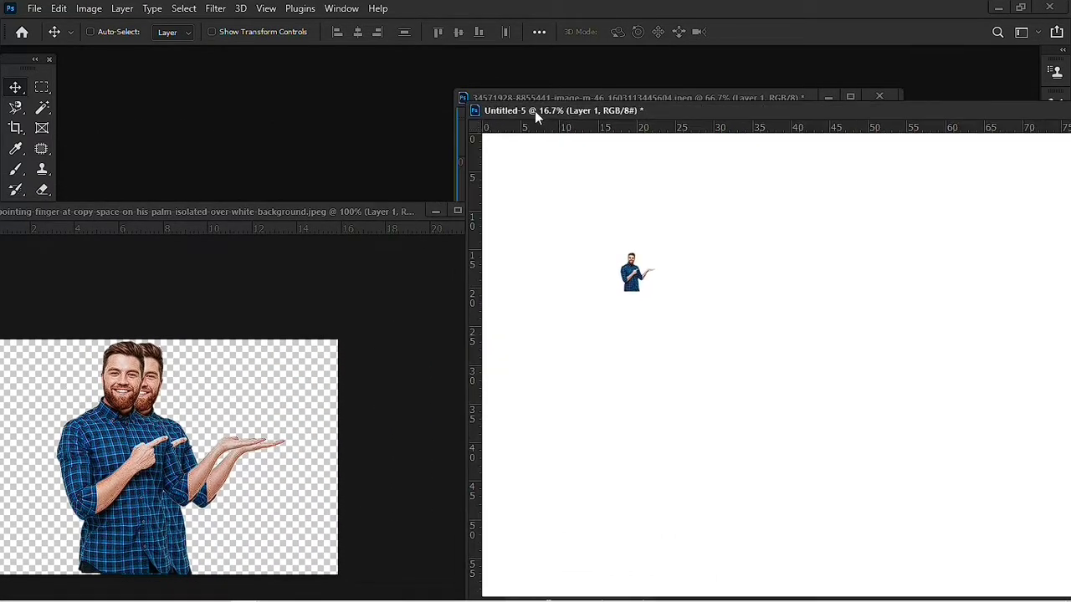
pyautogui.moveTo(627, 283); pyautogui.dragTo(554, 373)
# Enlarge the bearded man with Free Transform to fill the canvas height
pyautogui.hotkey('ctrl', '-')
pyautogui.hotkey('ctrl', '-')
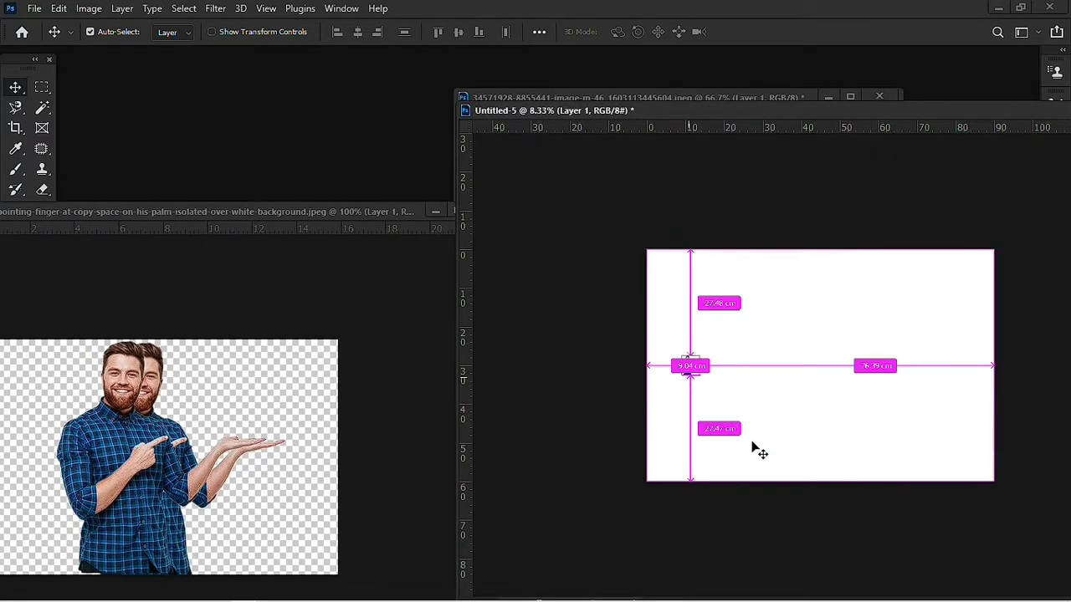
pyautogui.hotkey('ctrl', 't')
pyautogui.moveTo(693, 373); pyautogui.dragTo(779, 463)
pyautogui.moveTo(731, 334); pyautogui.dragTo(731, 266)
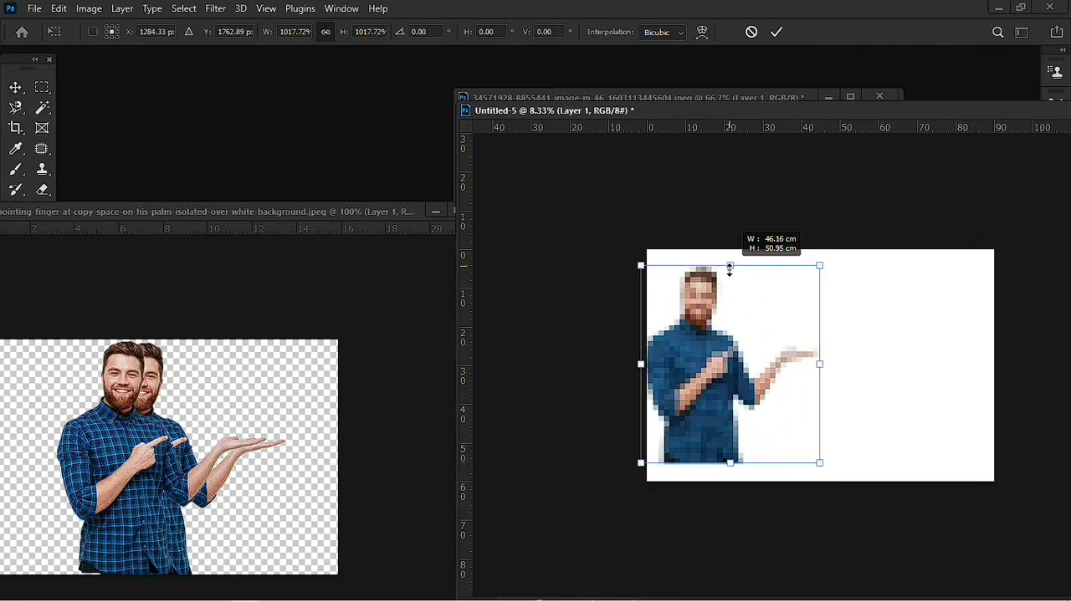
pyautogui.press('Return')
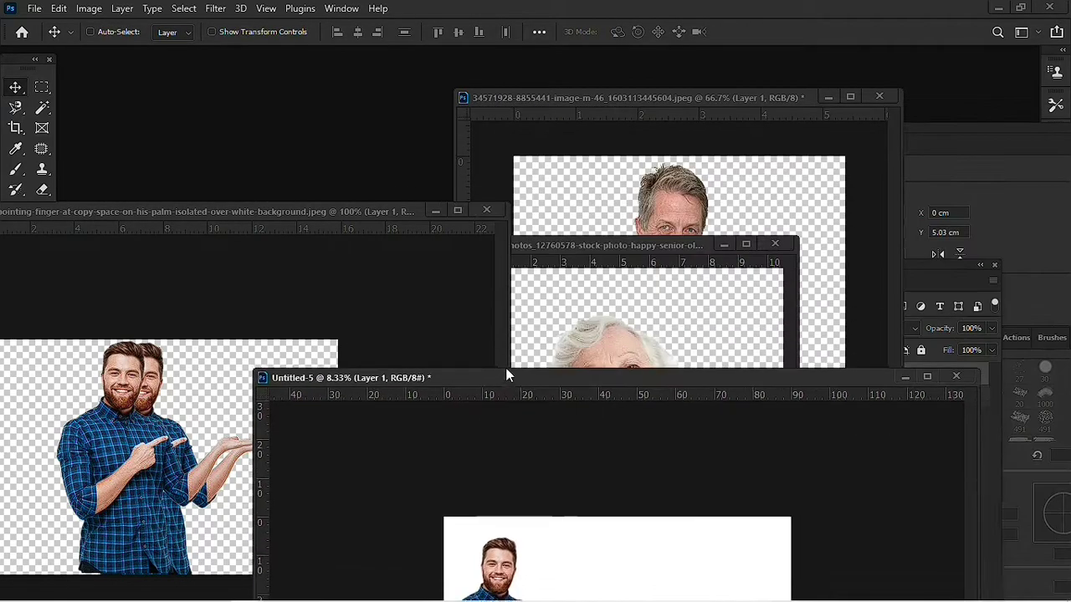
# Copy the senior woman into the canvas and roughly enlarge her
pyautogui.moveTo(704, 118); pyautogui.dragTo(496, 354)
pyautogui.click(457, 373)
pyautogui.moveTo(477, 429); pyautogui.dragTo(596, 458)
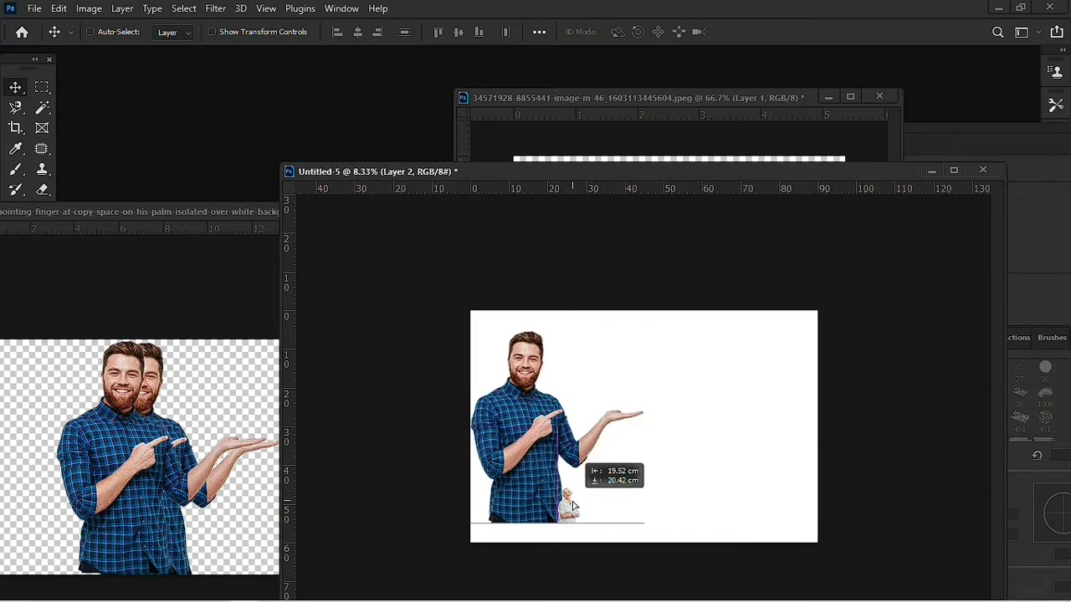
pyautogui.hotkey('ctrl', 't')
pyautogui.moveTo(596, 458)
pyautogui.mouseDown()
pyautogui.moveTo(588, 492)
pyautogui.moveTo(700, 292)
pyautogui.mouseUp()
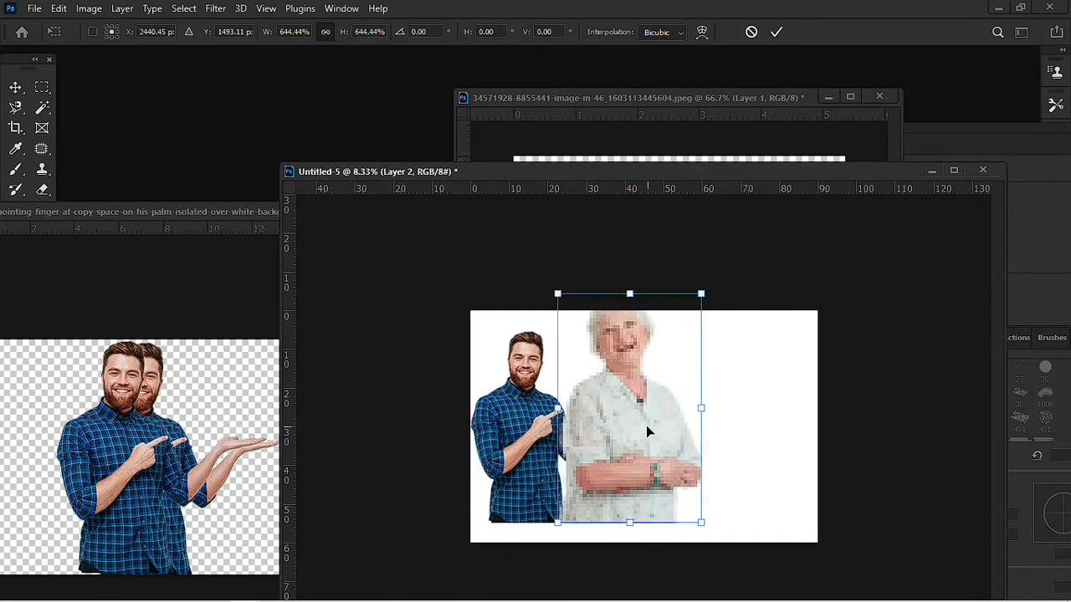
pyautogui.moveTo(646, 425); pyautogui.dragTo(610, 458)
pyautogui.moveTo(686, 325)
pyautogui.mouseDown()
pyautogui.moveTo(639, 418)
pyautogui.moveTo(557, 408)
pyautogui.mouseUp()
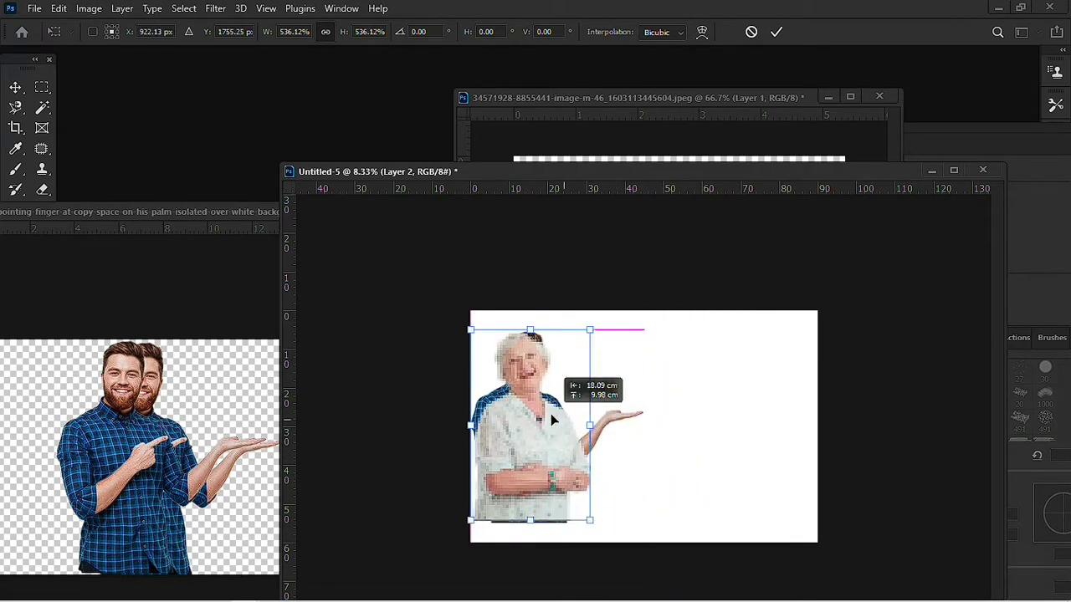
# Shrink the senior woman to match the man and place her beside him
pyautogui.hotkey('ctrl', '+')
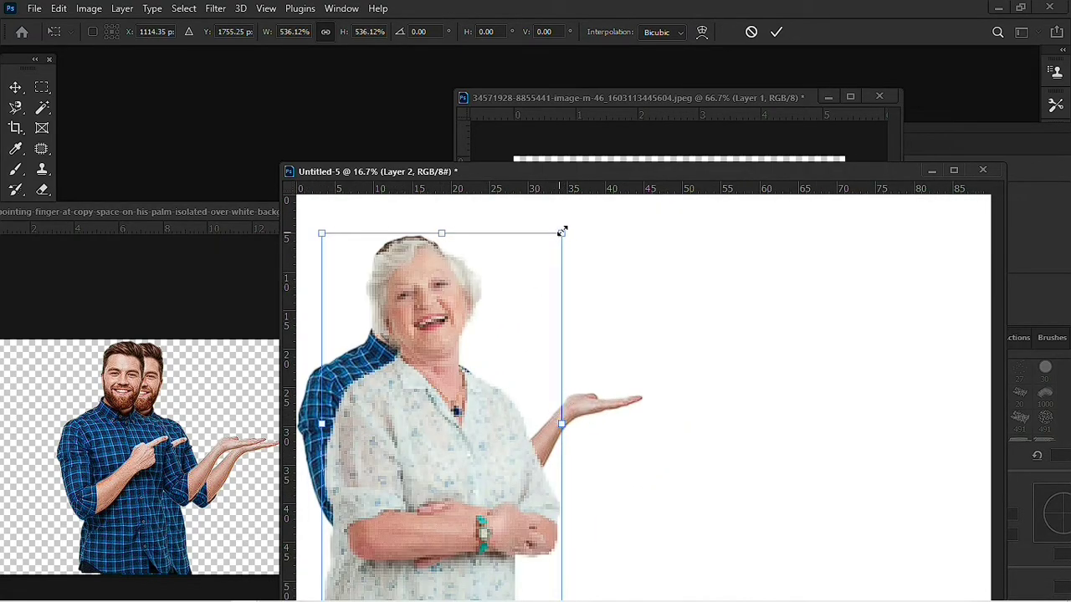
pyautogui.moveTo(562, 234); pyautogui.dragTo(545, 248)
pyautogui.moveTo(452, 369); pyautogui.dragTo(456, 345)
pyautogui.moveTo(553, 235); pyautogui.dragTo(540, 246)
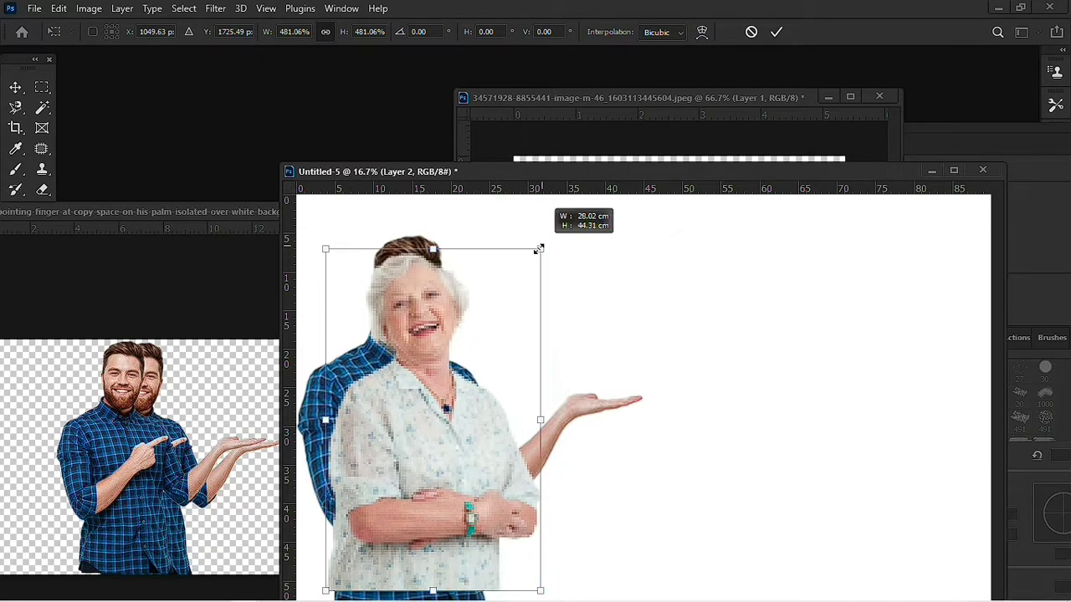
pyautogui.moveTo(432, 353)
pyautogui.mouseDown()
pyautogui.moveTo(495, 376)
pyautogui.moveTo(494, 367)
pyautogui.mouseUp()
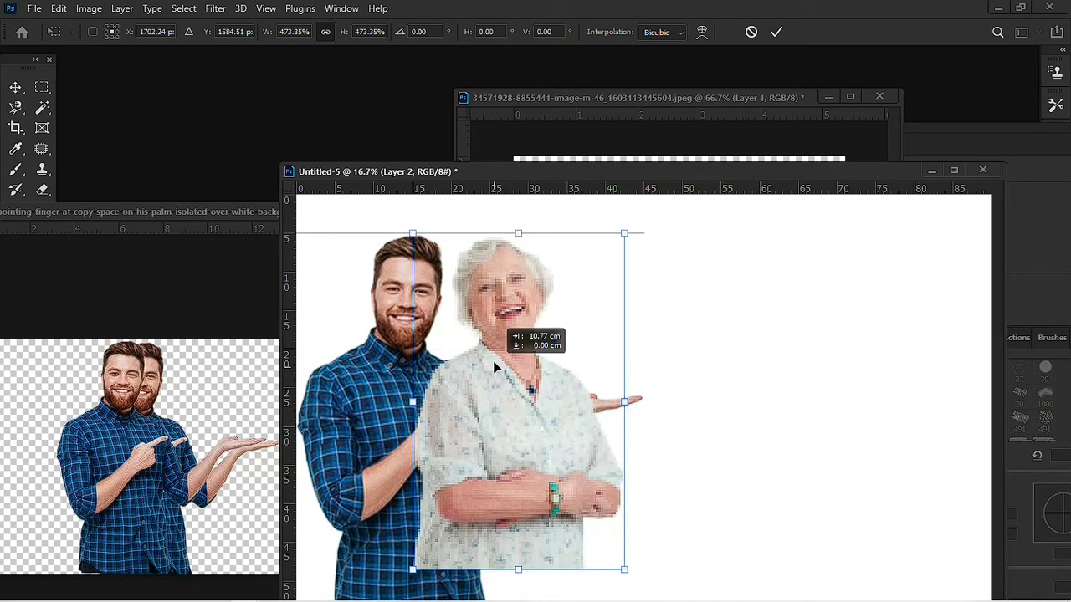
pyautogui.press('Return')
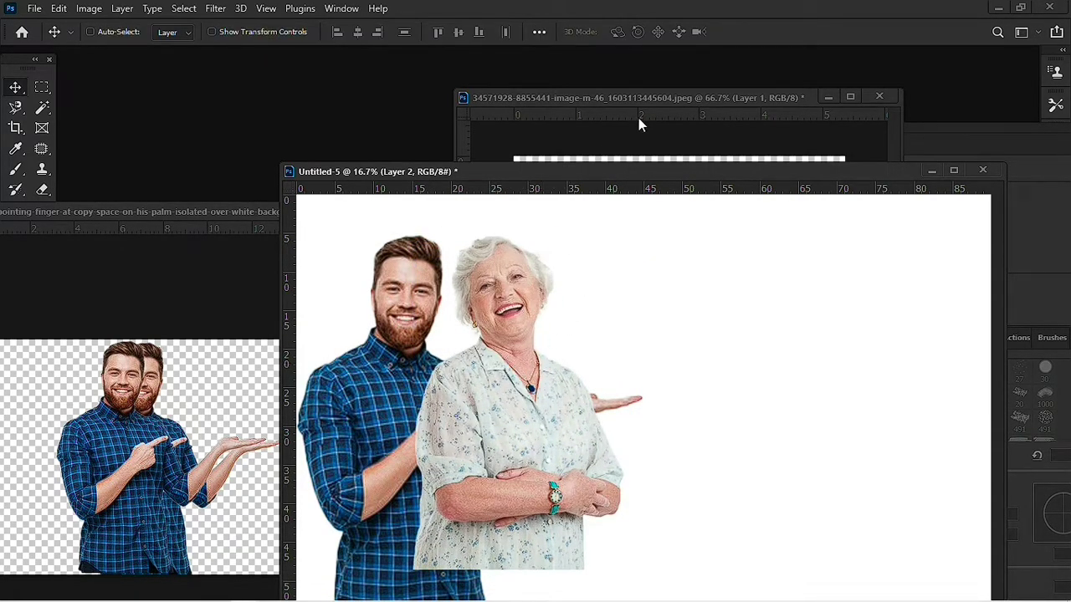
pyautogui.click(647, 143)
pyautogui.moveTo(677, 99); pyautogui.dragTo(910, 123)
# Copy the man in the dark jacket into the composite canvas
pyautogui.rightClick(895, 237)
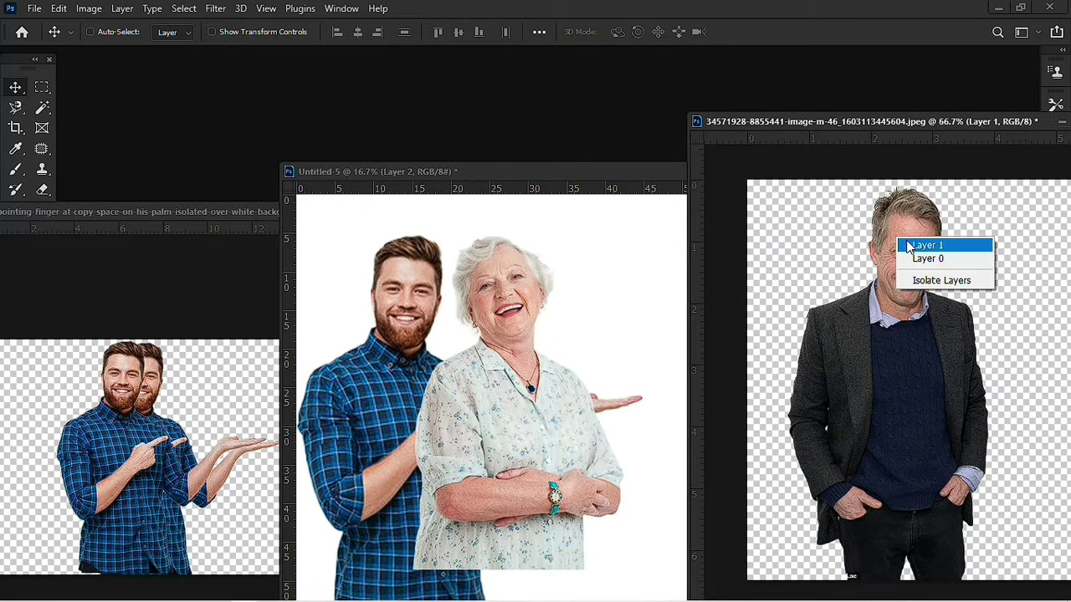
pyautogui.click(912, 242)
pyautogui.moveTo(786, 302)
pyautogui.mouseDown()
pyautogui.moveTo(636, 394)
pyautogui.moveTo(634, 519)
pyautogui.moveTo(626, 507)
pyautogui.moveTo(747, 222)
pyautogui.mouseUp()
pyautogui.press('t')
pyautogui.press('v')
# Enlarge the jacket man and place him beside the woman
pyautogui.hotkey('ctrl', 't')
pyautogui.moveTo(695, 379); pyautogui.dragTo(632, 410)
pyautogui.moveTo(685, 254); pyautogui.dragTo(697, 244)
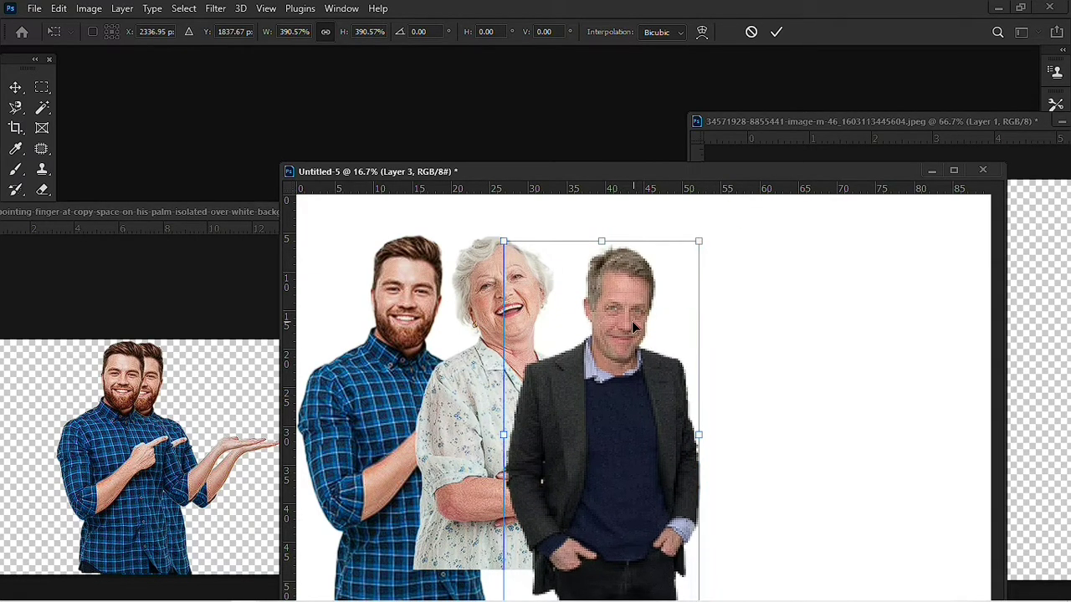
pyautogui.press('Return')
# Move the senior woman left and shrink her slightly
pyautogui.rightClick(506, 299)
pyautogui.click(520, 297)
pyautogui.moveTo(506, 299); pyautogui.dragTo(471, 335)
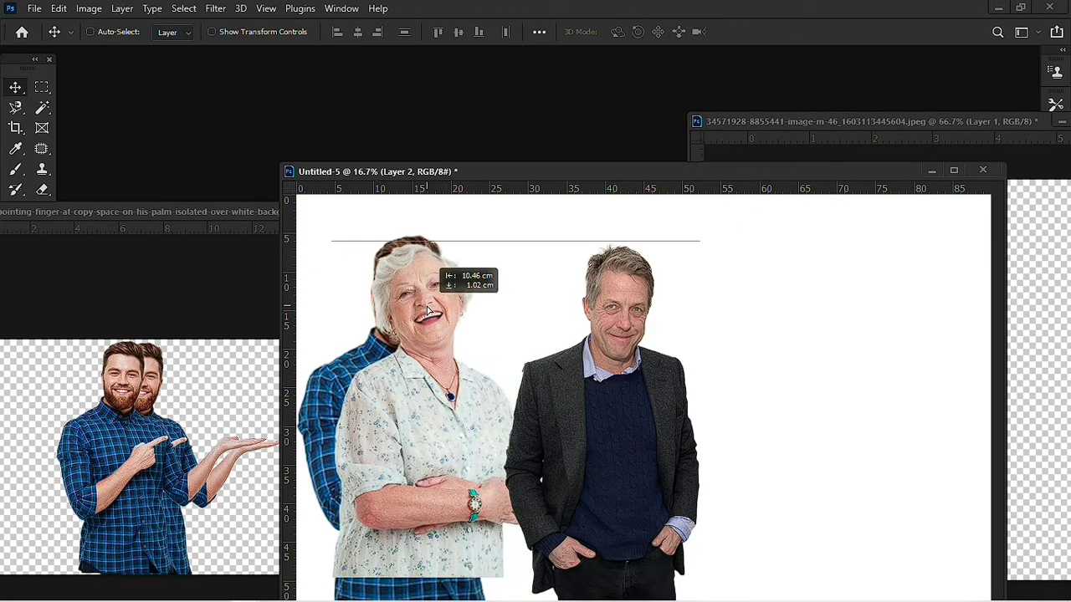
pyautogui.hotkey('ctrl', 't')
pyautogui.moveTo(539, 235); pyautogui.dragTo(514, 245)
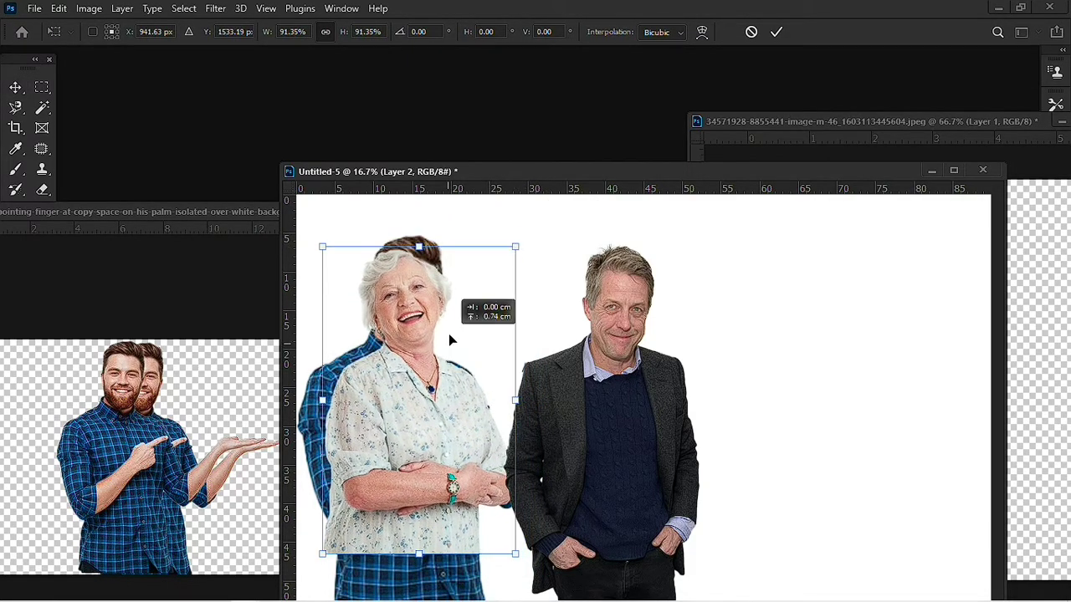
pyautogui.moveTo(449, 339)
pyautogui.mouseDown()
pyautogui.moveTo(512, 339)
pyautogui.moveTo(569, 360)
pyautogui.mouseUp()
pyautogui.press('Return')
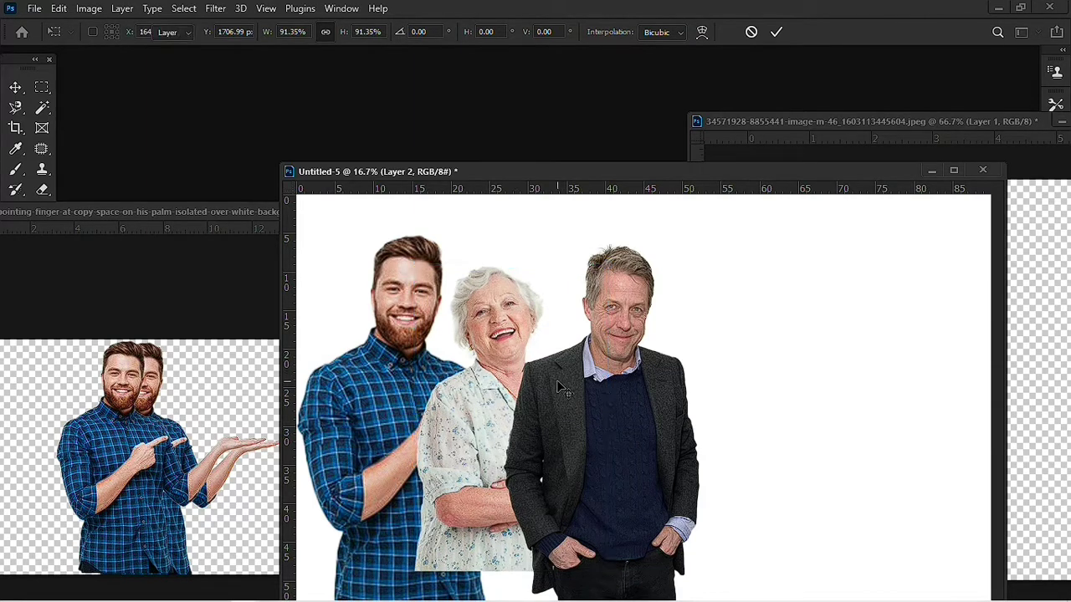
# Rearrange the row: woman right of the jacket man, jacket man beside the bearded man
pyautogui.moveTo(578, 407)
pyautogui.mouseDown()
pyautogui.moveTo(528, 408)
pyautogui.moveTo(806, 402)
pyautogui.mouseUp()
pyautogui.rightClick(598, 404)
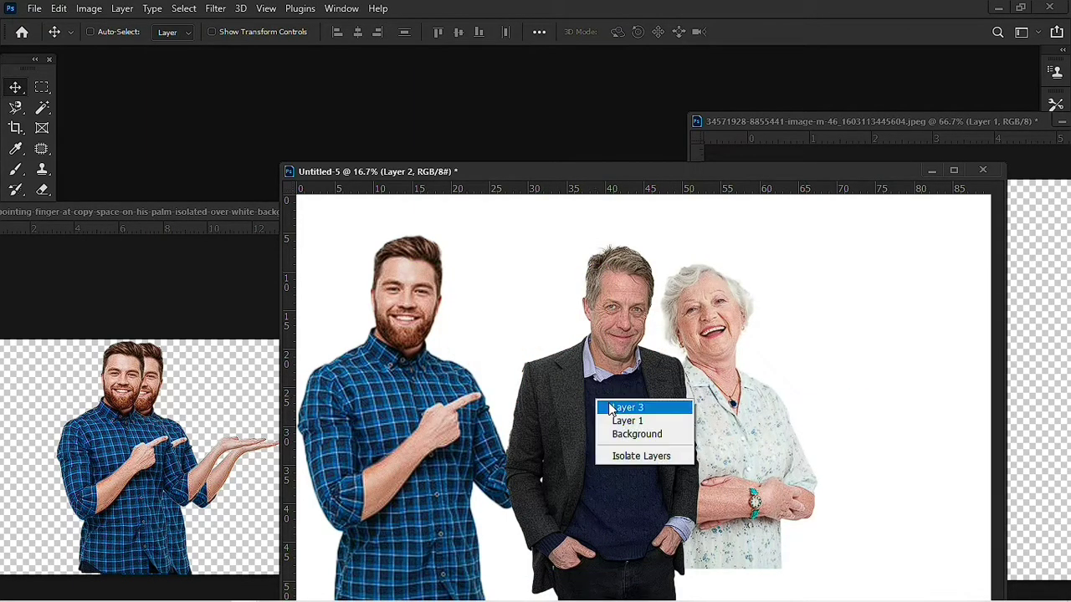
pyautogui.click(615, 409)
pyautogui.moveTo(605, 408)
pyautogui.mouseDown()
pyautogui.moveTo(500, 418)
pyautogui.moveTo(511, 413)
pyautogui.mouseUp()
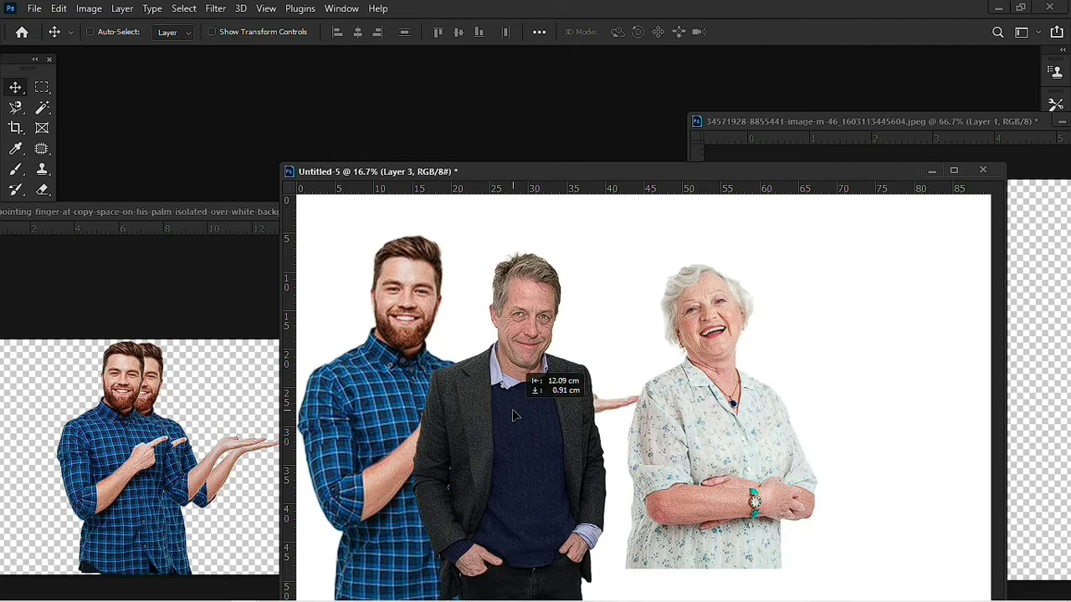
pyautogui.rightClick(706, 419)
pyautogui.click(719, 424)
pyautogui.moveTo(709, 434)
pyautogui.mouseDown()
pyautogui.moveTo(633, 434)
pyautogui.moveTo(656, 461)
pyautogui.mouseUp()
# Bring the woman in front of the jacket man and nudge both into place
pyautogui.hotkey('ctrl', ']')
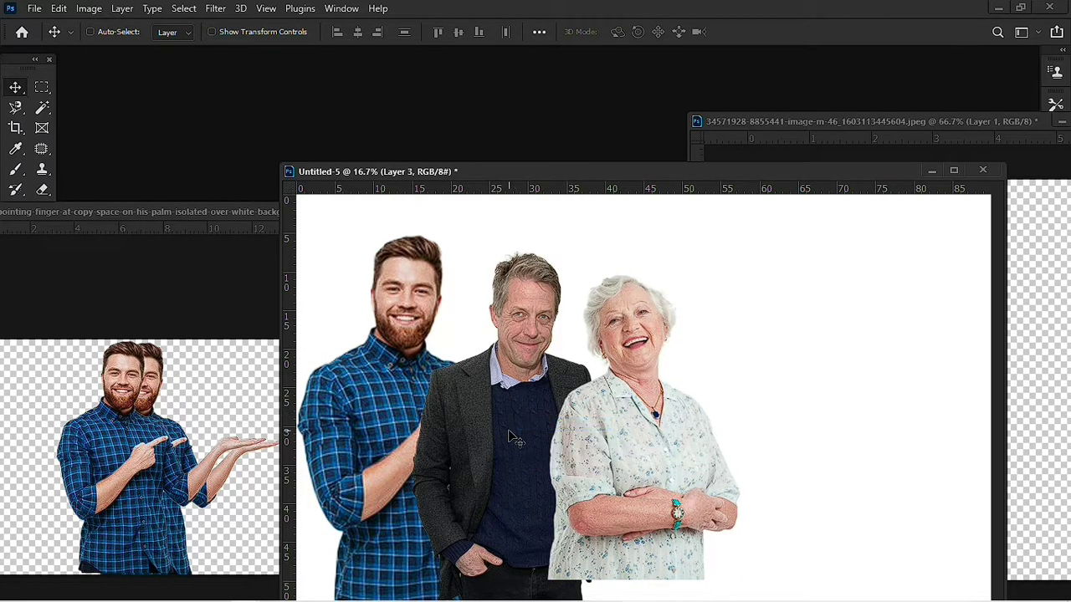
pyautogui.moveTo(516, 423); pyautogui.dragTo(519, 416)
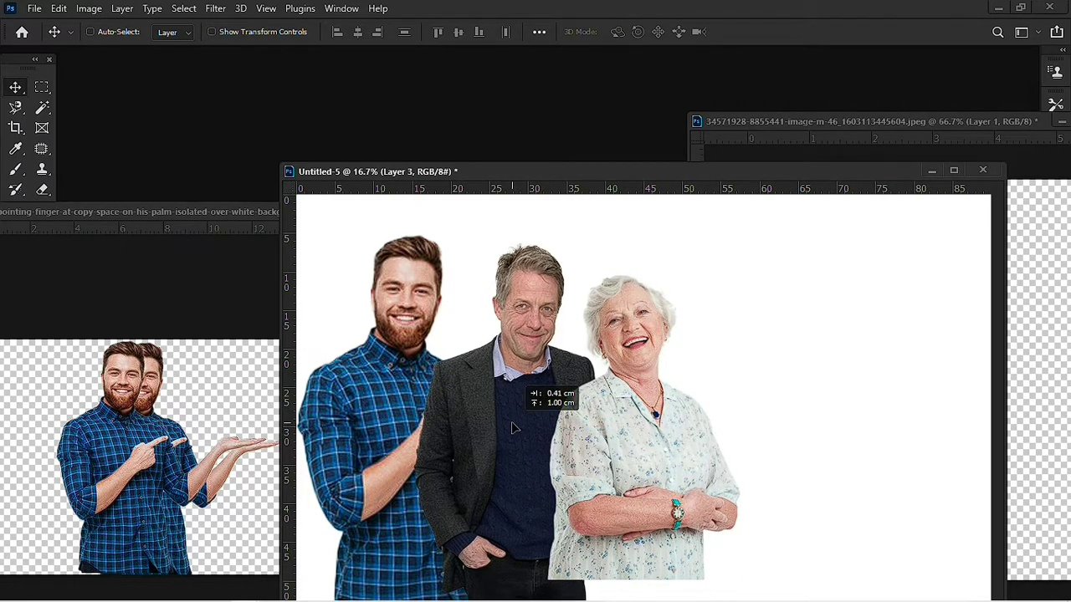
pyautogui.keyDown('ctrl'); pyautogui.click(621, 446); pyautogui.keyUp('ctrl')
pyautogui.moveTo(623, 449); pyautogui.dragTo(635, 452)
pyautogui.moveTo(561, 172); pyautogui.dragTo(646, 142)
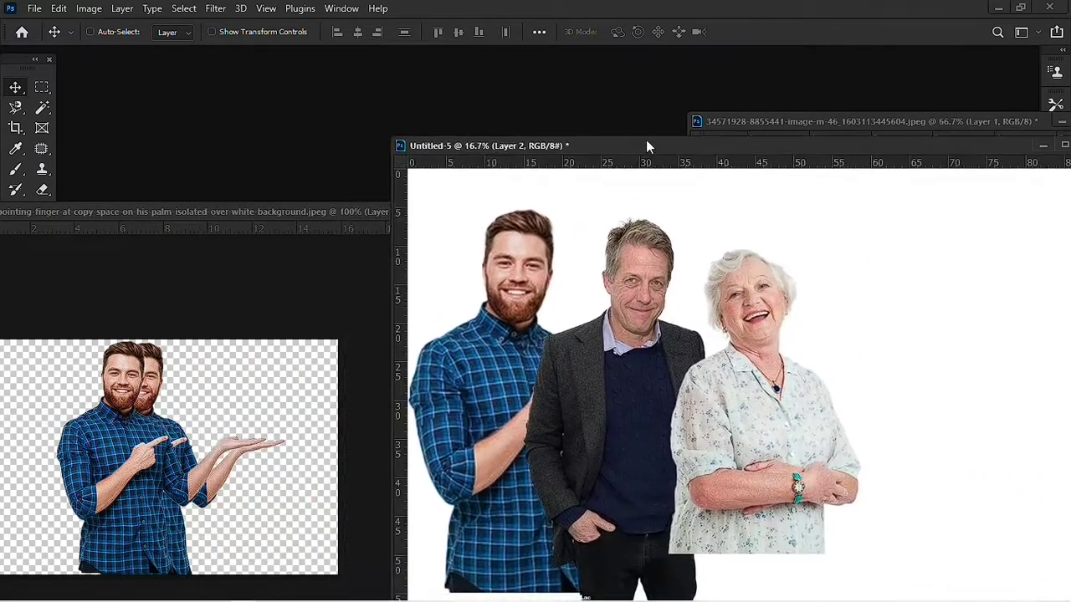
# Place and scale the thumbs-up girl over the grandmother, then raise the bearded man's layer
pyautogui.moveTo(338, 472); pyautogui.dragTo(740, 481)
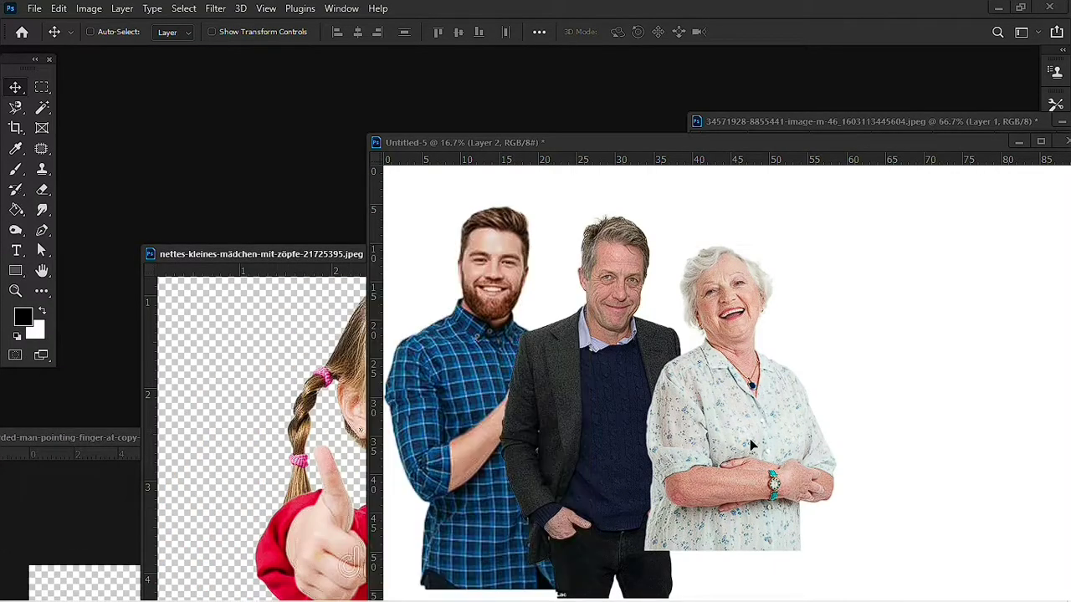
pyautogui.hotkey('ctrl', 't')
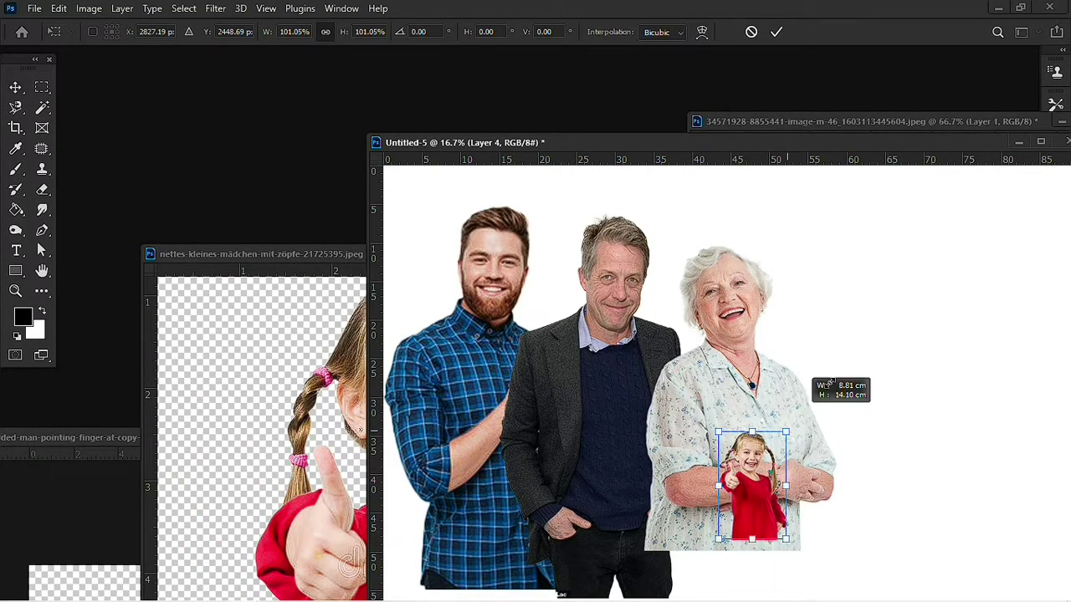
pyautogui.moveTo(789, 430)
pyautogui.mouseDown()
pyautogui.moveTo(859, 311)
pyautogui.moveTo(742, 475)
pyautogui.mouseUp()
pyautogui.moveTo(837, 363); pyautogui.dragTo(851, 341)
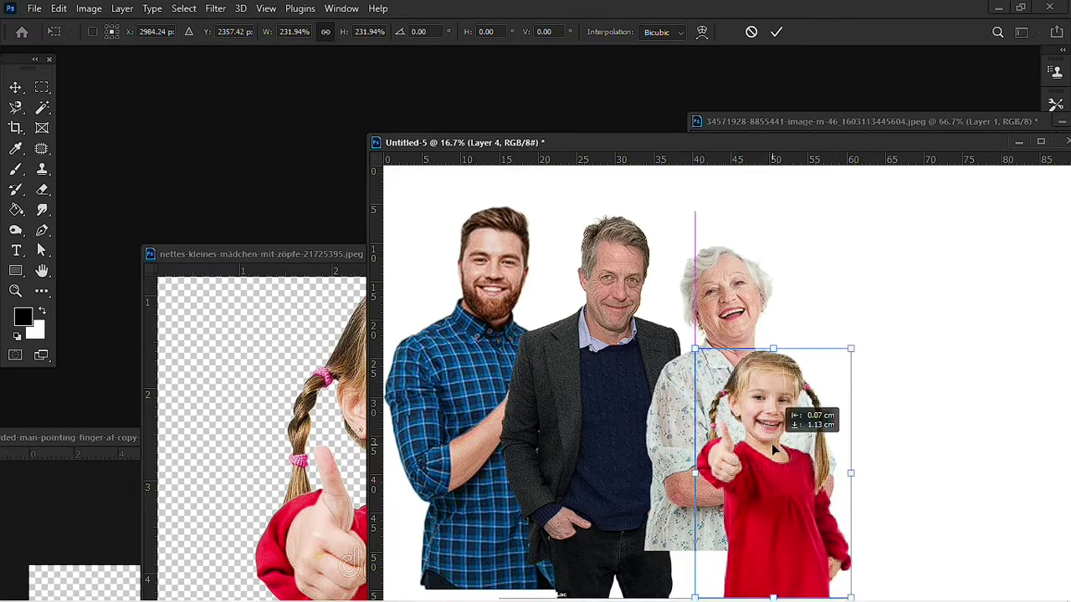
pyautogui.moveTo(757, 372); pyautogui.dragTo(753, 465)
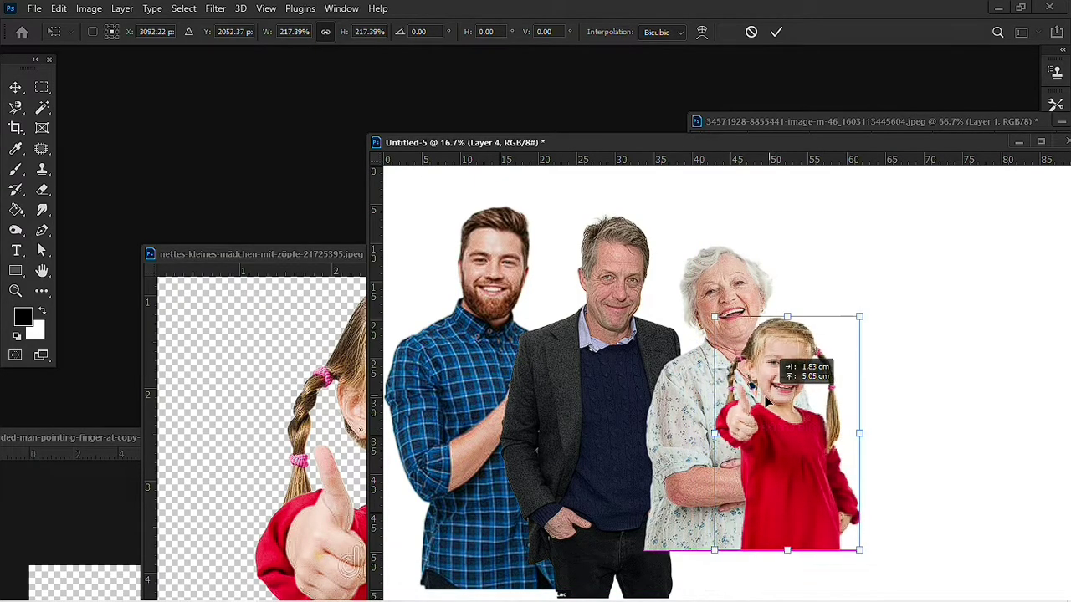
pyautogui.press('Return')
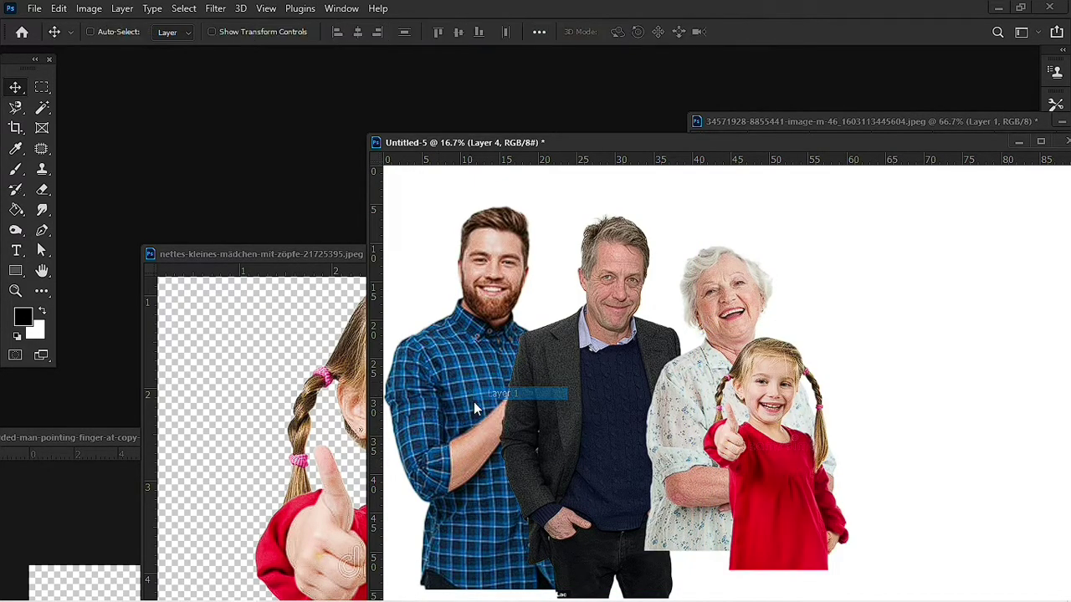
pyautogui.hotkey('ctrl', ']')
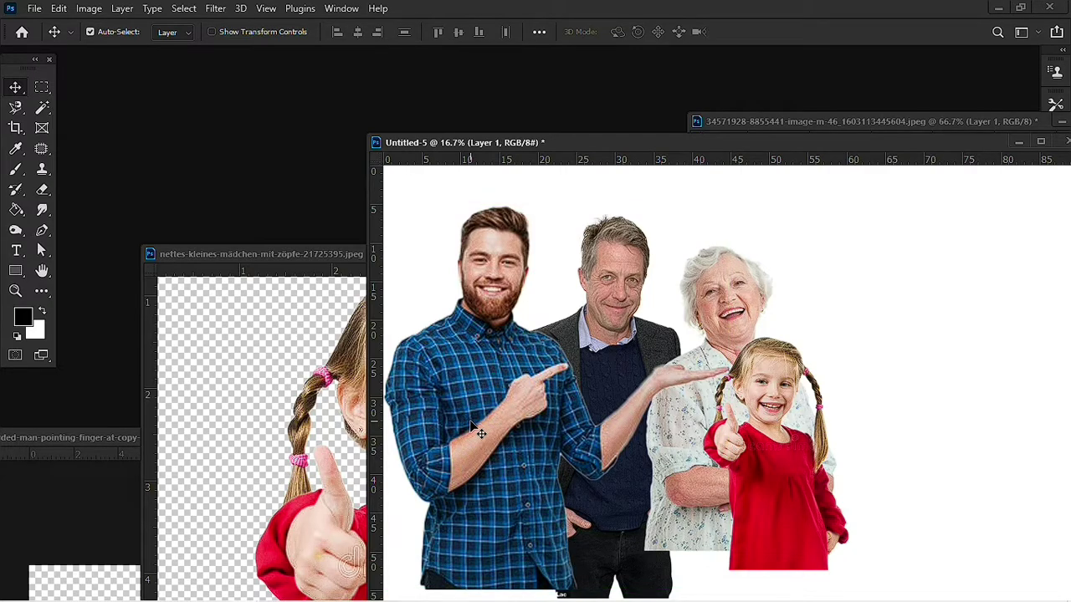
# Zoom in and trace a Pen path around the bearded man's pointing finger and forearm
pyautogui.scroll(1, 726, 398)
pyautogui.scroll(2, 726, 397)
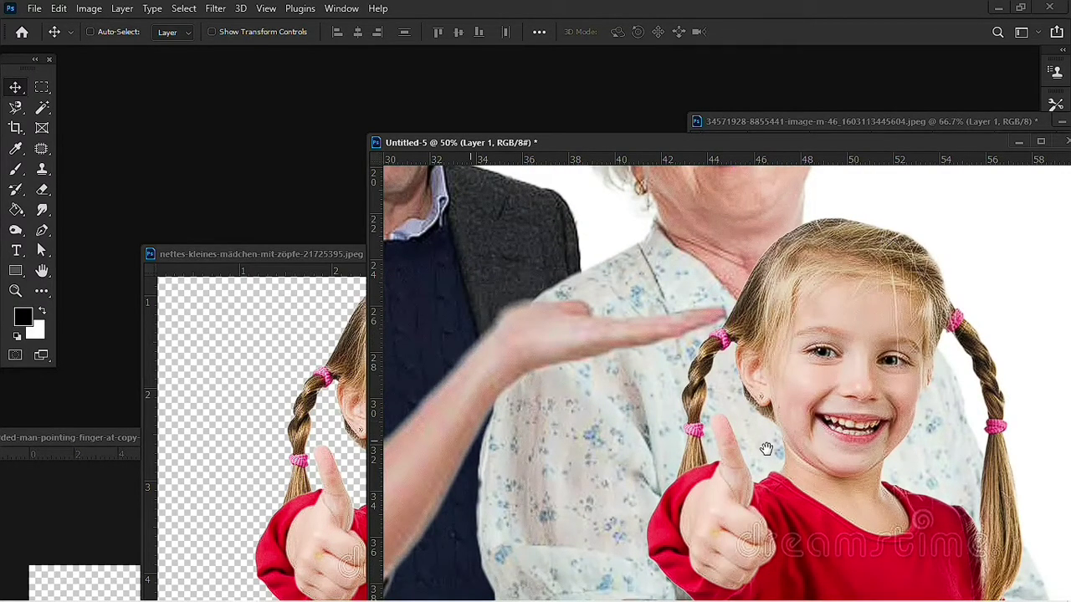
pyautogui.moveTo(470, 420); pyautogui.dragTo(595, 460)
pyautogui.scroll(1, 597, 465)
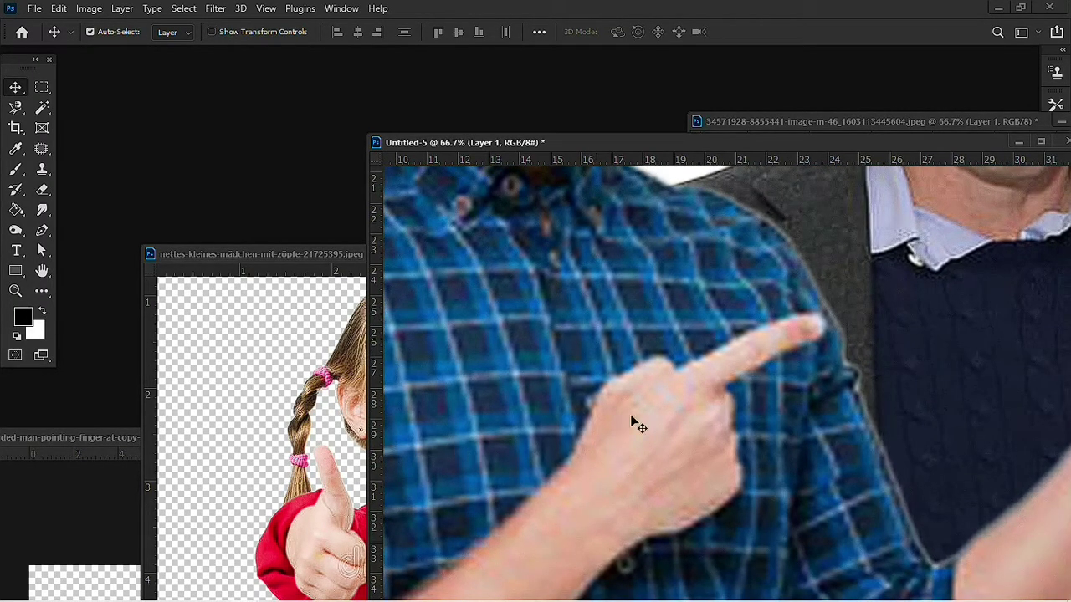
pyautogui.press('p')
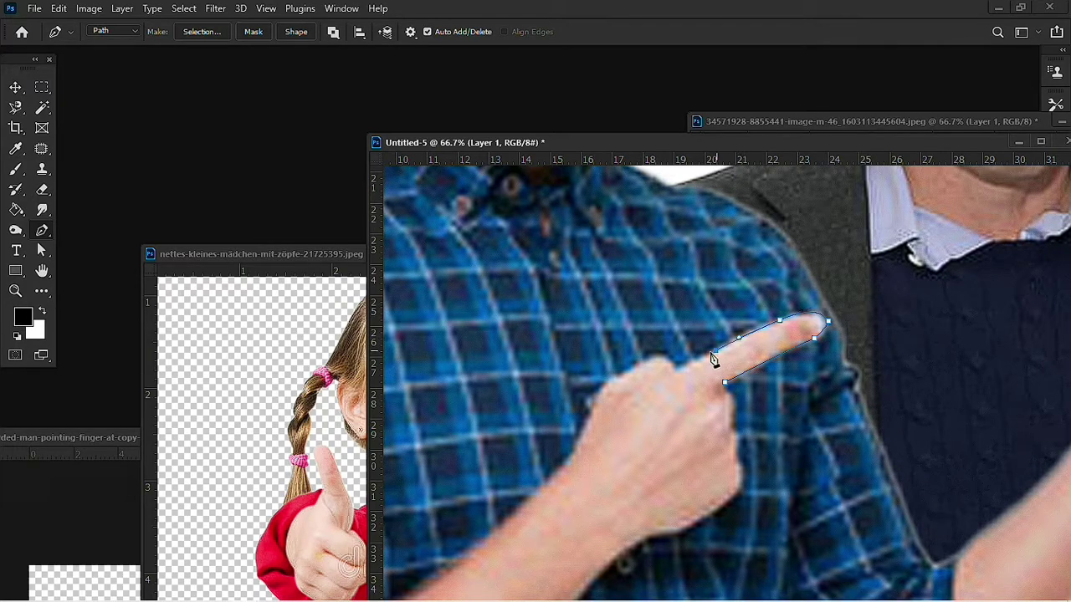
pyautogui.moveTo(592, 403)
pyautogui.mouseDown()
pyautogui.moveTo(588, 430)
pyautogui.moveTo(775, 366)
pyautogui.mouseUp()
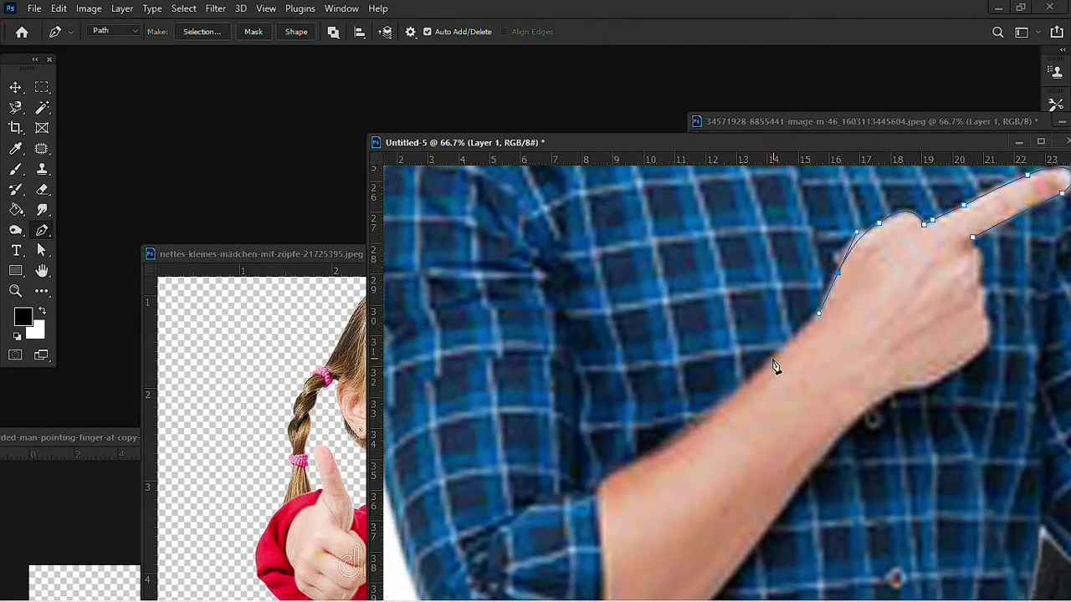
pyautogui.moveTo(661, 497); pyautogui.dragTo(684, 406)
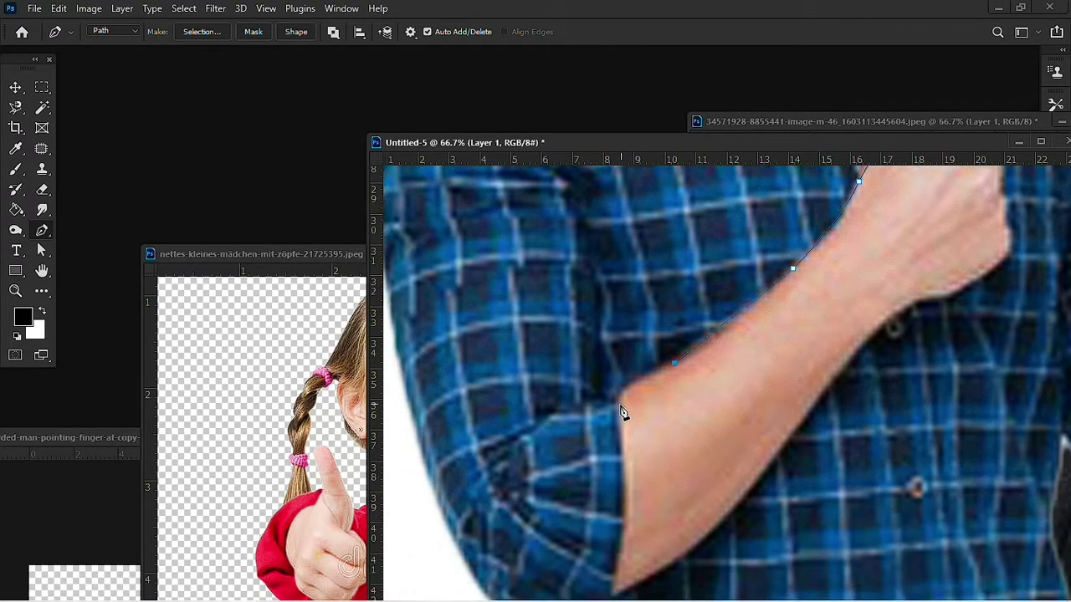
pyautogui.moveTo(633, 459); pyautogui.dragTo(623, 444)
pyautogui.scroll(-3, 615, 465)
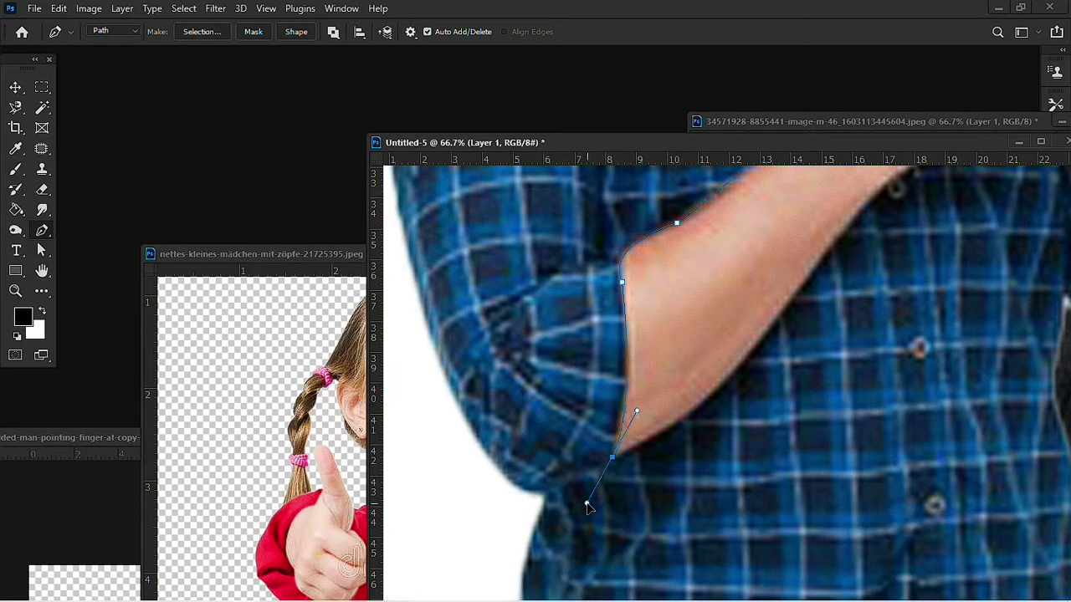
pyautogui.moveTo(761, 340)
pyautogui.mouseDown()
pyautogui.moveTo(825, 258)
pyautogui.moveTo(678, 435)
pyautogui.mouseUp()
pyautogui.keyDown('alt'); pyautogui.click(759, 342); pyautogui.keyUp('alt')
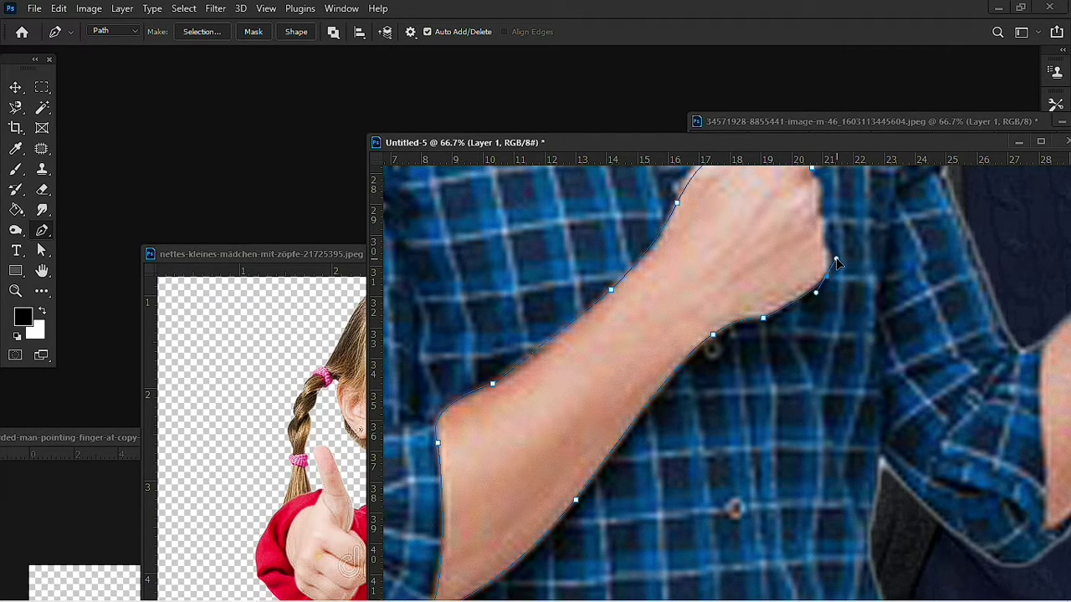
# Convert the hand path to a selection and copy it onto Layer 5
pyautogui.moveTo(796, 290); pyautogui.dragTo(820, 351)
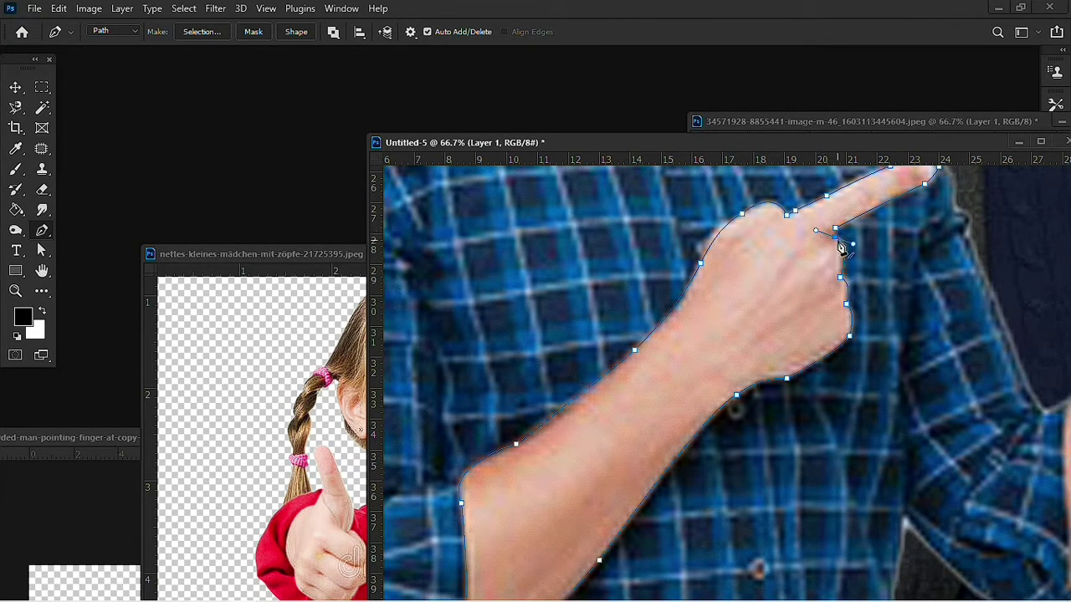
pyautogui.scroll(2, 782, 289)
pyautogui.scroll(1, 781, 304)
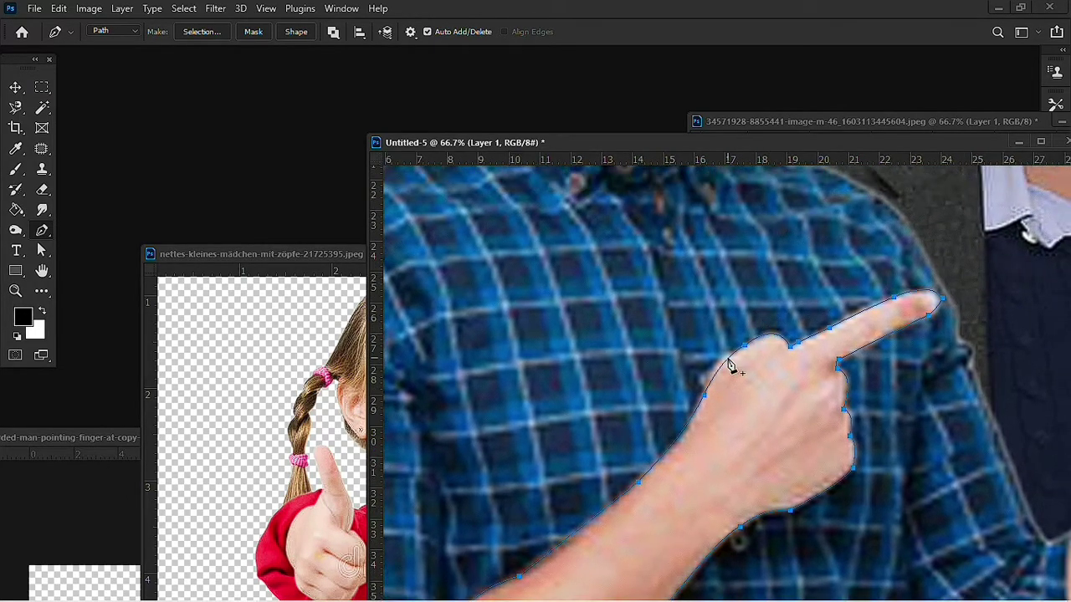
pyautogui.rightClick(731, 365)
pyautogui.click(794, 321)
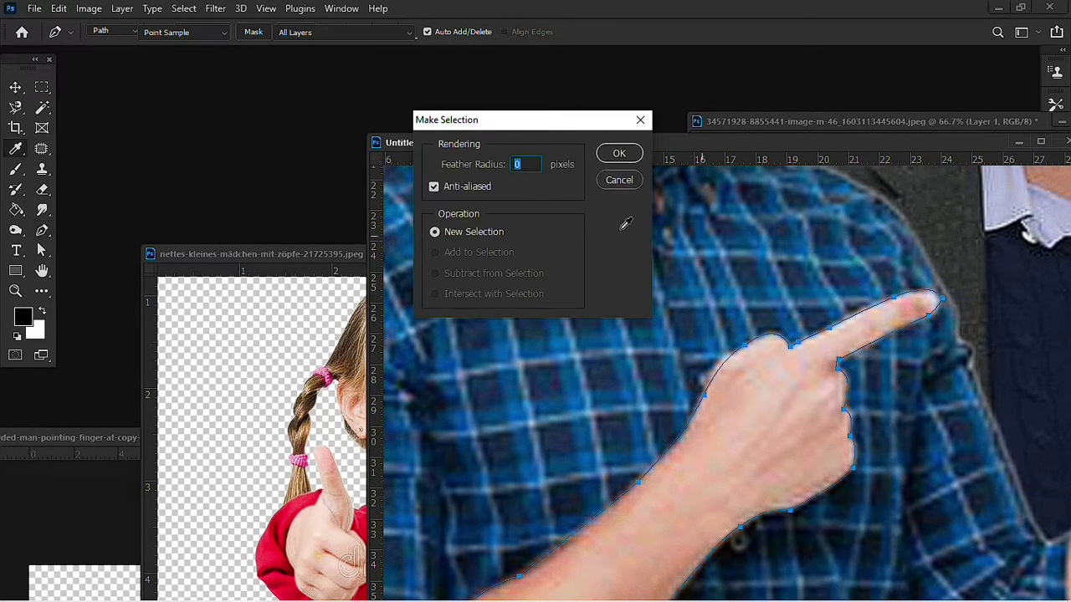
pyautogui.click(623, 155)
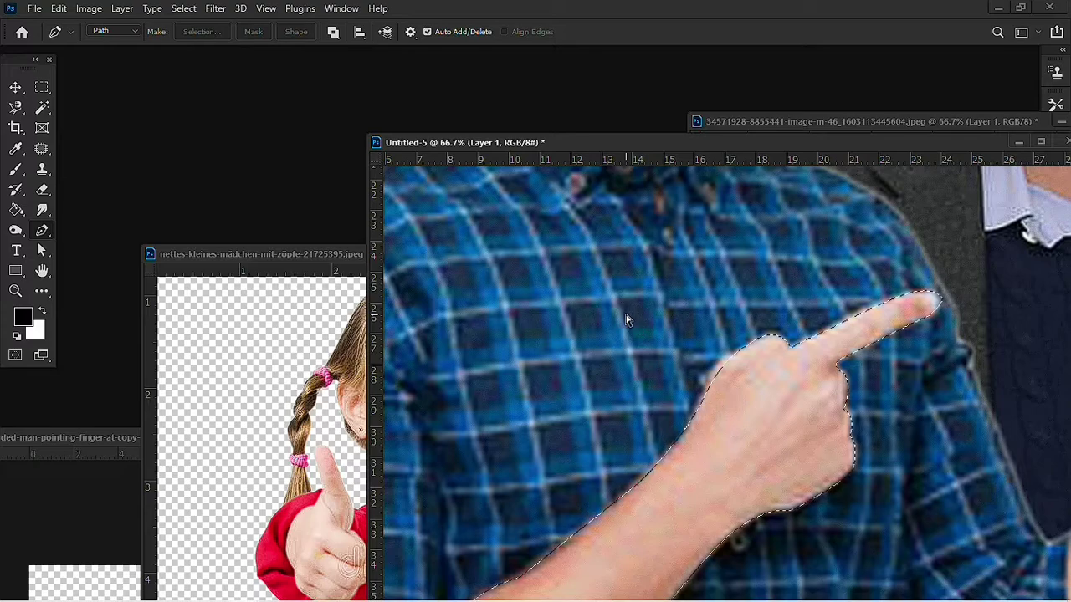
pyautogui.hotkey('ctrl', 'j')
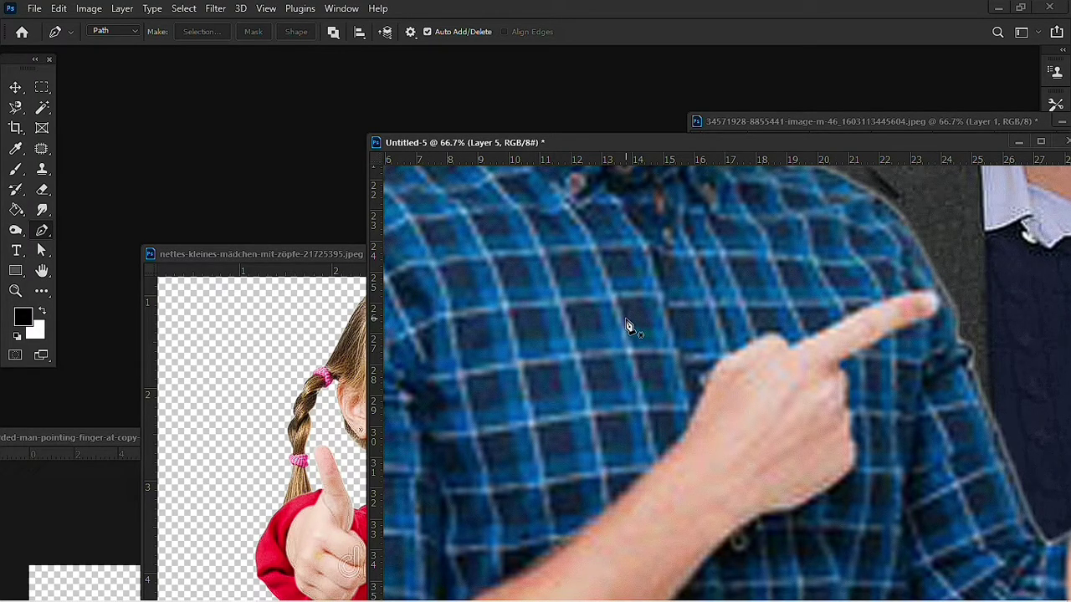
# Zoom out and select the bearded man's layer with the Move tool
pyautogui.hotkey('ctrl', '-')
pyautogui.hotkey('ctrl', '-')
pyautogui.hotkey('ctrl', '-')
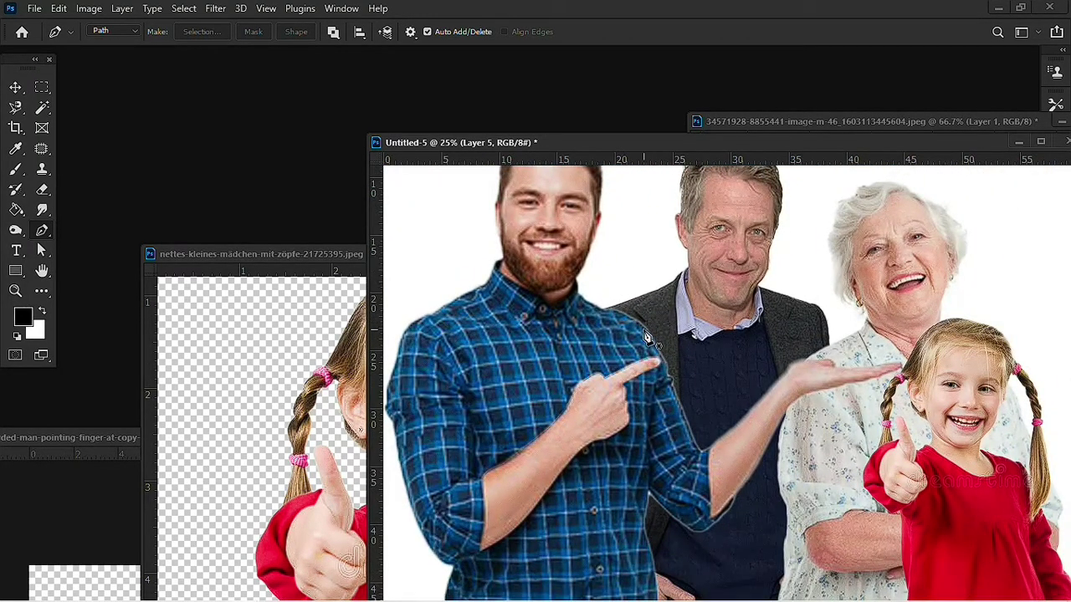
pyautogui.press('v')
pyautogui.rightClick(544, 289)
pyautogui.click(569, 294)
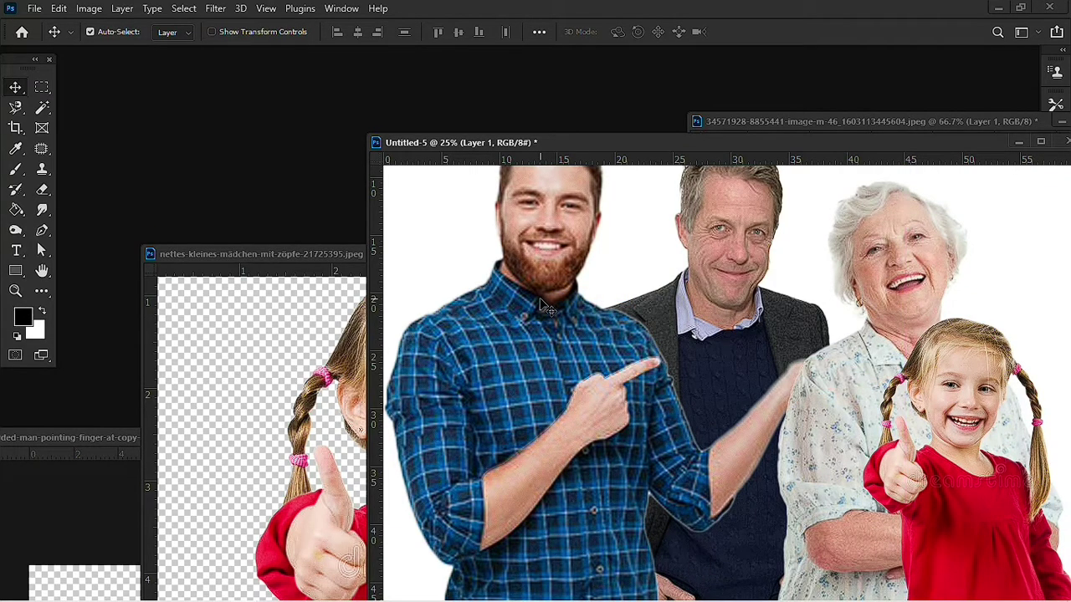
# Bring the suited man above the bearded man and move the grandmother closer to him
pyautogui.hotkey('ctrl', ']')
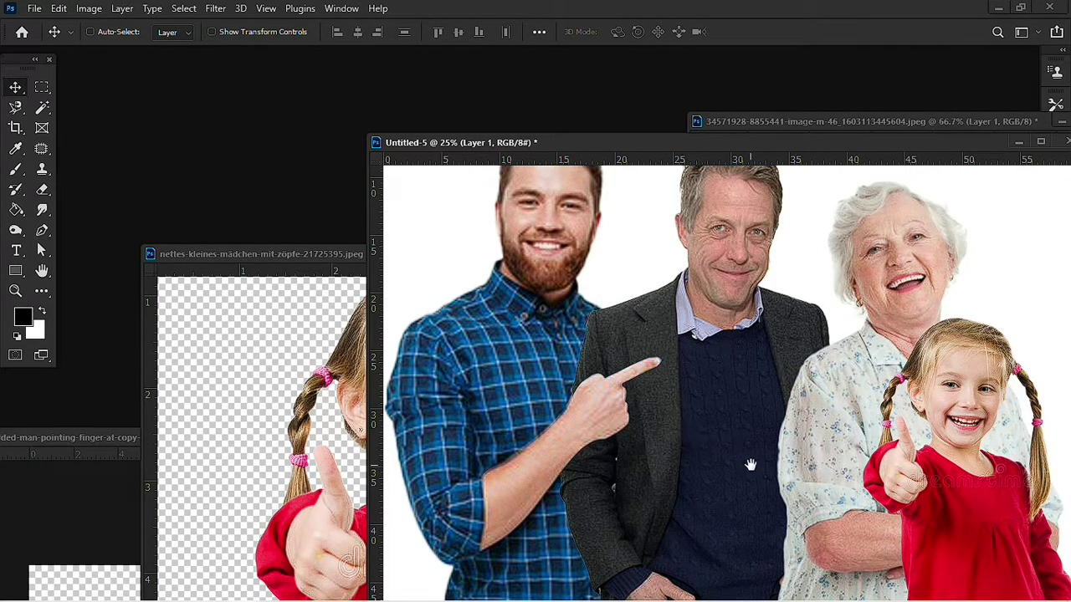
pyautogui.moveTo(751, 465); pyautogui.dragTo(754, 420)
pyautogui.moveTo(824, 375); pyautogui.dragTo(786, 396)
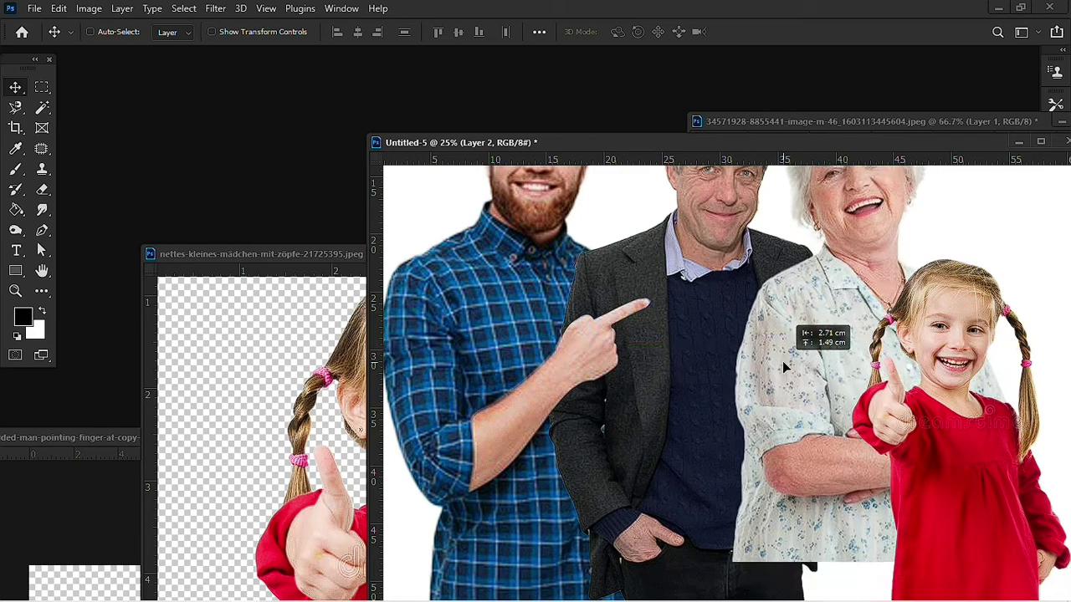
pyautogui.moveTo(717, 425)
pyautogui.mouseDown()
pyautogui.moveTo(714, 494)
pyautogui.moveTo(705, 481)
pyautogui.mouseUp()
# Move the bearded man and his pointing-hand layer closer to the group, aligned
pyautogui.rightClick(487, 405)
pyautogui.click(507, 405)
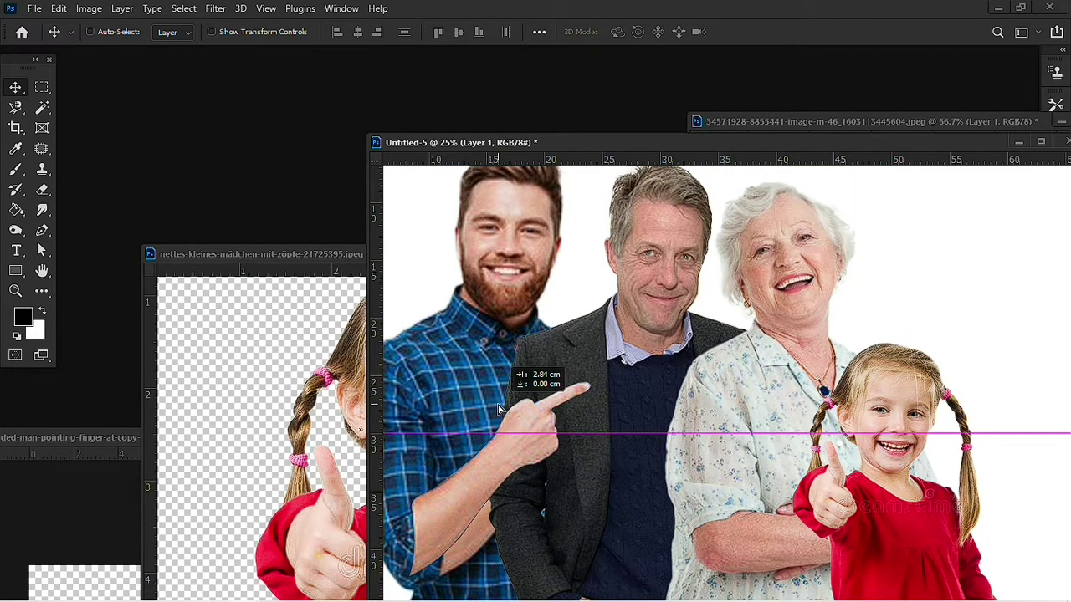
pyautogui.moveTo(502, 406); pyautogui.dragTo(460, 416)
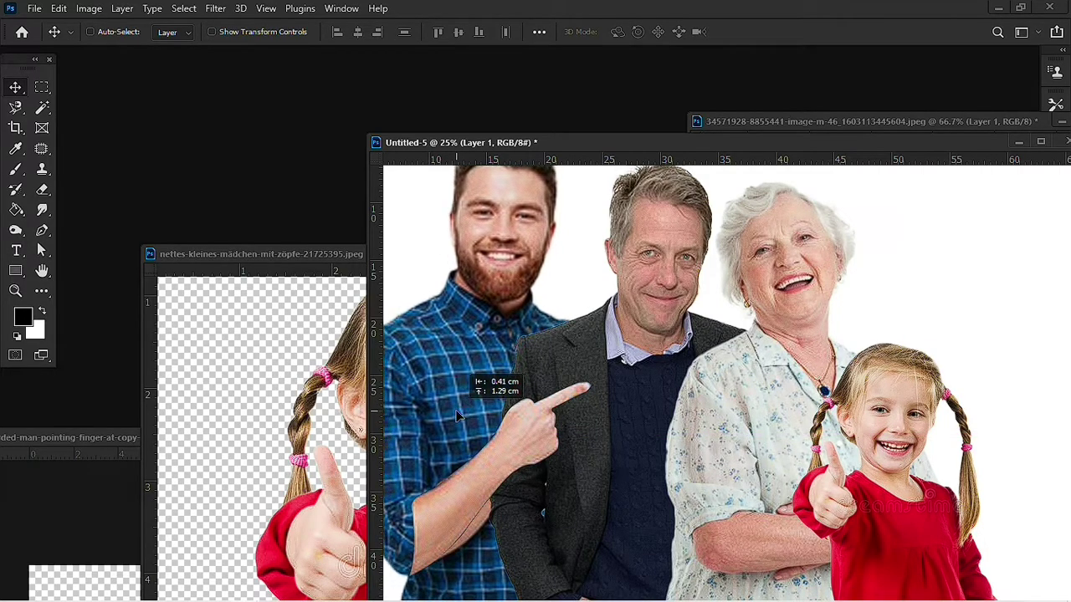
pyautogui.rightClick(495, 461)
pyautogui.click(511, 469)
pyautogui.moveTo(481, 481); pyautogui.dragTo(520, 457)
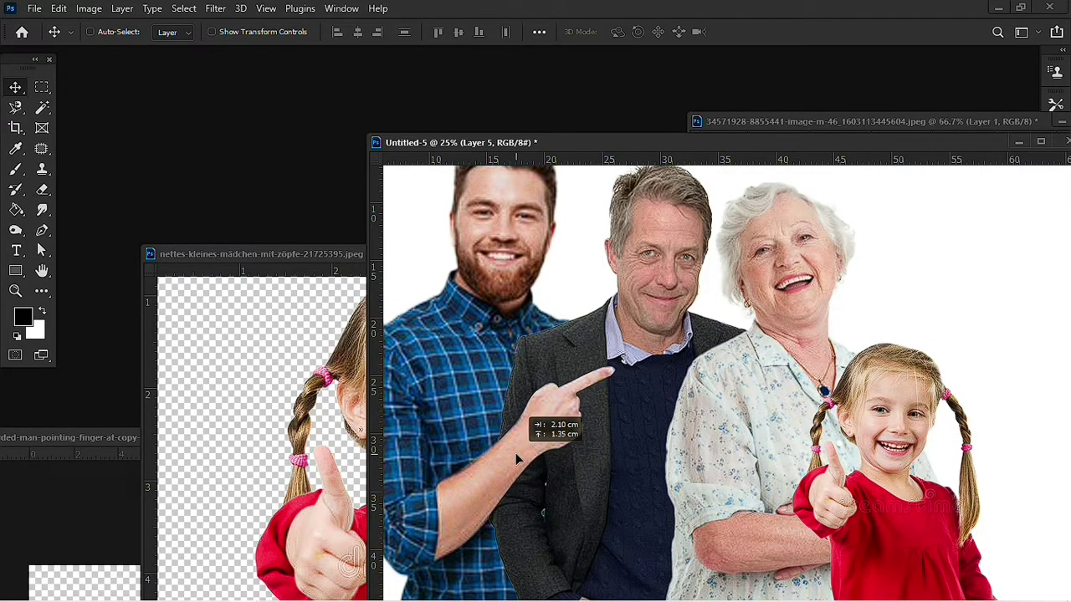
# Move the girl left and higher, scaling her to about 93%
pyautogui.moveTo(660, 523); pyautogui.dragTo(641, 447)
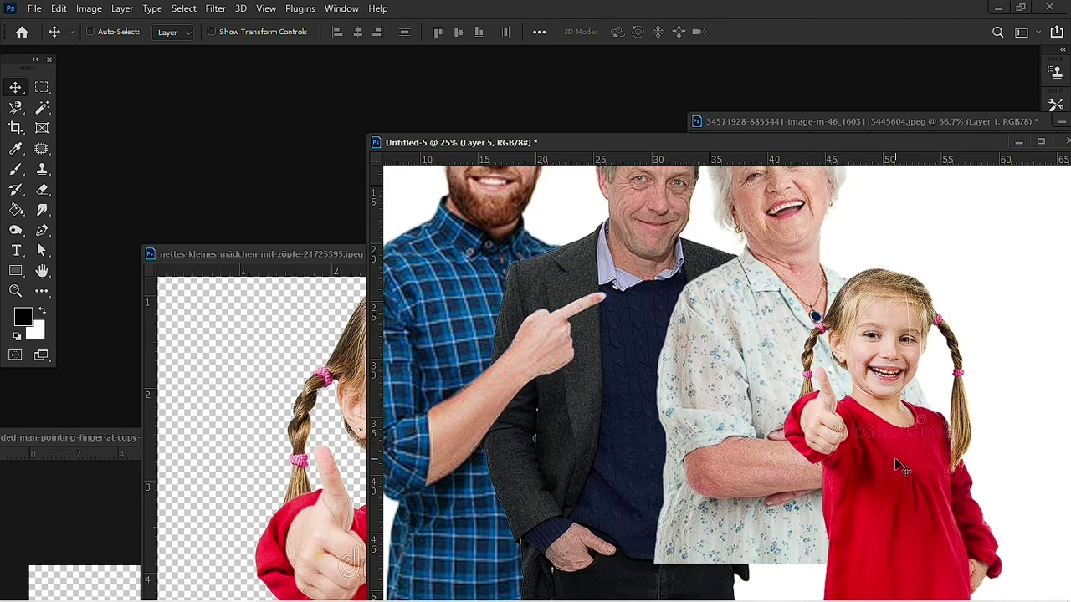
pyautogui.moveTo(886, 468)
pyautogui.mouseDown()
pyautogui.moveTo(824, 473)
pyautogui.moveTo(817, 457)
pyautogui.mouseUp()
pyautogui.hotkey('ctrl', 't')
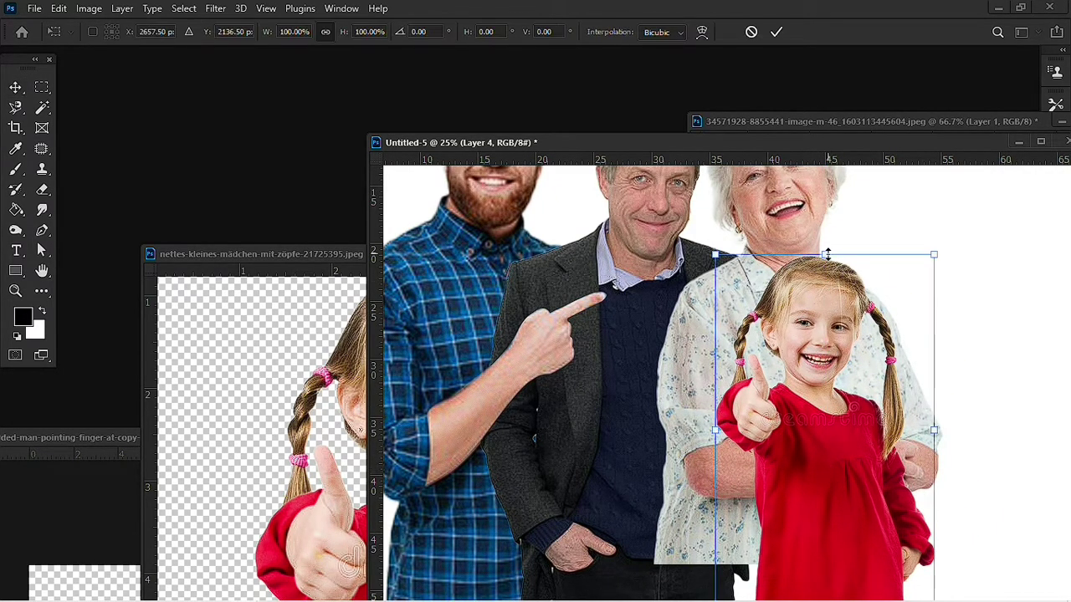
pyautogui.moveTo(811, 376); pyautogui.dragTo(811, 346)
pyautogui.moveTo(723, 386); pyautogui.dragTo(718, 383)
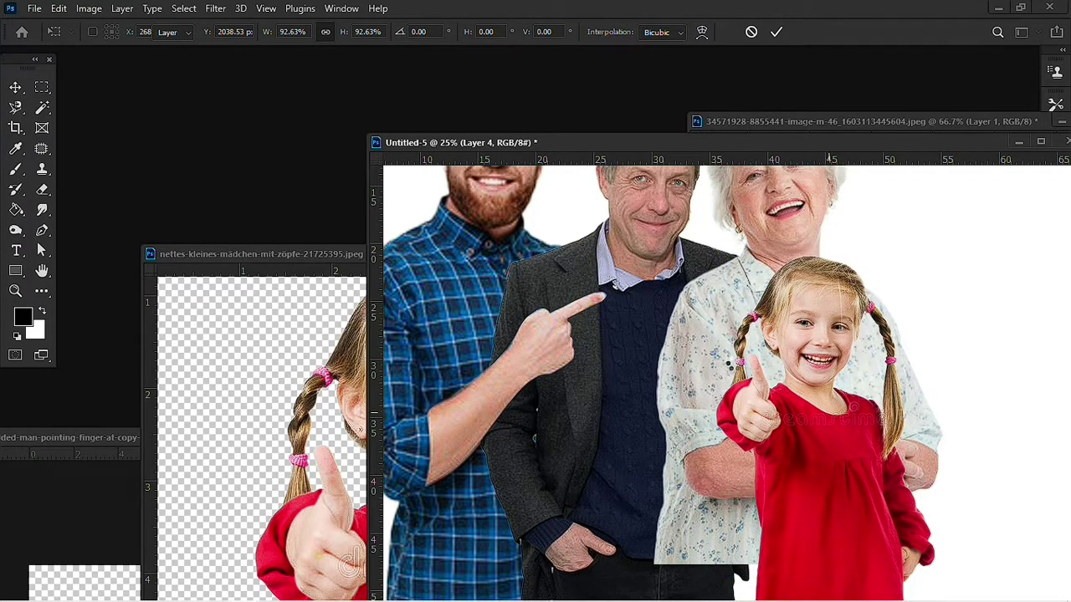
pyautogui.press('Return')
# Bring the grandmother's layer in front of the girl
pyautogui.click(745, 372)
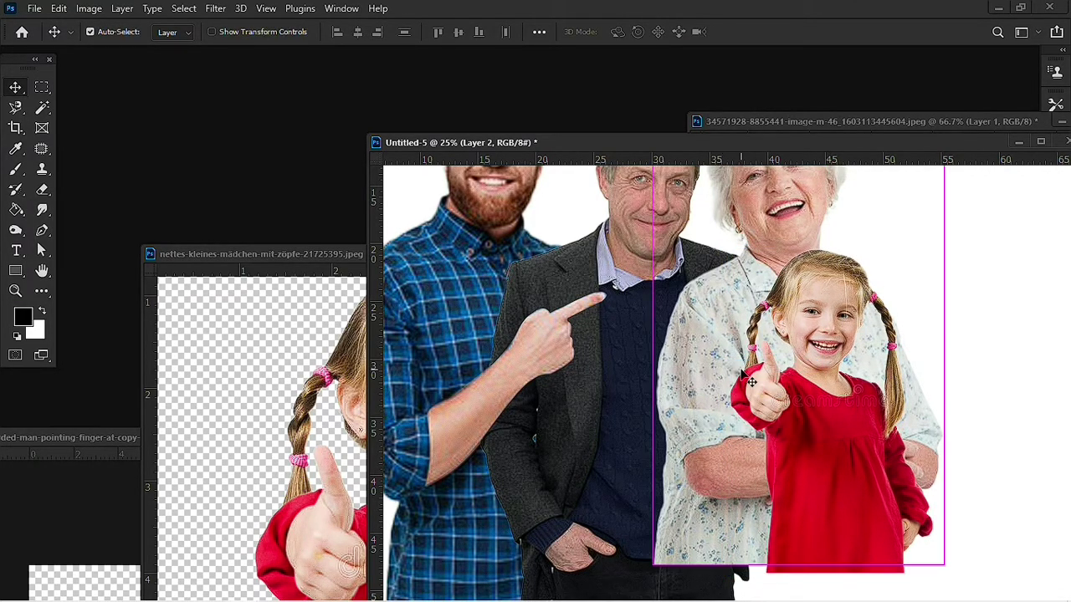
pyautogui.hotkey('ctrl', ']')
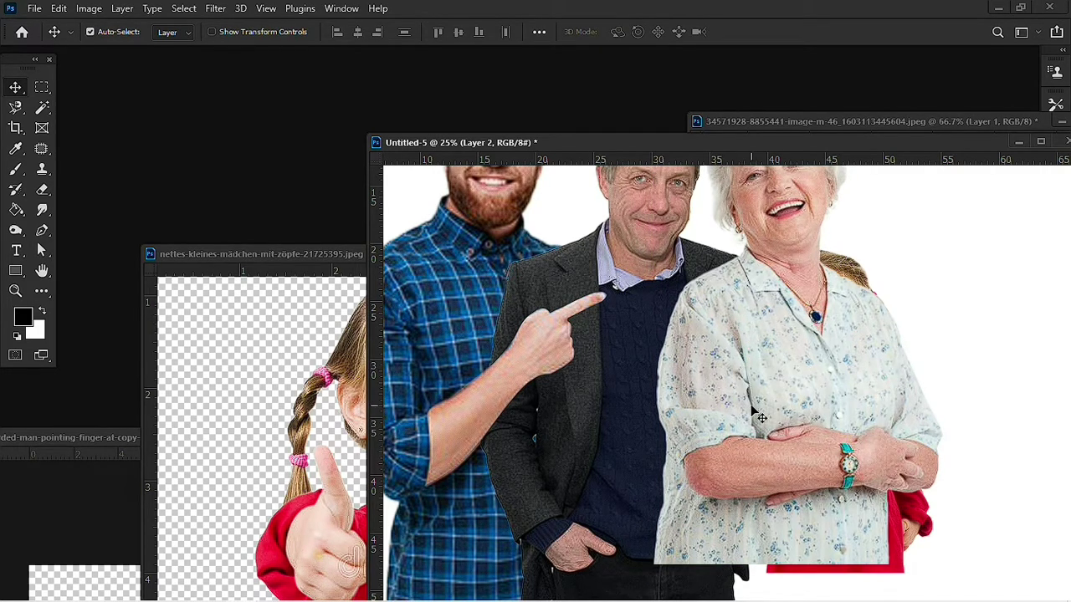
pyautogui.scroll(1, 750, 404)
pyautogui.scroll(1, 750, 404)
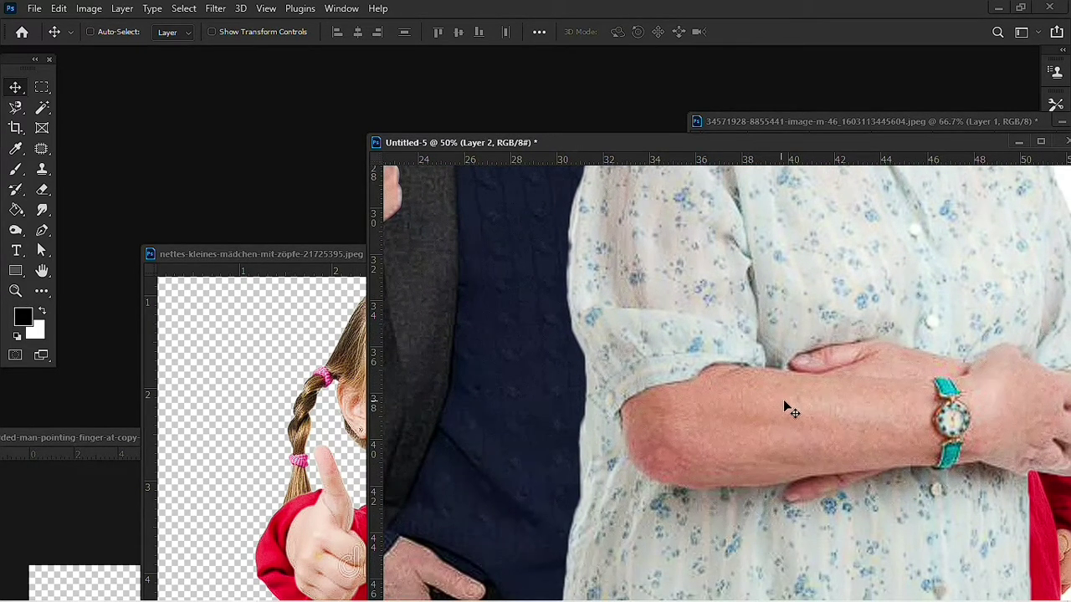
# Trace a Pen path around the grandmother's crossed forearms to her right hand
pyautogui.press('p')
pyautogui.hscroll(3, 896, 399)
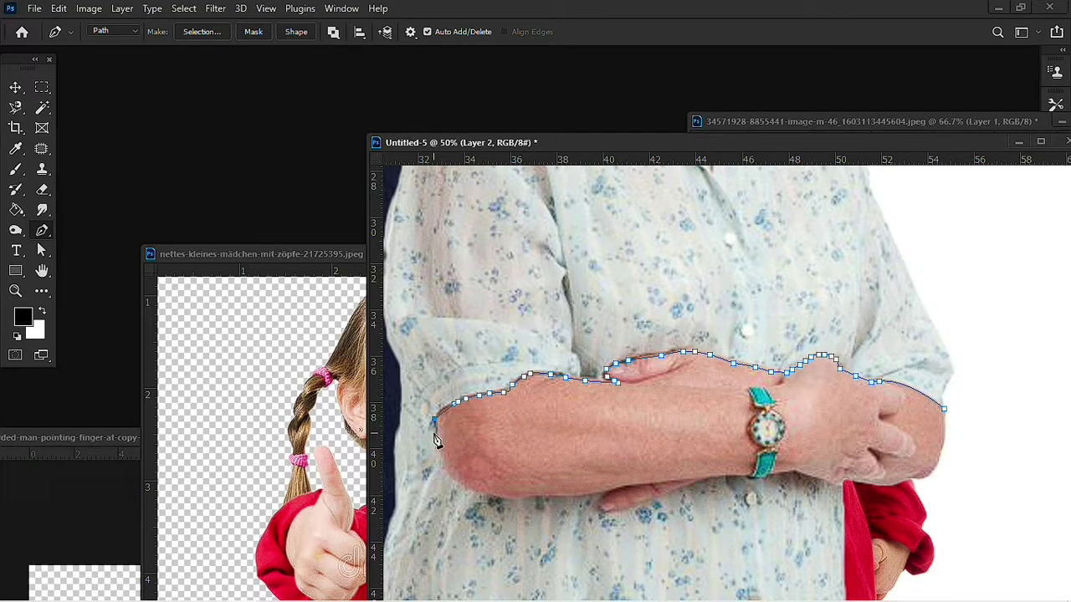
pyautogui.moveTo(580, 494); pyautogui.dragTo(732, 461)
pyautogui.click(603, 491)
pyautogui.moveTo(659, 497); pyautogui.dragTo(692, 481)
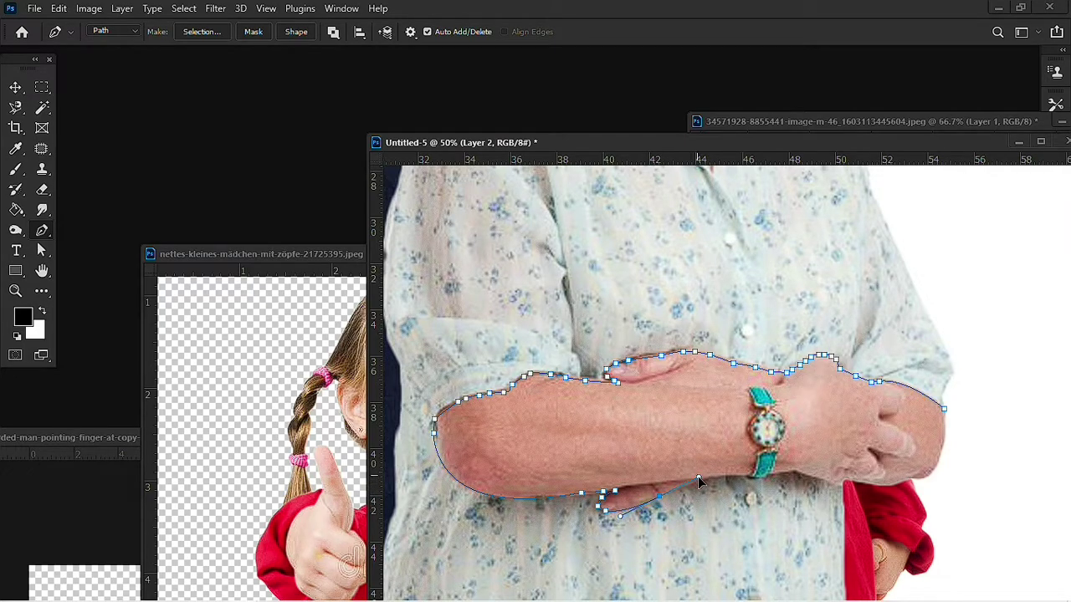
pyautogui.click(710, 479)
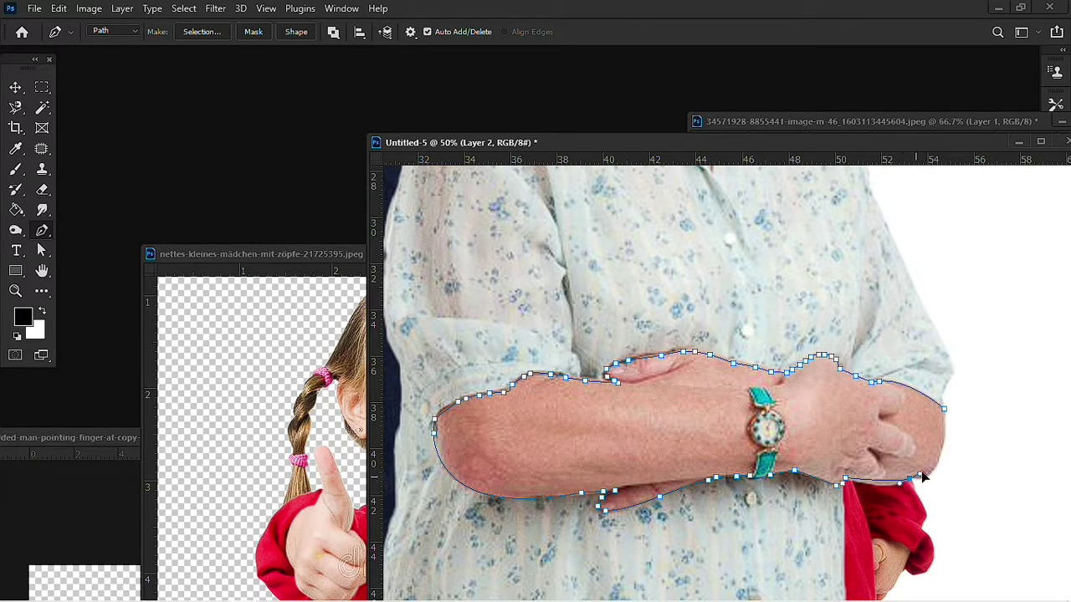
pyautogui.moveTo(908, 479)
pyautogui.mouseDown()
pyautogui.moveTo(940, 453)
pyautogui.moveTo(946, 410)
pyautogui.mouseUp()
# Convert the forearm path to a selection and copy it onto Layer 6
pyautogui.rightClick(772, 407)
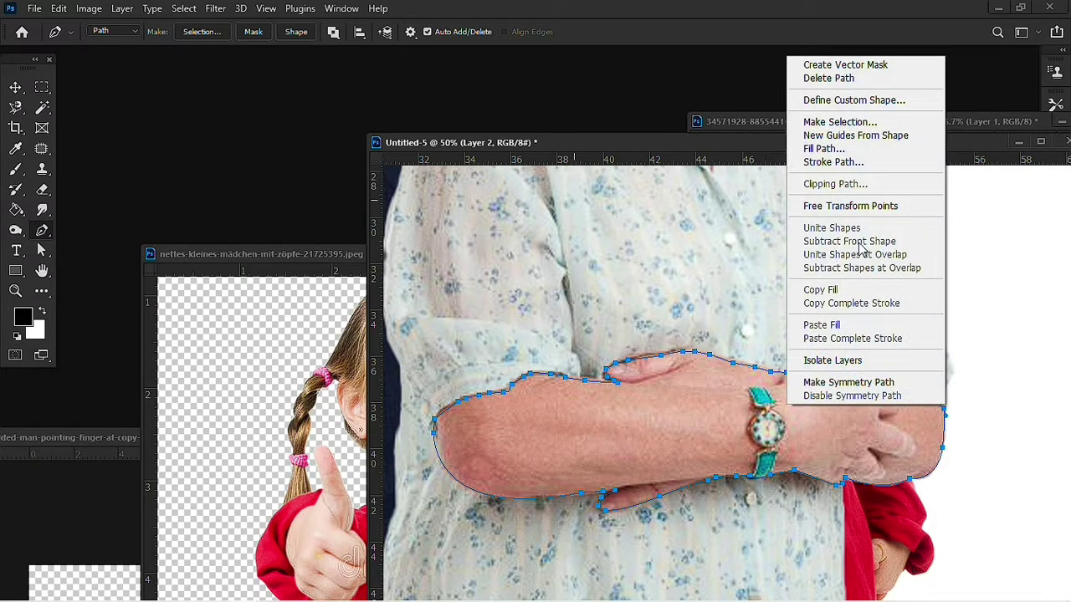
pyautogui.click(827, 123)
pyautogui.click(627, 151)
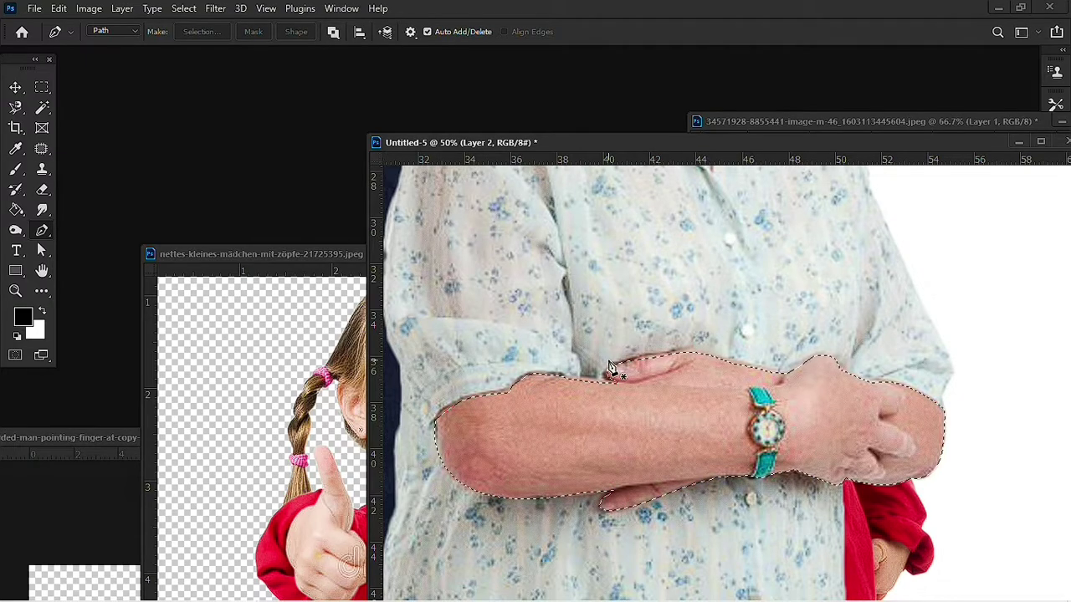
pyautogui.hotkey('ctrl', 'j')
# Reorder the grandmother's layer so her forearms wrap the girl, leaving the girl's layer active
pyautogui.press('v')
pyautogui.rightClick(669, 253)
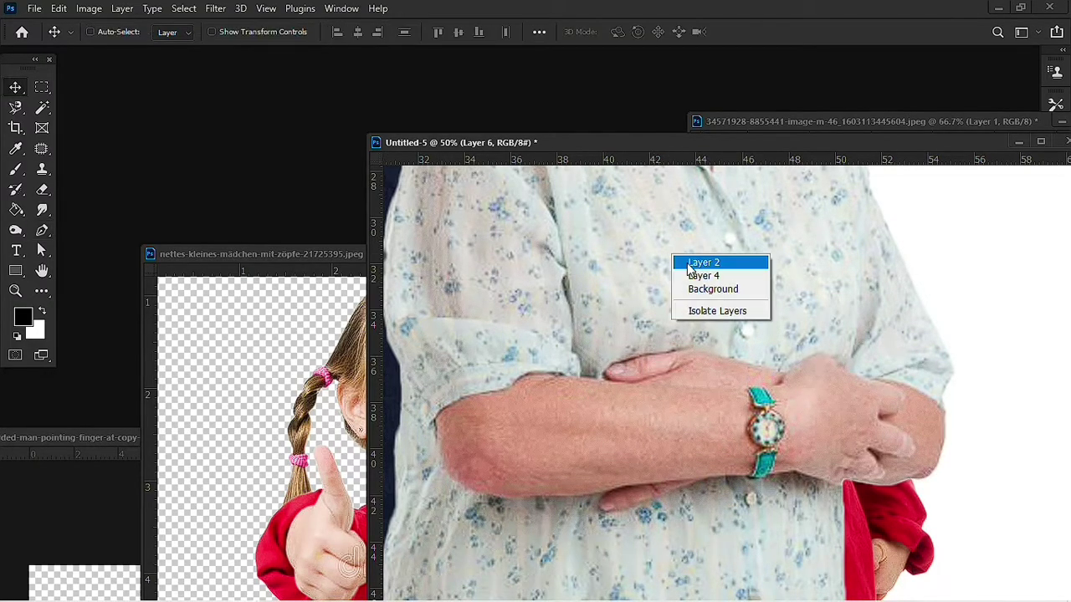
pyautogui.click(691, 280)
pyautogui.hotkey('ctrl', ']')
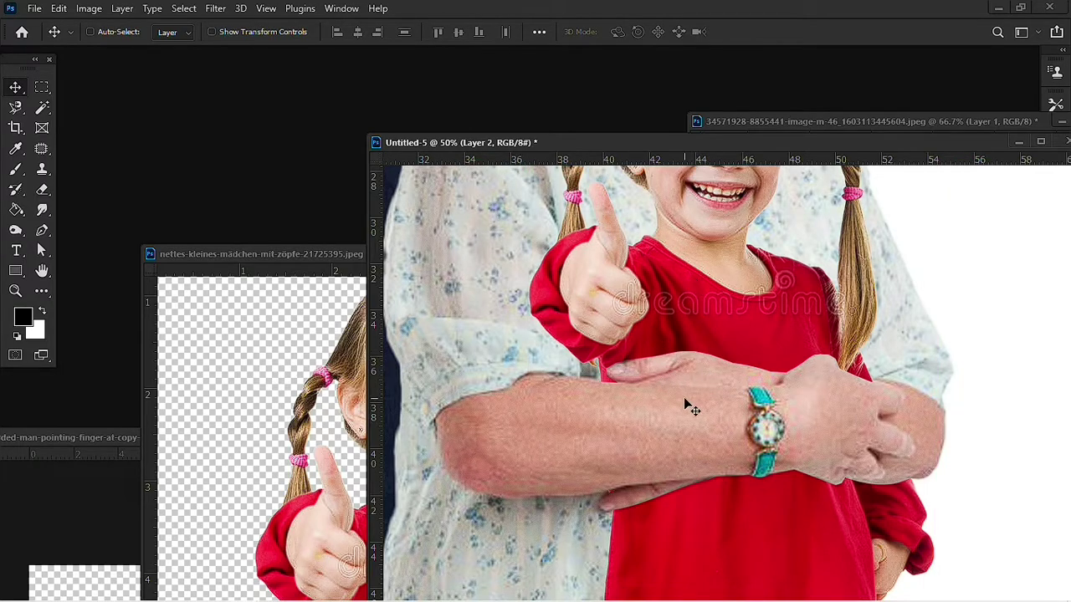
pyautogui.scroll(-2, 757, 422)
pyautogui.scroll(-1, 757, 423)
pyautogui.rightClick(758, 456)
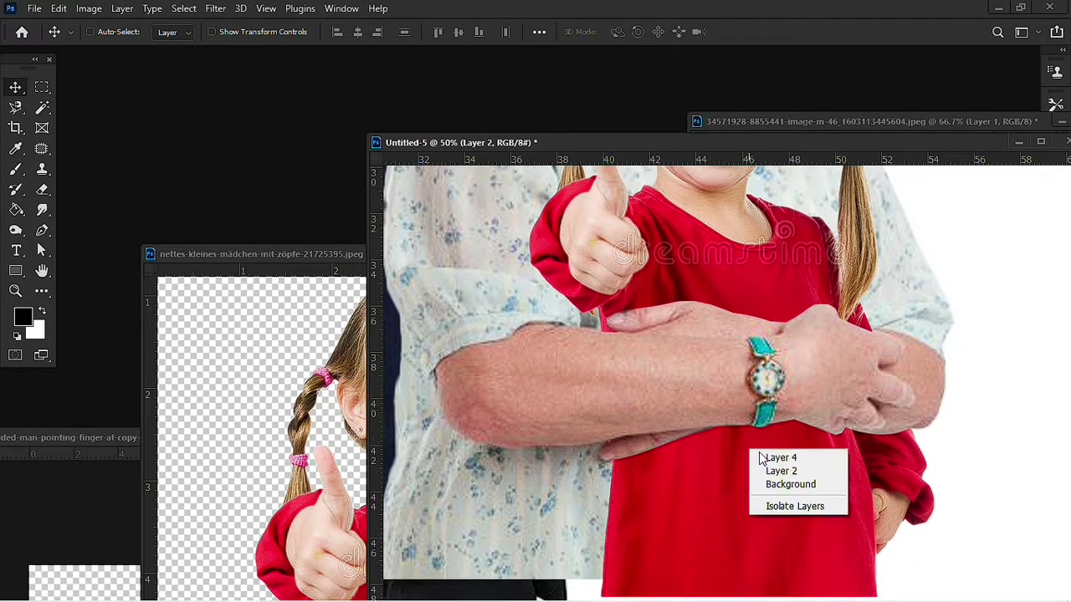
pyautogui.click(759, 458)
# Pick the Burn tool and choose the 300 px soft brush preset
pyautogui.click(17, 234)
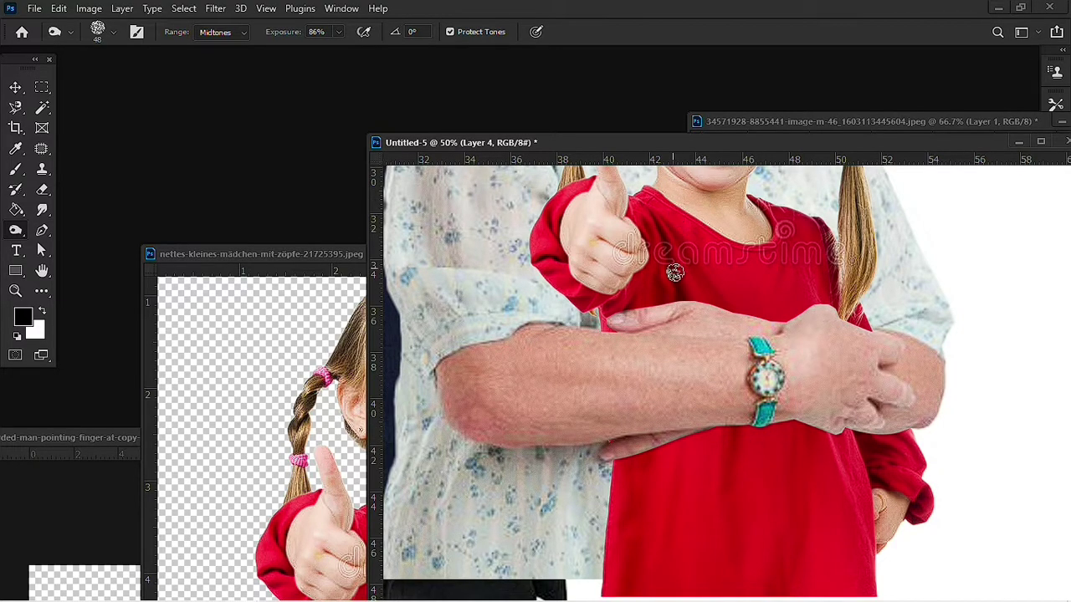
pyautogui.scroll(2, 677, 277)
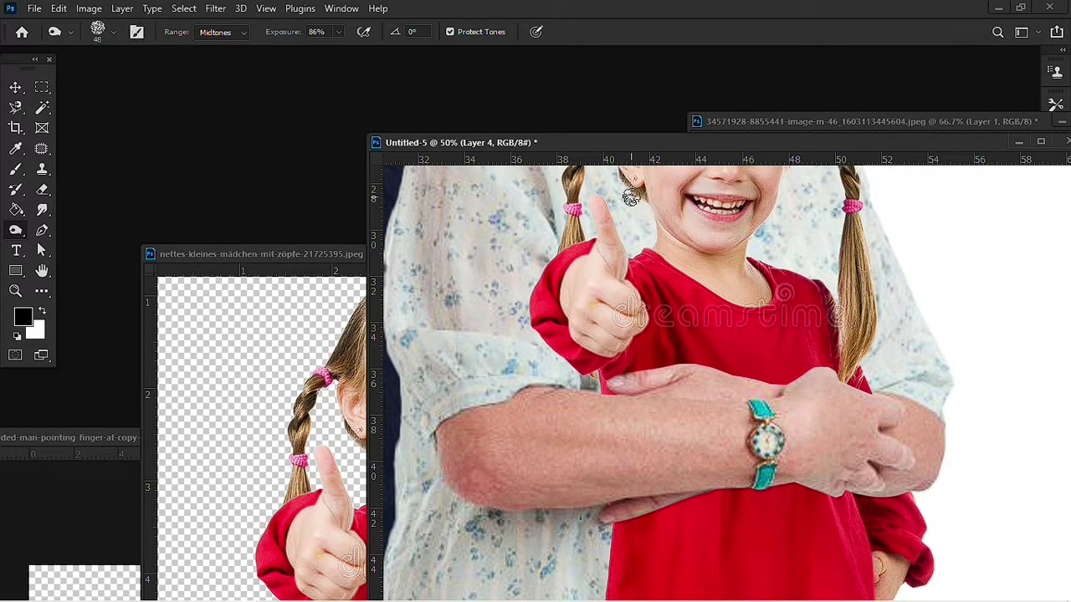
pyautogui.click(907, 124)
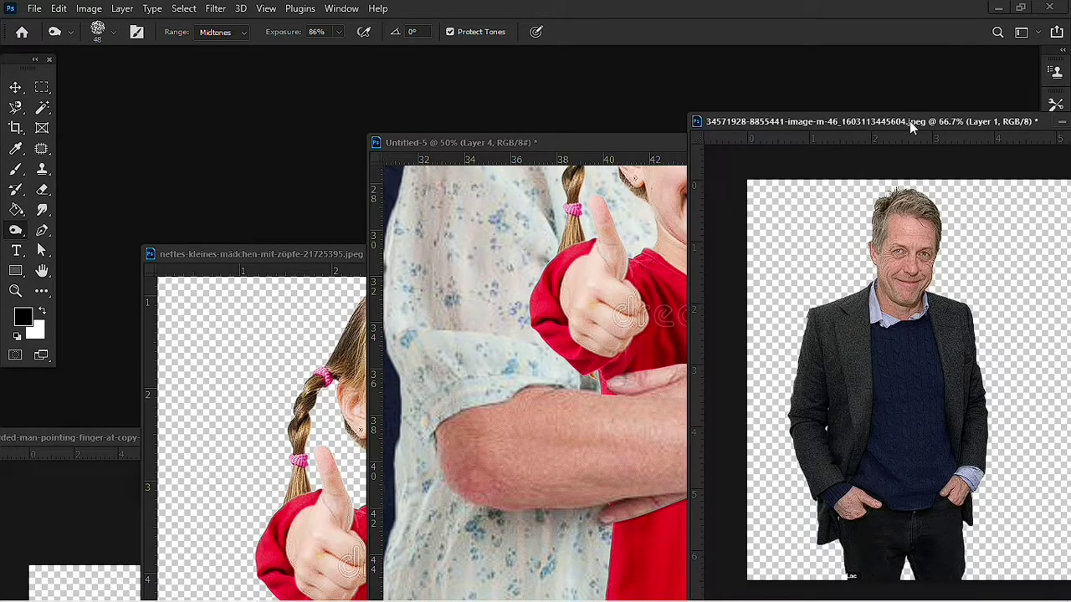
pyautogui.moveTo(820, 144); pyautogui.dragTo(615, 134)
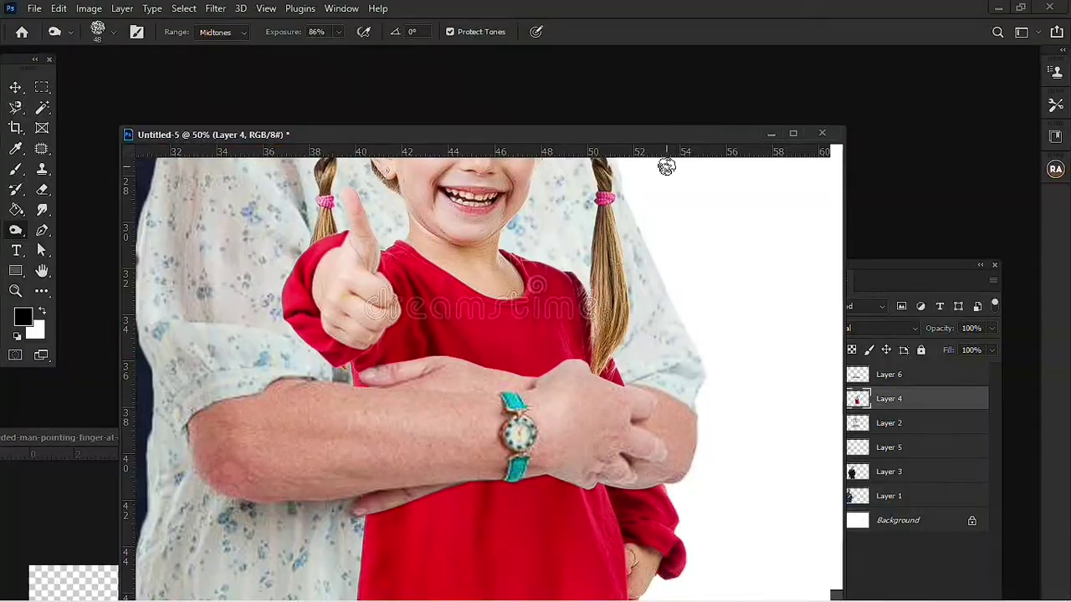
pyautogui.moveTo(915, 301); pyautogui.dragTo(944, 159)
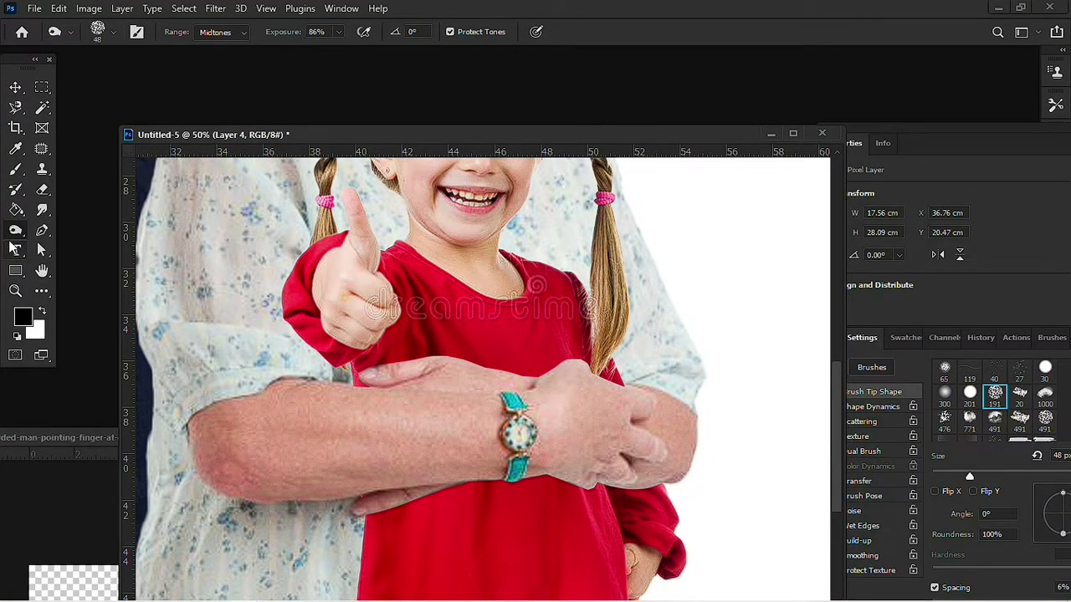
pyautogui.click(944, 393)
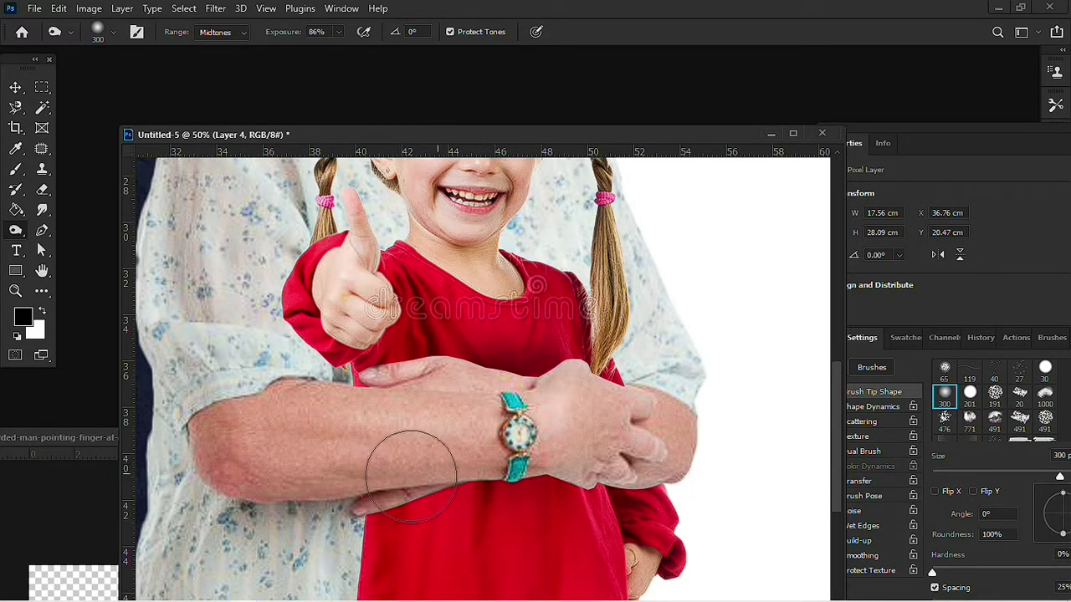
# Set up the Smudge tool with a 108 px textured brush at 28% strength
pyautogui.click(42, 209)
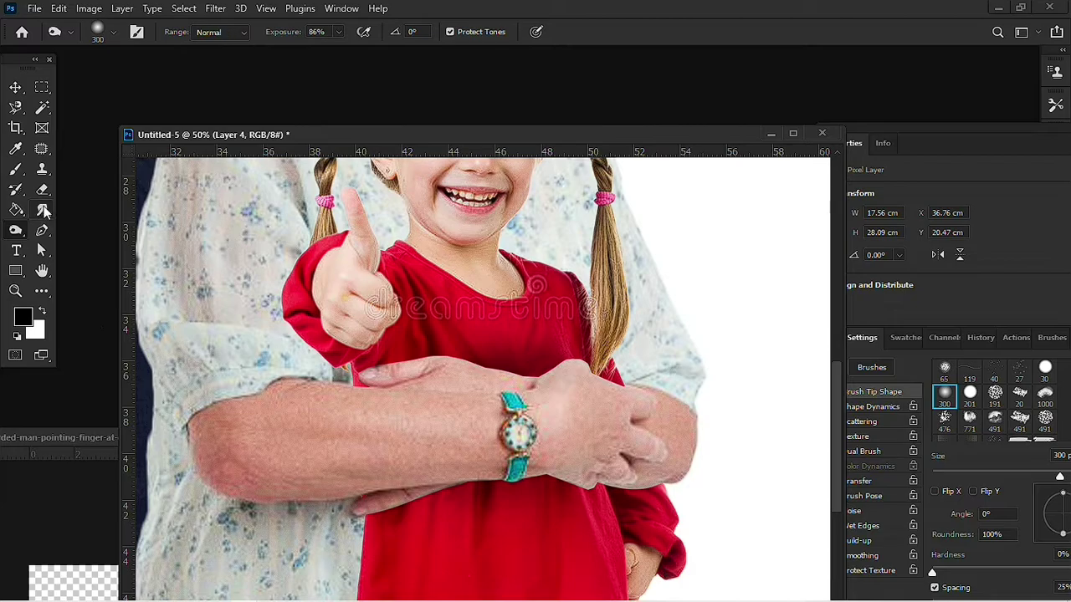
pyautogui.rightClick(601, 321)
pyautogui.doubleClick(946, 371)
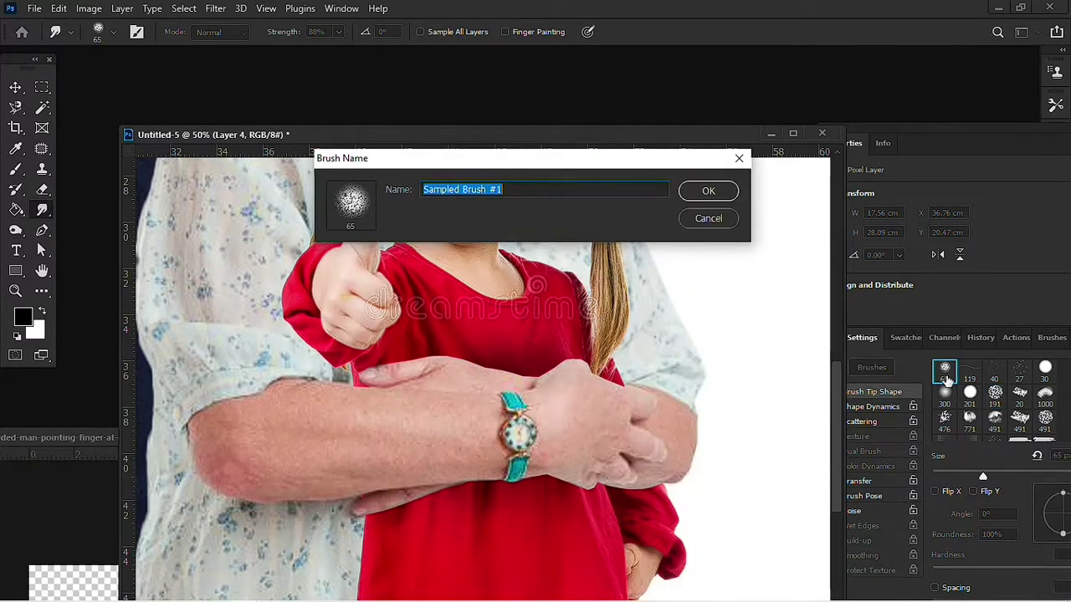
pyautogui.click(738, 160)
pyautogui.rightClick(473, 367)
pyautogui.moveTo(599, 356); pyautogui.dragTo(621, 356)
pyautogui.press('Return')
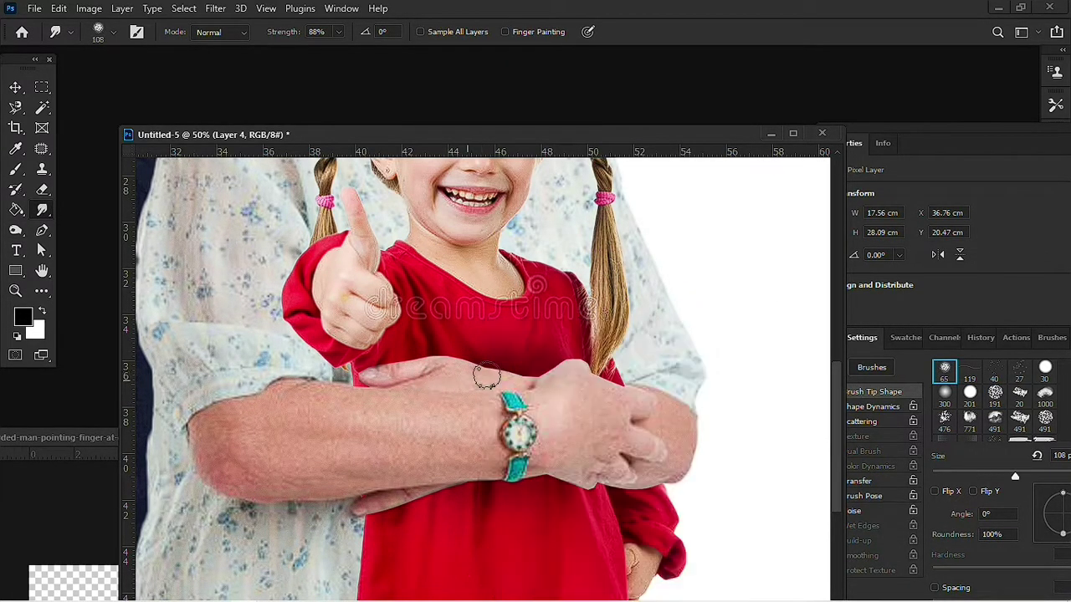
pyautogui.click(338, 32)
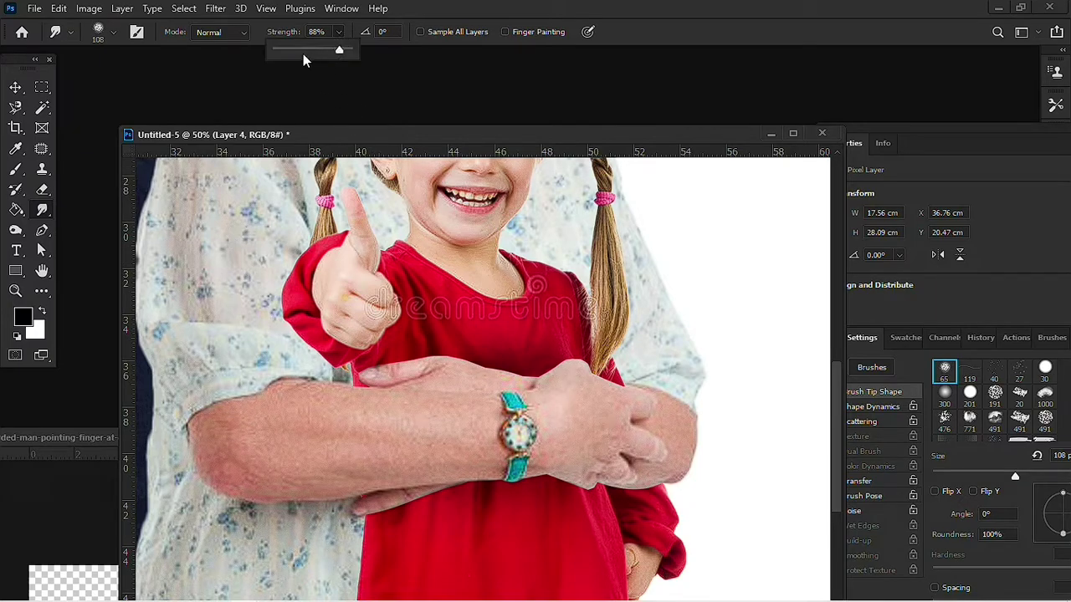
pyautogui.click(488, 402)
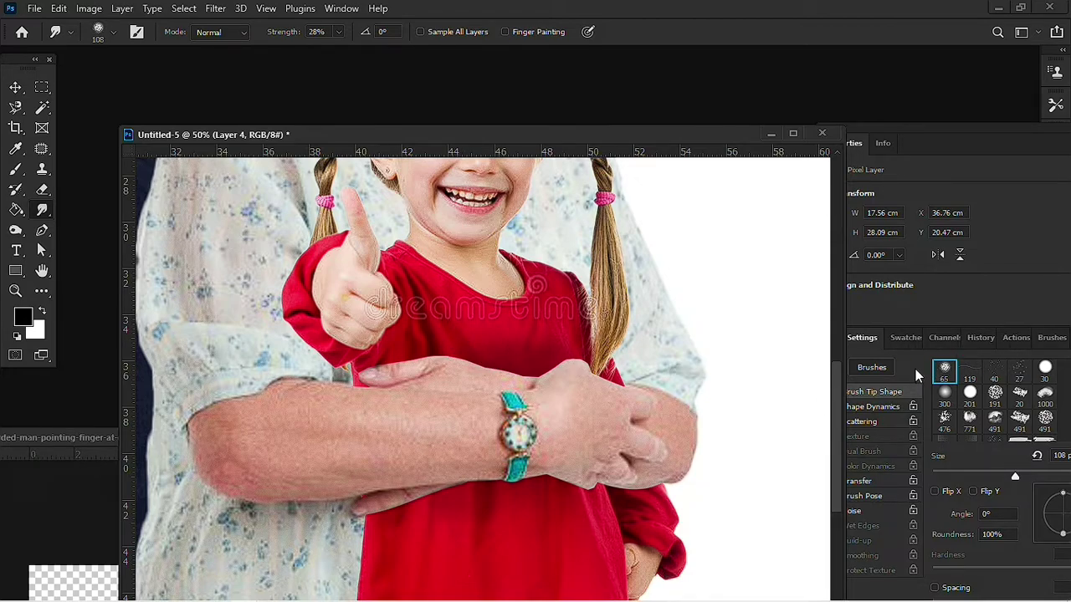
# Select the cut-out arms layer and smudge the wrist's outer edge, undoing a stray smear
pyautogui.press('F7')
pyautogui.click(930, 260)
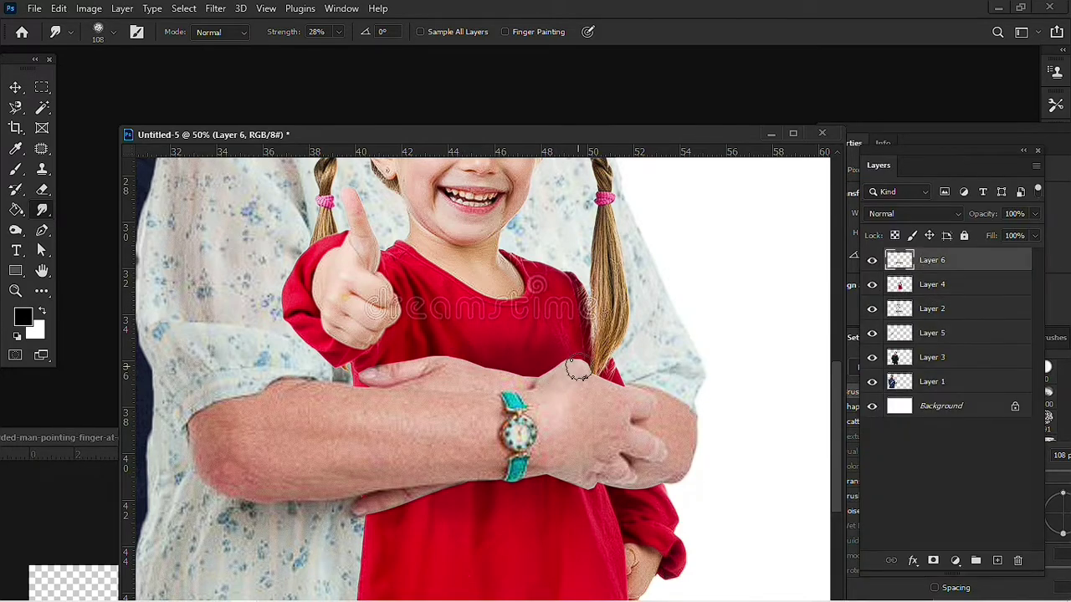
pyautogui.moveTo(643, 394); pyautogui.dragTo(530, 408)
pyautogui.scroll(2, 518, 360)
pyautogui.hscroll(1, 519, 360)
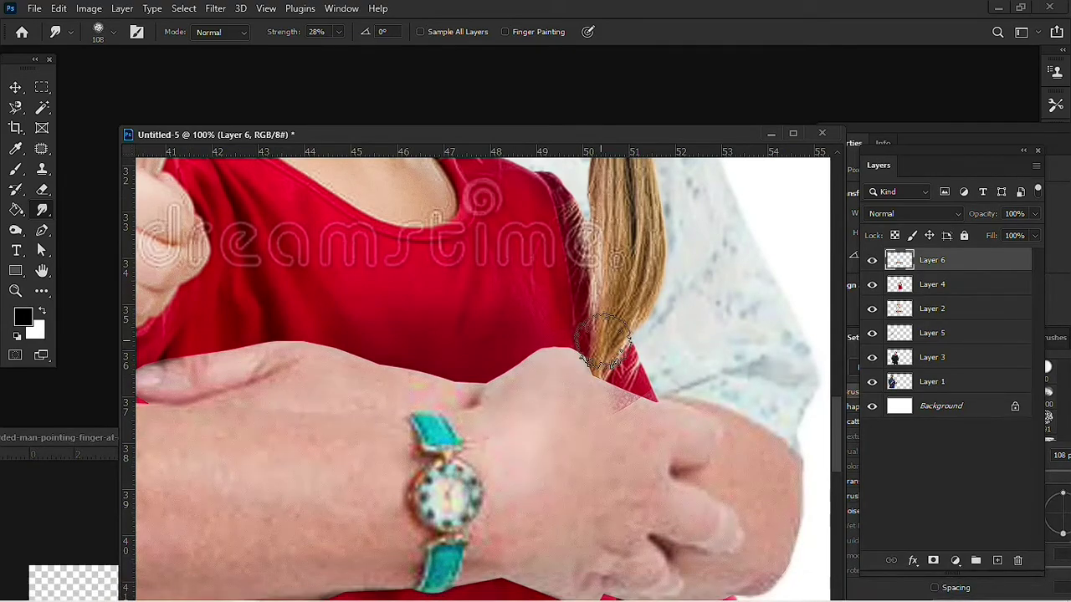
pyautogui.hotkey('ctrl', 'z')
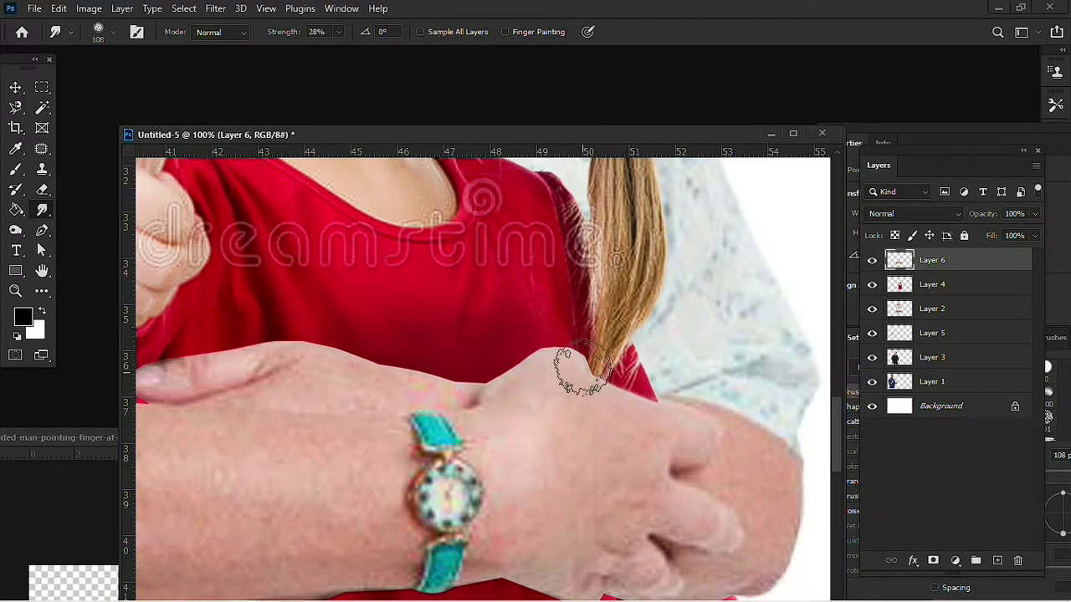
pyautogui.moveTo(581, 371); pyautogui.dragTo(455, 382)
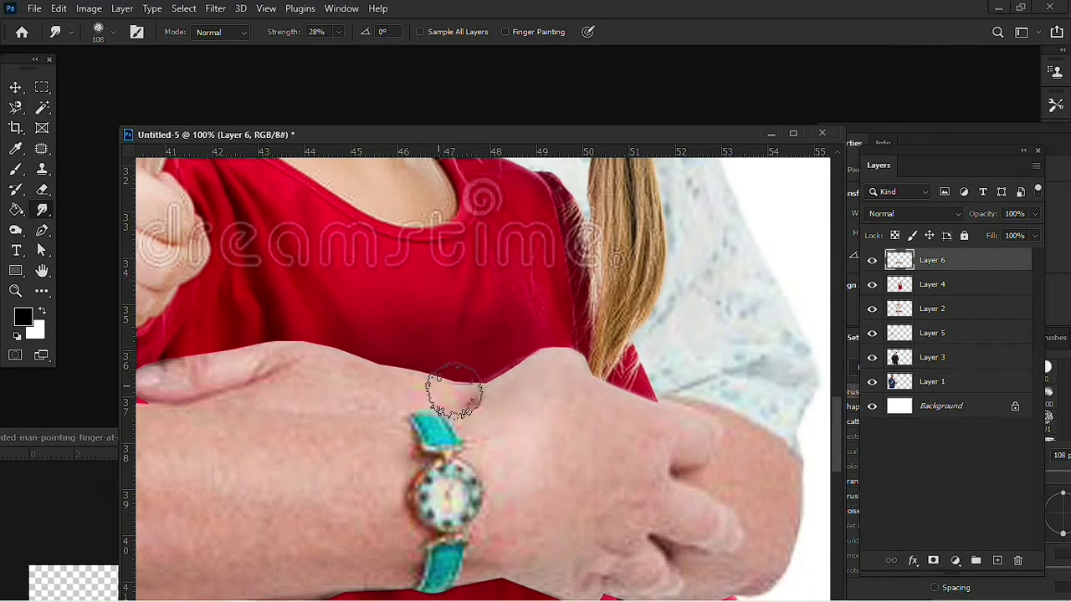
# Reduce the smudge brush to 51 px and pan along the left forearm to the watch
pyautogui.rightClick(514, 416)
pyautogui.click(339, 32)
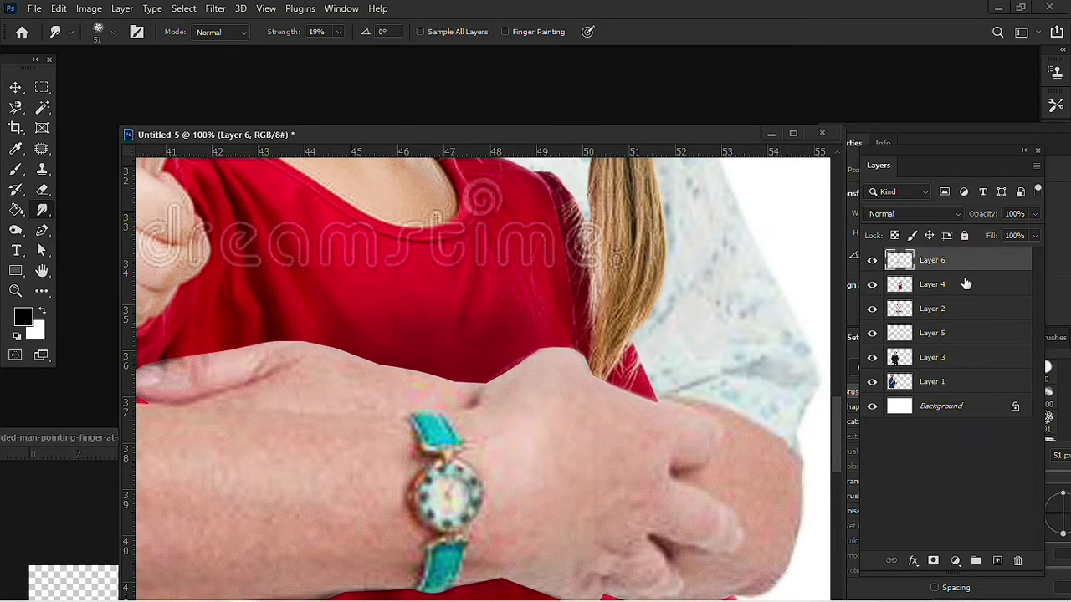
pyautogui.moveTo(902, 166)
pyautogui.mouseDown()
pyautogui.moveTo(1019, 256)
pyautogui.moveTo(876, 122)
pyautogui.mouseUp()
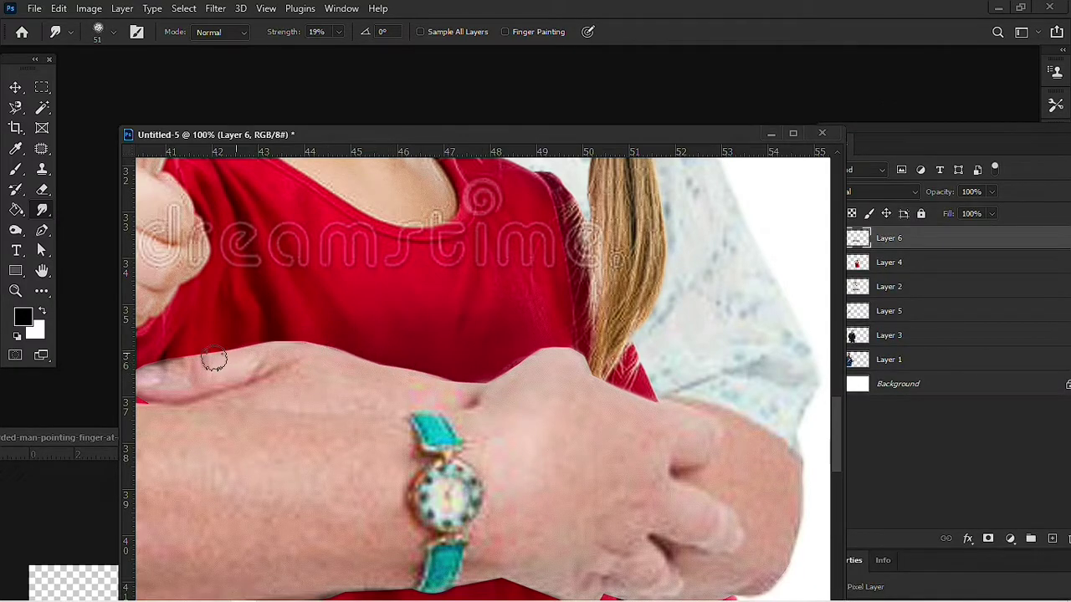
pyautogui.moveTo(267, 373); pyautogui.dragTo(381, 361)
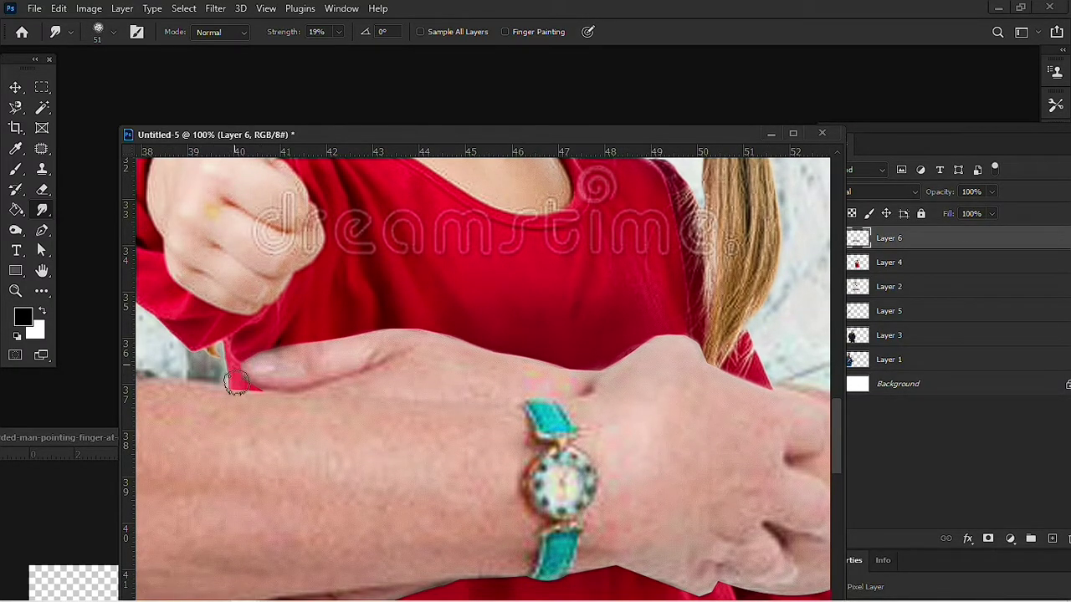
pyautogui.moveTo(280, 407); pyautogui.dragTo(454, 407)
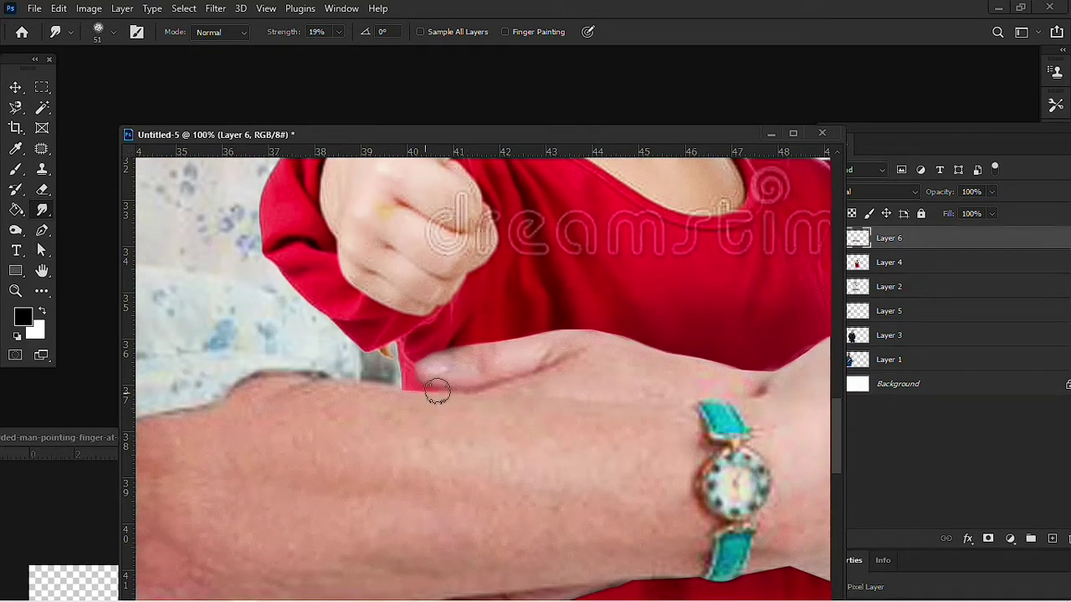
pyautogui.click(904, 262)
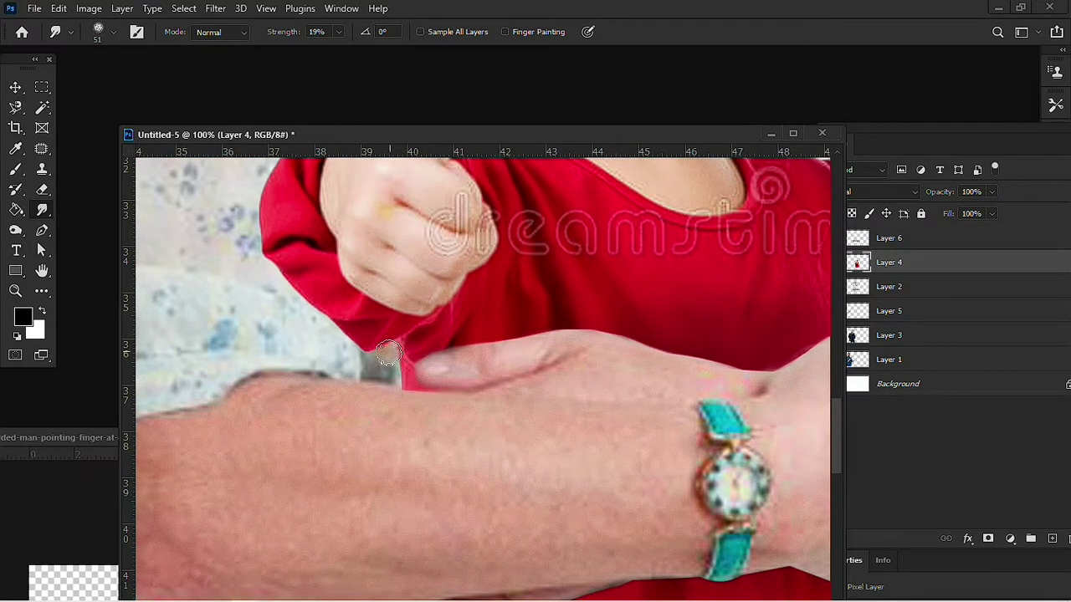
pyautogui.moveTo(337, 366)
pyautogui.mouseDown()
pyautogui.moveTo(493, 363)
pyautogui.moveTo(400, 353)
pyautogui.mouseUp()
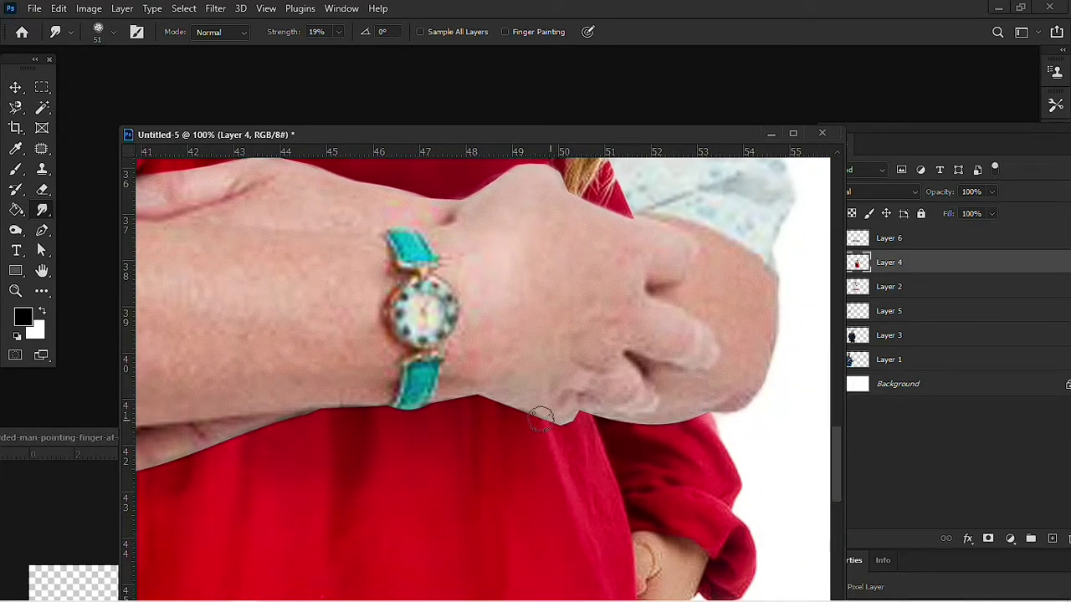
pyautogui.hscroll(-2, 518, 422)
pyautogui.hscroll(-2, 502, 414)
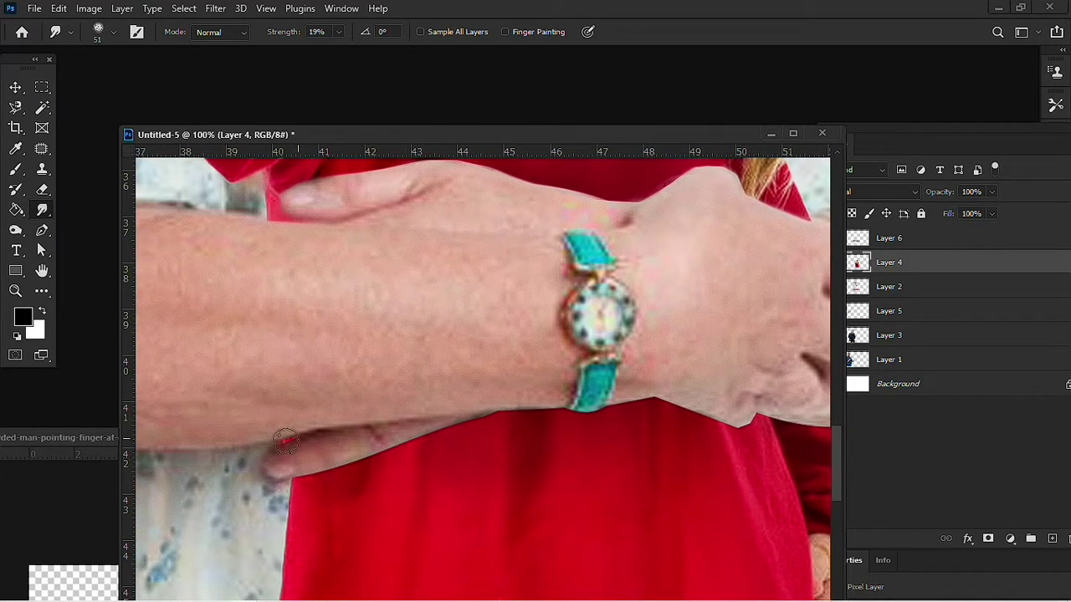
pyautogui.scroll(5, 502, 452)
pyautogui.hscroll(-10, 636, 460)
pyautogui.hscroll(-10, 536, 427)
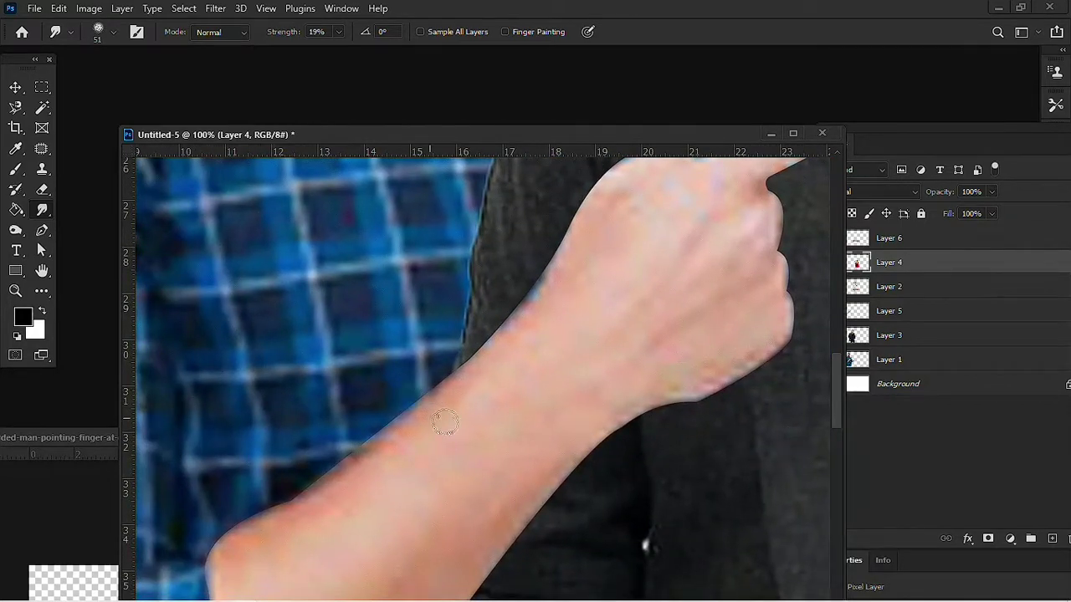
# Select the pointing arm's layer and smudge along the pointing finger's edge
pyautogui.press('v')
pyautogui.rightClick(520, 391)
pyautogui.click(551, 400)
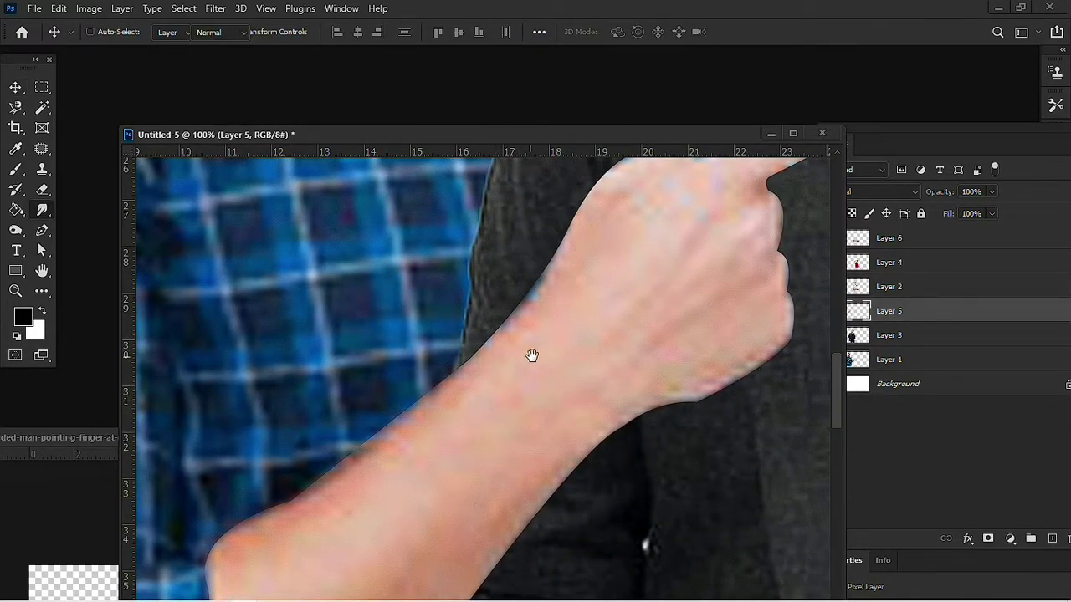
pyautogui.moveTo(532, 356); pyautogui.dragTo(522, 397)
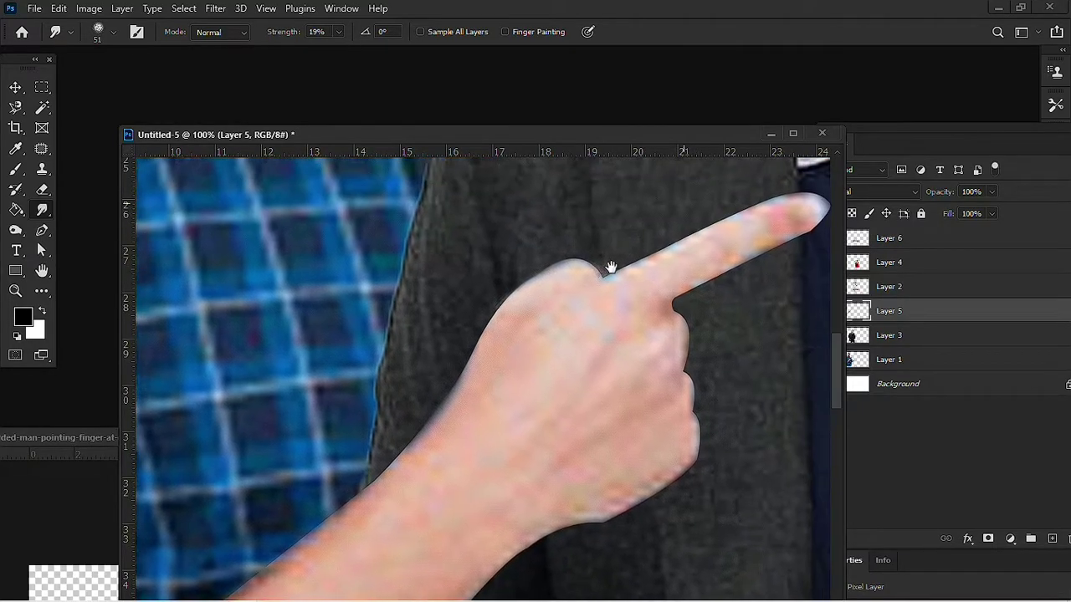
pyautogui.moveTo(689, 196); pyautogui.dragTo(614, 268)
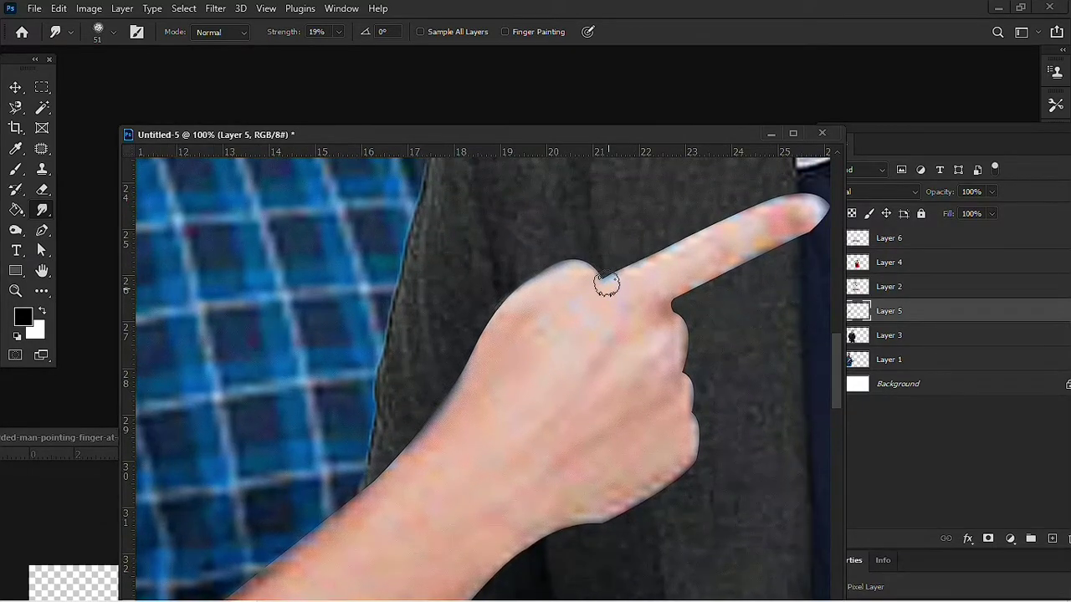
pyautogui.moveTo(766, 251); pyautogui.dragTo(688, 263)
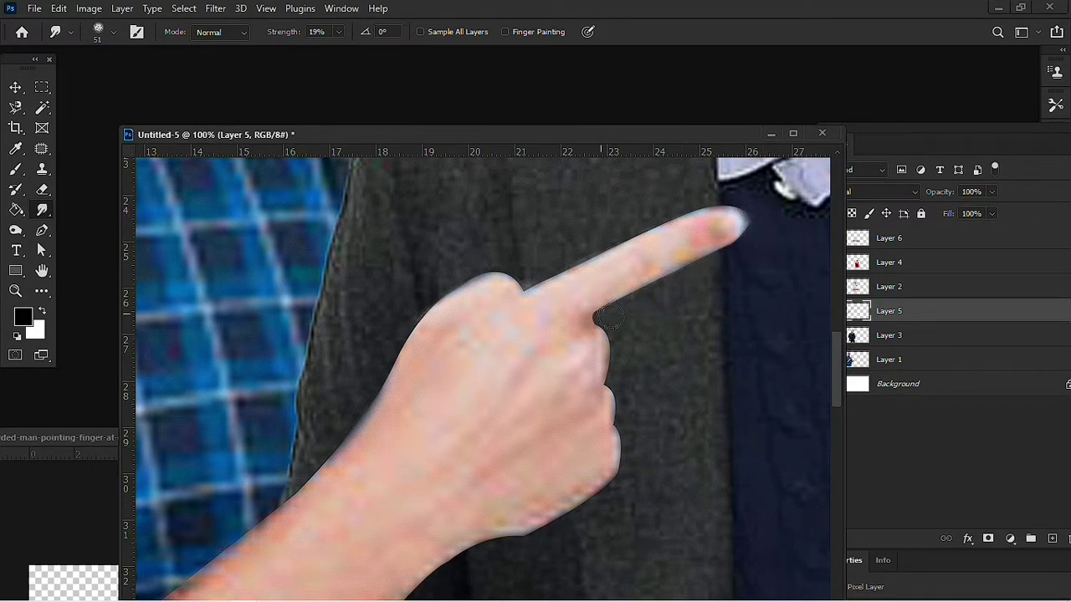
# Smudge the arm's lower edge so it blends against the shirt
pyautogui.scroll(-1, 608, 318)
pyautogui.scroll(-1, 619, 368)
pyautogui.hscroll(-1, 619, 369)
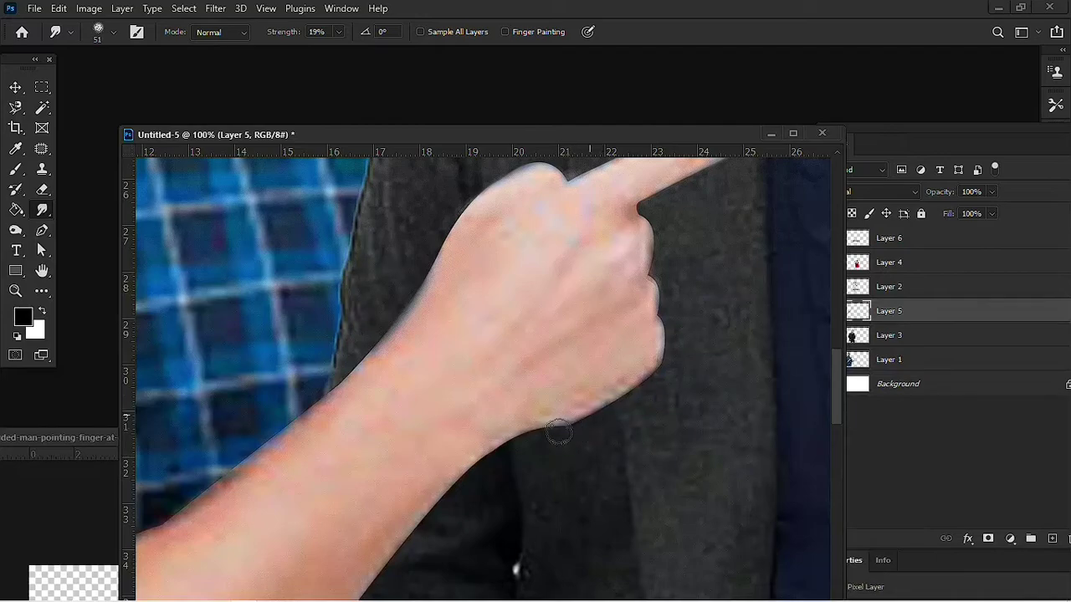
pyautogui.scroll(-2, 552, 410)
pyautogui.hscroll(-1, 552, 410)
pyautogui.scroll(-2, 452, 452)
pyautogui.hscroll(-2, 452, 452)
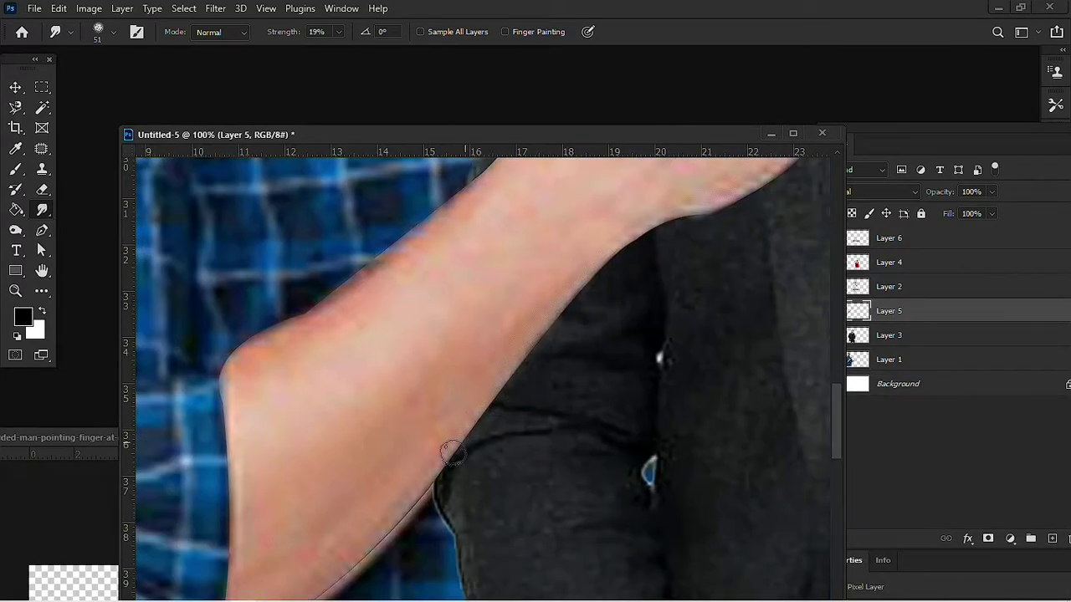
pyautogui.scroll(-3, 469, 418)
pyautogui.hscroll(-2, 468, 419)
pyautogui.scroll(-1, 392, 470)
pyautogui.moveTo(427, 406)
pyautogui.mouseDown()
pyautogui.moveTo(326, 491)
pyautogui.moveTo(484, 345)
pyautogui.mouseUp()
# Undo the last smudge strokes on the arm and zoom out toward the whole composite
pyautogui.press('v')
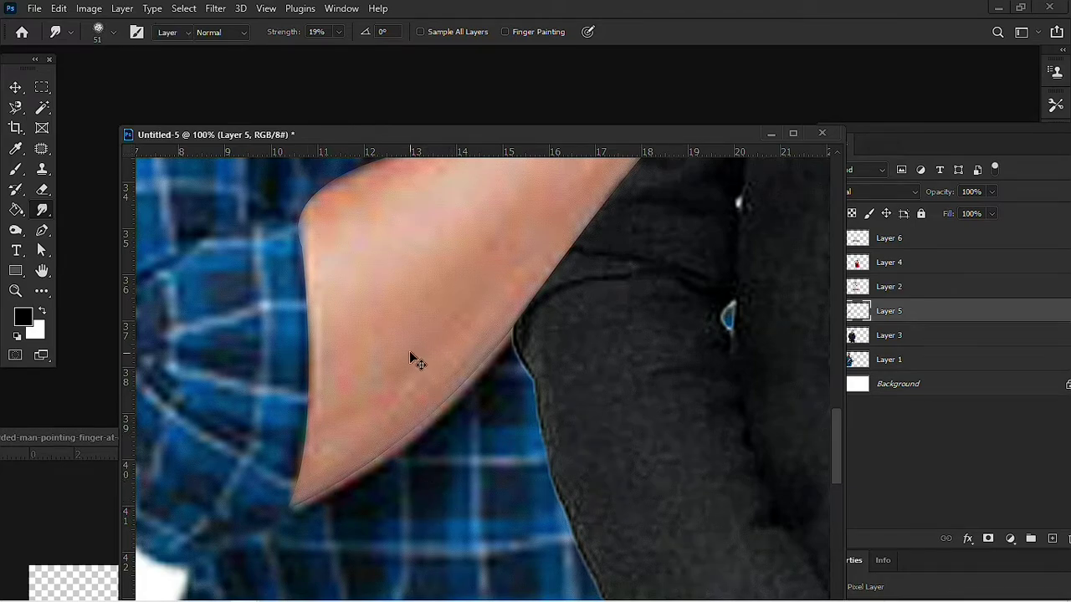
pyautogui.hotkey('ctrl', 'z')
pyautogui.hotkey('ctrl', 'z')
pyautogui.hotkey('ctrl', 'z')
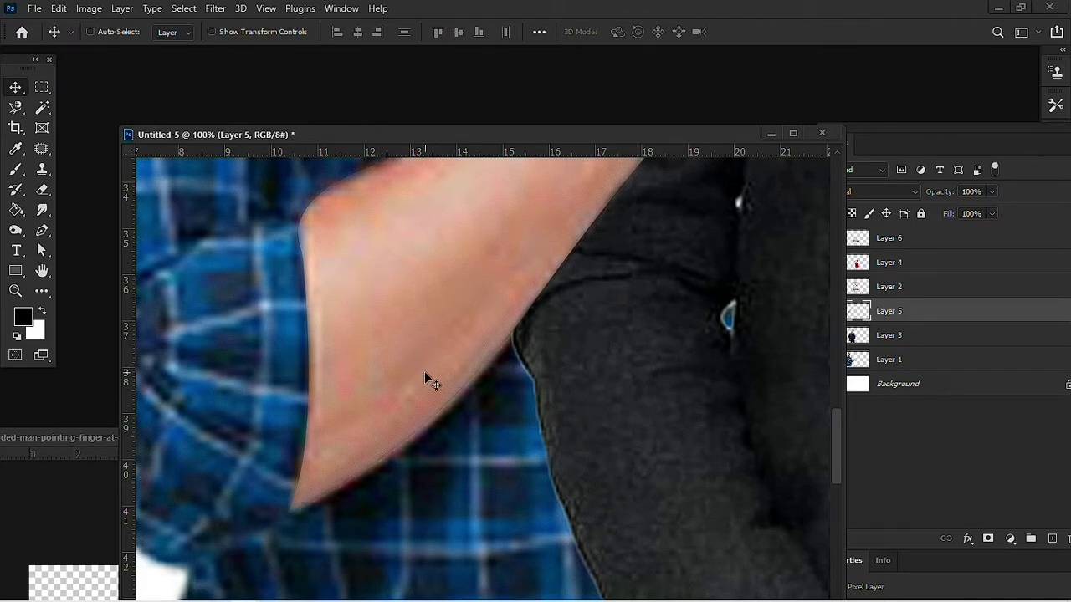
pyautogui.moveTo(414, 324)
pyautogui.mouseDown()
pyautogui.moveTo(399, 501)
pyautogui.moveTo(520, 406)
pyautogui.mouseUp()
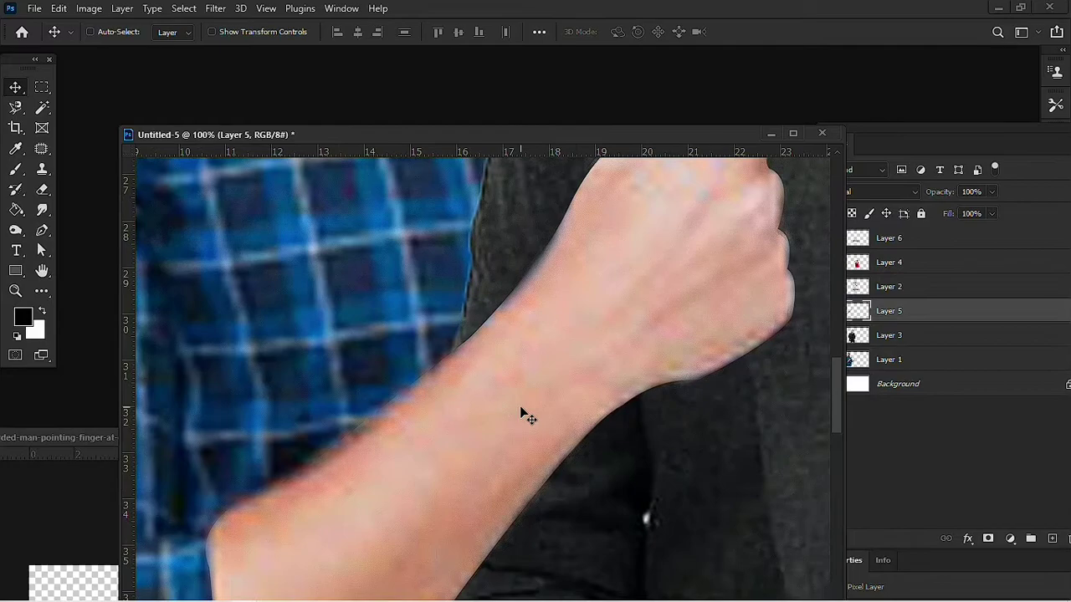
pyautogui.hotkey('ctrl', '-')
pyautogui.hotkey('ctrl', '-')
pyautogui.hotkey('ctrl', '-')
pyautogui.hotkey('ctrl', '-')
pyautogui.hotkey('ctrl', '-')
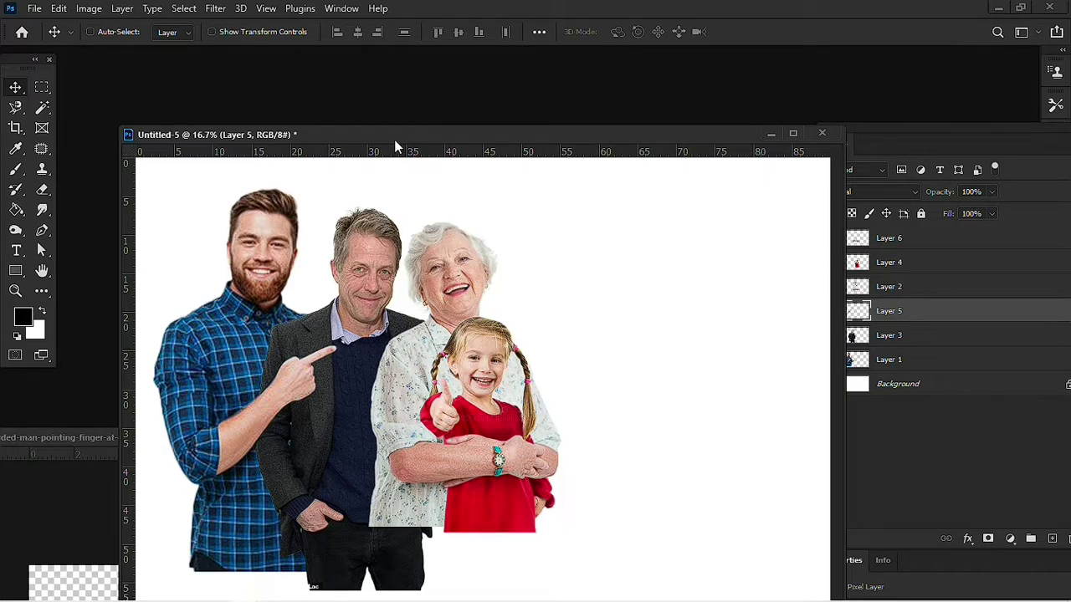
# Drag the hand image into the composite and place it near the middle man's collar
pyautogui.moveTo(395, 143); pyautogui.dragTo(513, 123)
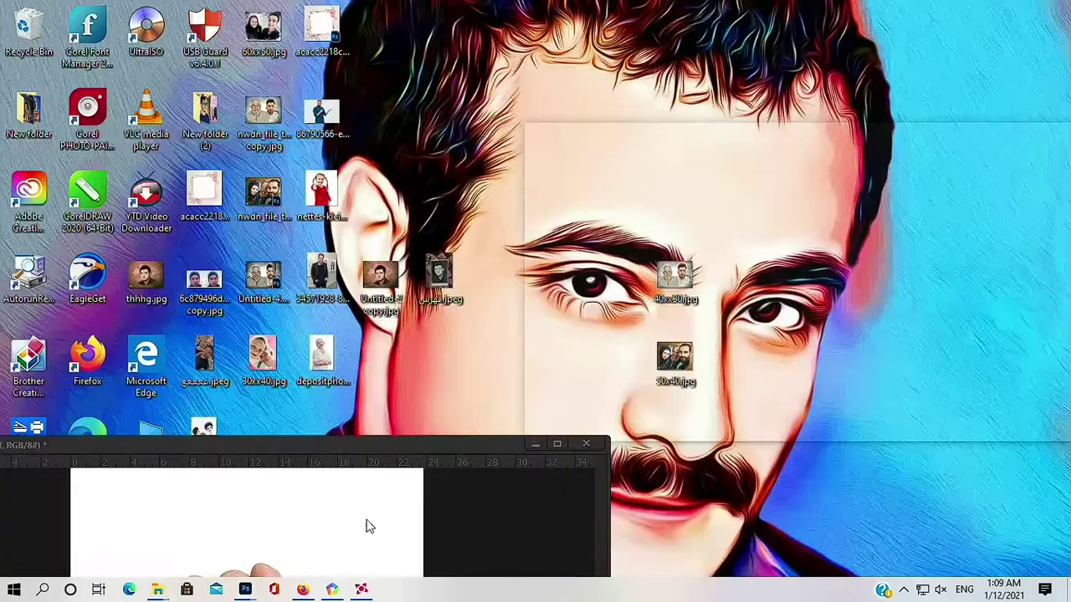
pyautogui.click(365, 525)
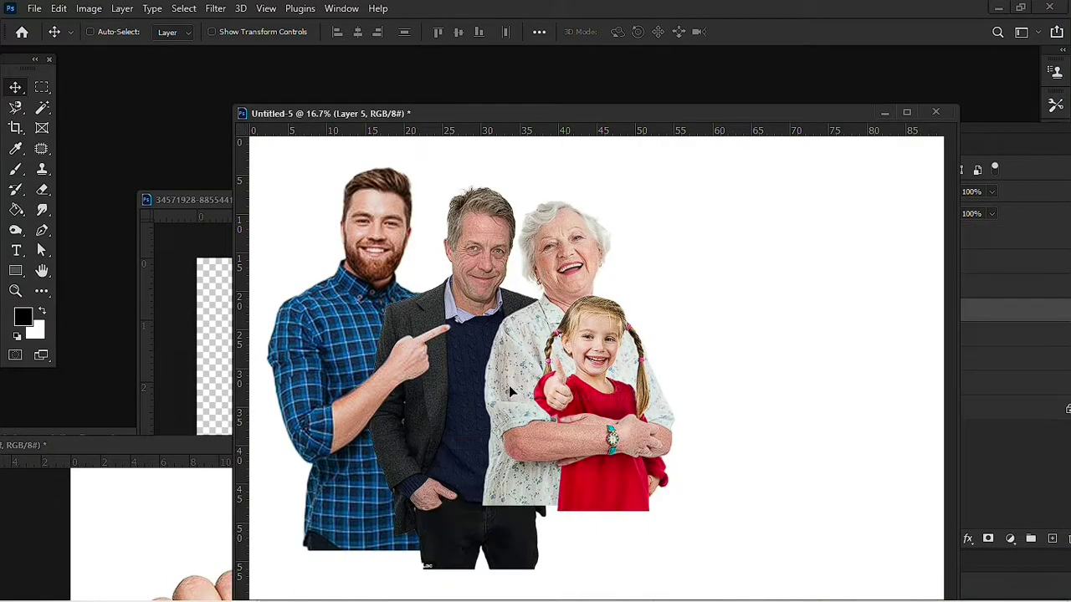
pyautogui.moveTo(509, 385); pyautogui.dragTo(575, 327)
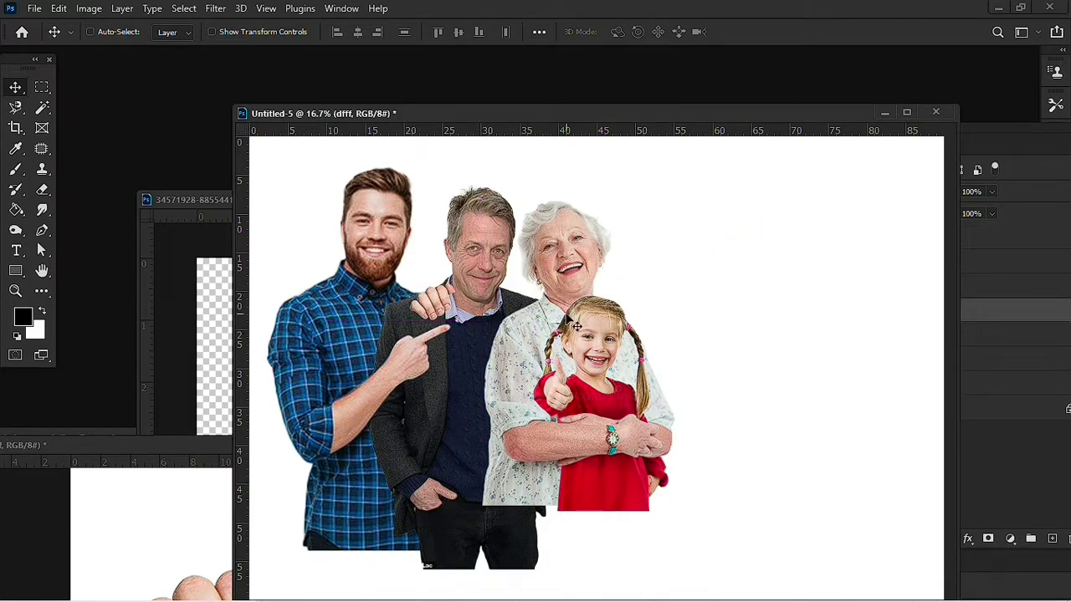
pyautogui.scroll(1, 575, 327)
pyautogui.scroll(1, 636, 336)
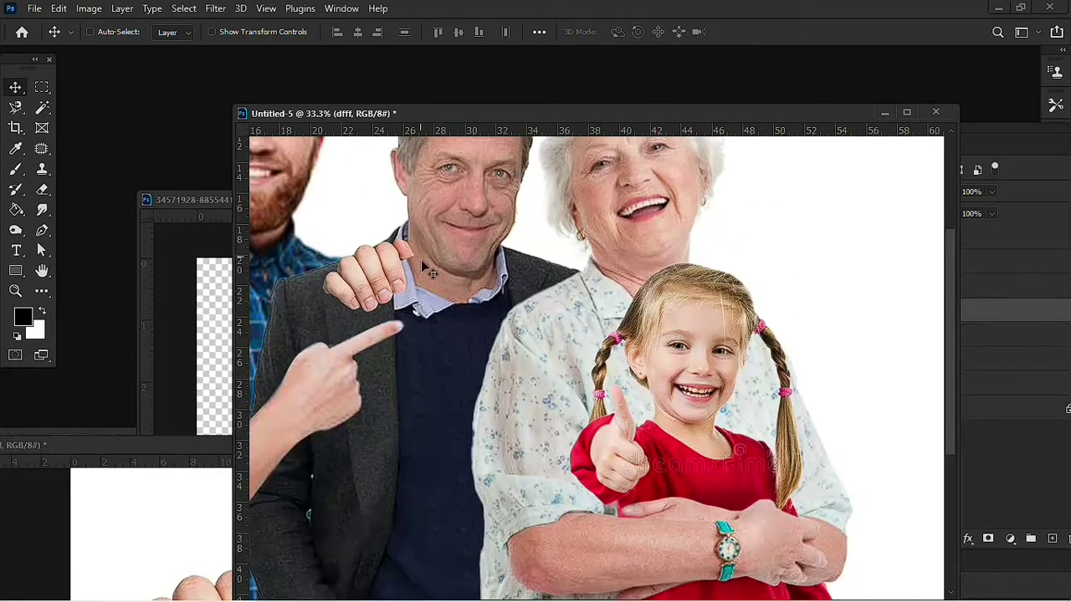
pyautogui.moveTo(400, 297); pyautogui.dragTo(502, 294)
# Flip the hand horizontally, scale it to about 64% and rotate it onto the shoulder
pyautogui.hotkey('ctrl', 't')
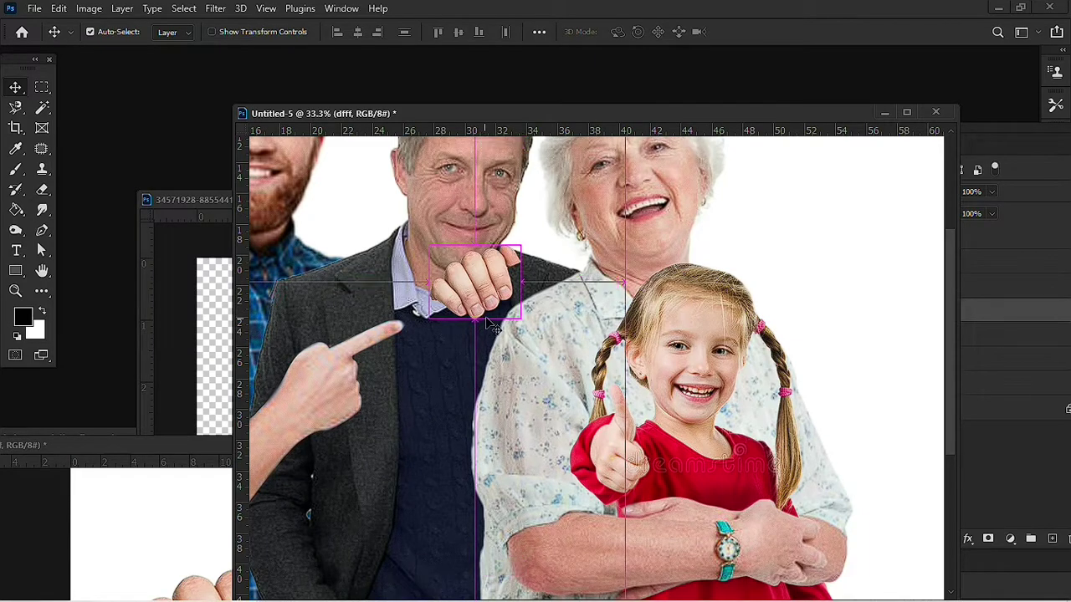
pyautogui.rightClick(473, 276)
pyautogui.click(517, 535)
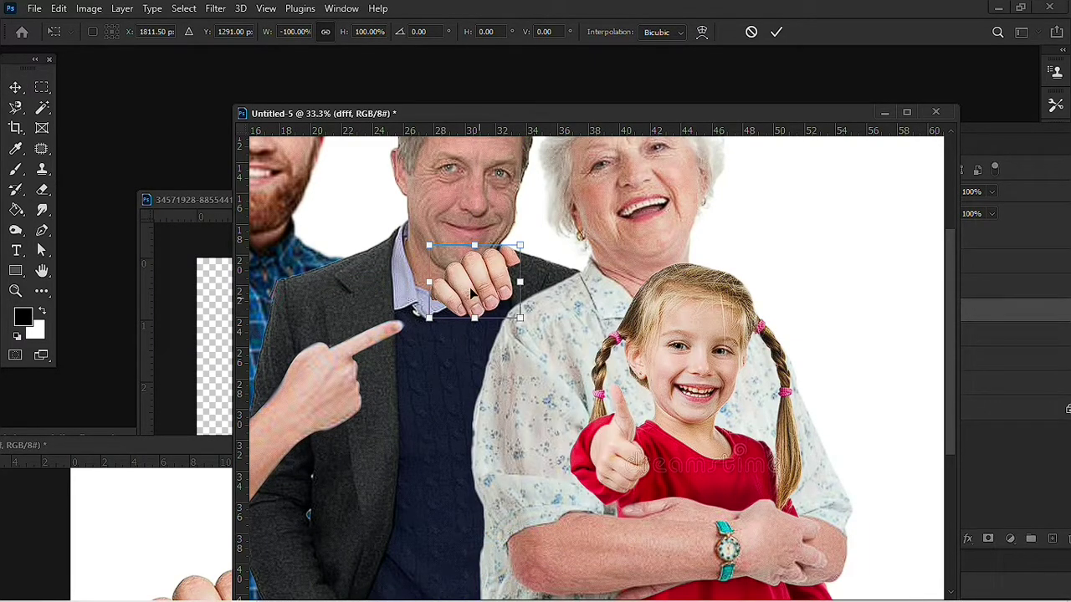
pyautogui.moveTo(490, 273)
pyautogui.mouseDown()
pyautogui.moveTo(538, 265)
pyautogui.moveTo(548, 275)
pyautogui.mouseUp()
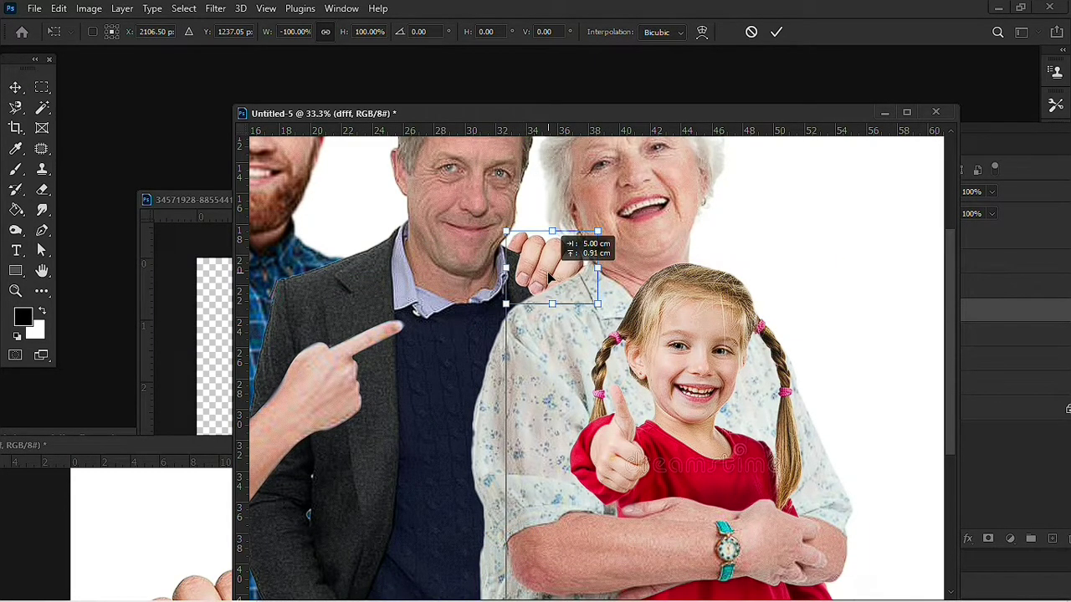
pyautogui.moveTo(548, 277); pyautogui.dragTo(548, 274)
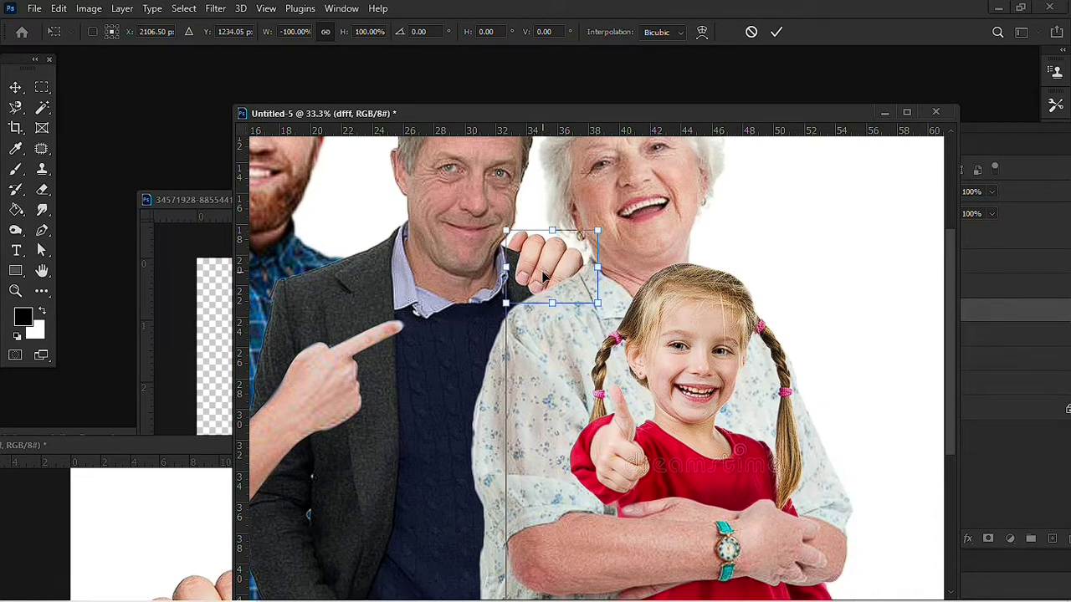
pyautogui.moveTo(598, 232)
pyautogui.mouseDown()
pyautogui.moveTo(561, 264)
pyautogui.moveTo(646, 285)
pyautogui.mouseUp()
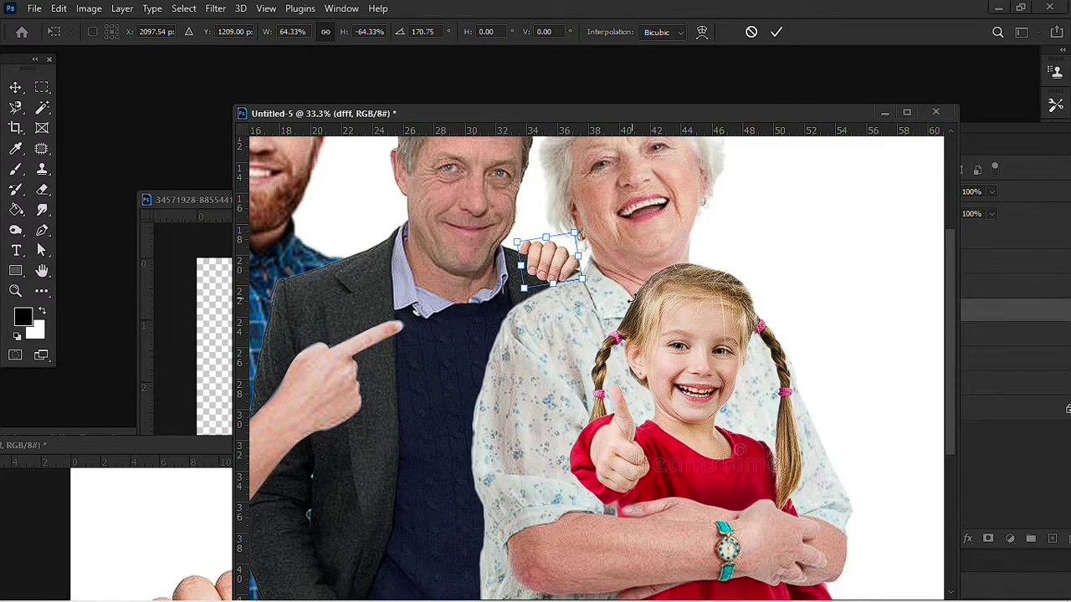
pyautogui.press('Down')
pyautogui.press('Down')
pyautogui.press('Down')
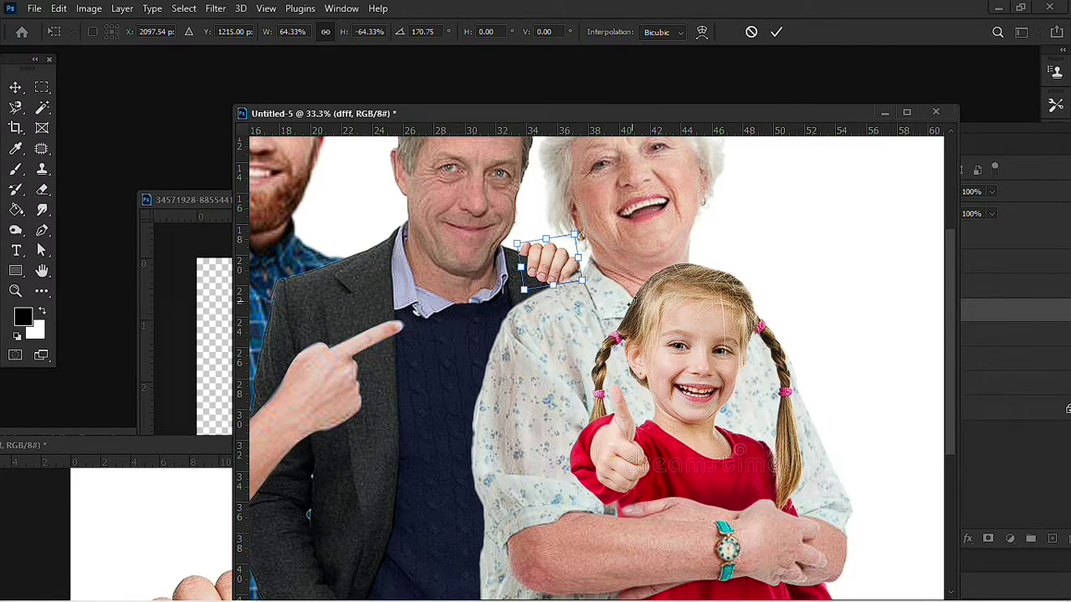
pyautogui.moveTo(652, 322); pyautogui.dragTo(648, 330)
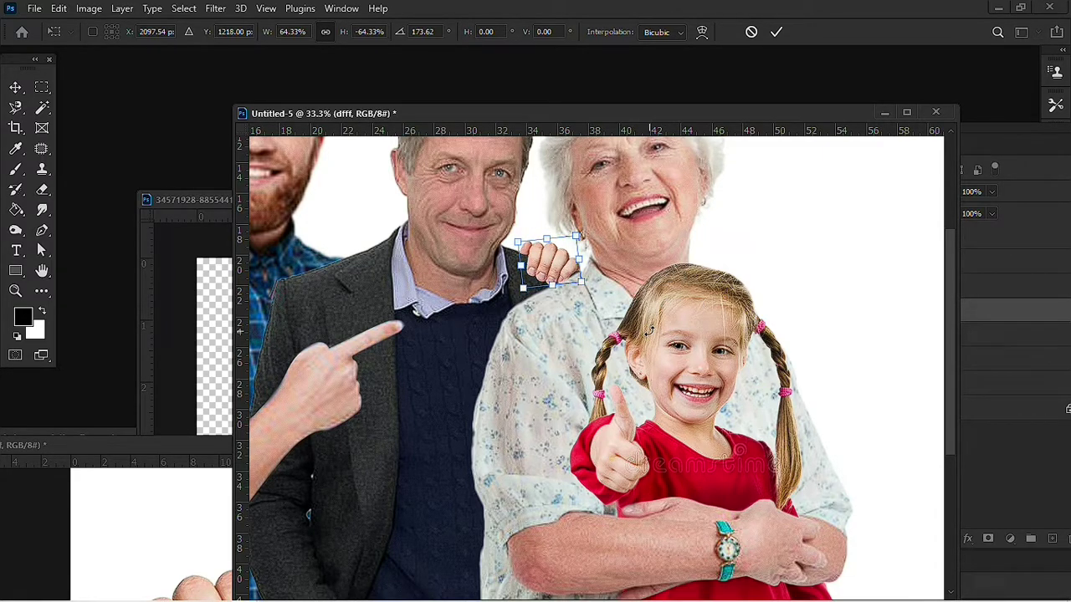
pyautogui.press('Return')
# Switch to the Dodge tool and select the girl's Layer 4
pyautogui.scroll(-1, 656, 337)
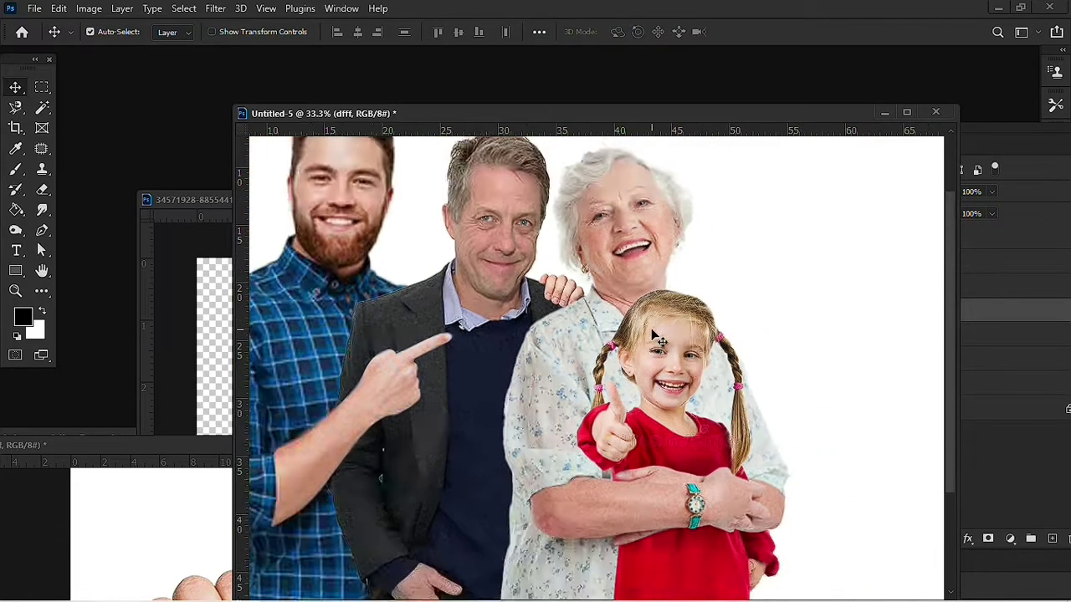
pyautogui.scroll(-2, 657, 337)
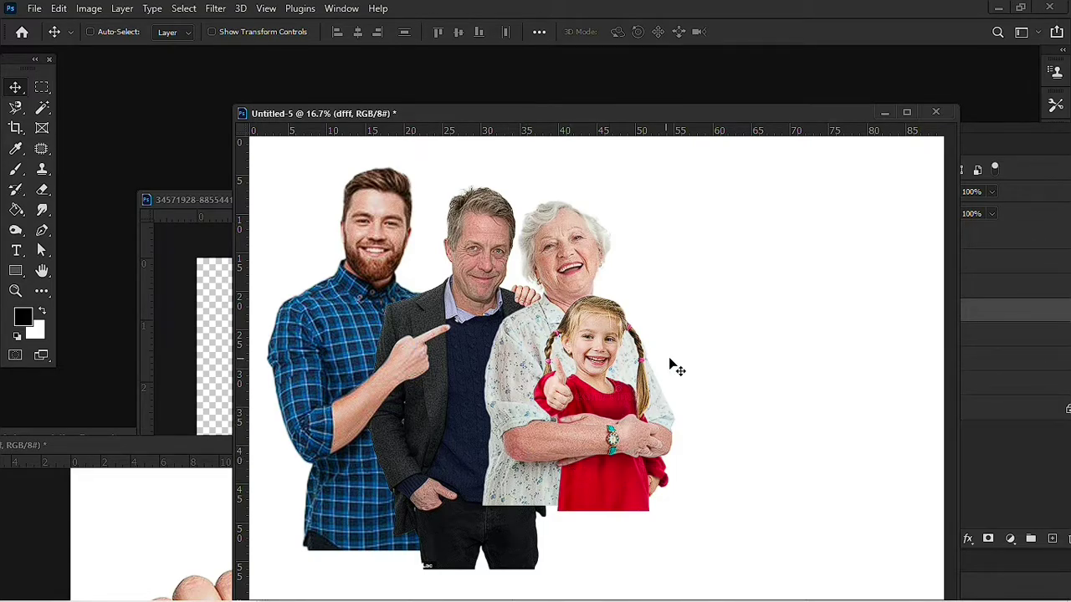
pyautogui.moveTo(509, 114); pyautogui.dragTo(607, 122)
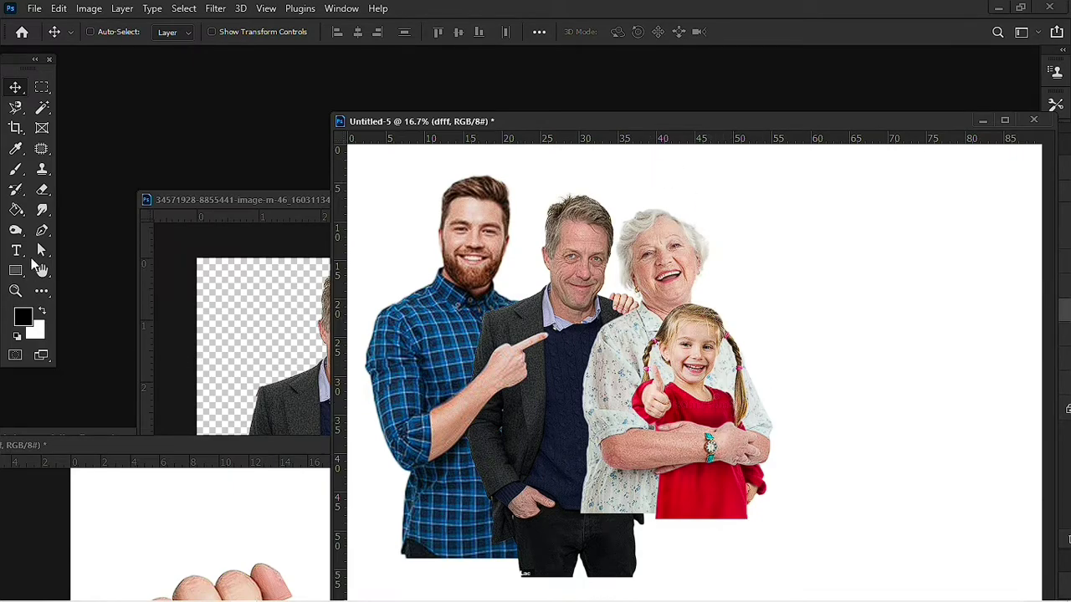
pyautogui.moveTo(17, 234); pyautogui.dragTo(105, 237)
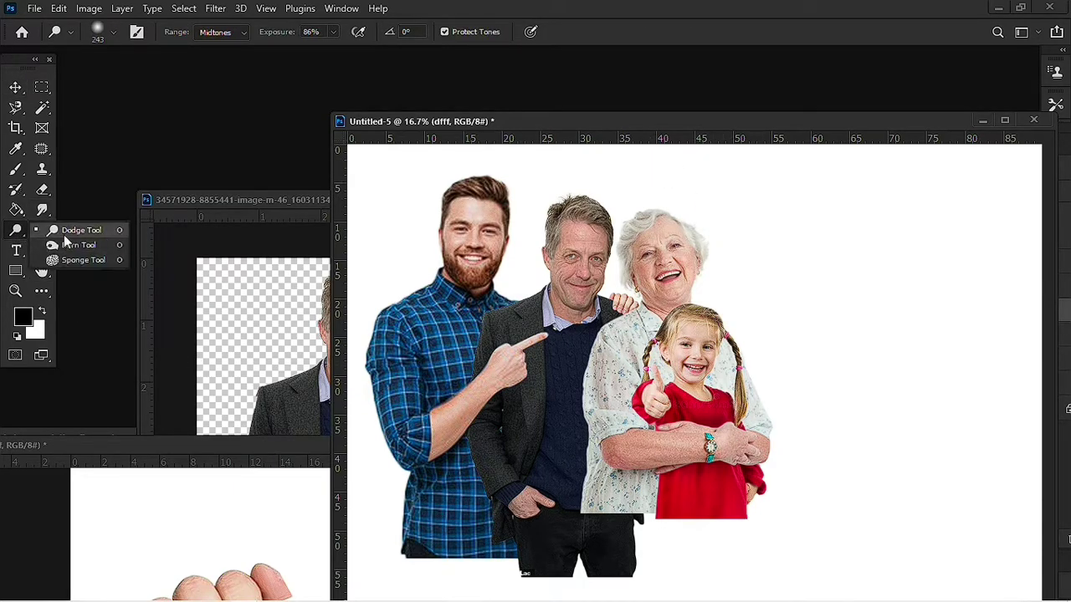
pyautogui.press('v')
pyautogui.click(730, 505)
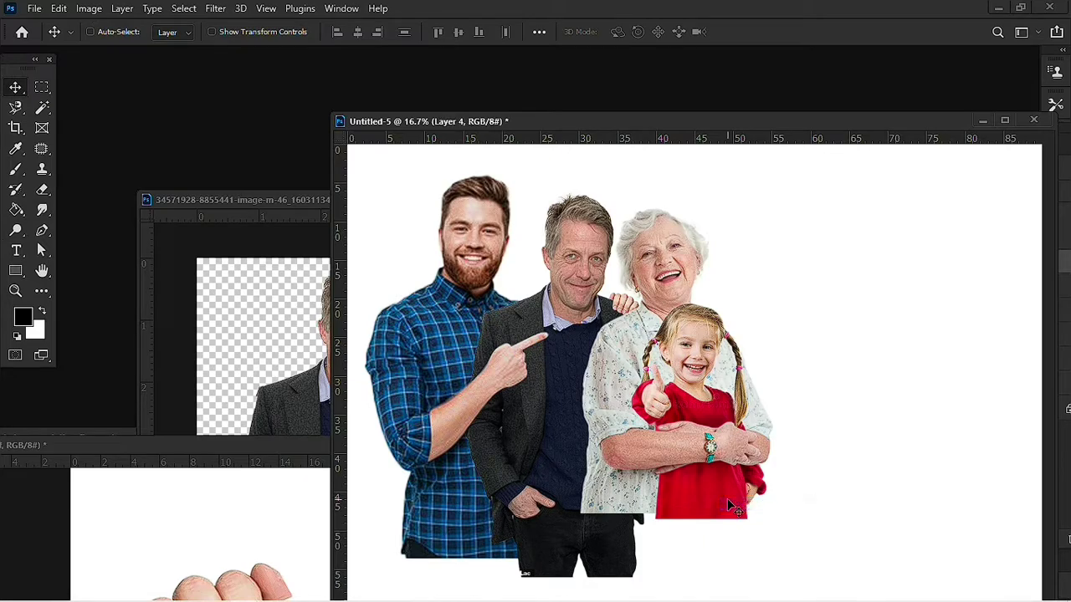
pyautogui.press('o')
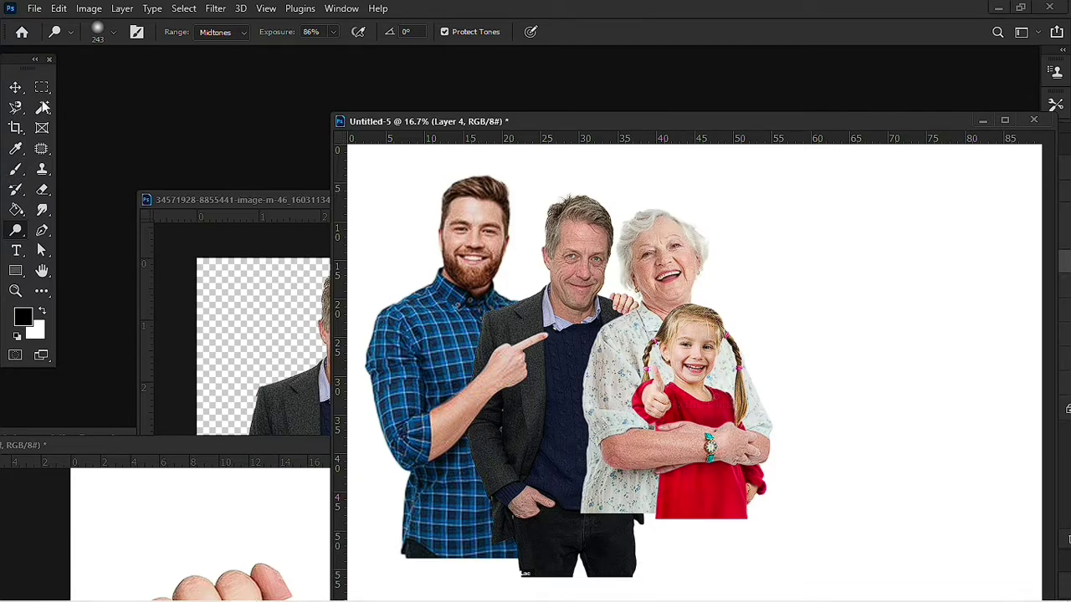
# Try the Crop tool and exit it, then select Layers 6, 4 and 2 together
pyautogui.click(15, 128)
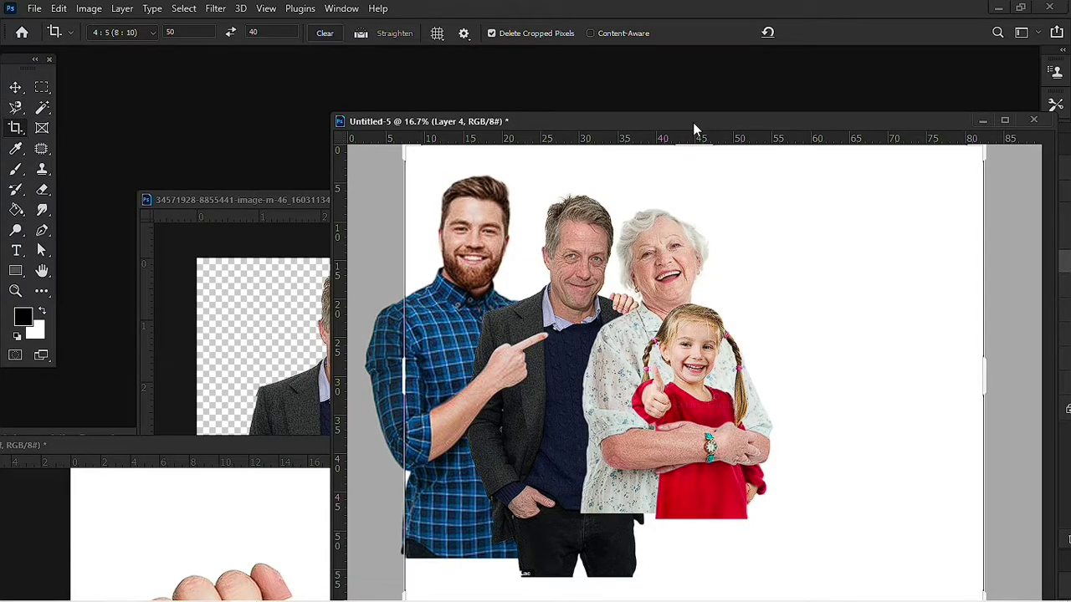
pyautogui.moveTo(692, 130); pyautogui.dragTo(599, 87)
pyautogui.press('Return')
pyautogui.press('v')
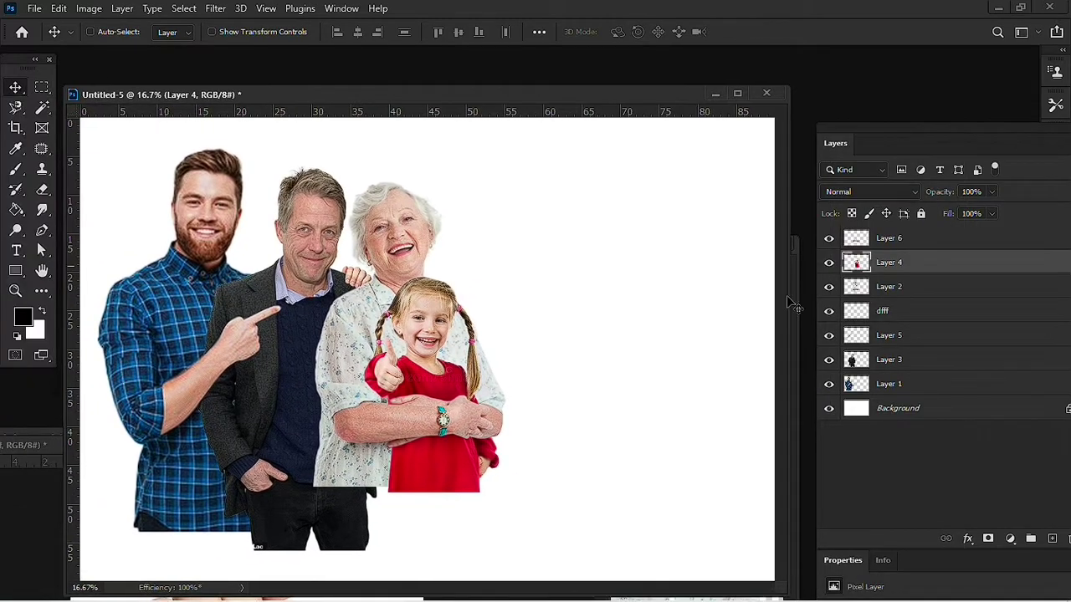
pyautogui.keyDown('ctrl'); pyautogui.click(882, 247); pyautogui.keyUp('ctrl')
pyautogui.keyDown('ctrl'); pyautogui.click(887, 286); pyautogui.keyUp('ctrl')
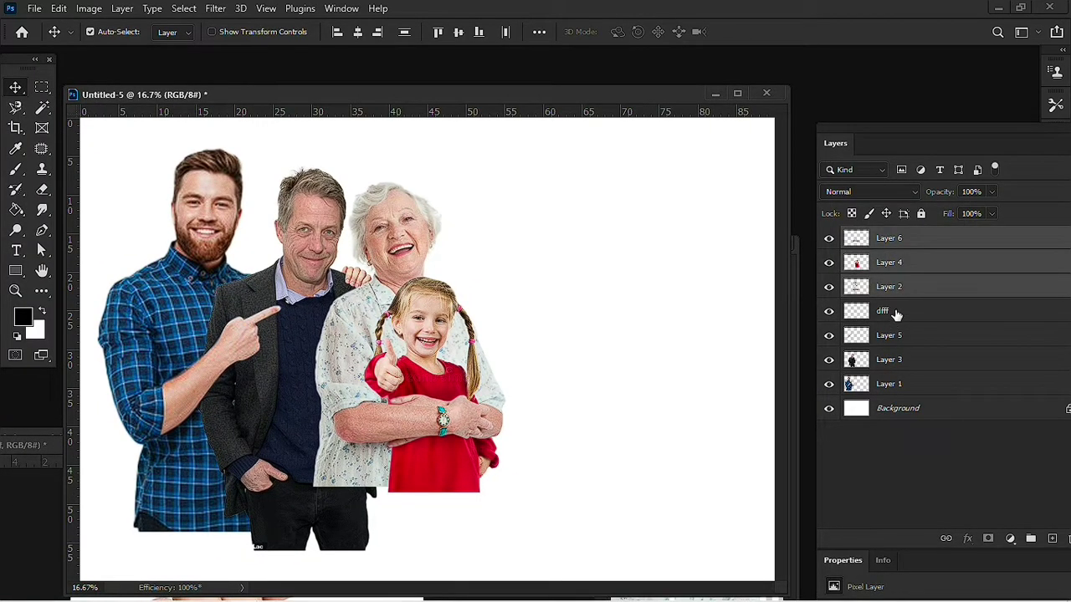
# Add the remaining family layers to the selection and zoom out to the full canvas
pyautogui.keyDown('shift'); pyautogui.click(890, 336); pyautogui.keyUp('shift')
pyautogui.keyDown('shift'); pyautogui.click(901, 385); pyautogui.keyUp('shift')
pyautogui.press('f')
pyautogui.press('f')
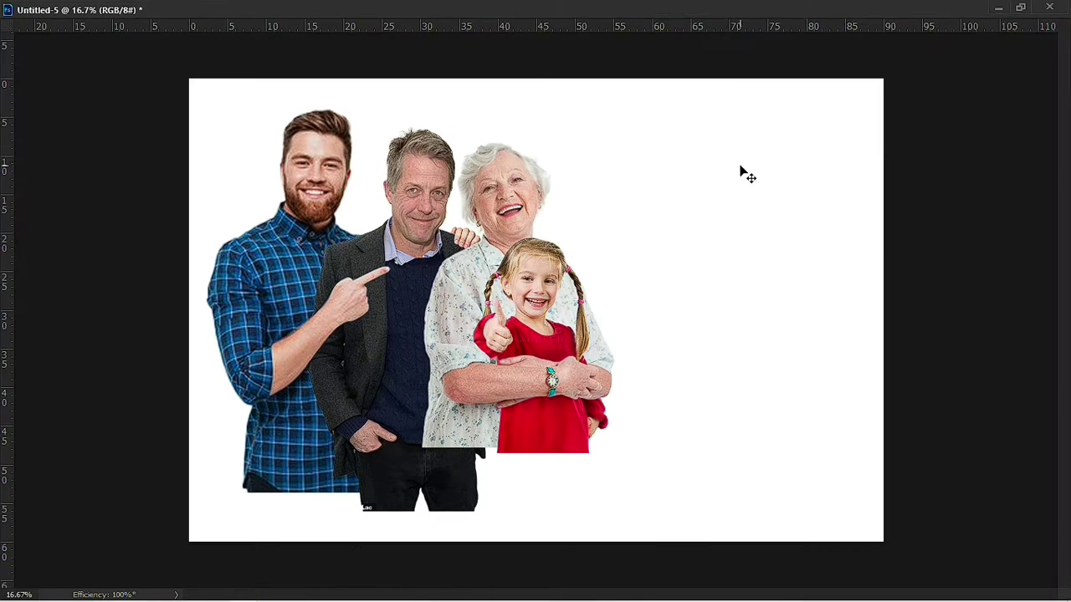
pyautogui.hotkey('ctrl', '-')
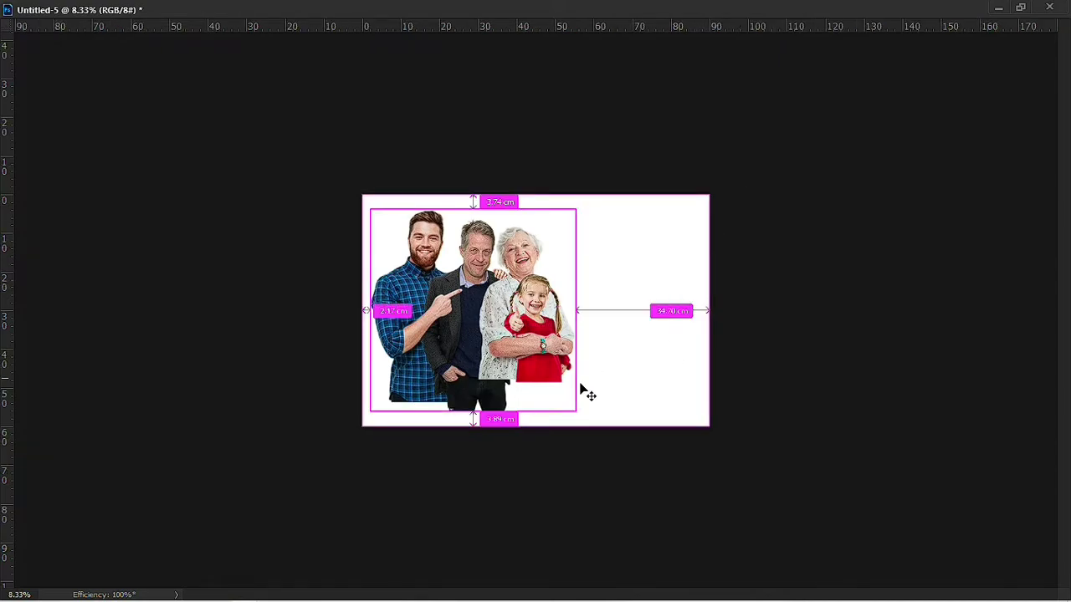
# Enlarge the group to about 70 x 69 cm, shift it right, then make Layer 3 active
pyautogui.hotkey('ctrl', 't')
pyautogui.moveTo(576, 410); pyautogui.dragTo(631, 467)
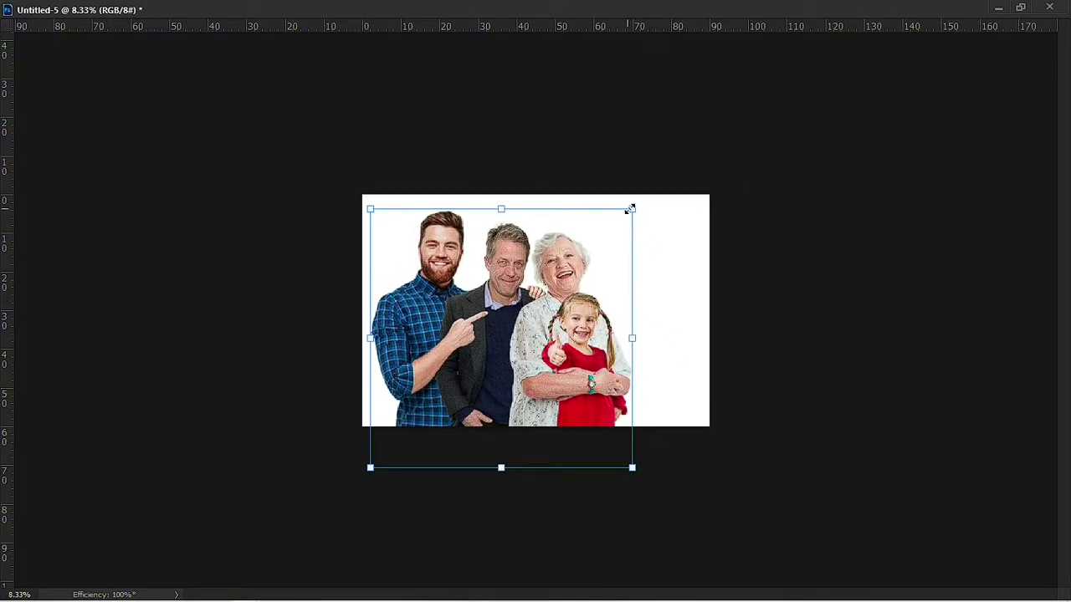
pyautogui.moveTo(630, 208); pyautogui.dragTo(650, 189)
pyautogui.moveTo(560, 287); pyautogui.dragTo(574, 292)
pyautogui.moveTo(525, 473); pyautogui.dragTo(530, 451)
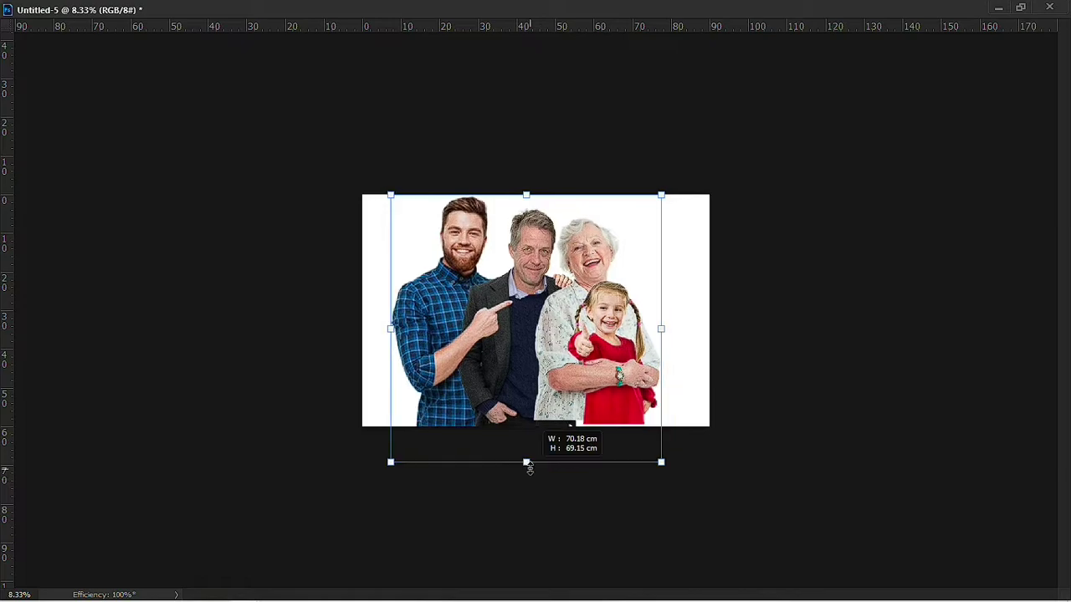
pyautogui.moveTo(510, 397); pyautogui.dragTo(519, 397)
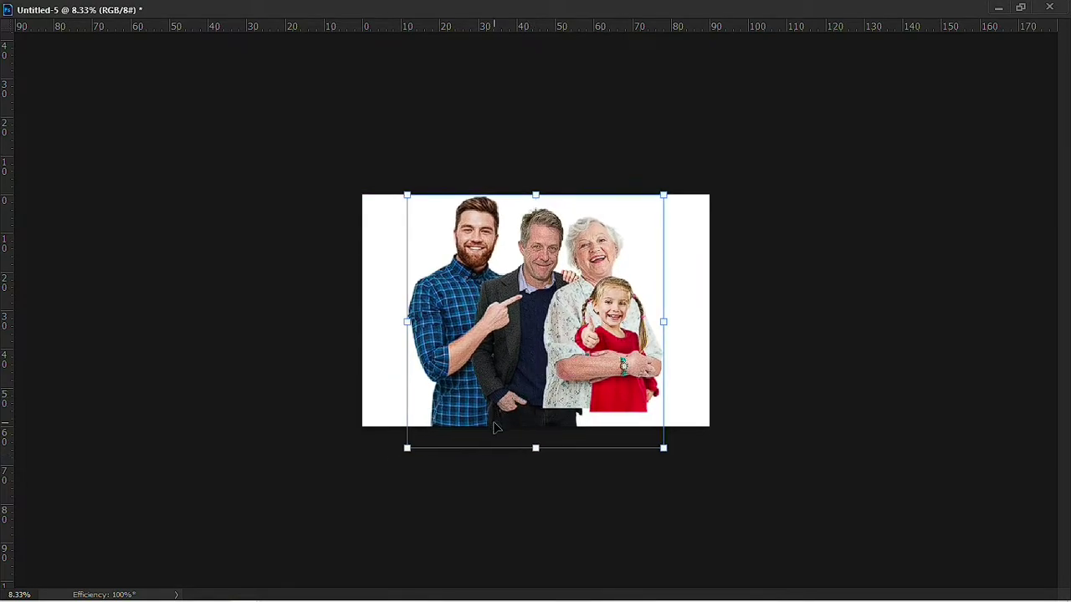
pyautogui.press('Return')
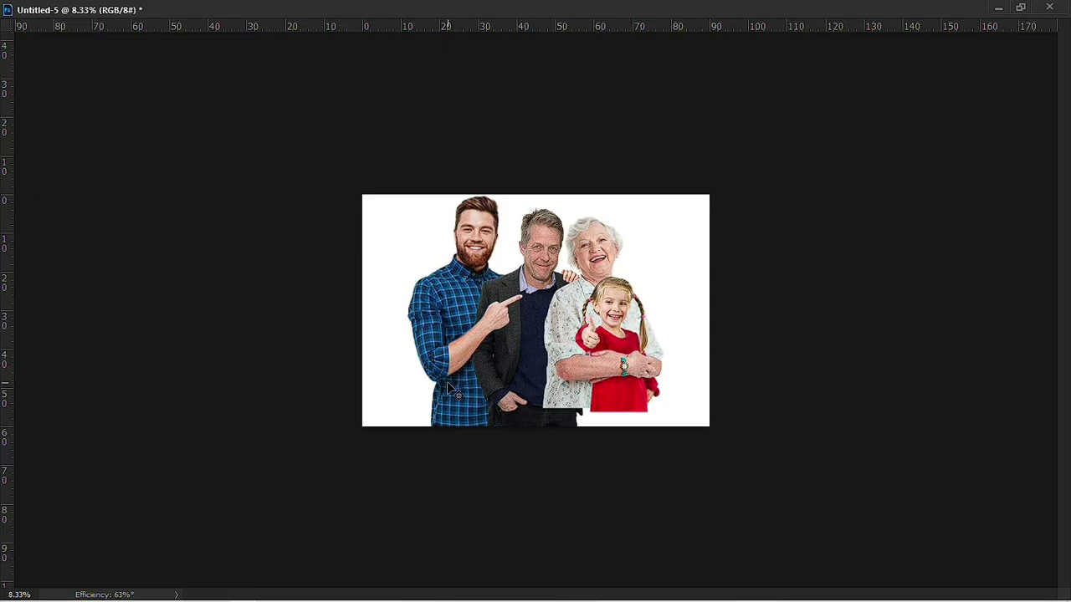
pyautogui.rightClick(526, 319)
pyautogui.click(540, 326)
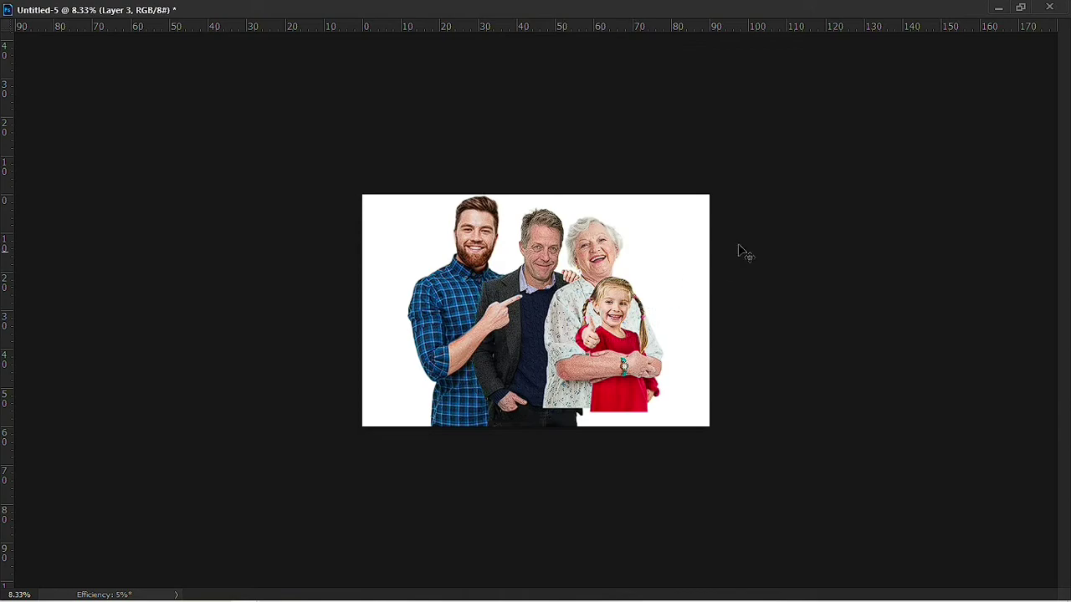
# Merge Layers 6 through 1 into a single Layer 6, redoing the merge after an accidental nudge
pyautogui.click(1020, 7)
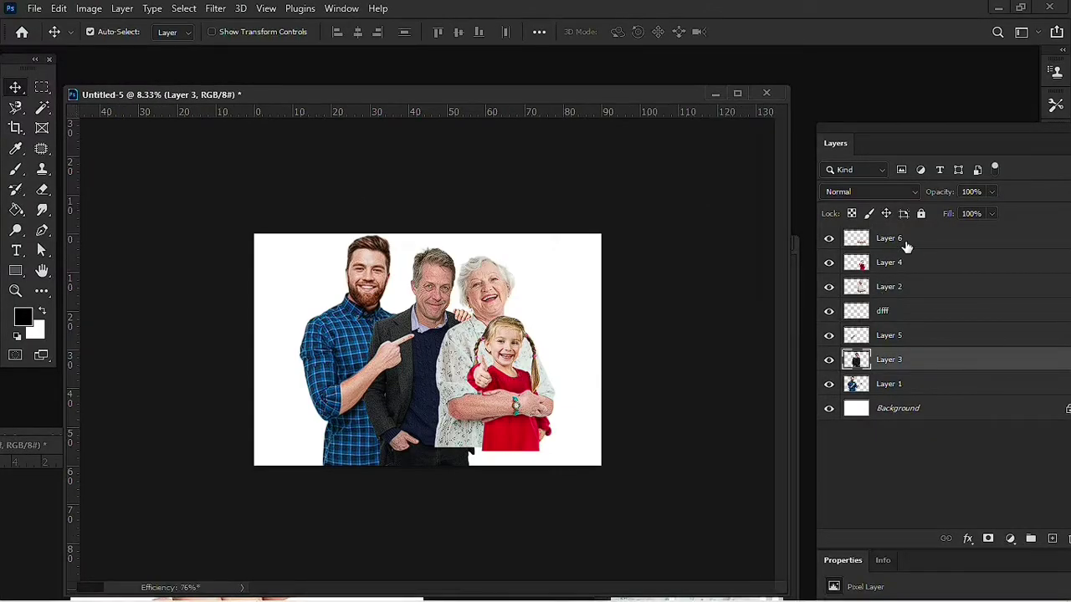
pyautogui.moveTo(906, 245); pyautogui.dragTo(889, 383)
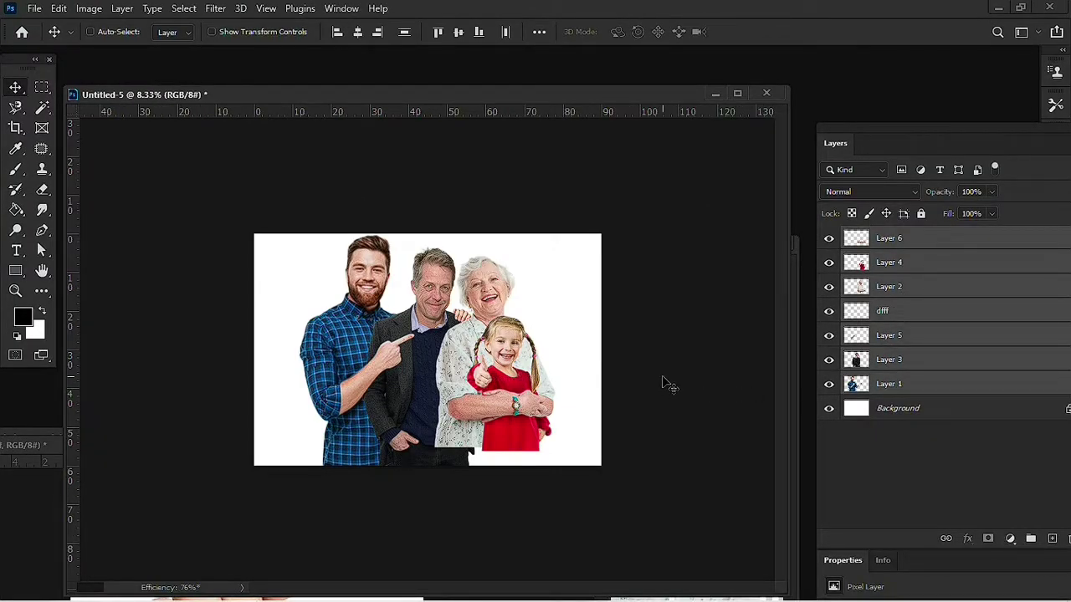
pyautogui.hotkey('ctrl', 'e')
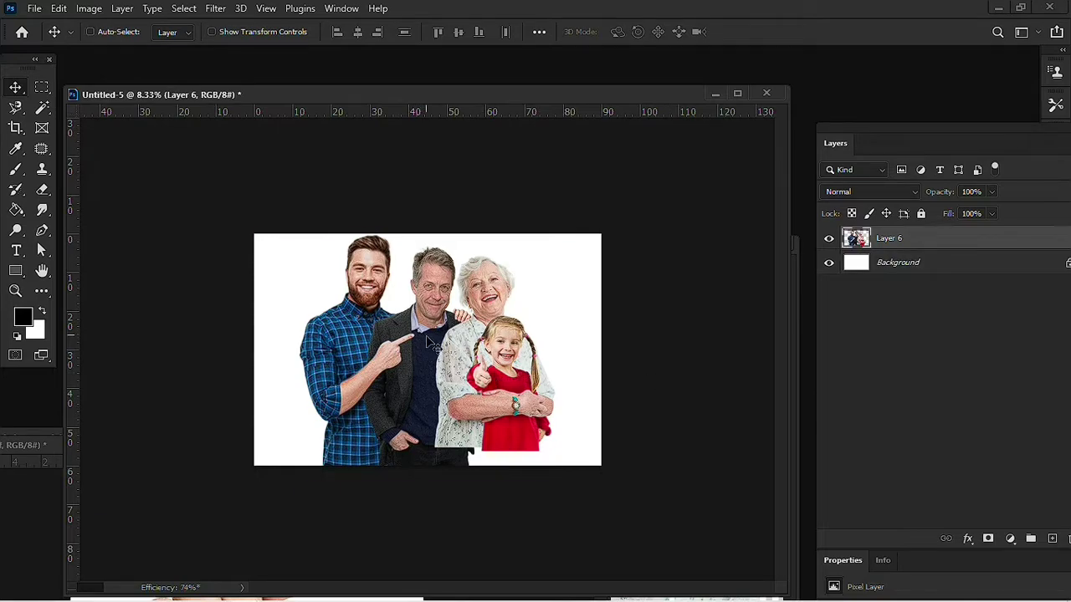
pyautogui.moveTo(428, 343); pyautogui.dragTo(430, 350)
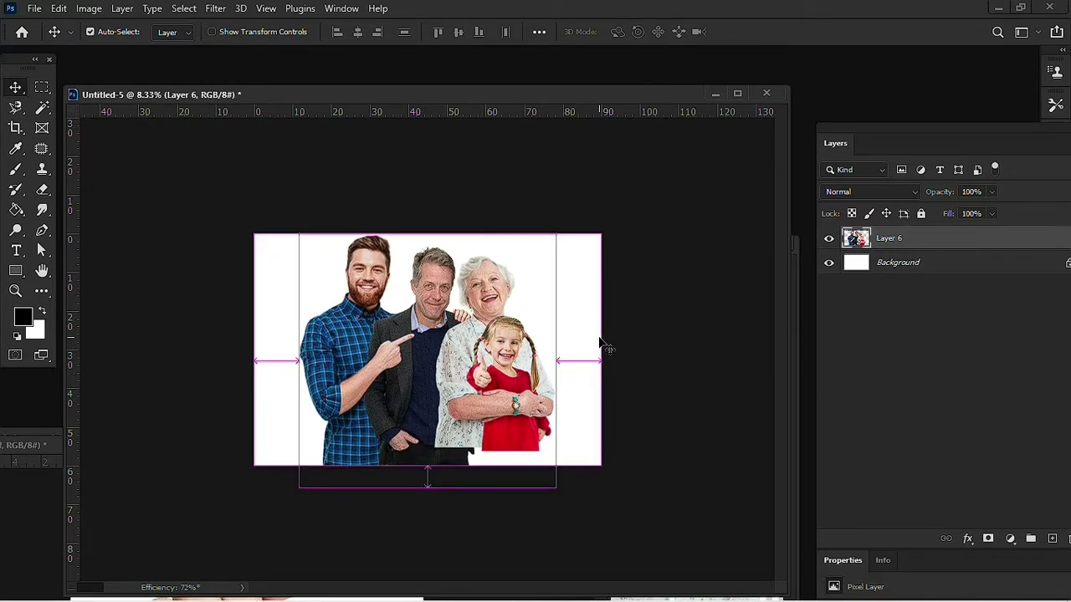
pyautogui.hotkey('ctrl', 'z')
pyautogui.hotkey('ctrl', 'z')
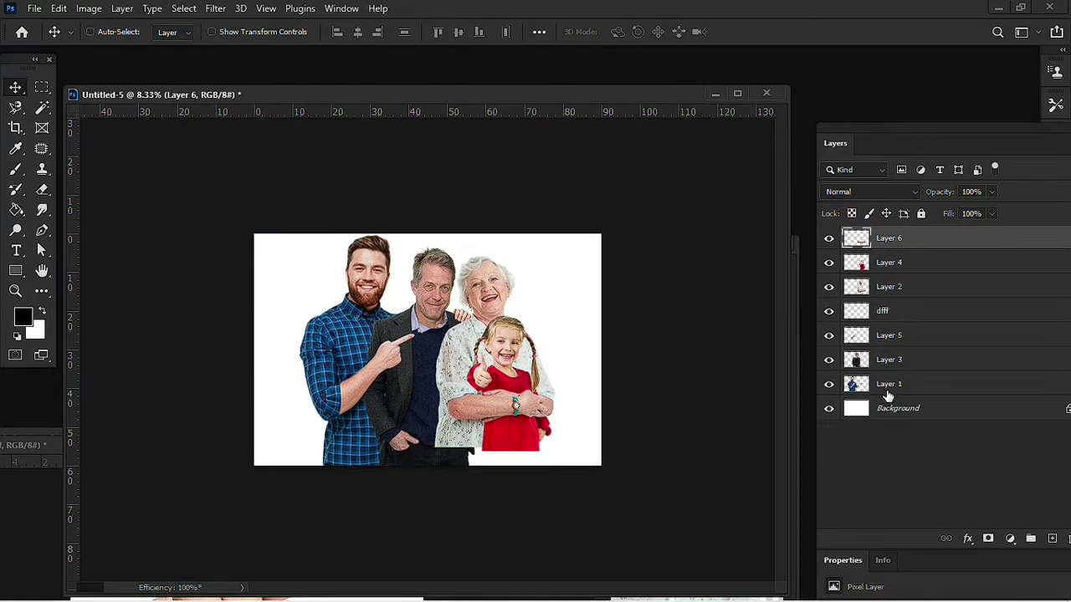
pyautogui.keyDown('shift'); pyautogui.click(890, 393); pyautogui.keyUp('shift')
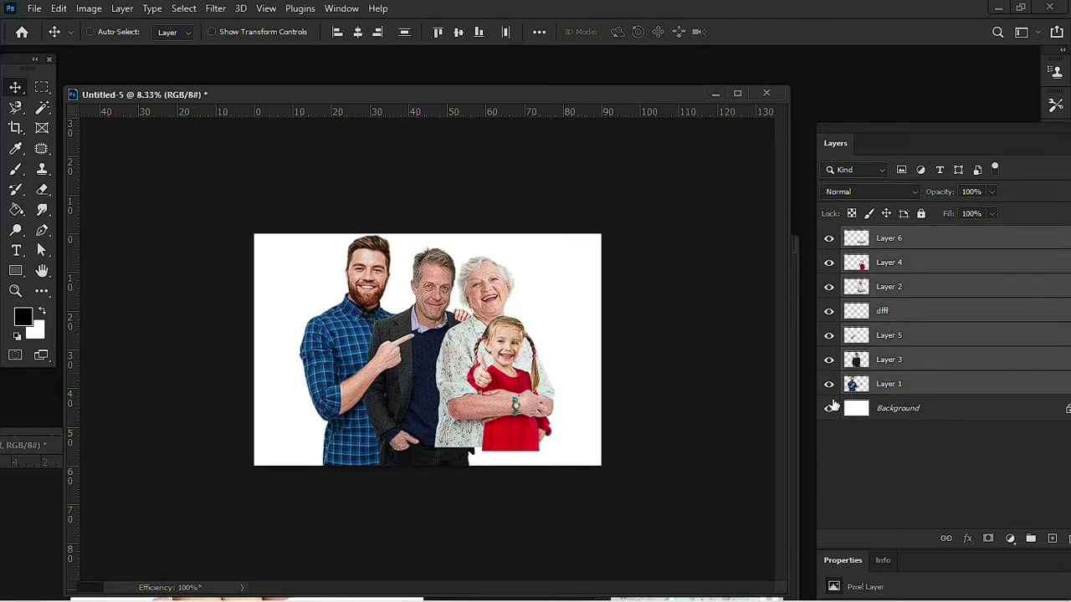
pyautogui.hotkey('ctrl', 'e')
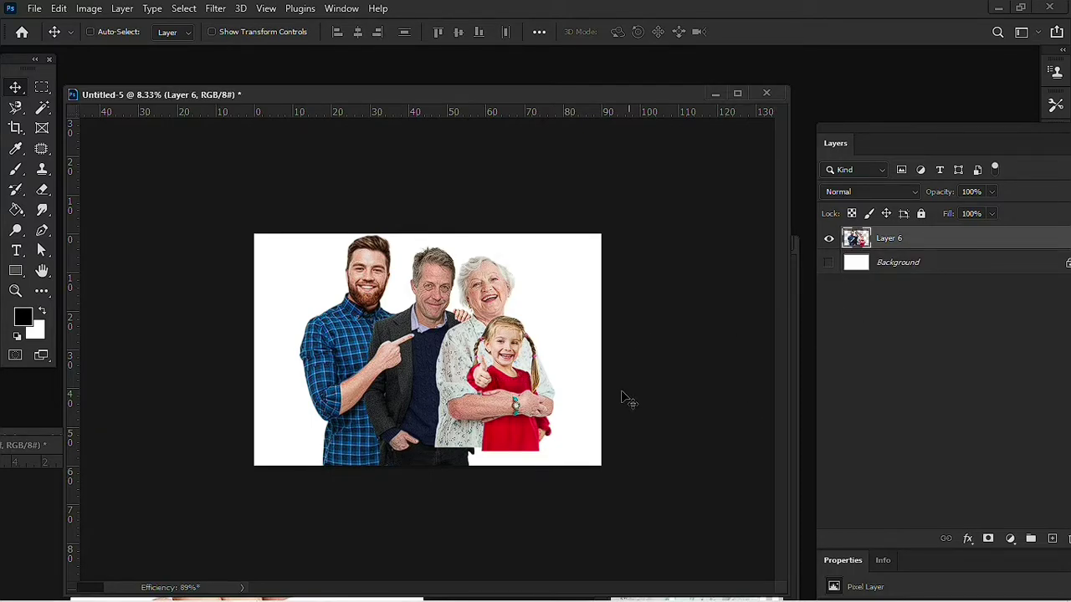
pyautogui.hotkey('ctrl', 't')
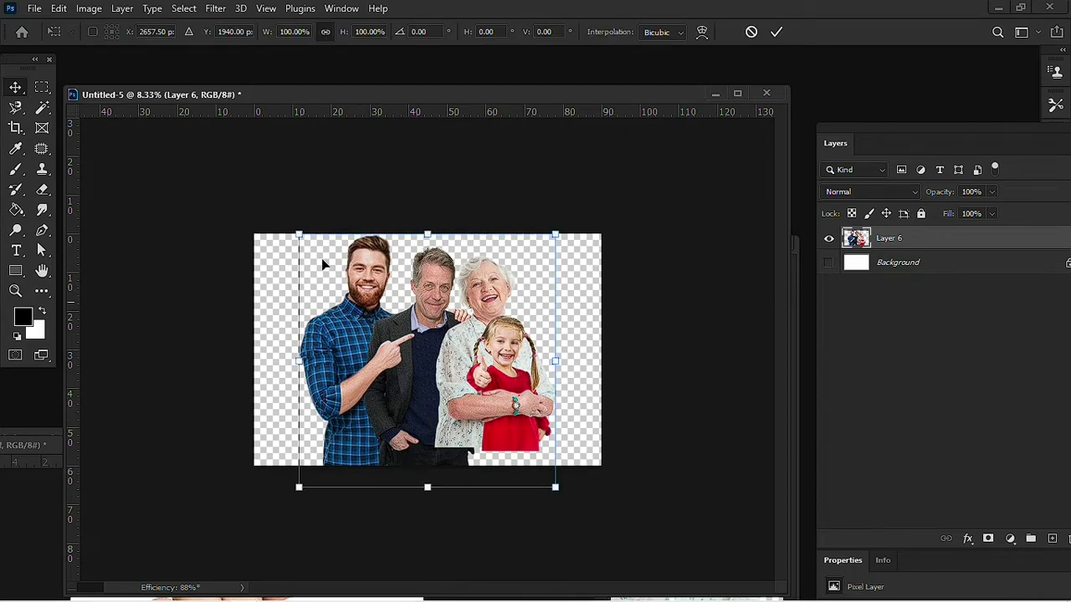
# Commit the family resize, add a new Layer 7 and choose the Paint Bucket tool
pyautogui.press('Return')
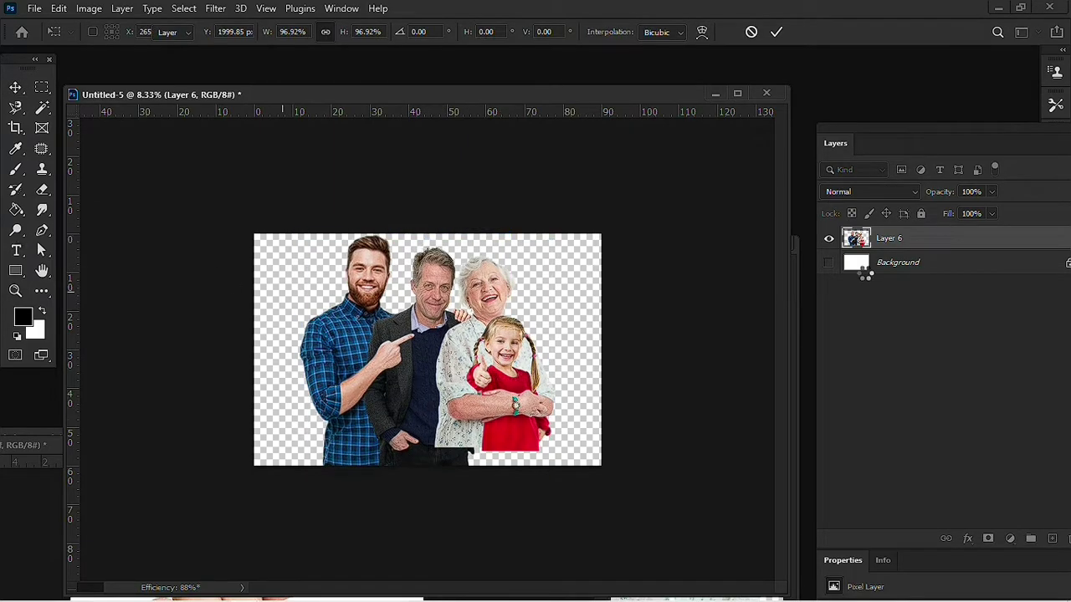
pyautogui.click(1051, 539)
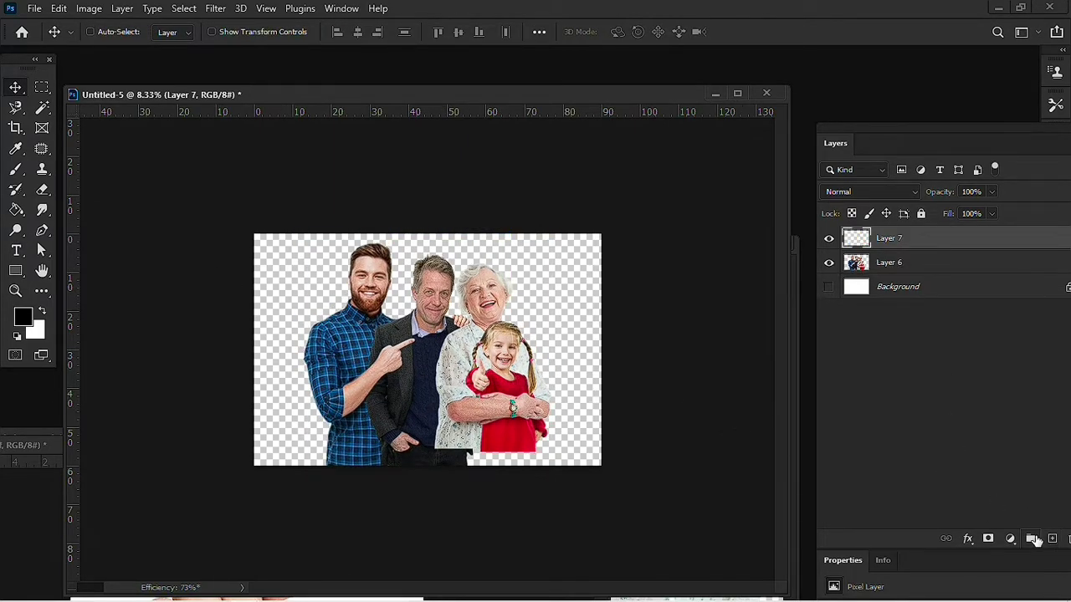
pyautogui.click(19, 210)
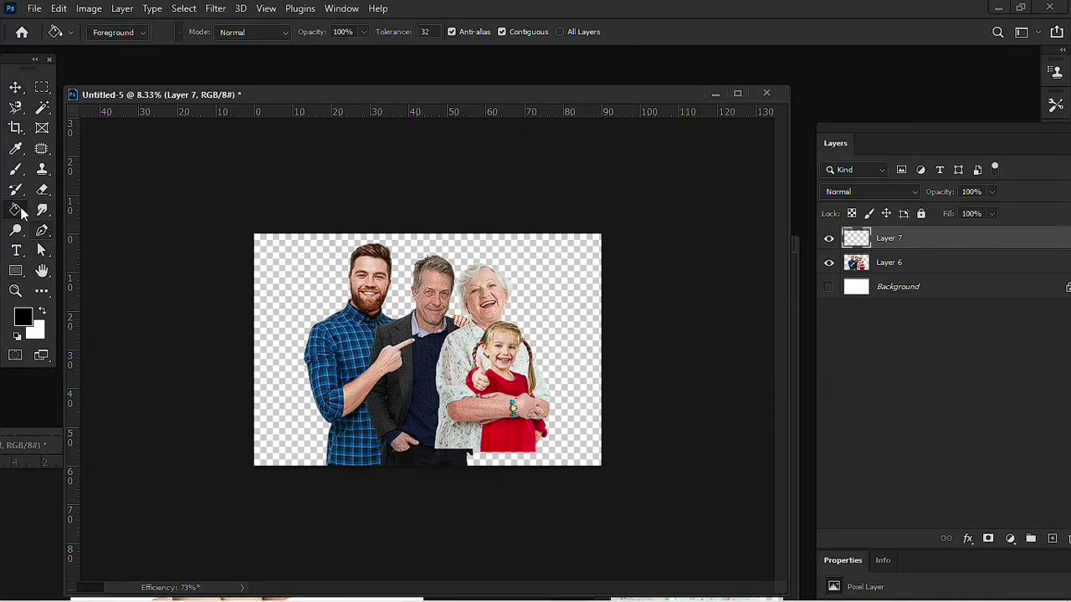
pyautogui.rightClick(15, 210)
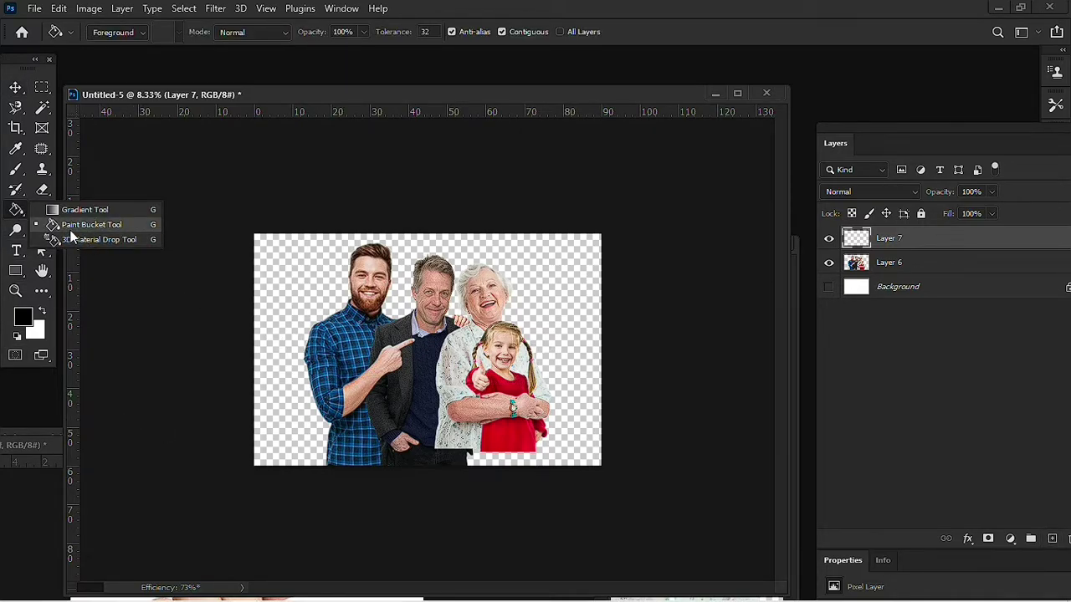
pyautogui.click(557, 284)
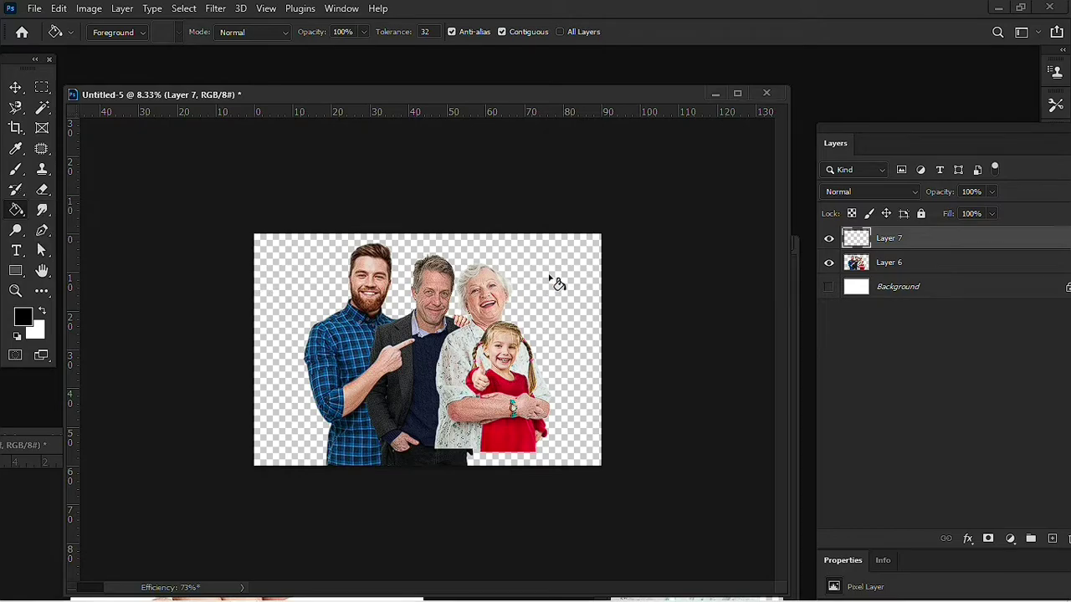
pyautogui.hotkey('ctrl', 'z')
# Fill Layer 7 with blue sampled from the man's shirt and send it beneath the family
pyautogui.scroll(2, 410, 370)
pyautogui.scroll(1, 287, 342)
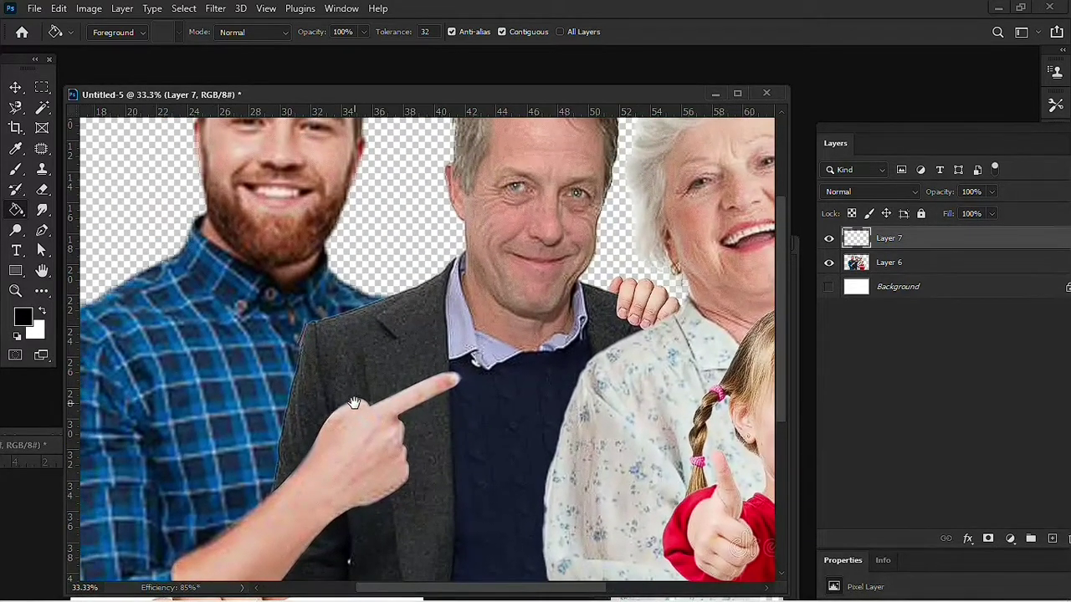
pyautogui.scroll(1, 325, 382)
pyautogui.moveTo(324, 382); pyautogui.dragTo(342, 401)
pyautogui.keyDown('alt'); pyautogui.click(227, 332); pyautogui.keyUp('alt')
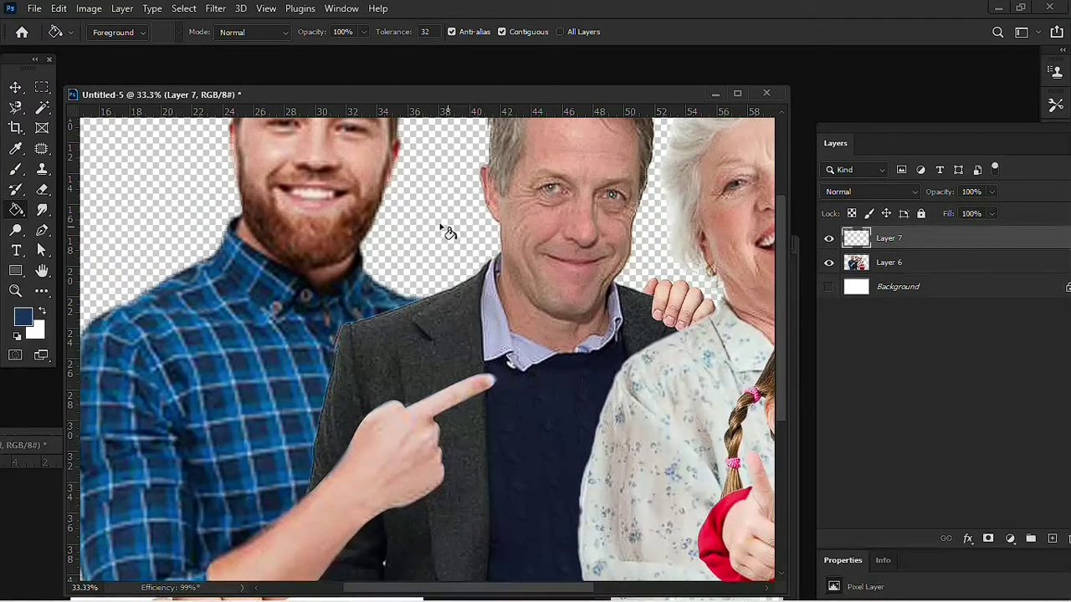
pyautogui.click(206, 407)
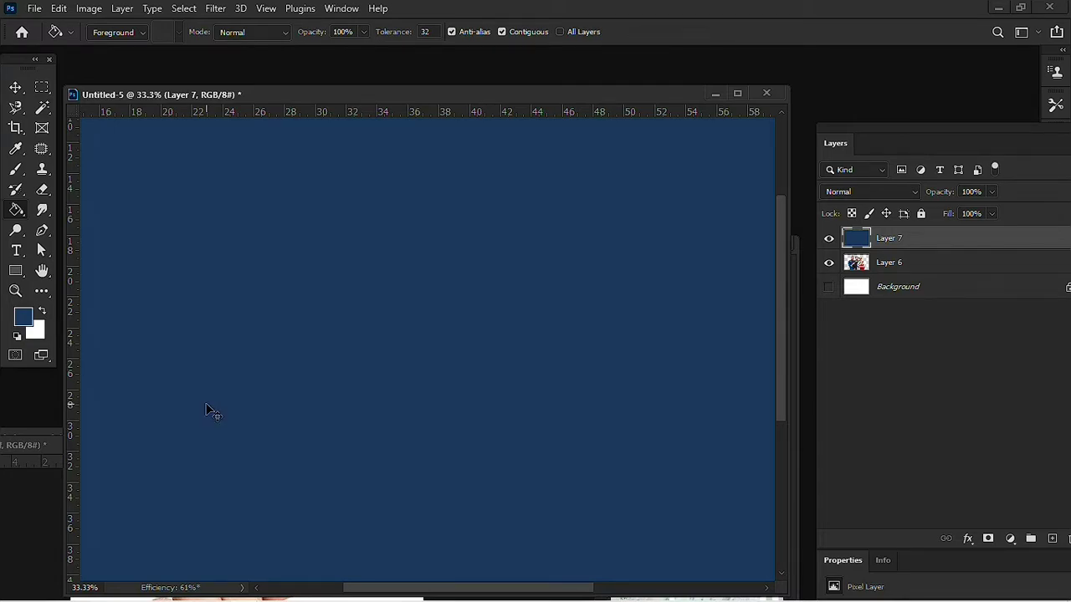
pyautogui.hotkey('ctrl', '[')
pyautogui.moveTo(386, 368); pyautogui.dragTo(353, 435)
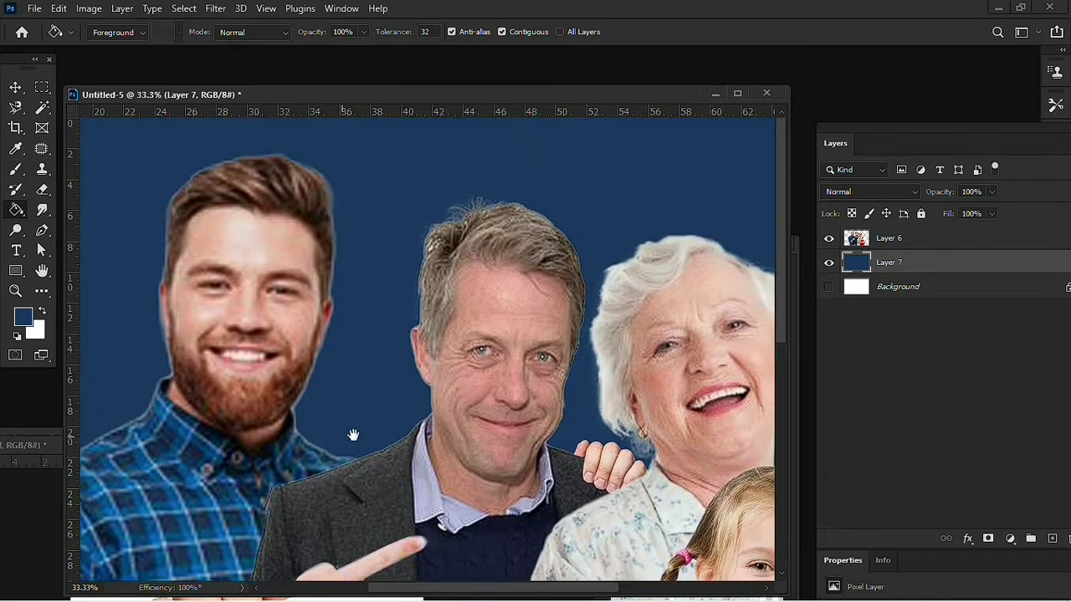
pyautogui.hotkey('ctrl', '-')
pyautogui.moveTo(259, 420); pyautogui.dragTo(262, 382)
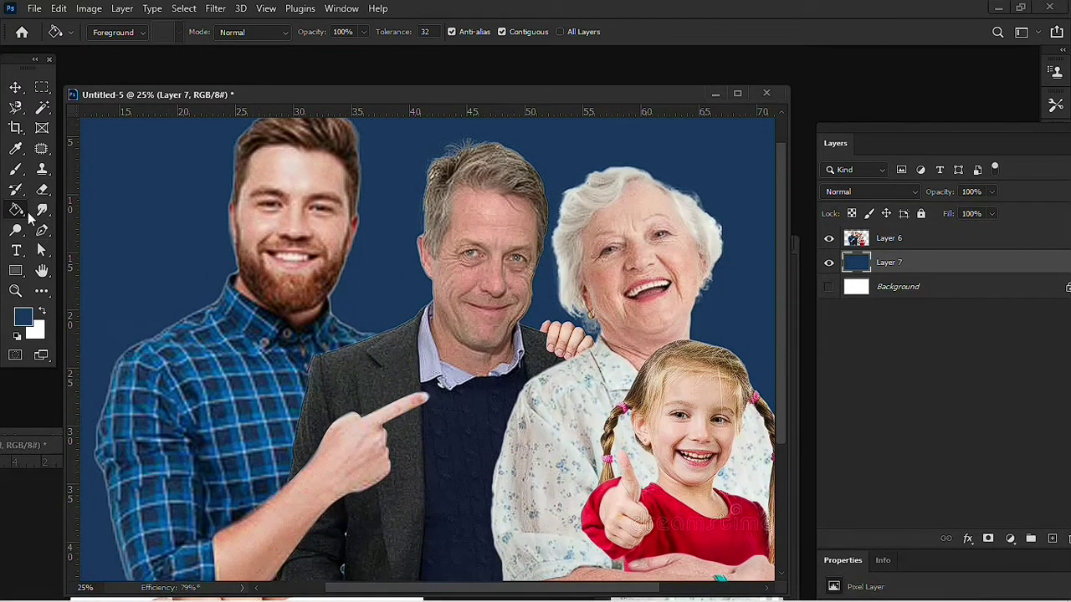
# Choose the Brush tool, tidy the side panels and bring up Brush Settings
pyautogui.click(17, 170)
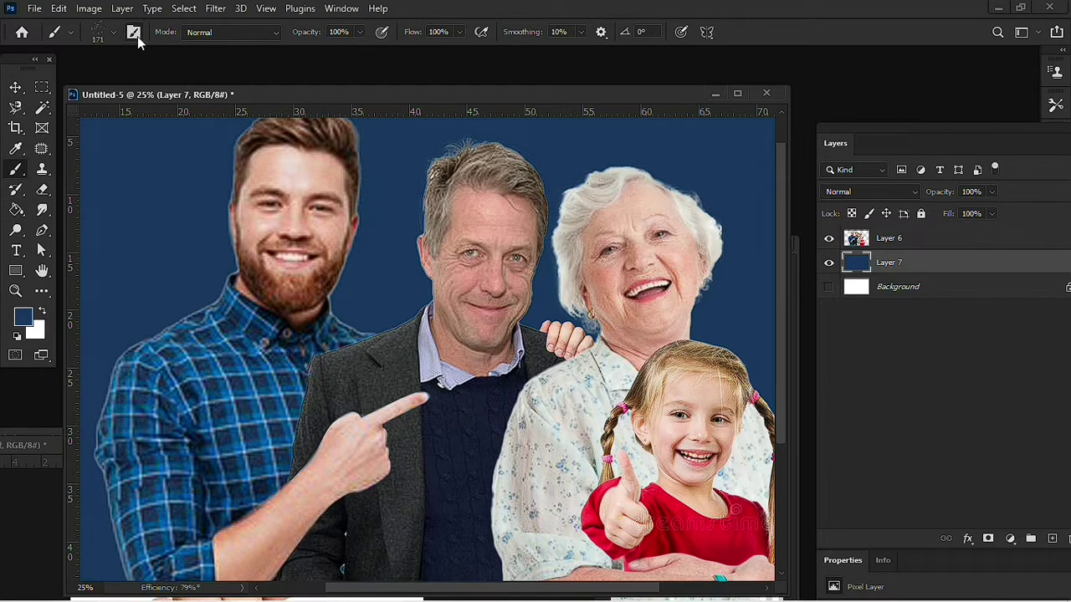
pyautogui.hotkey('shift', 'Tab')
pyautogui.hotkey('shift', 'Tab')
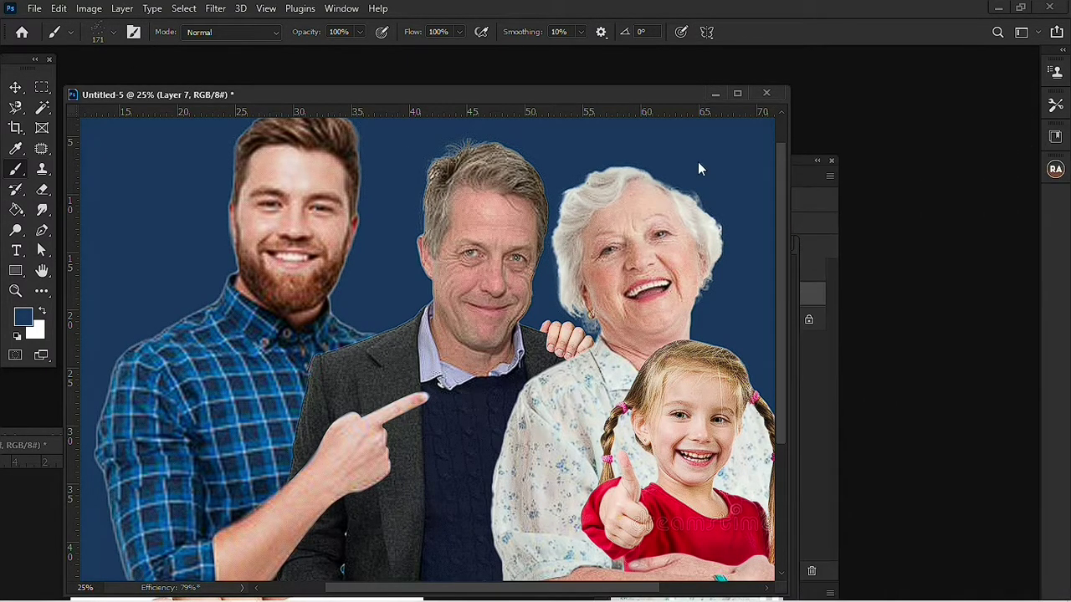
pyautogui.hotkey('shift', 'Tab')
pyautogui.hotkey('shift', 'Tab')
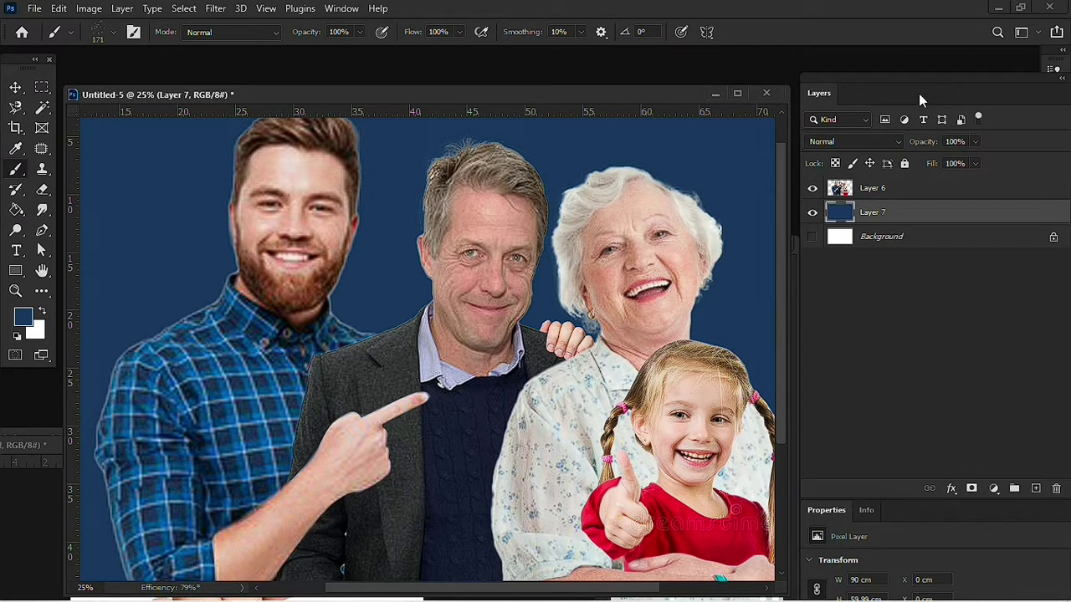
pyautogui.hotkey('shift', 'Tab')
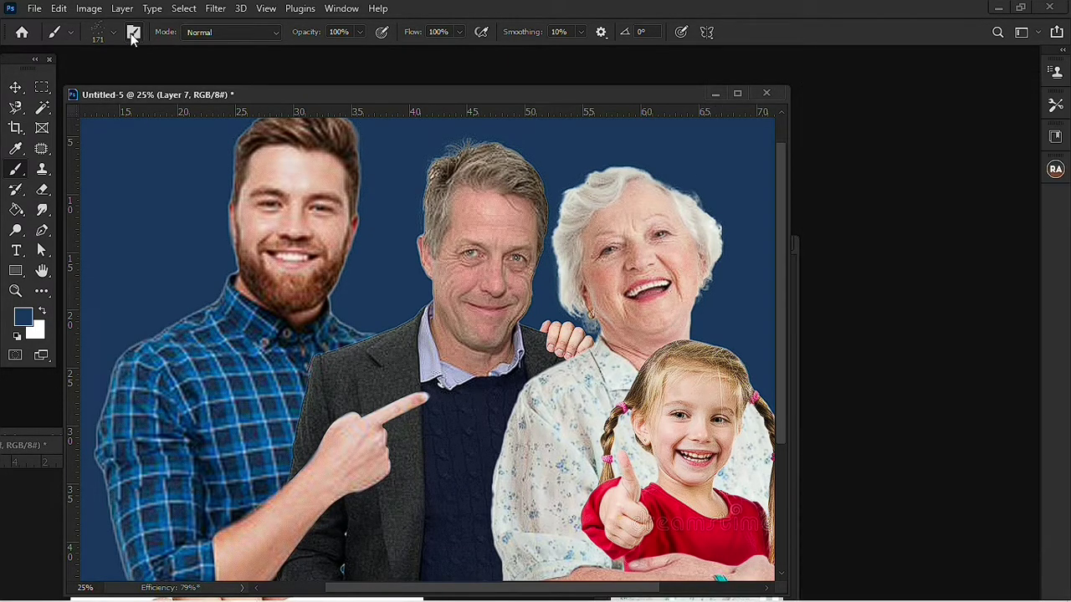
pyautogui.hotkey('shift', 'Tab')
pyautogui.moveTo(826, 510)
pyautogui.mouseDown()
pyautogui.moveTo(947, 281)
pyautogui.moveTo(978, 264)
pyautogui.moveTo(826, 235)
pyautogui.mouseUp()
pyautogui.click(941, 222)
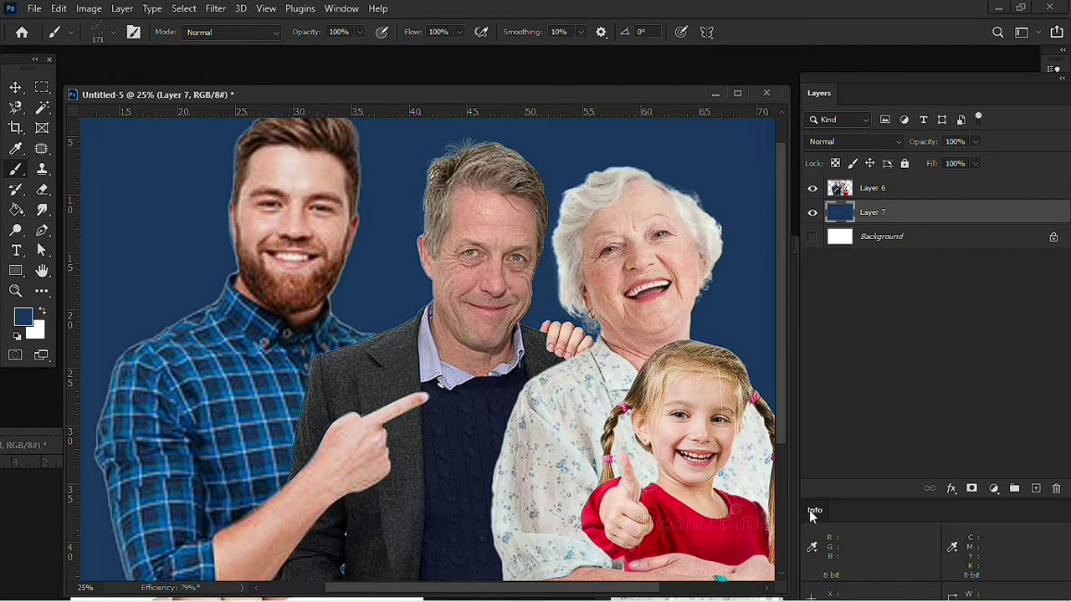
pyautogui.press('F5')
pyautogui.press('F8')
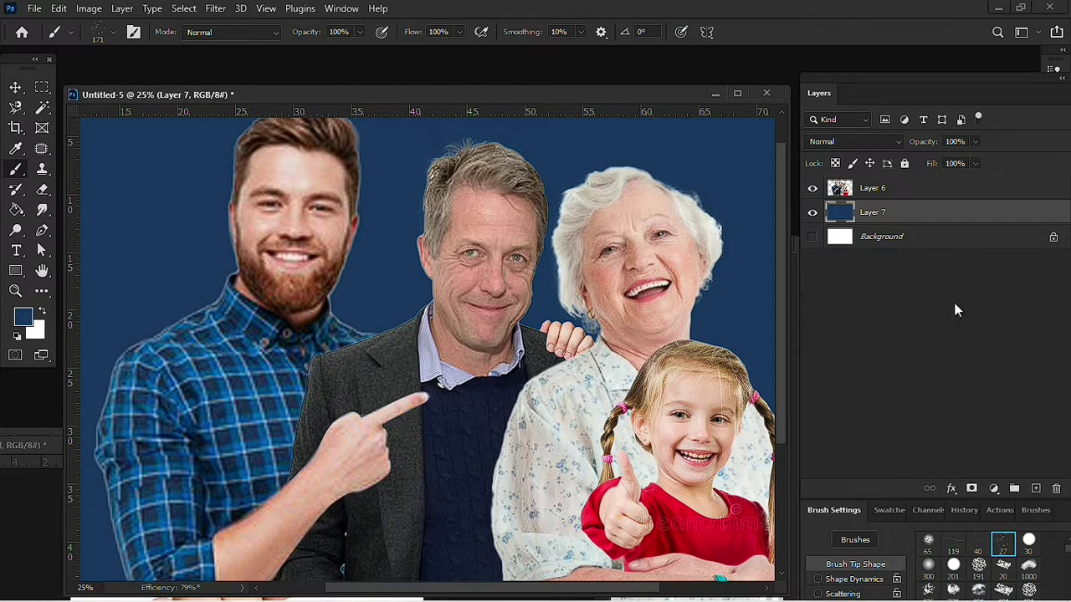
# Pick the 176 textured brush preset and set its size to 401 px
pyautogui.scroll(-1, 977, 565)
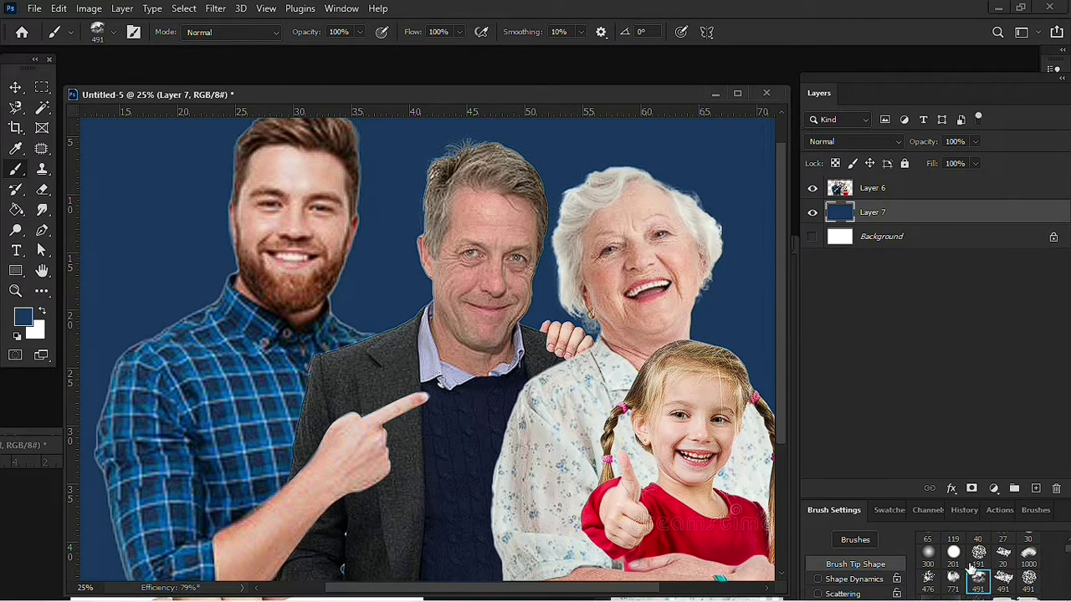
pyautogui.scroll(-2, 970, 567)
pyautogui.scroll(-2, 970, 567)
pyautogui.scroll(-2, 970, 567)
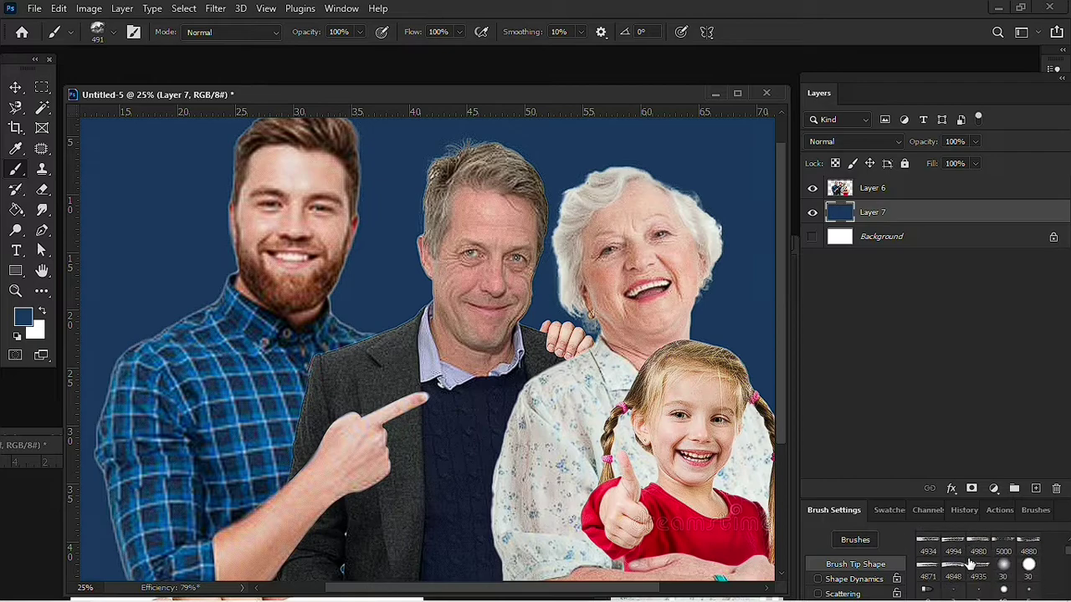
pyautogui.scroll(-2, 971, 567)
pyautogui.scroll(-2, 971, 567)
pyautogui.scroll(-1, 983, 567)
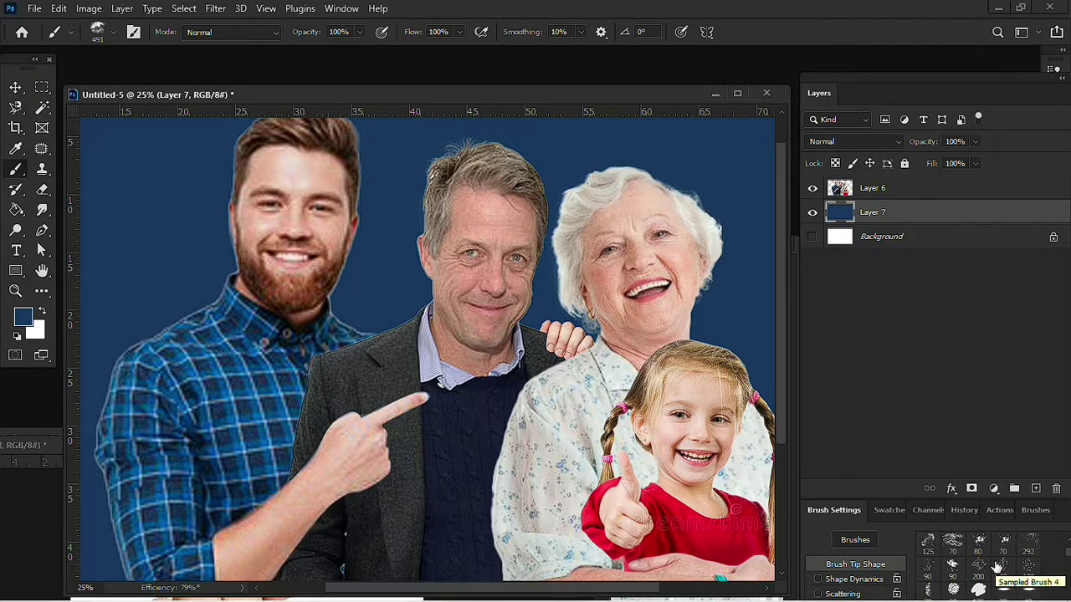
pyautogui.scroll(-1, 995, 567)
pyautogui.click(977, 577)
pyautogui.rightClick(370, 232)
pyautogui.moveTo(514, 284); pyautogui.dragTo(528, 283)
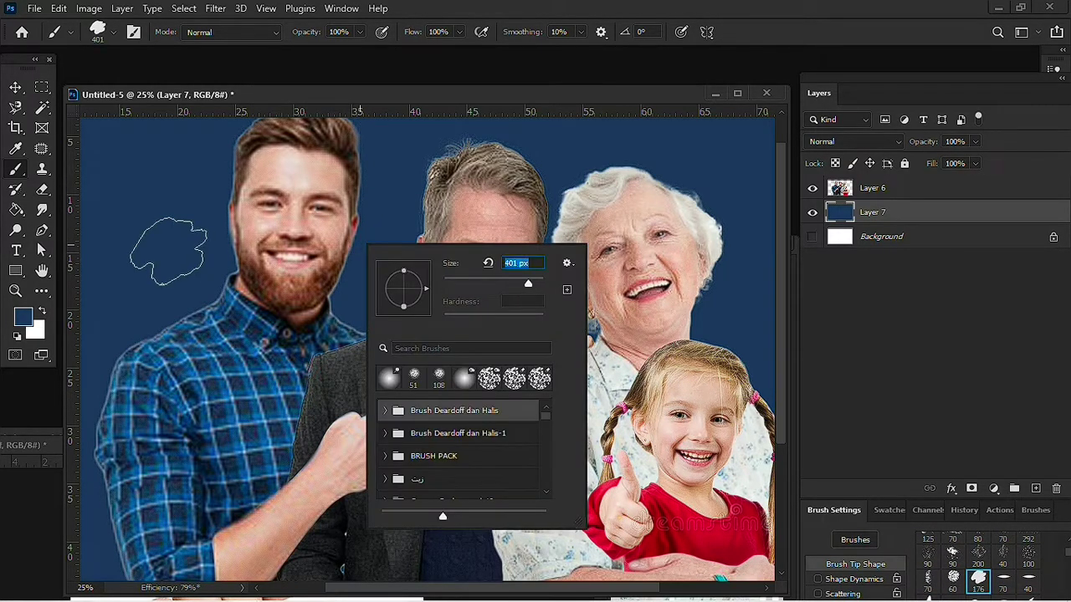
pyautogui.click(207, 339)
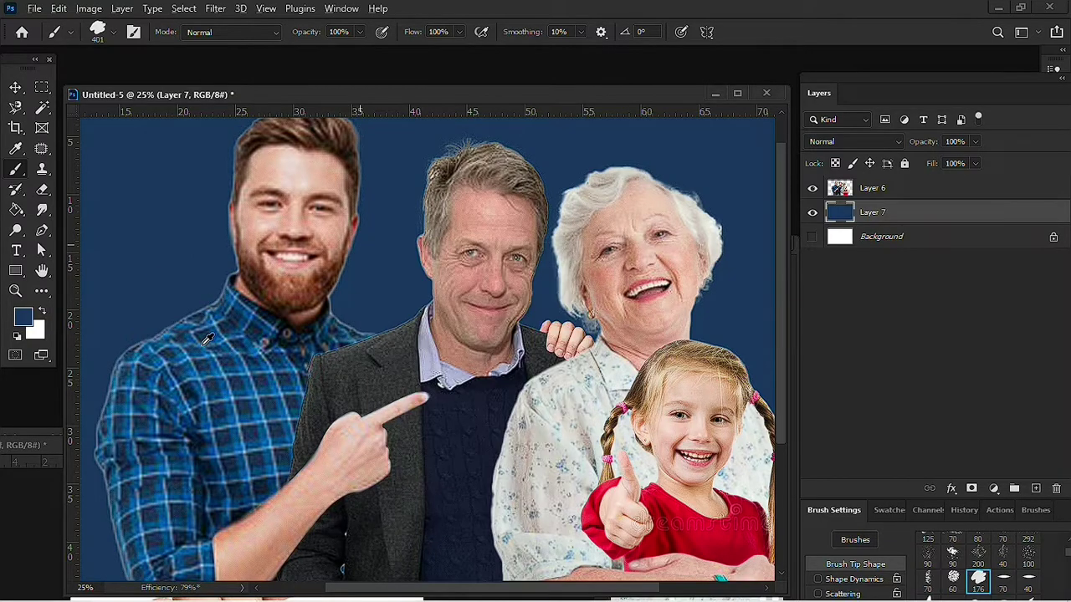
# Pick a light-blue foreground colour and add a new empty layer
pyautogui.click(22, 318)
pyautogui.moveTo(741, 159); pyautogui.dragTo(751, 140)
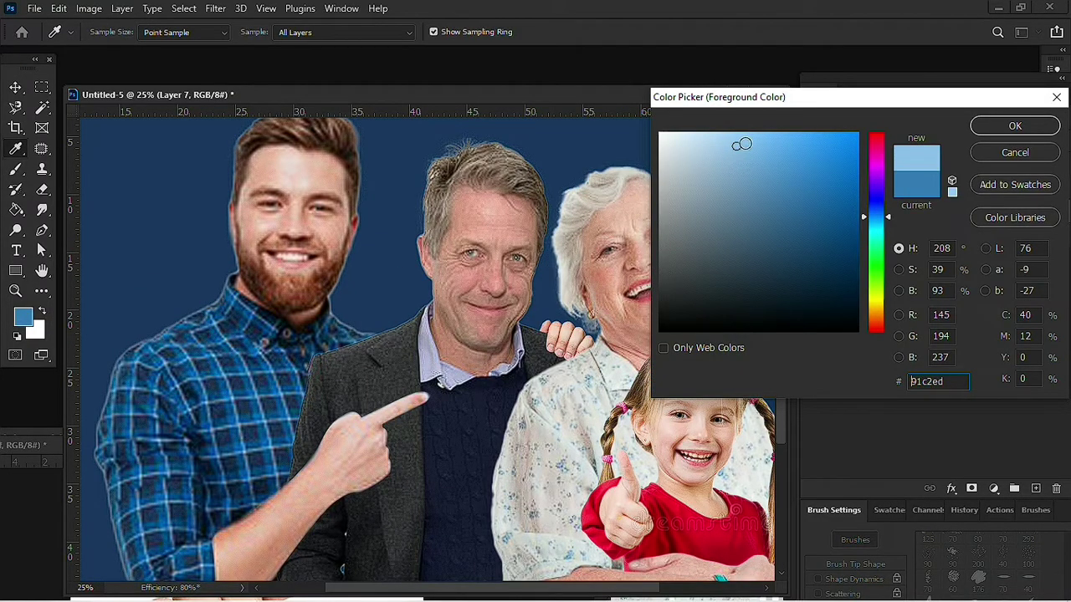
pyautogui.click(1012, 127)
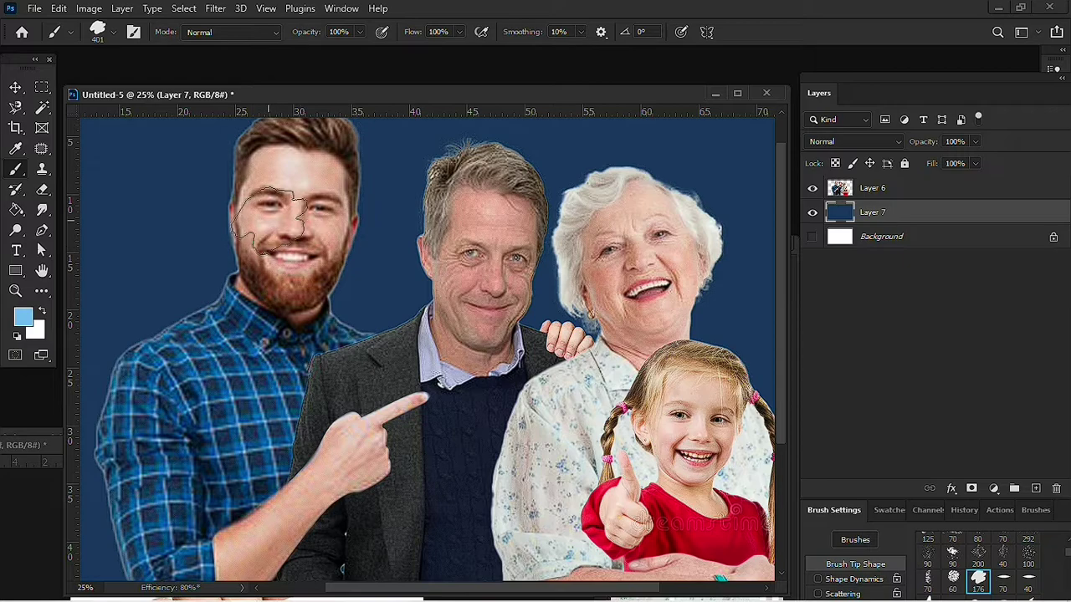
pyautogui.click(1036, 487)
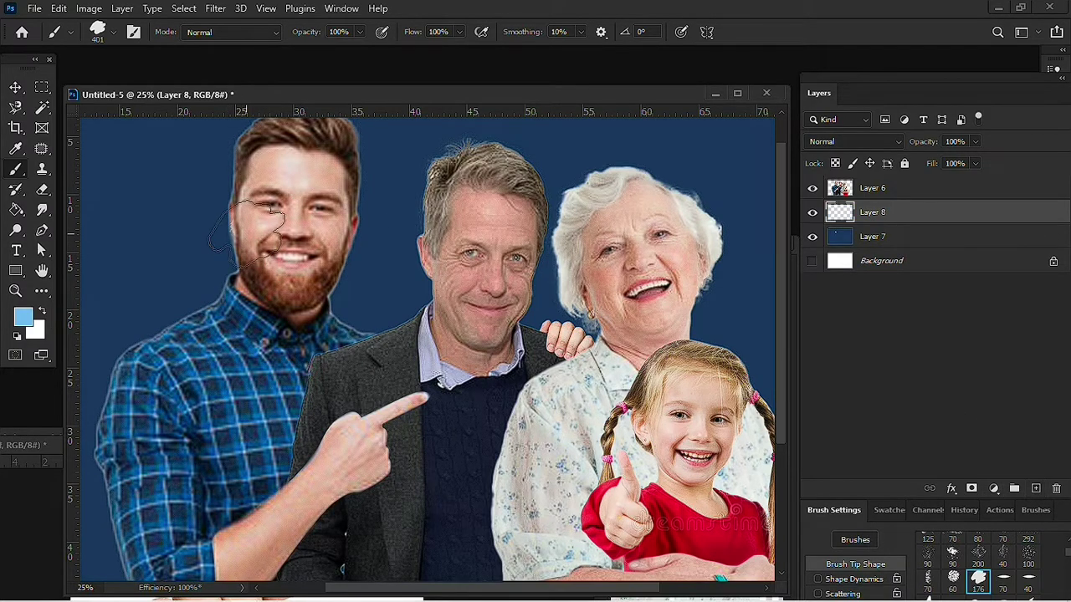
# Paint light-blue strokes beside the adults' heads, then undo them and show the History panel
pyautogui.moveTo(222, 243); pyautogui.dragTo(333, 241)
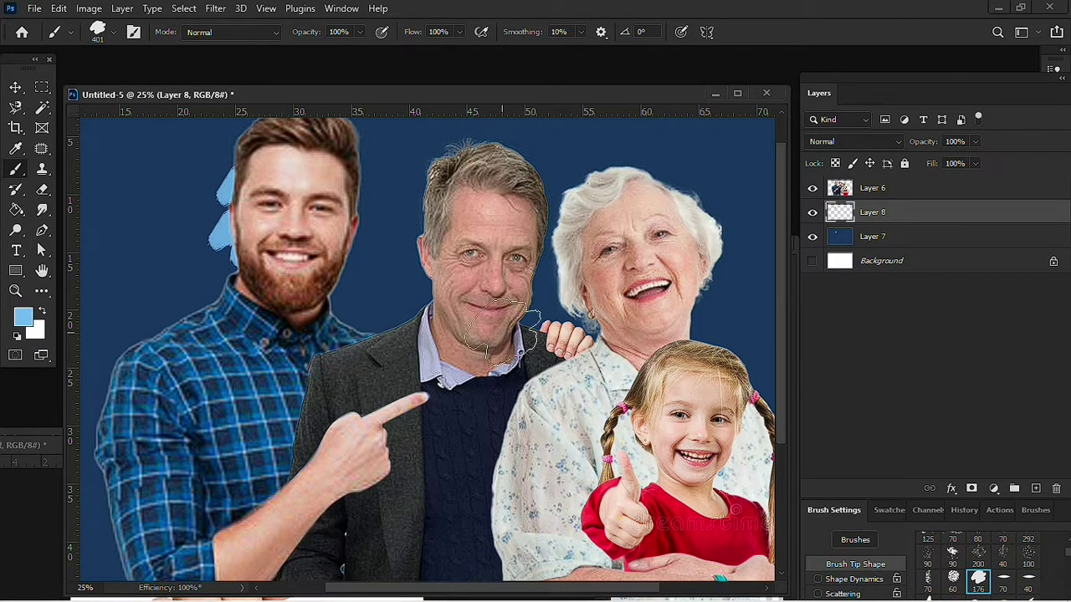
pyautogui.moveTo(426, 293); pyautogui.dragTo(415, 200)
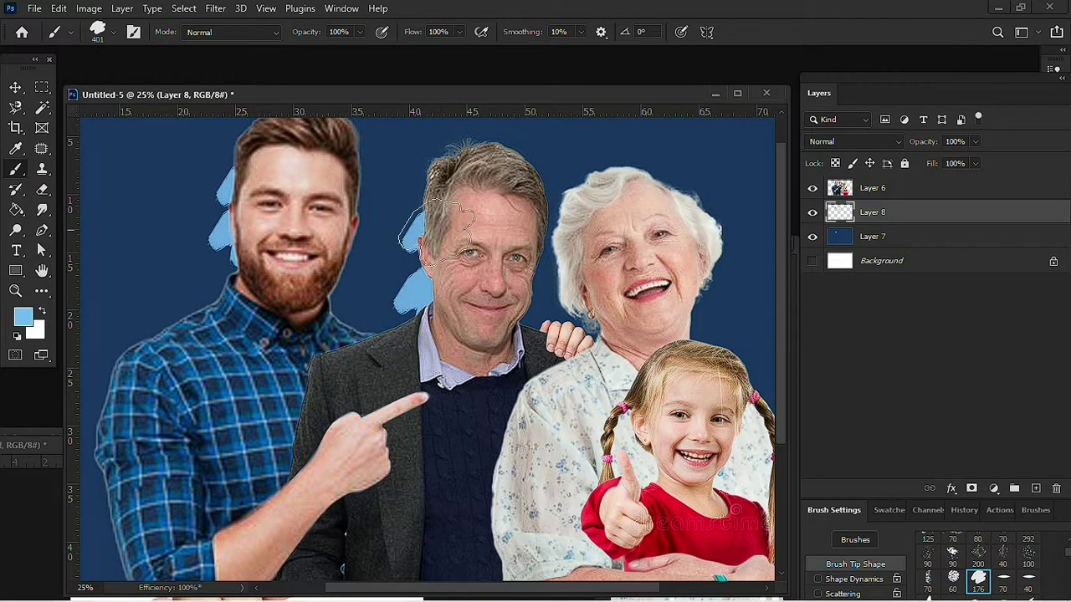
pyautogui.moveTo(484, 289); pyautogui.dragTo(412, 326)
pyautogui.moveTo(496, 328); pyautogui.dragTo(595, 263)
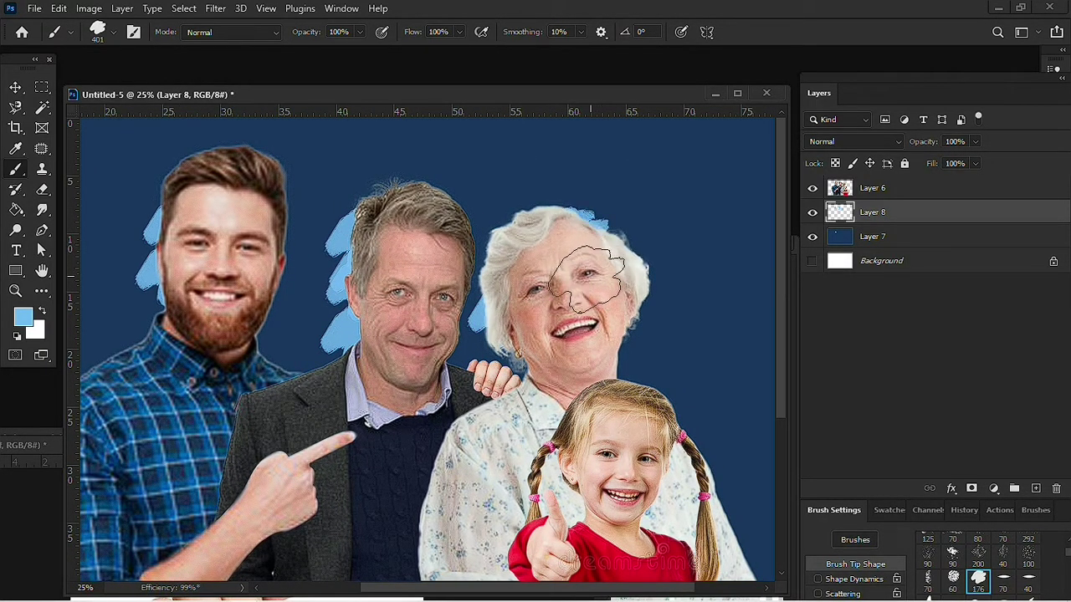
pyautogui.hotkey('ctrl', 'z')
pyautogui.hotkey('ctrl', 'z')
pyautogui.hotkey('ctrl', 'z')
pyautogui.hotkey('ctrl', 'z')
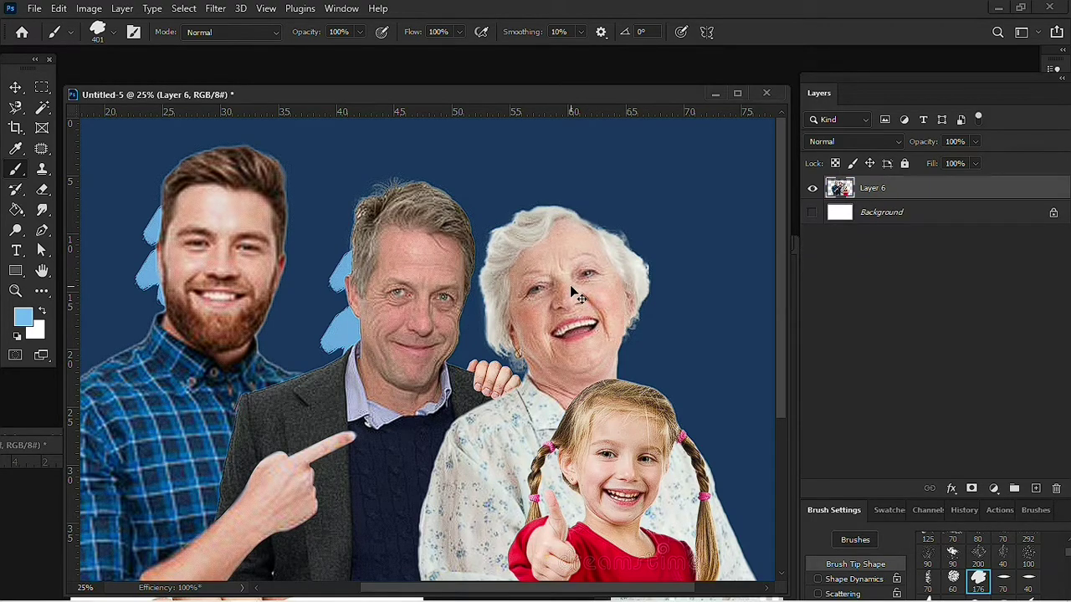
pyautogui.click(964, 509)
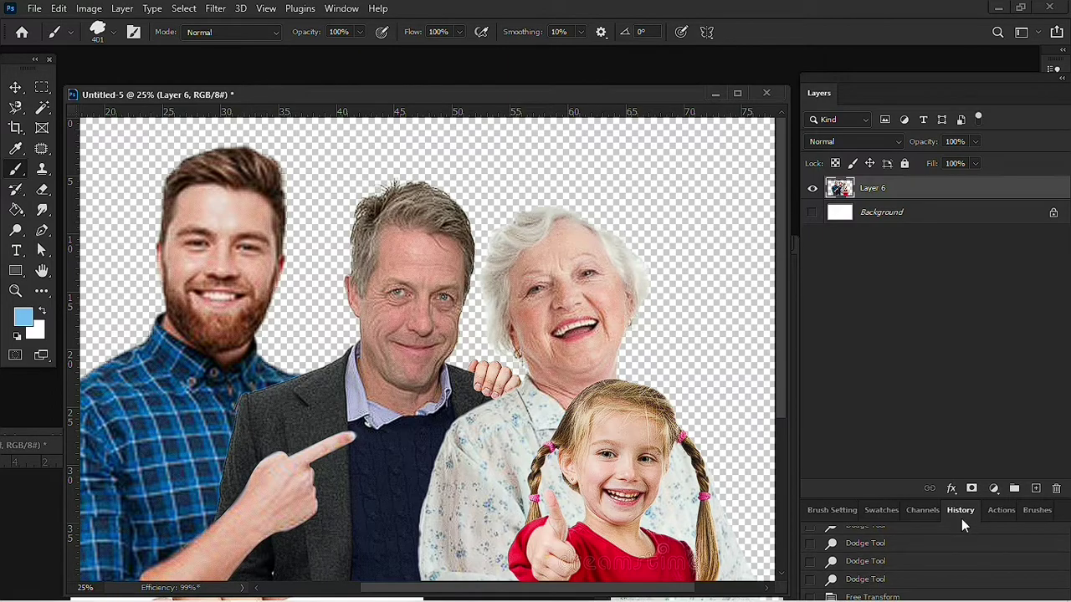
# Float the History panel and return to the state showing all four people
pyautogui.moveTo(961, 512); pyautogui.dragTo(928, 358)
pyautogui.click(877, 379)
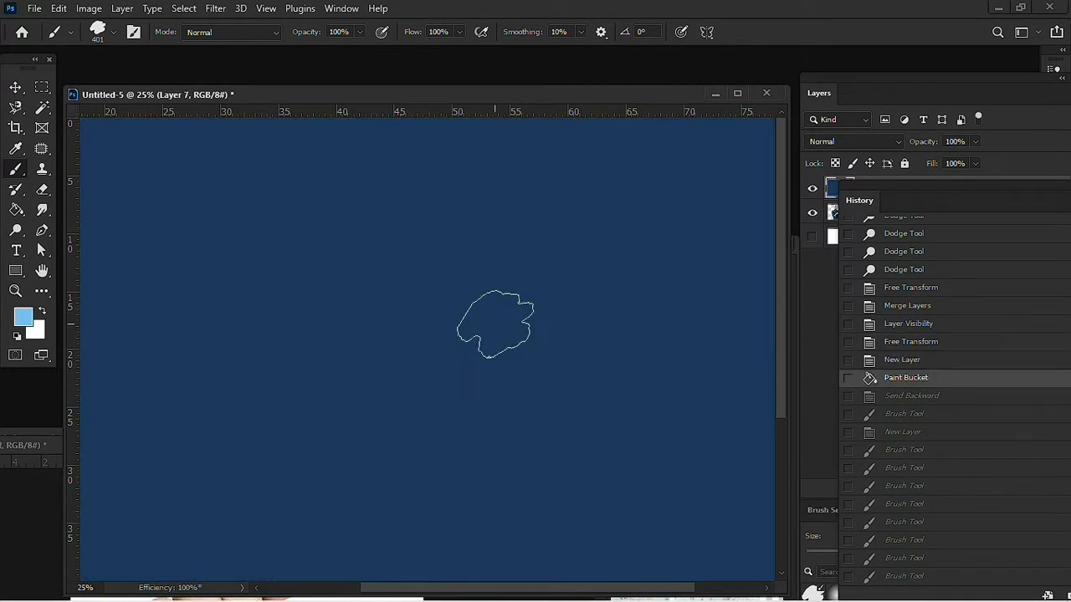
pyautogui.click(906, 415)
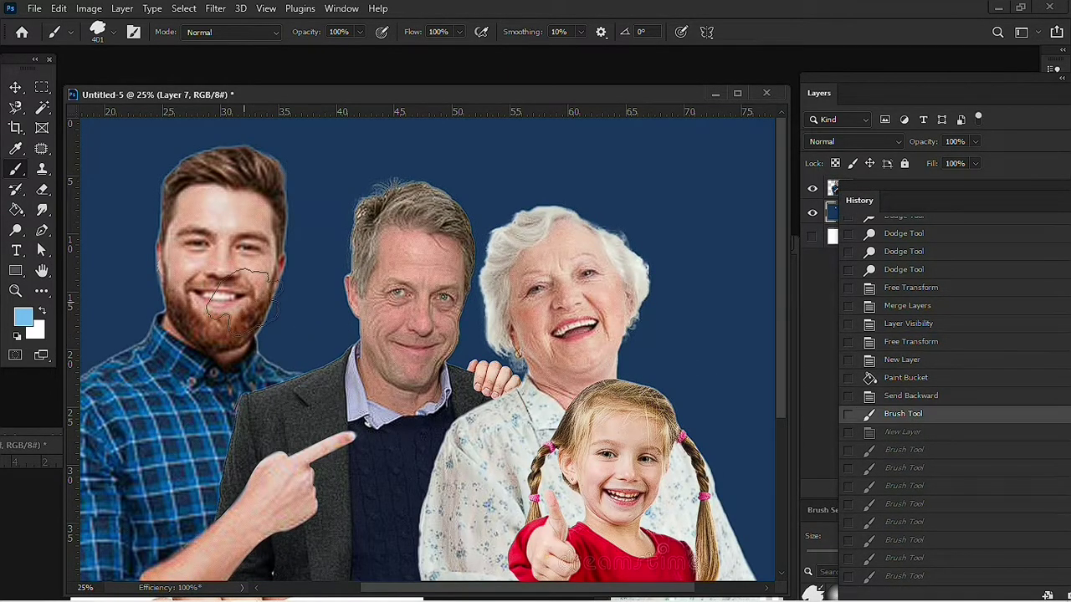
# Paint light-blue strokes around the woman's hair and between the two men
pyautogui.moveTo(615, 331); pyautogui.dragTo(615, 214)
pyautogui.rightClick(649, 282)
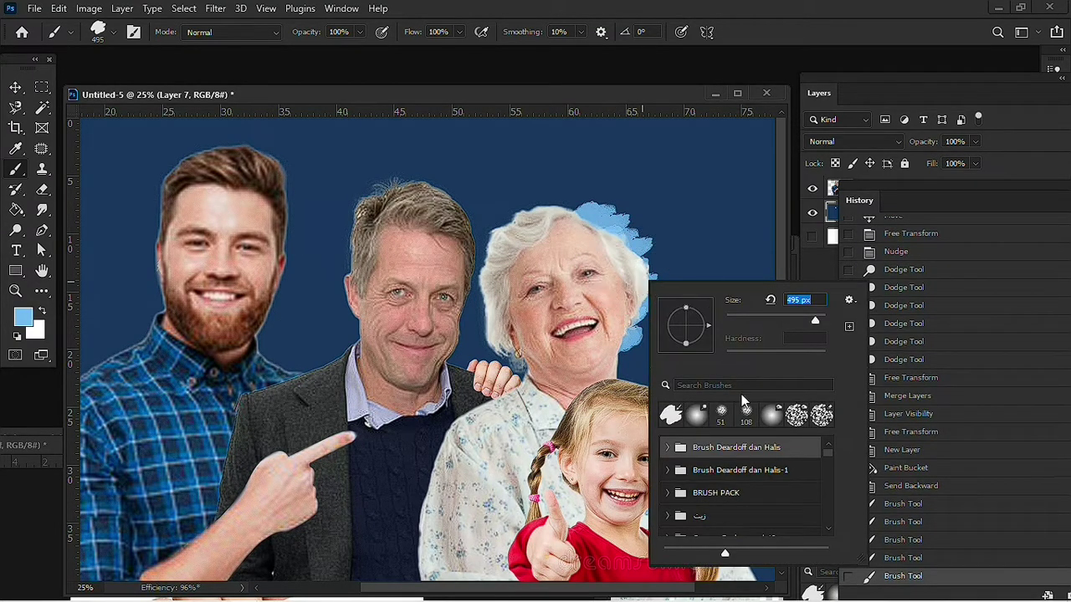
pyautogui.press('Escape')
pyautogui.moveTo(644, 242); pyautogui.dragTo(648, 334)
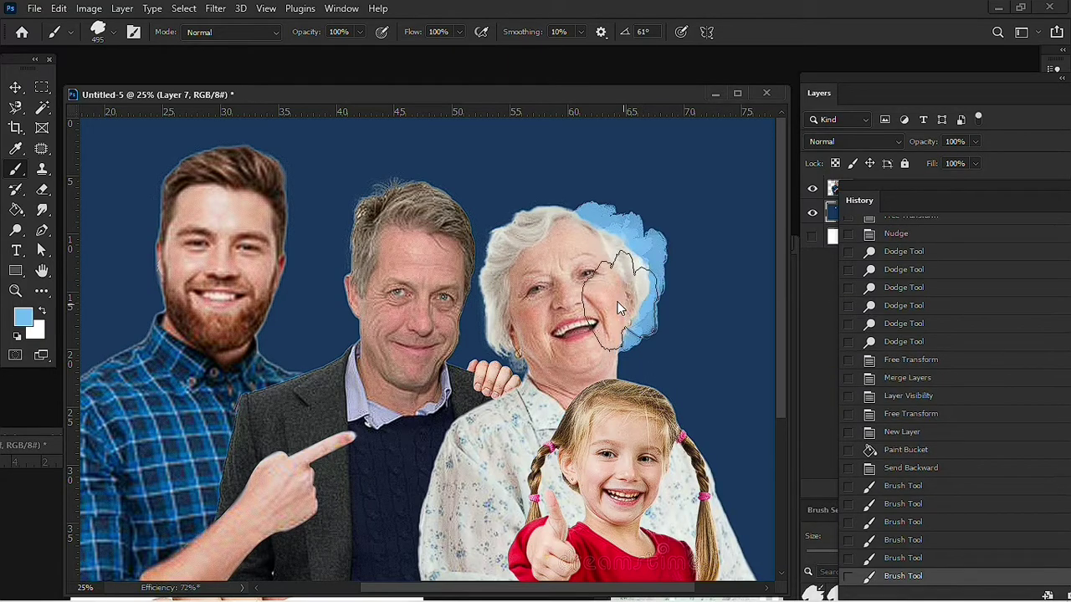
pyautogui.moveTo(640, 217); pyautogui.dragTo(653, 343)
pyautogui.moveTo(585, 201); pyautogui.dragTo(614, 188)
pyautogui.moveTo(435, 176)
pyautogui.mouseDown()
pyautogui.moveTo(468, 201)
pyautogui.moveTo(481, 268)
pyautogui.moveTo(468, 334)
pyautogui.mouseUp()
pyautogui.moveTo(285, 151); pyautogui.dragTo(301, 218)
pyautogui.moveTo(309, 159); pyautogui.dragTo(280, 310)
pyautogui.moveTo(293, 267); pyautogui.dragTo(268, 335)
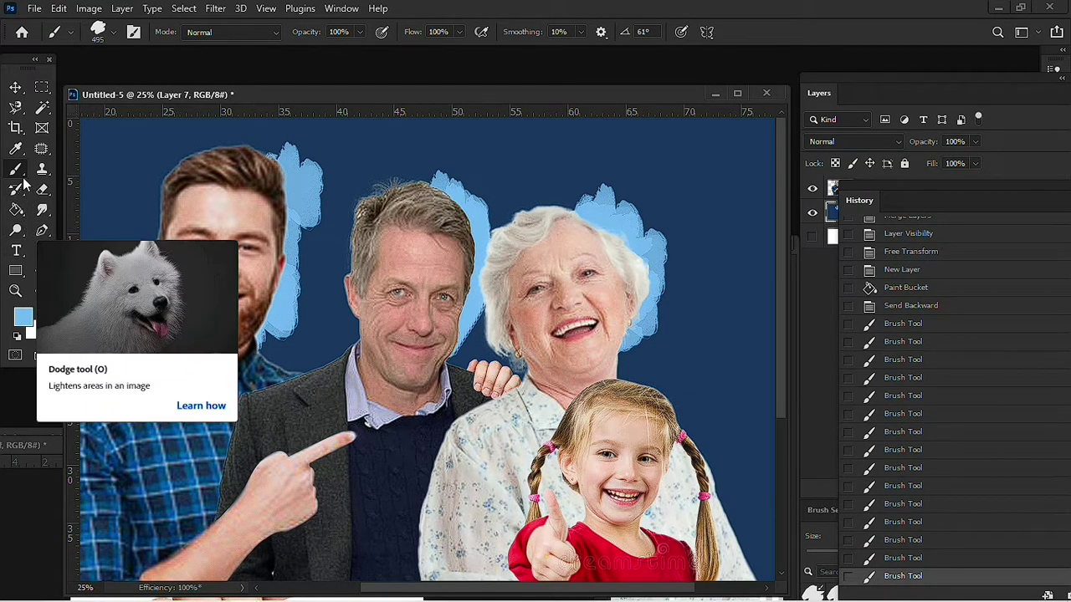
# Paint dark navy shadow strokes near the shoulders and beside the grandmother
pyautogui.keyDown('alt'); pyautogui.click(374, 385); pyautogui.keyUp('alt')
pyautogui.moveTo(368, 339)
pyautogui.mouseDown()
pyautogui.moveTo(318, 335)
pyautogui.moveTo(347, 352)
pyautogui.mouseUp()
pyautogui.moveTo(489, 347); pyautogui.dragTo(477, 331)
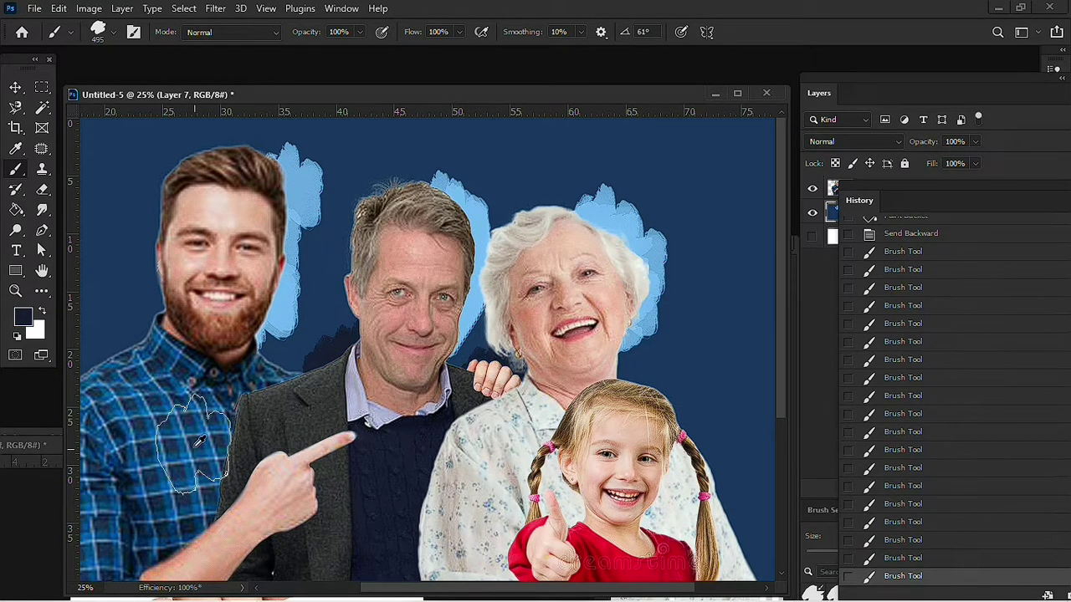
pyautogui.moveTo(103, 357); pyautogui.dragTo(312, 303)
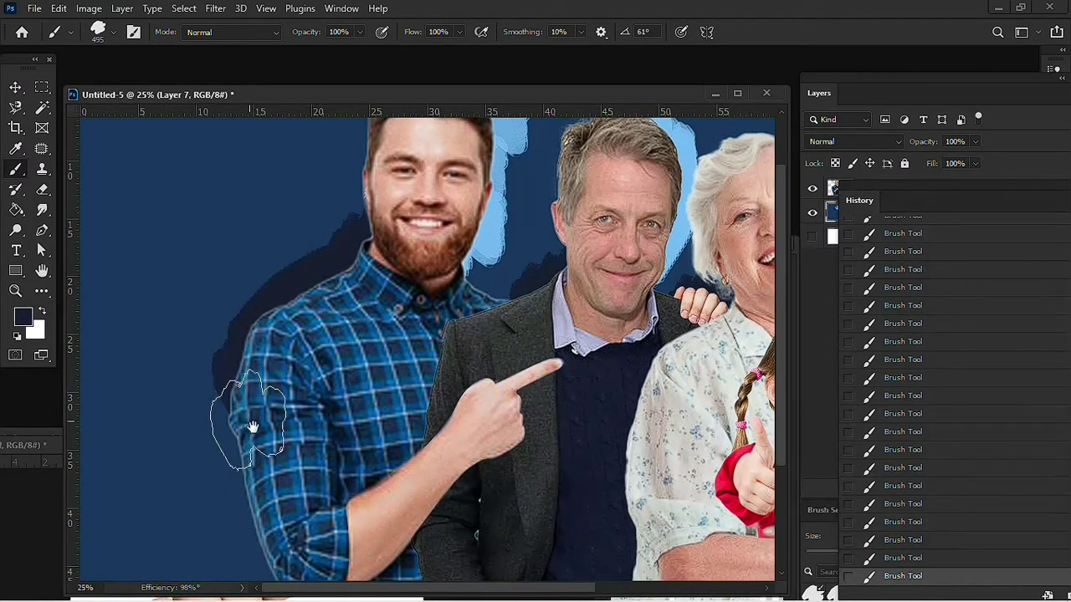
pyautogui.moveTo(544, 419); pyautogui.dragTo(238, 294)
pyautogui.moveTo(398, 407)
pyautogui.mouseDown()
pyautogui.moveTo(559, 371)
pyautogui.moveTo(610, 343)
pyautogui.mouseUp()
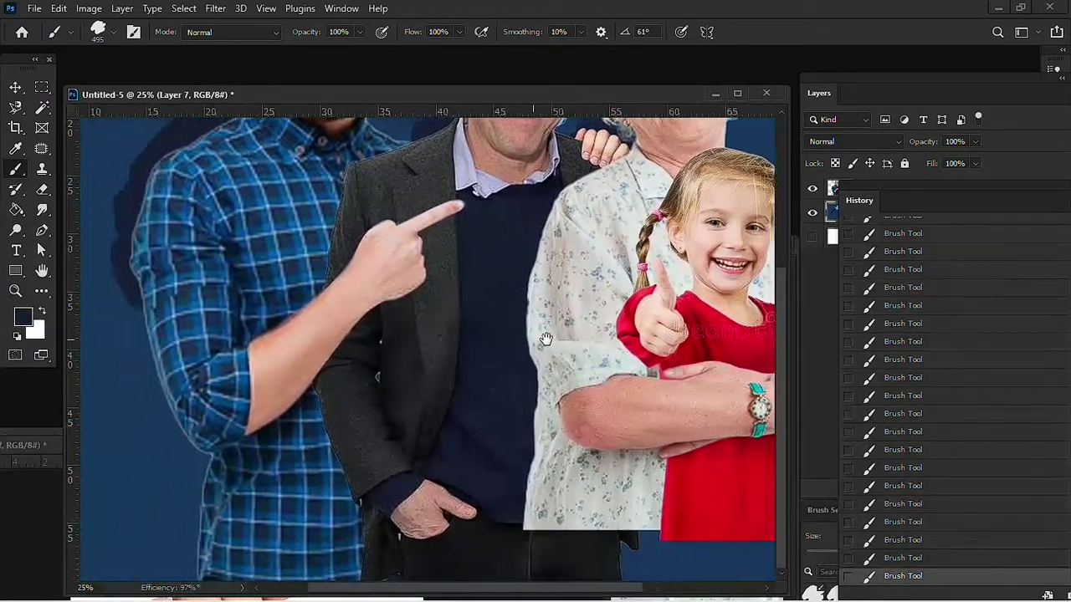
pyautogui.moveTo(453, 375); pyautogui.dragTo(279, 477)
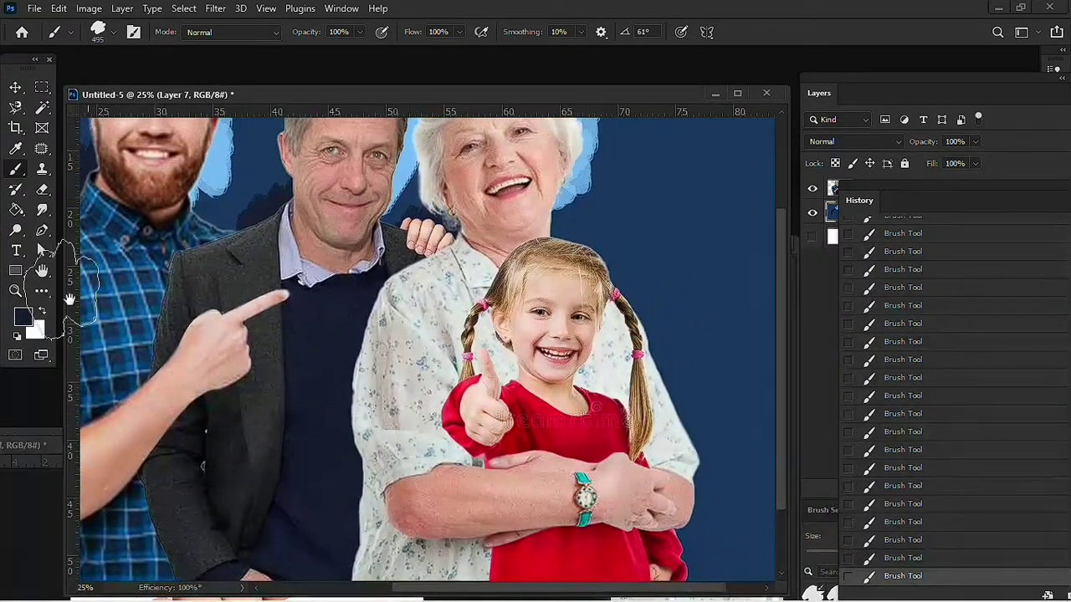
# Paint light-blue strokes along the right side of the girl
pyautogui.keyDown('alt'); pyautogui.click(231, 165); pyautogui.keyUp('alt')
pyautogui.moveTo(604, 280); pyautogui.dragTo(661, 322)
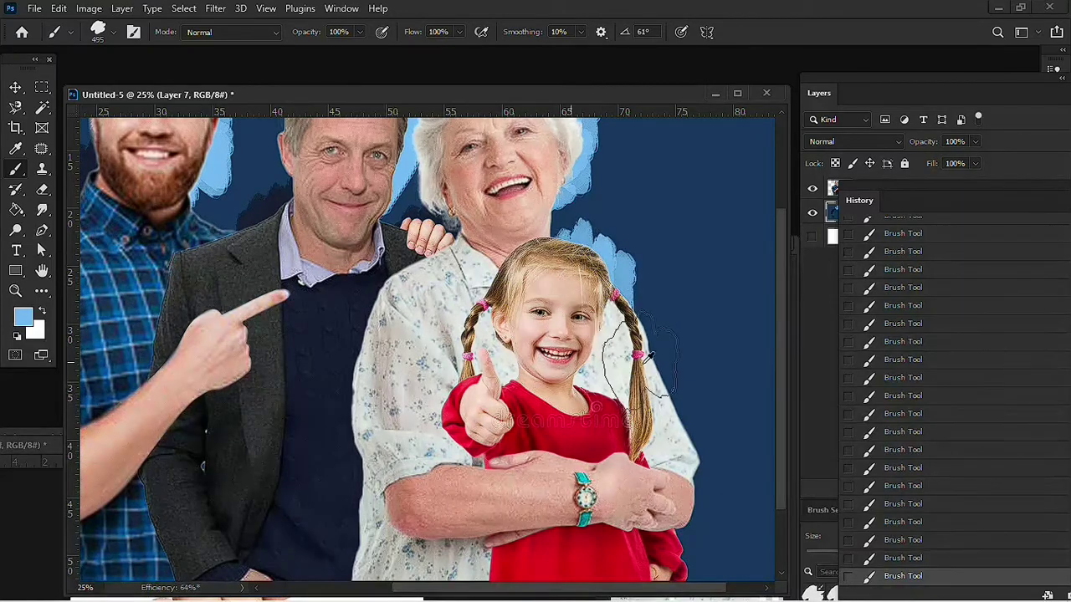
pyautogui.rightClick(662, 321)
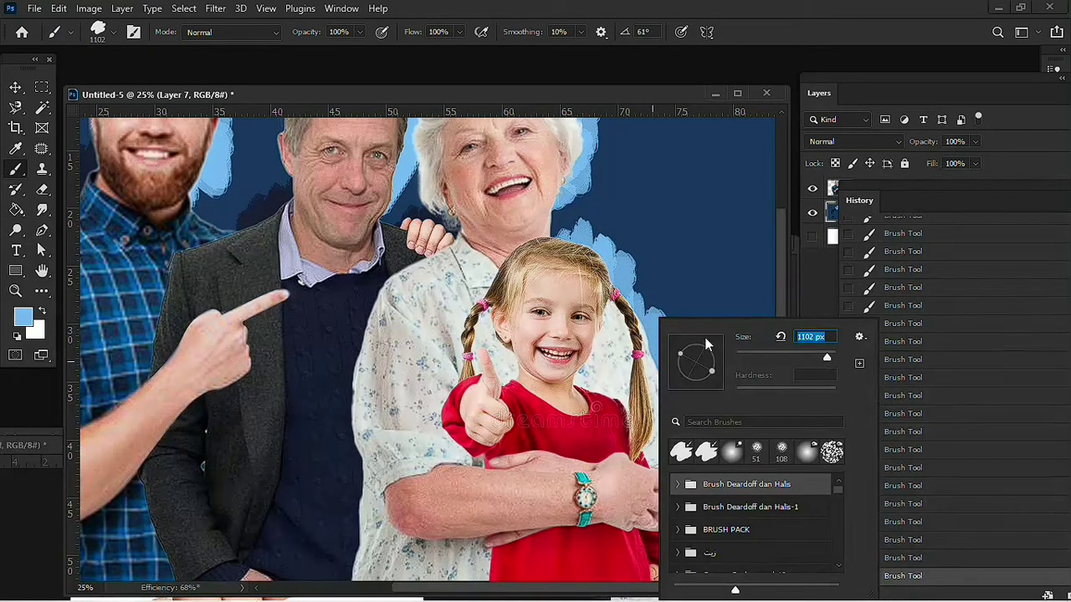
pyautogui.press('Escape')
pyautogui.moveTo(603, 209); pyautogui.dragTo(638, 411)
pyautogui.moveTo(661, 326); pyautogui.dragTo(720, 460)
pyautogui.moveTo(344, 280); pyautogui.dragTo(466, 405)
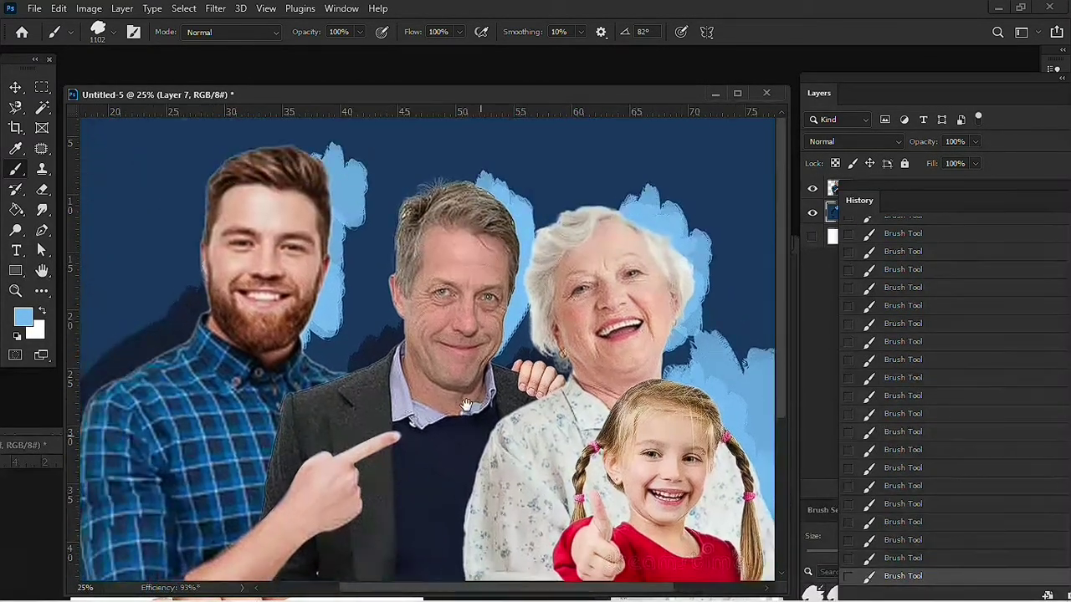
# Sample a greyish lavender, rotate the brush angle, and paint lavender along the bearded man's edge
pyautogui.keyDown('alt'); pyautogui.click(444, 265); pyautogui.keyUp('alt')
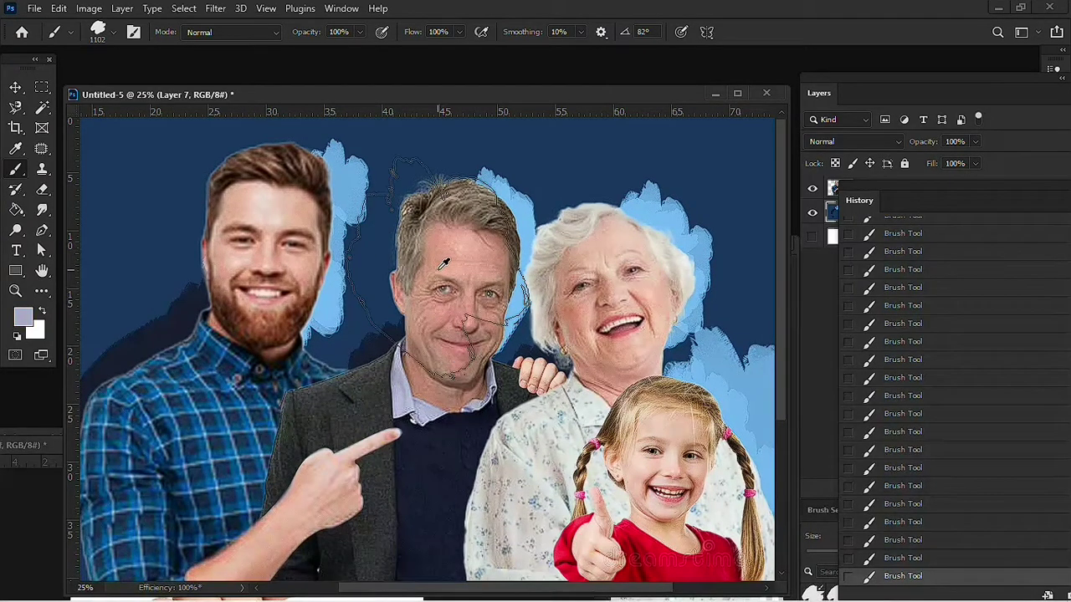
pyautogui.hotkey('ctrl', 'z')
pyautogui.rightClick(469, 321)
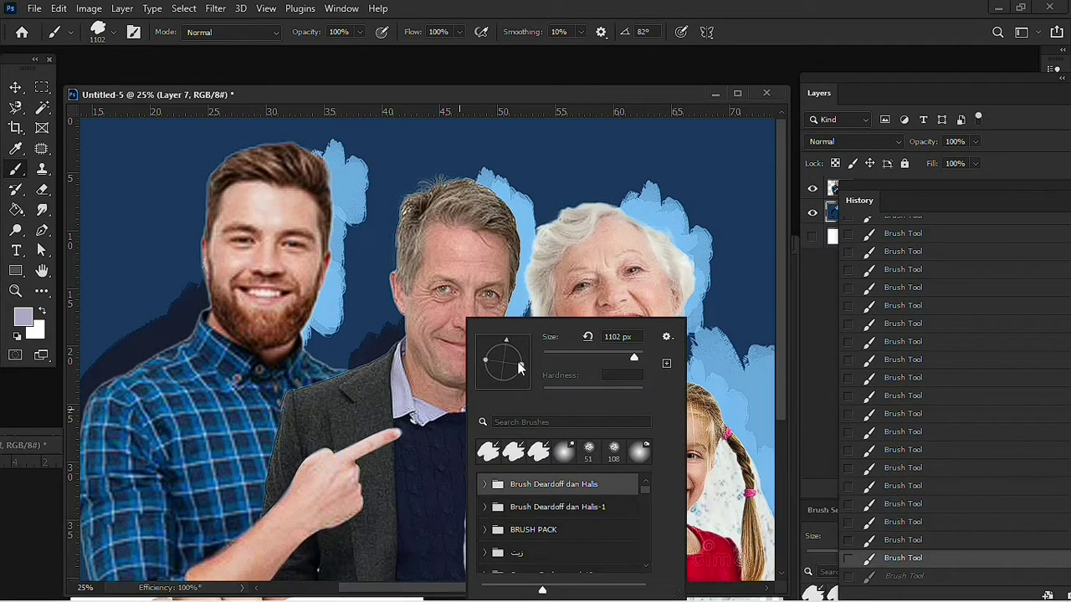
pyautogui.moveTo(507, 378)
pyautogui.mouseDown()
pyautogui.moveTo(468, 315)
pyautogui.moveTo(512, 360)
pyautogui.mouseUp()
pyautogui.click(476, 289)
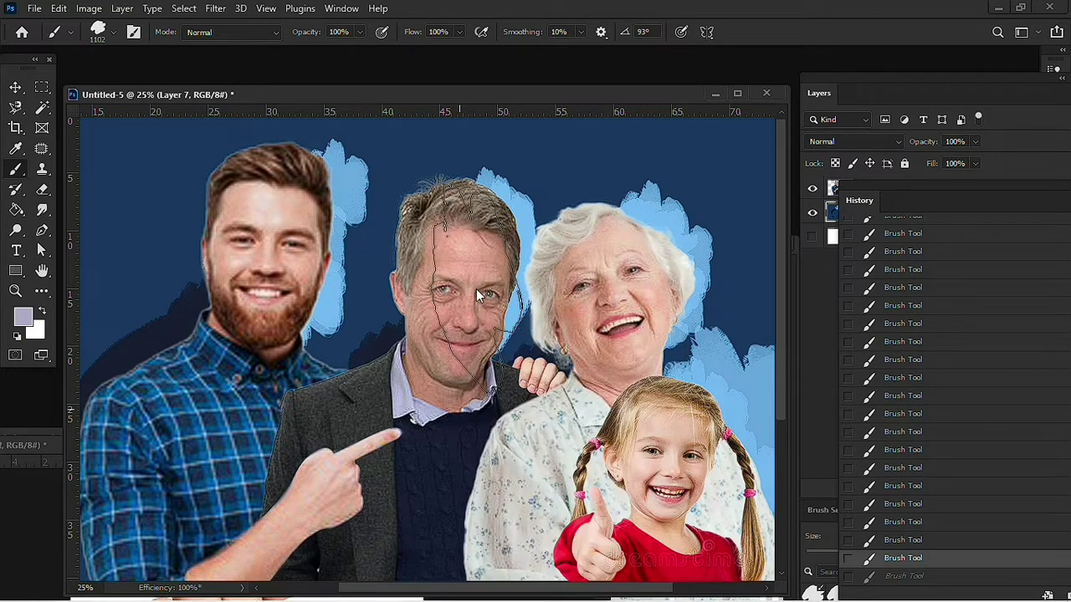
pyautogui.moveTo(476, 288); pyautogui.dragTo(469, 504)
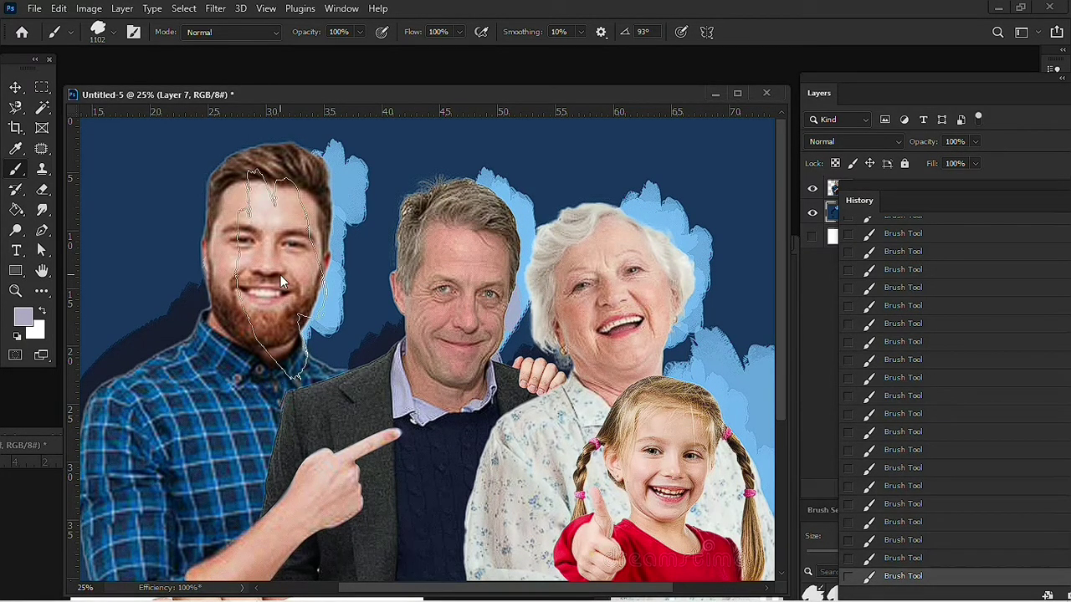
pyautogui.moveTo(236, 314); pyautogui.dragTo(266, 302)
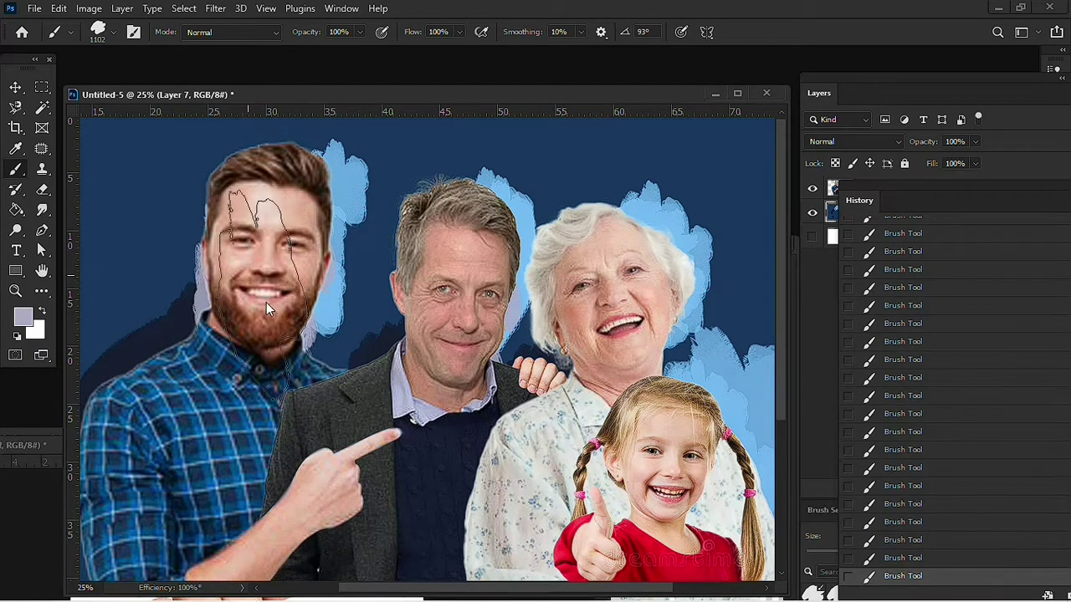
# Undo and then redo the last lavender stroke to keep it
pyautogui.scroll(-2, 535, 468)
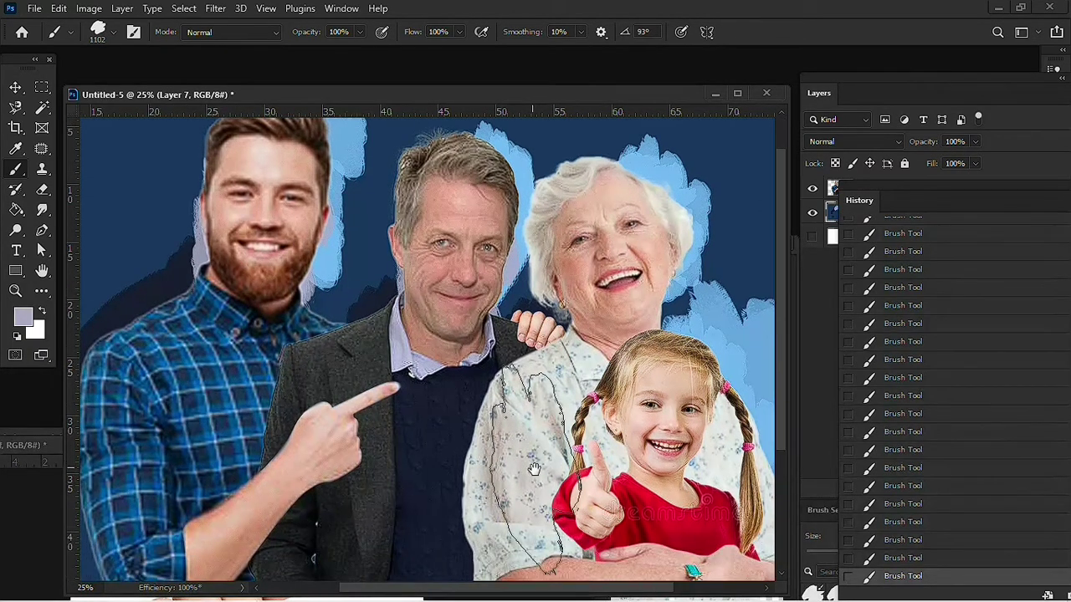
pyautogui.scroll(-2, 535, 475)
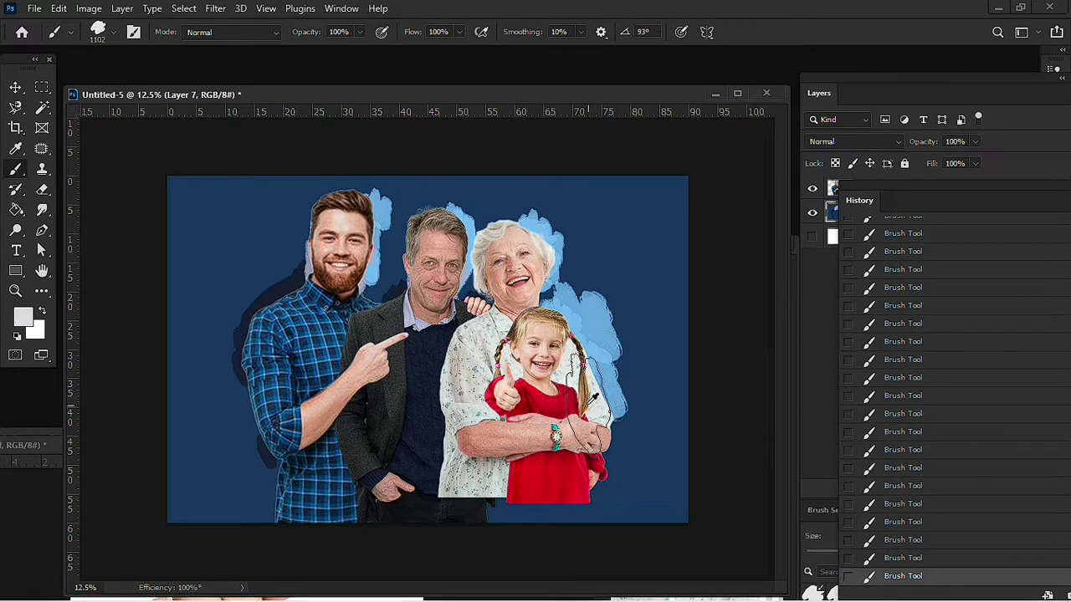
pyautogui.hotkey('ctrl', 'z')
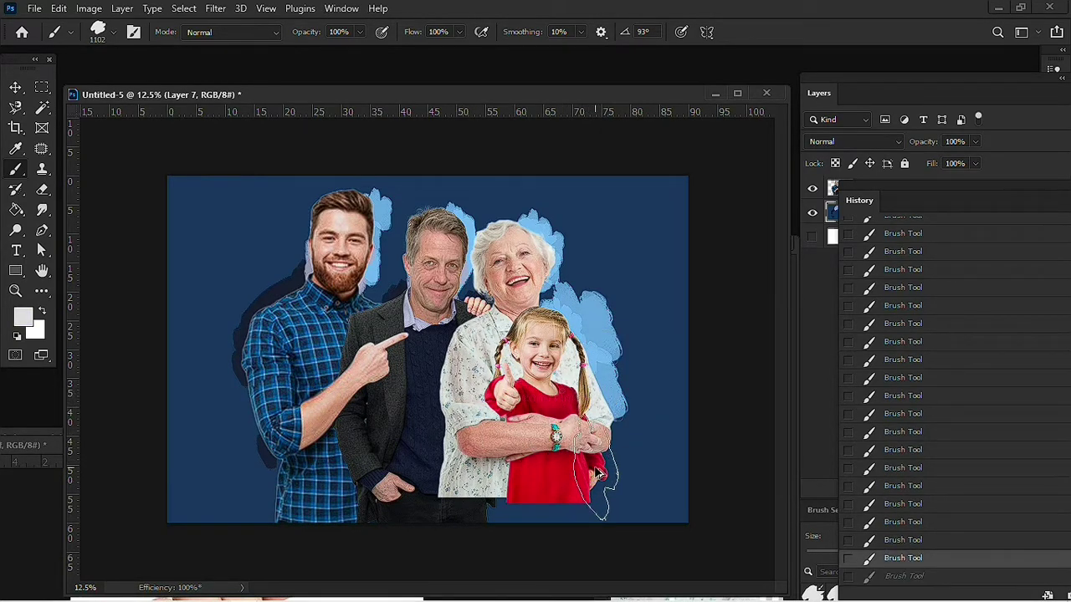
pyautogui.hotkey('ctrl', 'shift', 'z')
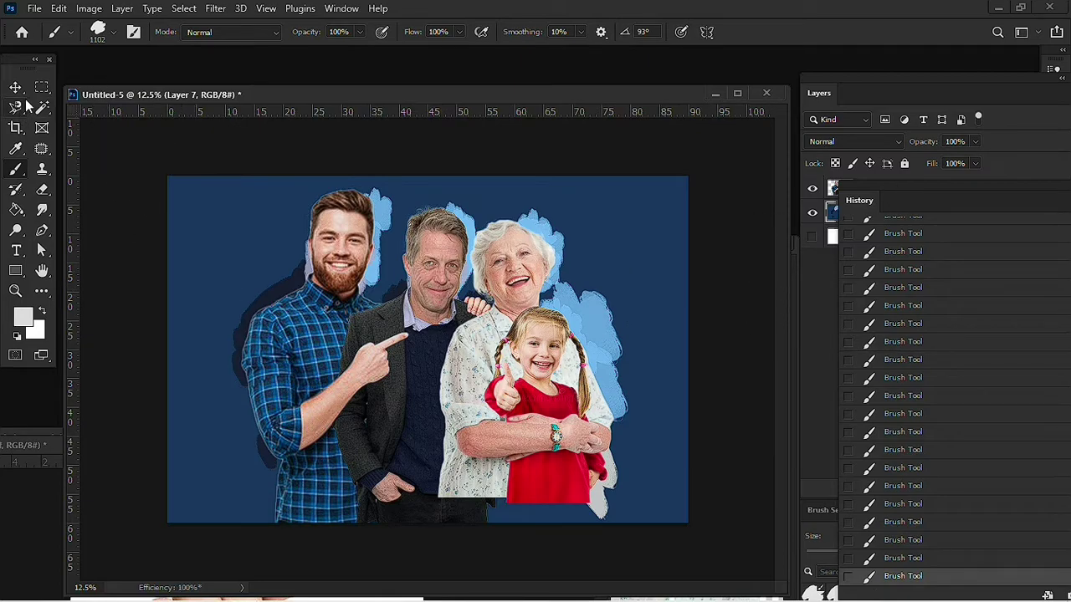
pyautogui.click(15, 87)
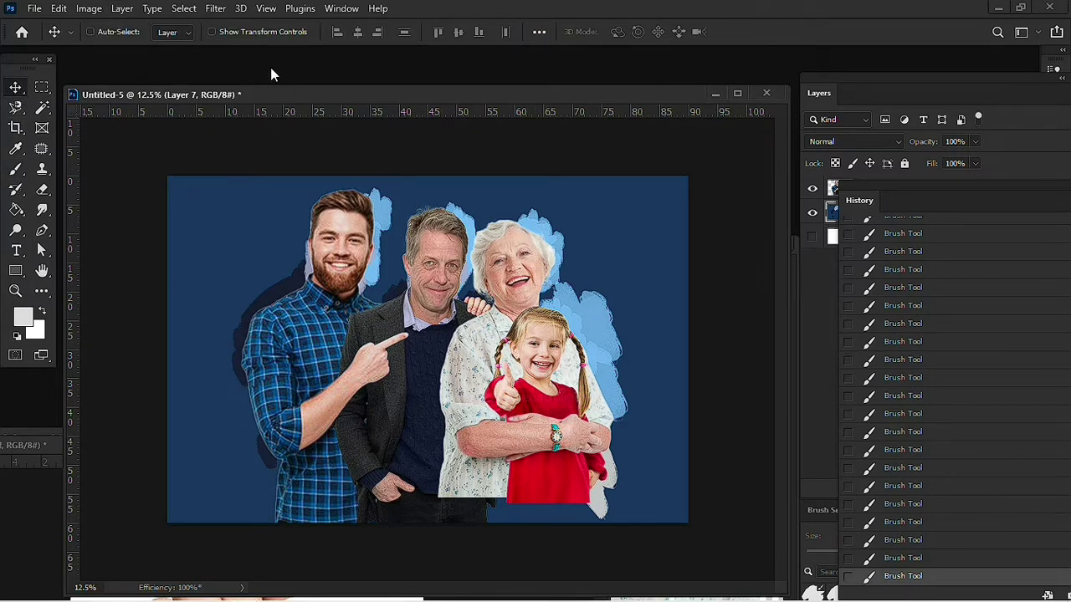
# Apply a Motion Blur of angle -78 and distance 92 pixels to the painted strokes
pyautogui.click(215, 8)
pyautogui.moveTo(224, 209)
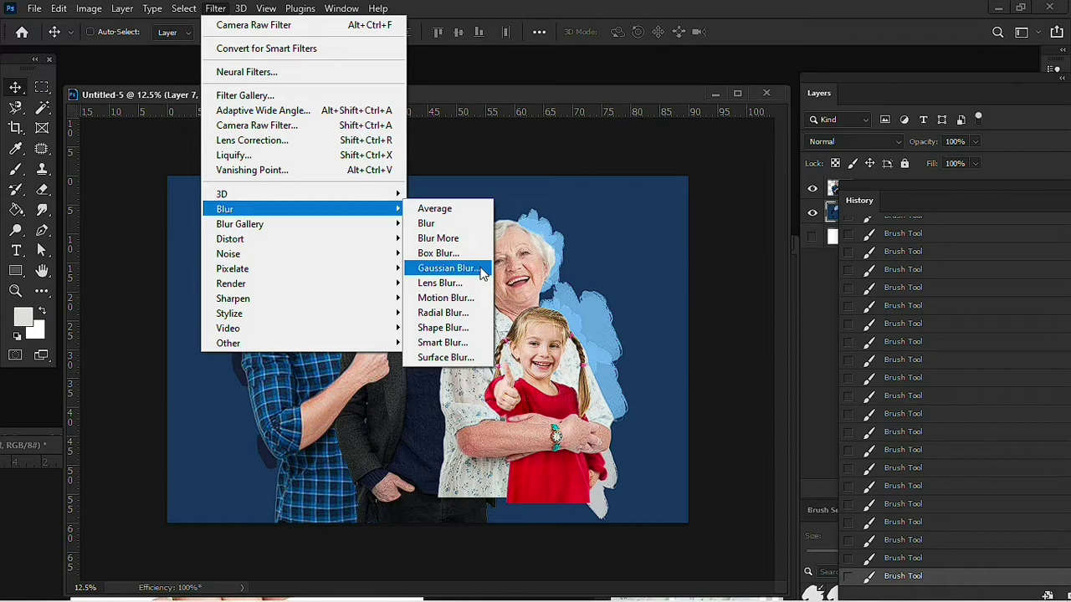
pyautogui.click(445, 298)
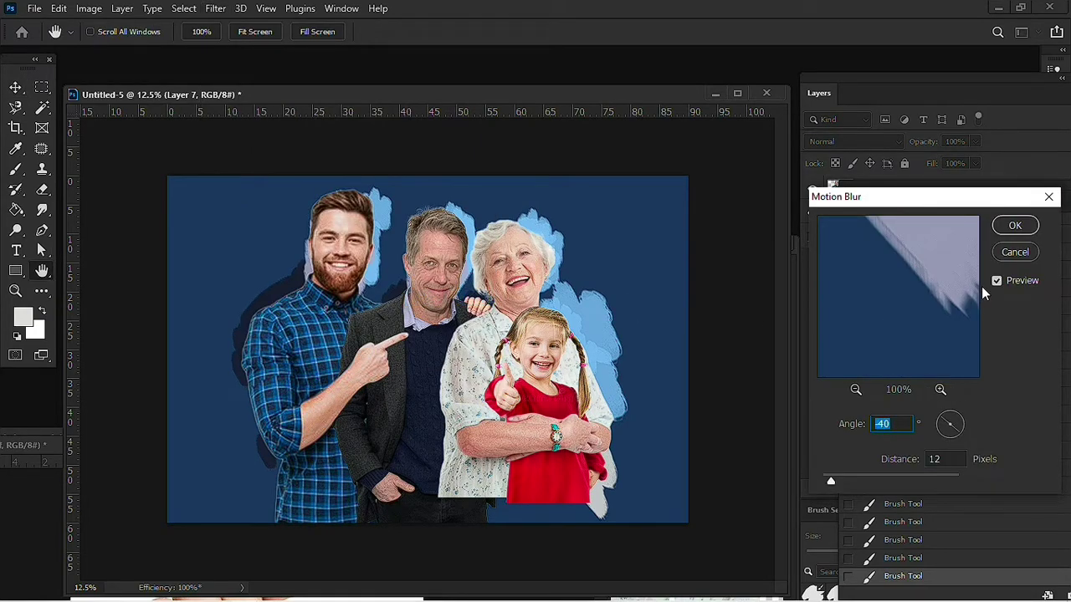
pyautogui.moveTo(835, 482)
pyautogui.mouseDown()
pyautogui.moveTo(880, 483)
pyautogui.moveTo(879, 471)
pyautogui.mouseUp()
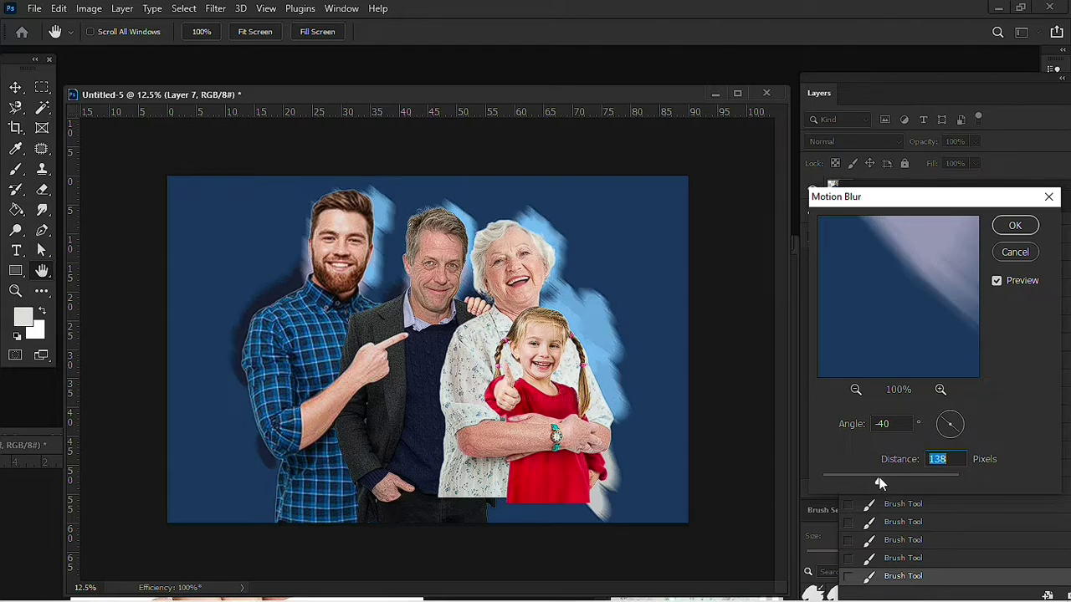
pyautogui.click(959, 426)
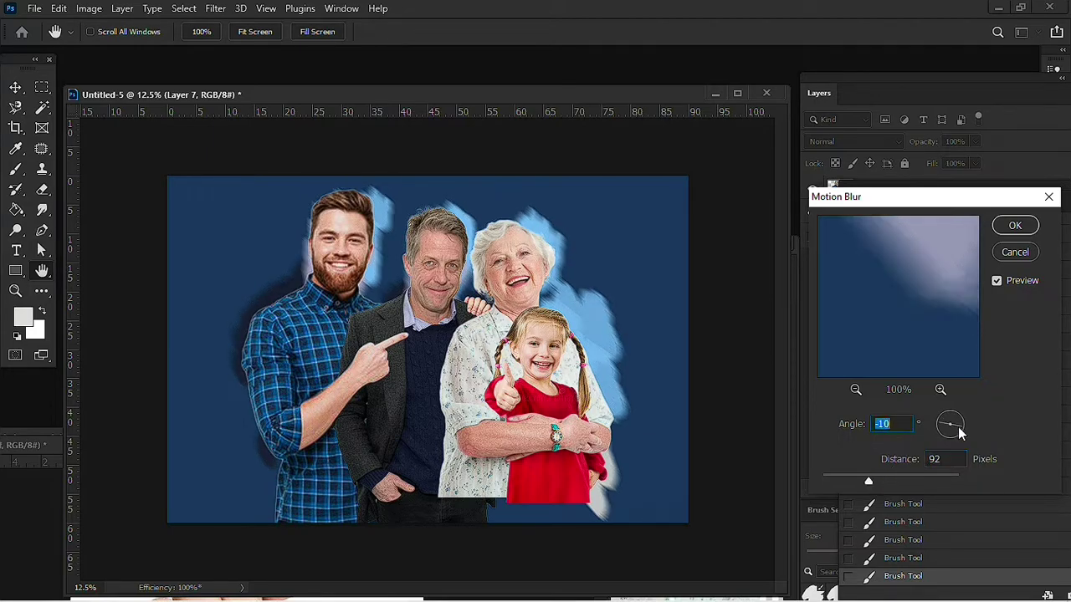
pyautogui.moveTo(961, 426); pyautogui.dragTo(951, 420)
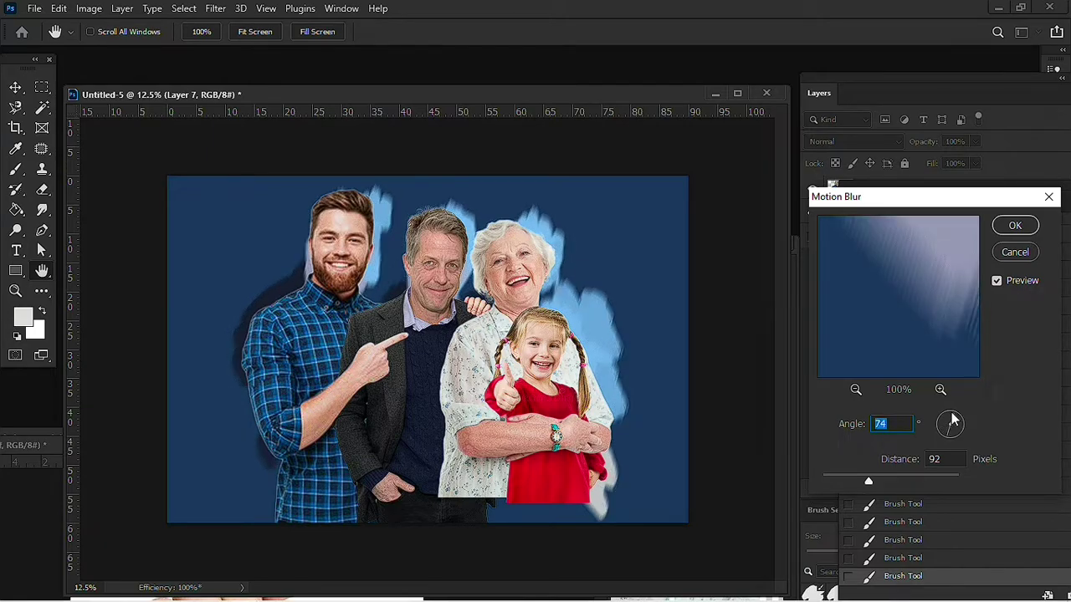
pyautogui.click(951, 423)
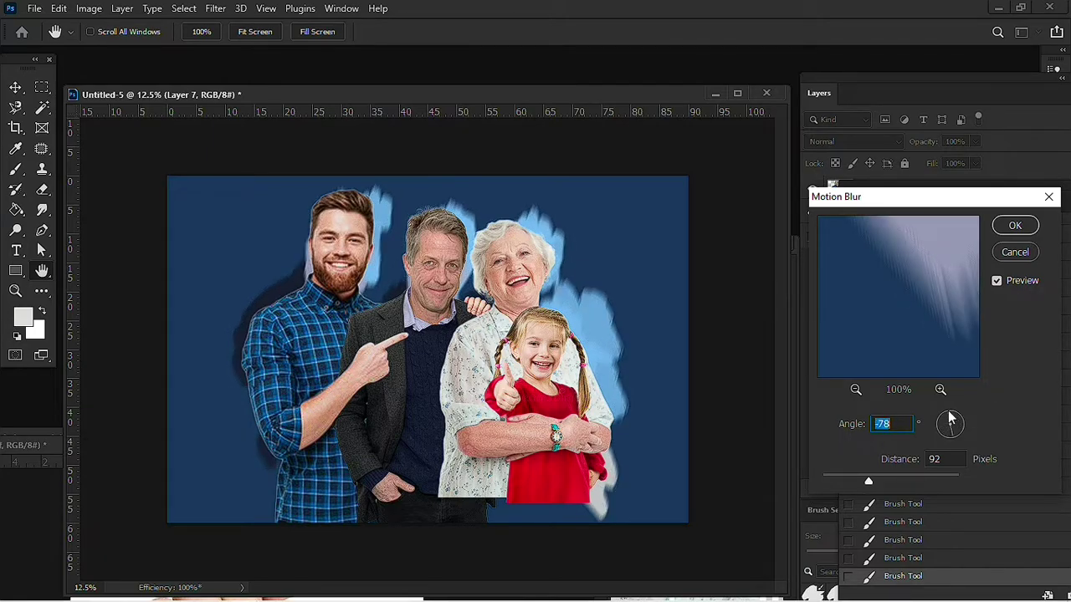
pyautogui.click(1031, 231)
# Duplicate the composite as Untitled-5 copy and float it in its own window
pyautogui.moveTo(437, 95); pyautogui.dragTo(452, 92)
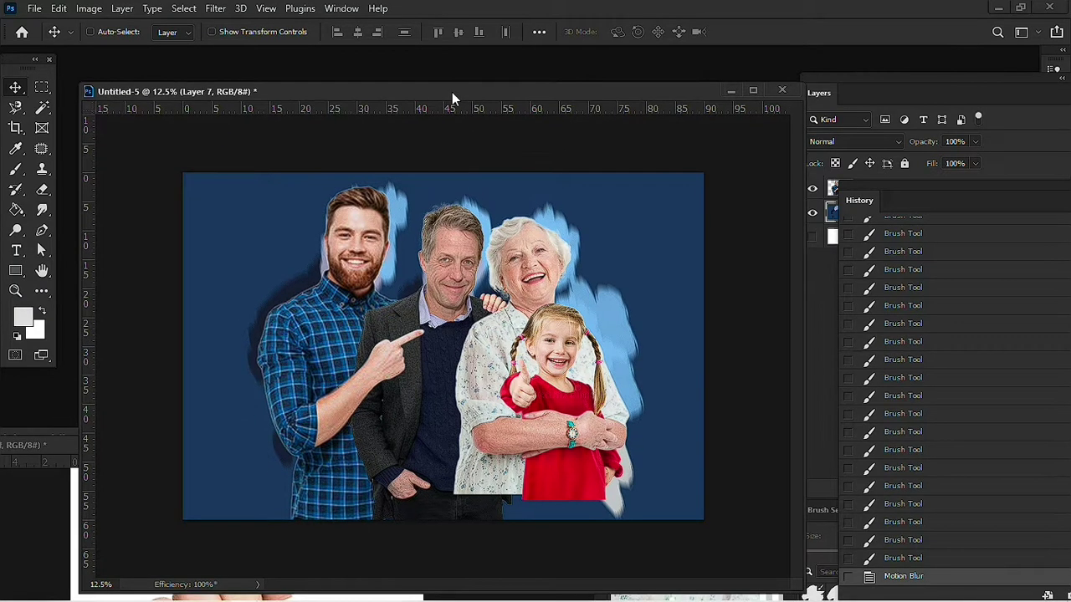
pyautogui.hotkey('ctrl', 'alt', 'i')
pyautogui.click(843, 191)
pyautogui.click(89, 8)
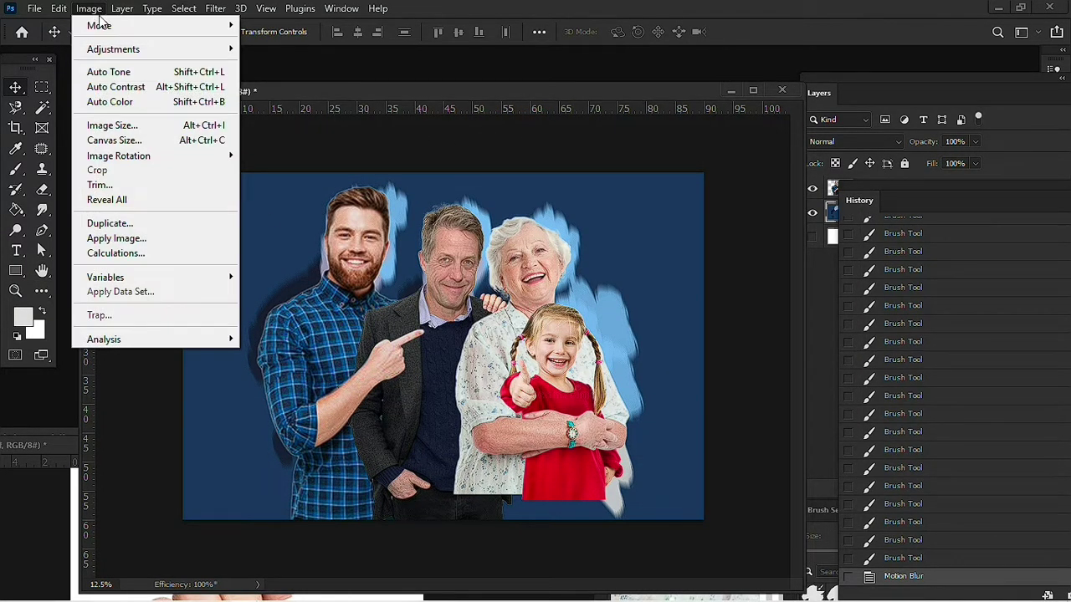
pyautogui.click(109, 223)
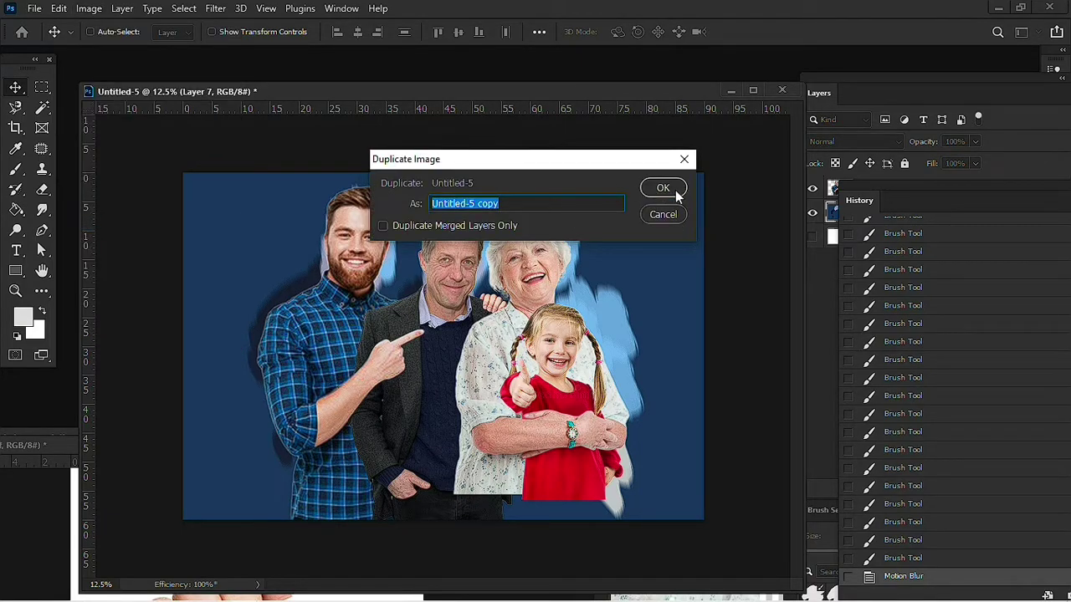
pyautogui.click(663, 189)
pyautogui.rightClick(404, 95)
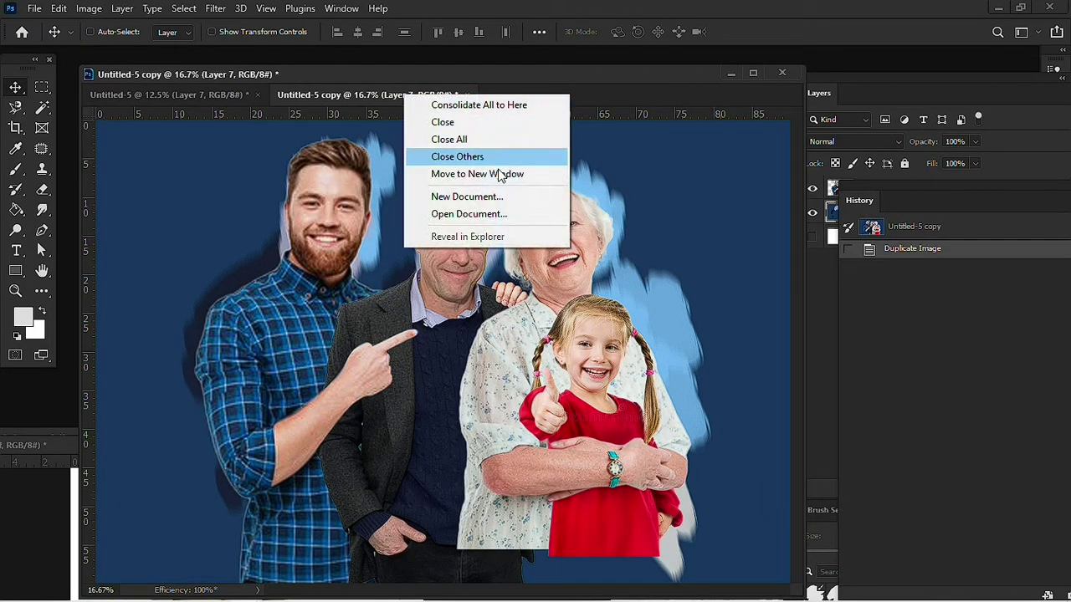
pyautogui.moveTo(367, 95)
pyautogui.mouseDown()
pyautogui.moveTo(373, 158)
pyautogui.moveTo(402, 147)
pyautogui.mouseUp()
# Set the copy's resolution to 50 pixels/inch in Image Size
pyautogui.click(89, 8)
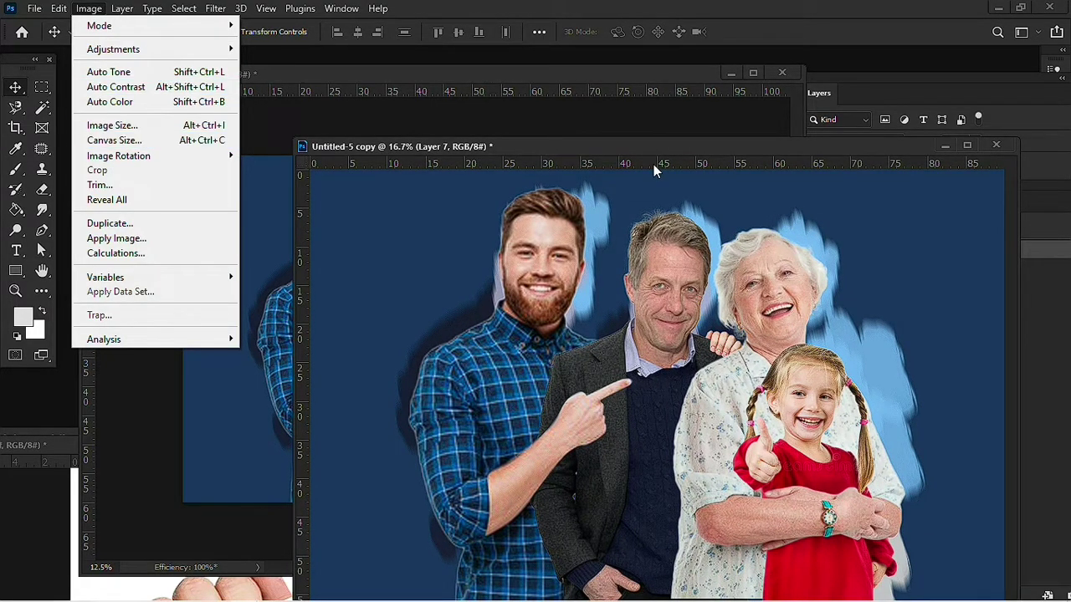
pyautogui.click(117, 126)
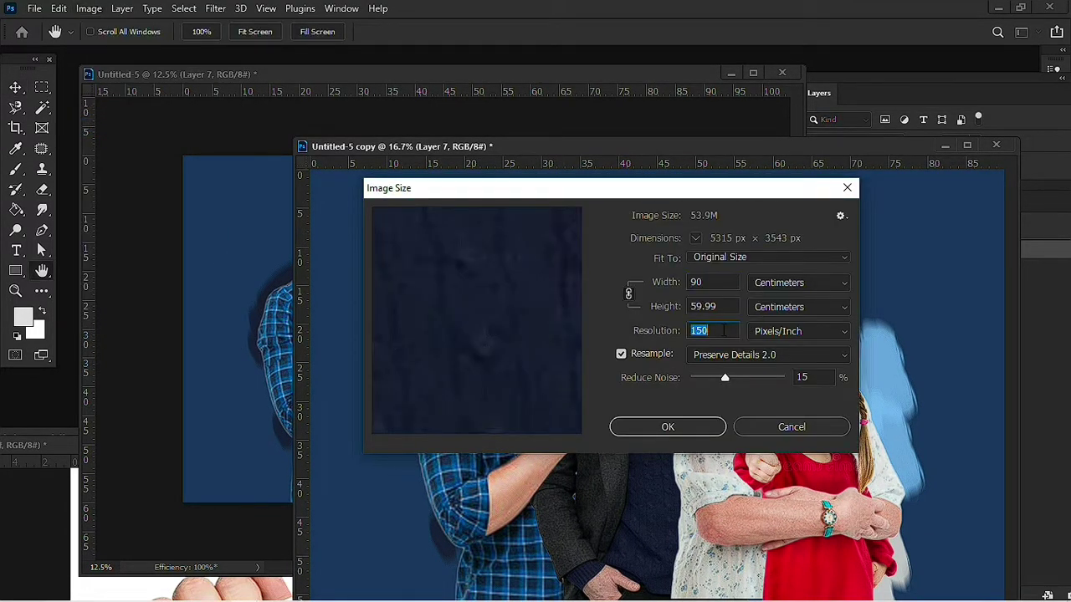
pyautogui.write('50')
pyautogui.press('Return')
pyautogui.press('v')
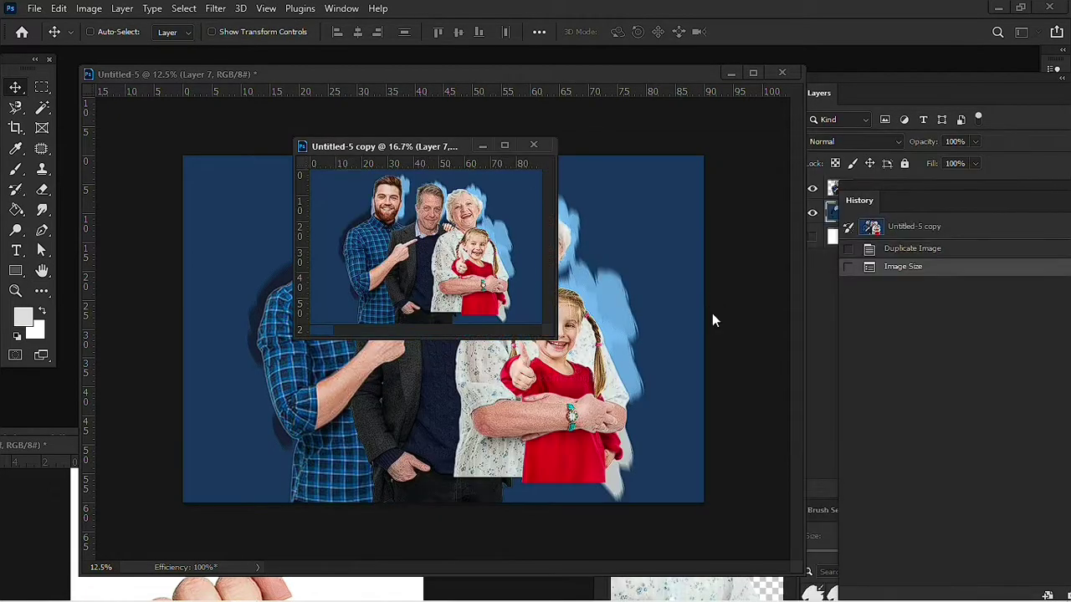
# Select the Smudge tool and open the Brush Settings panel
pyautogui.click(361, 244)
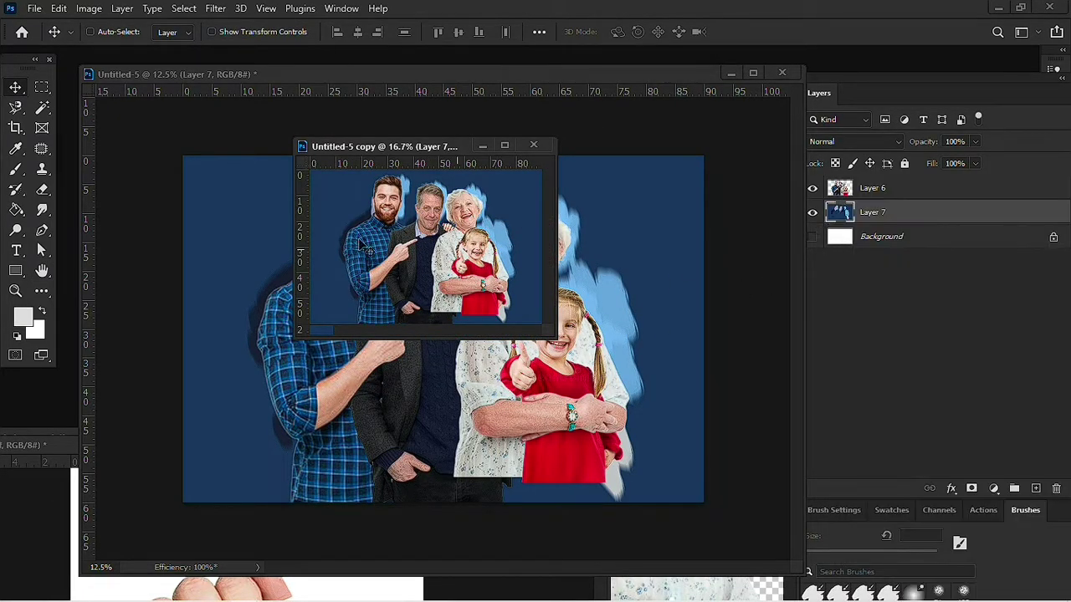
pyautogui.click(42, 209)
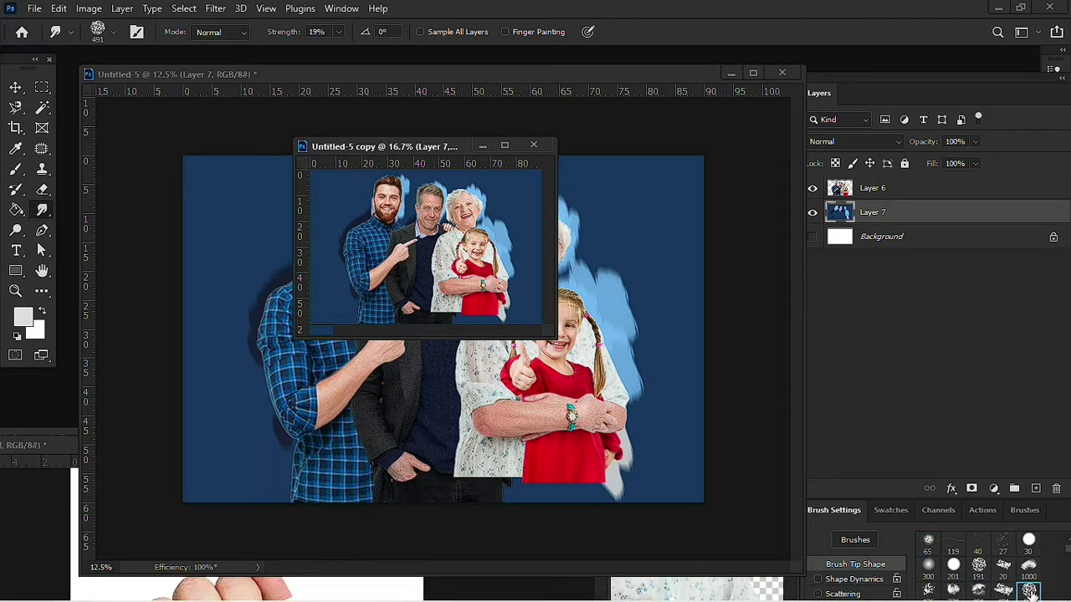
pyautogui.moveTo(864, 521)
pyautogui.mouseDown()
pyautogui.moveTo(846, 300)
pyautogui.moveTo(850, 180)
pyautogui.mouseUp()
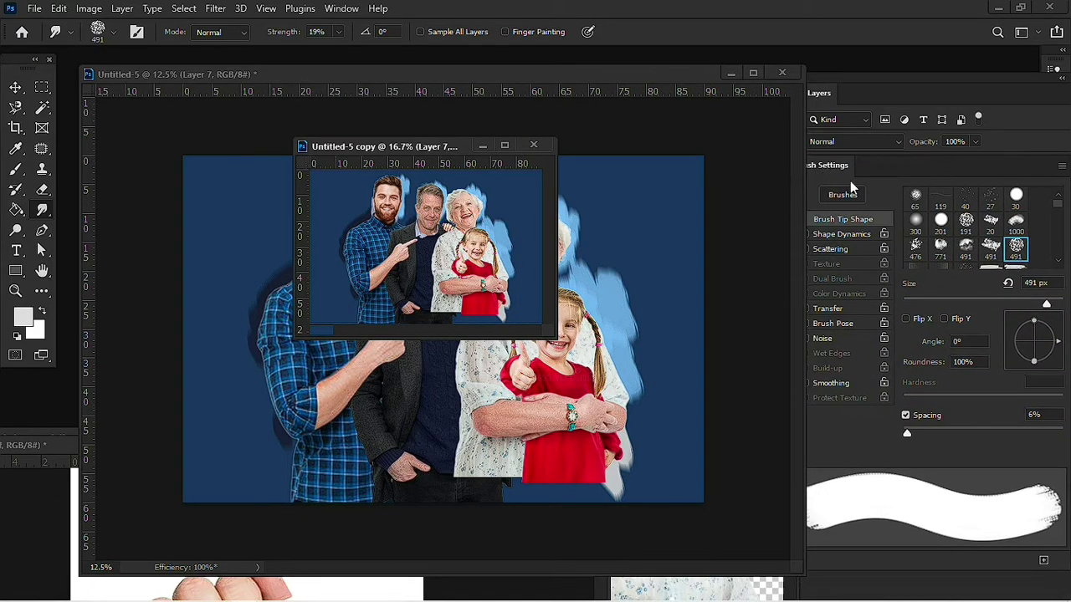
# Enlarge and zoom into the copy, then smudge the backdrop strokes beside the left man
pyautogui.click(505, 145)
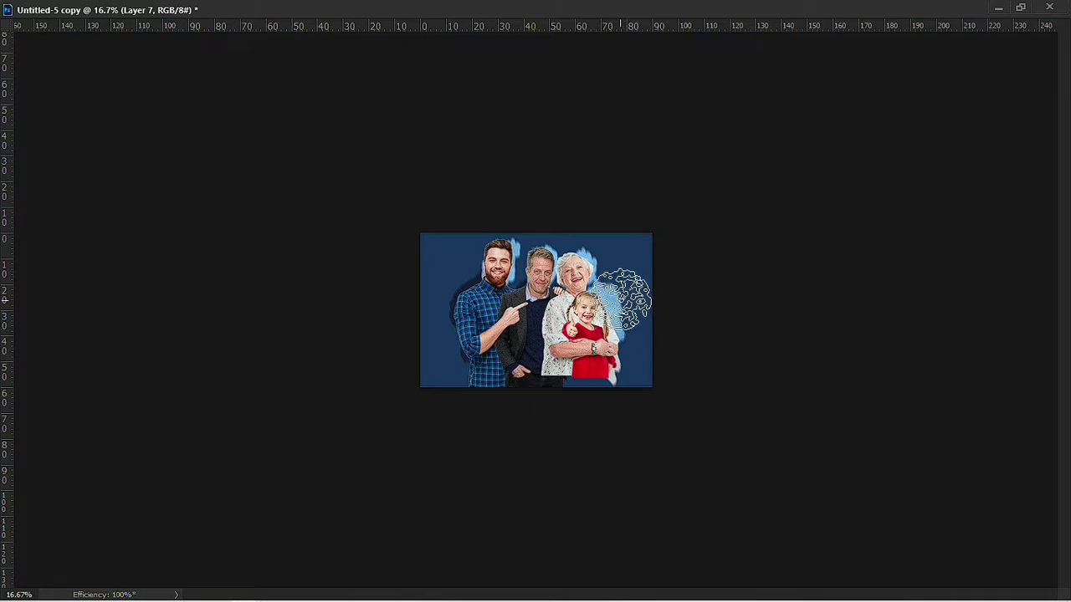
pyautogui.hotkey('ctrl', '+')
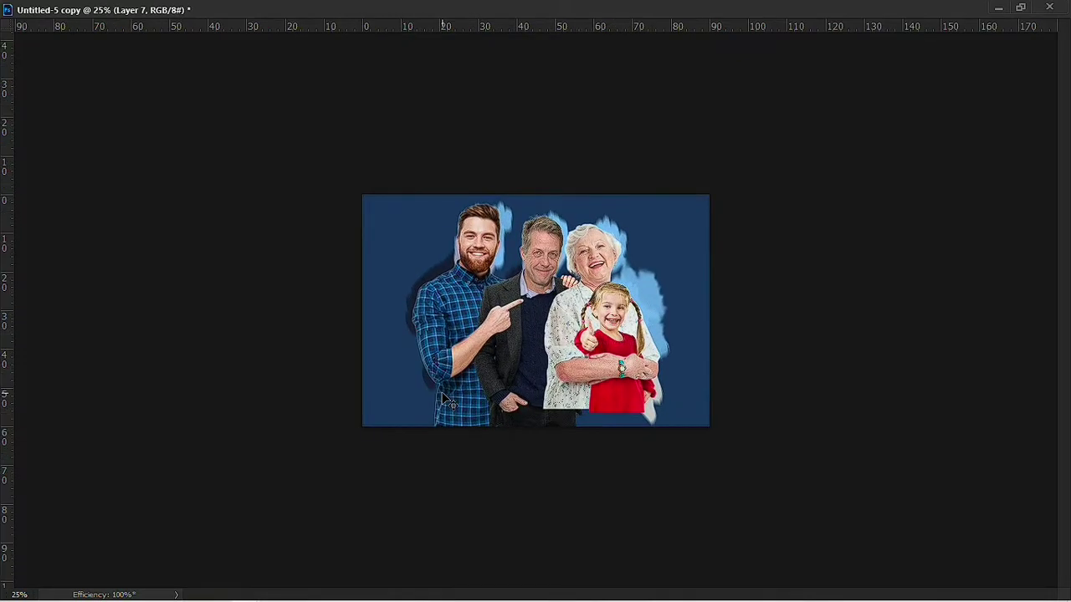
pyautogui.hotkey('ctrl', '+')
pyautogui.hotkey('ctrl', '+')
pyautogui.hotkey('ctrl', '+')
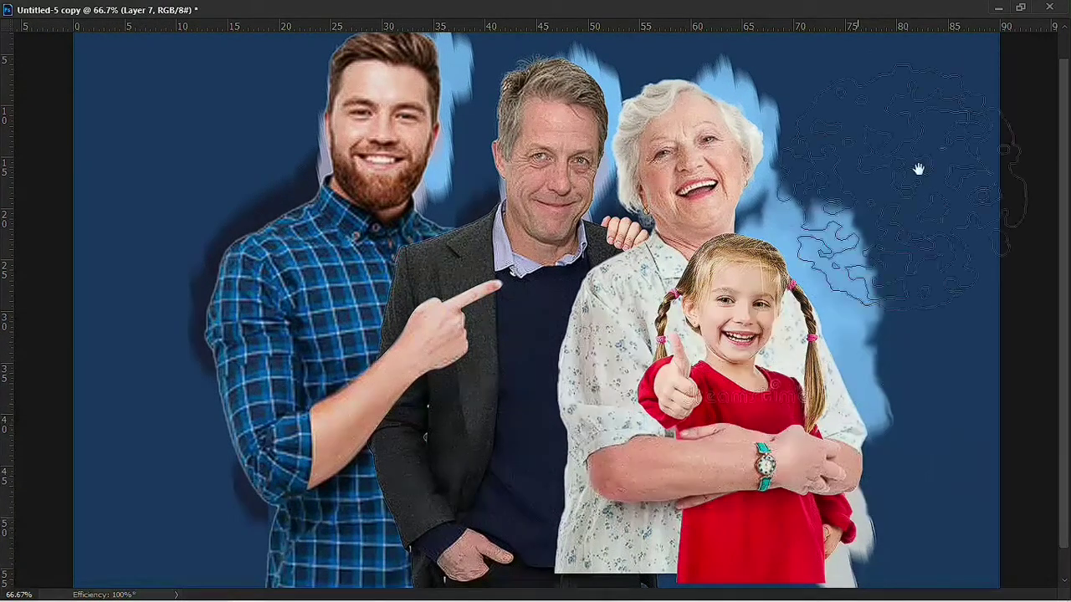
pyautogui.click(1020, 8)
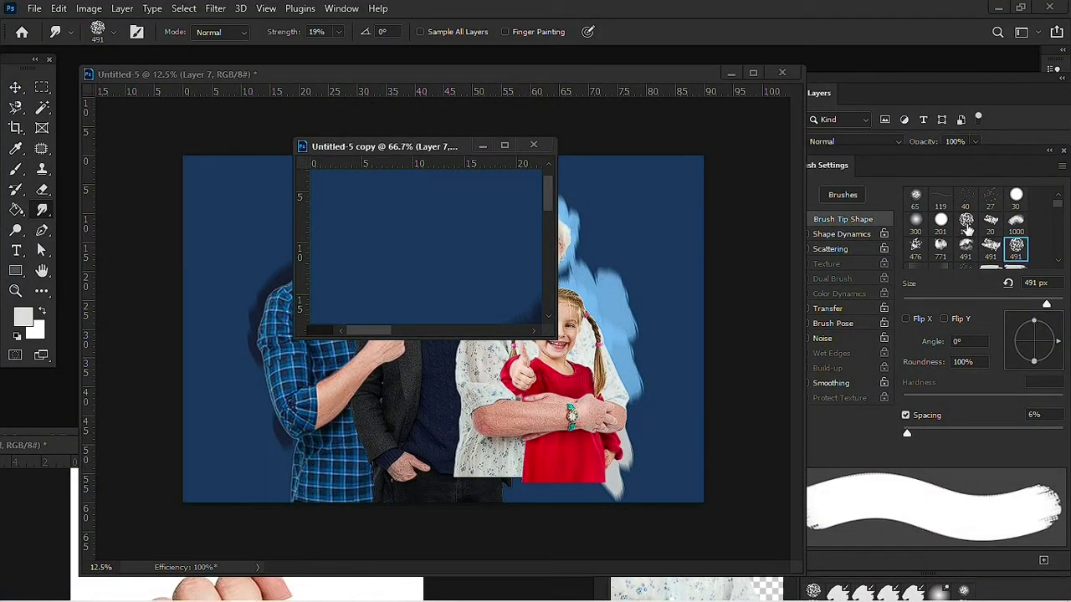
pyautogui.click(504, 146)
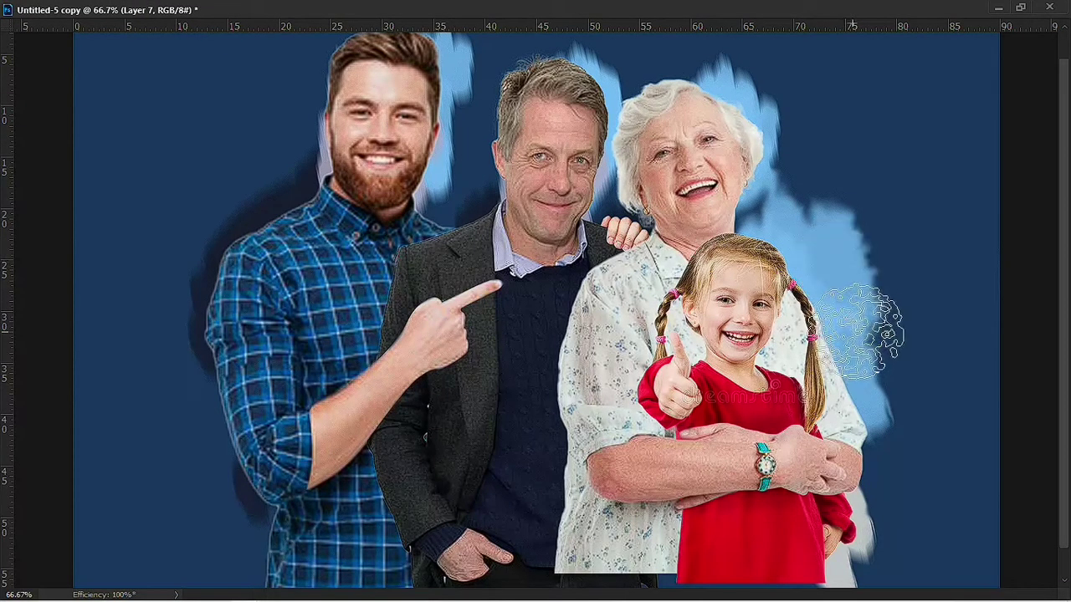
pyautogui.scroll(-1, 862, 494)
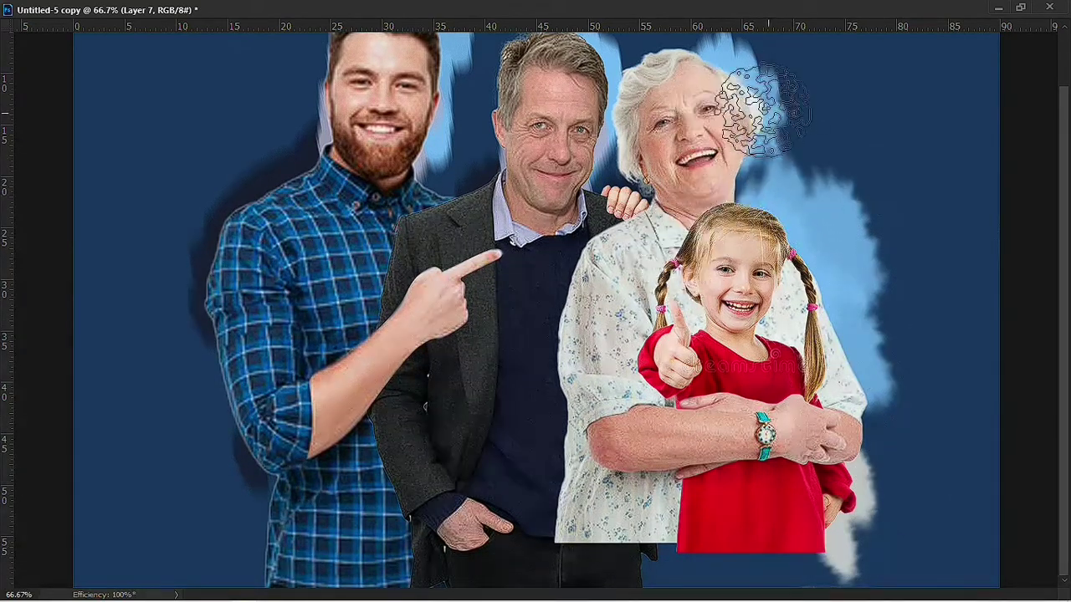
pyautogui.scroll(2, 694, 289)
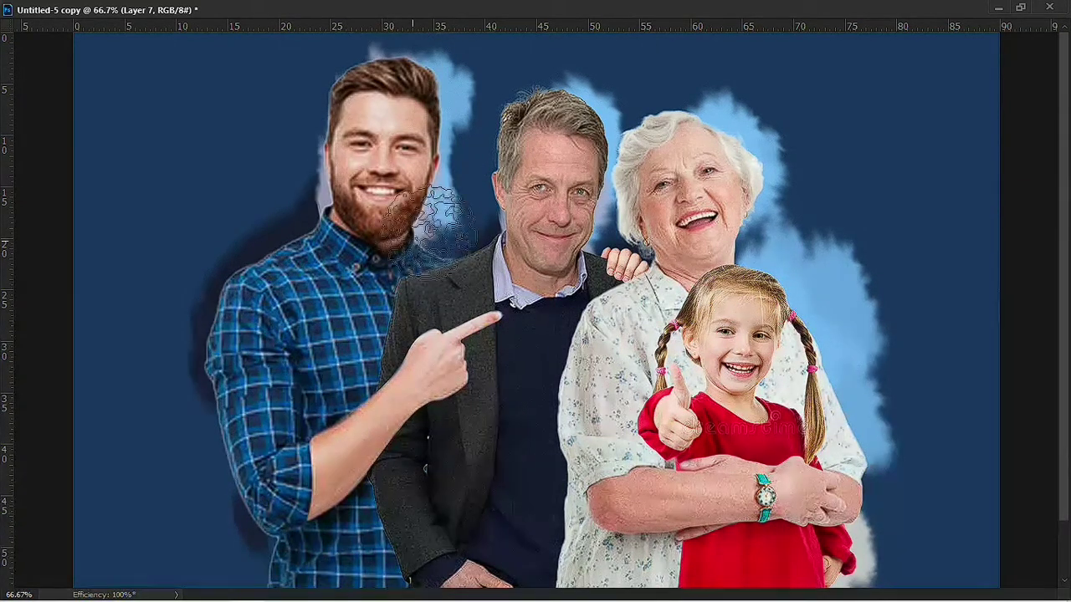
pyautogui.moveTo(230, 286)
pyautogui.mouseDown()
pyautogui.moveTo(213, 402)
pyautogui.moveTo(277, 552)
pyautogui.mouseUp()
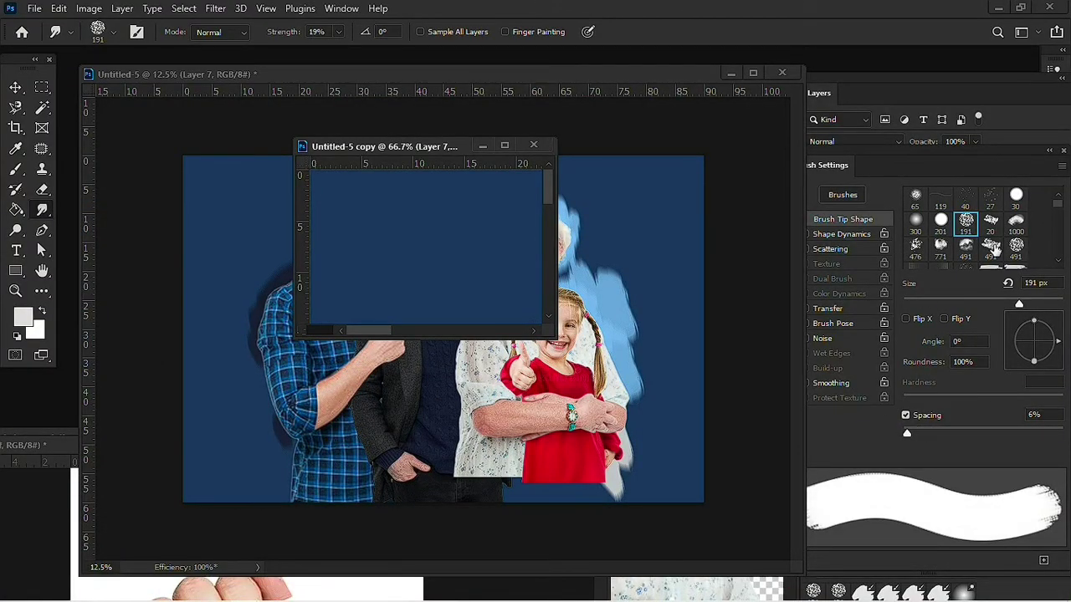
# Choose the 100 px textured brush tip and restore the copy to a floating window
pyautogui.scroll(-1, 994, 244)
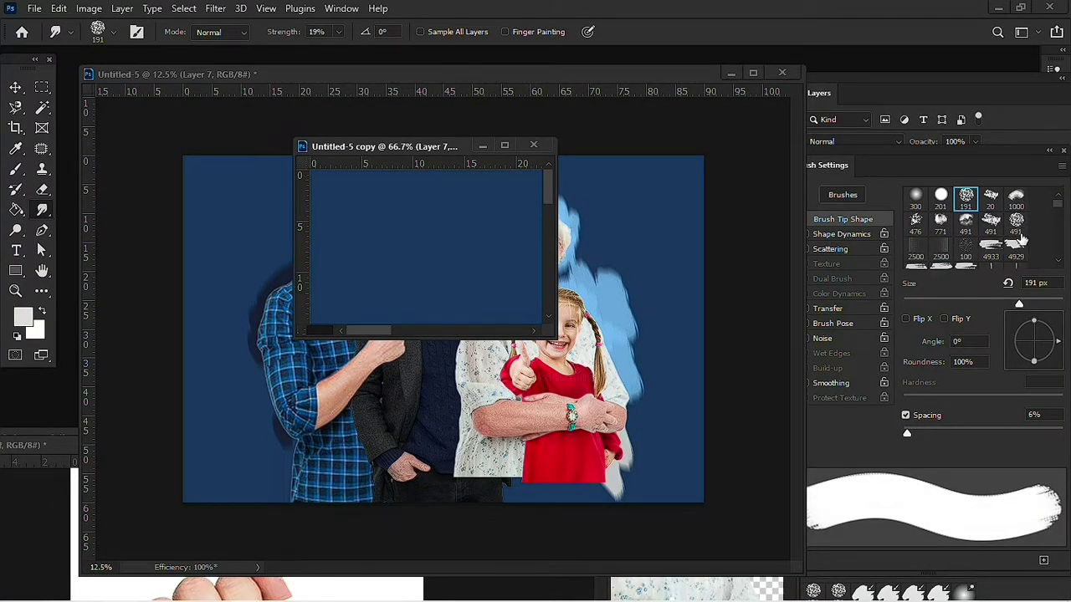
pyautogui.scroll(-1, 971, 226)
pyautogui.click(965, 223)
pyautogui.click(502, 150)
pyautogui.rightClick(739, 318)
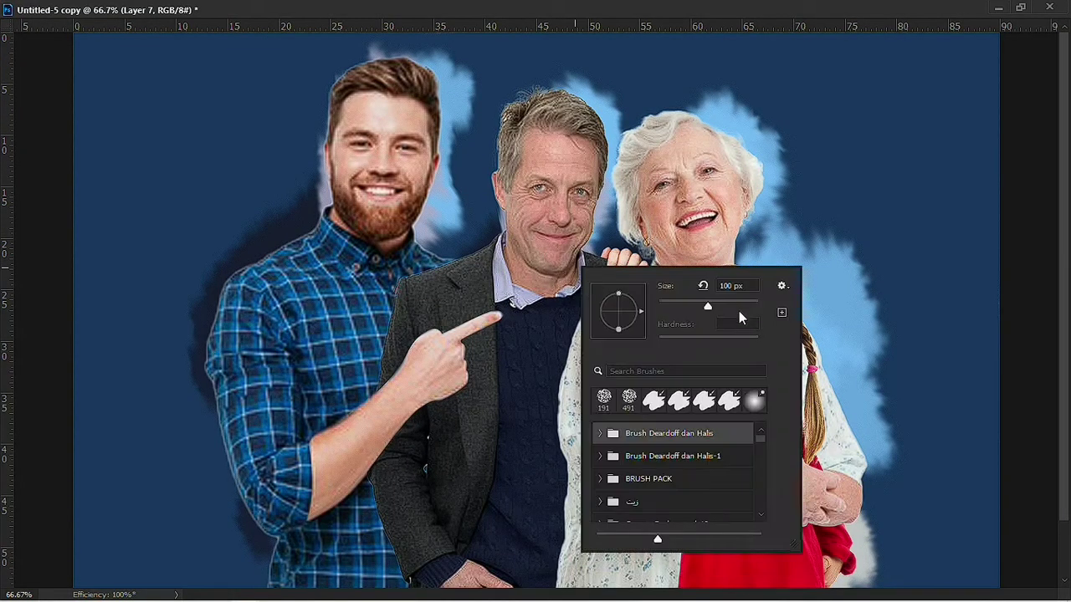
pyautogui.press('Return')
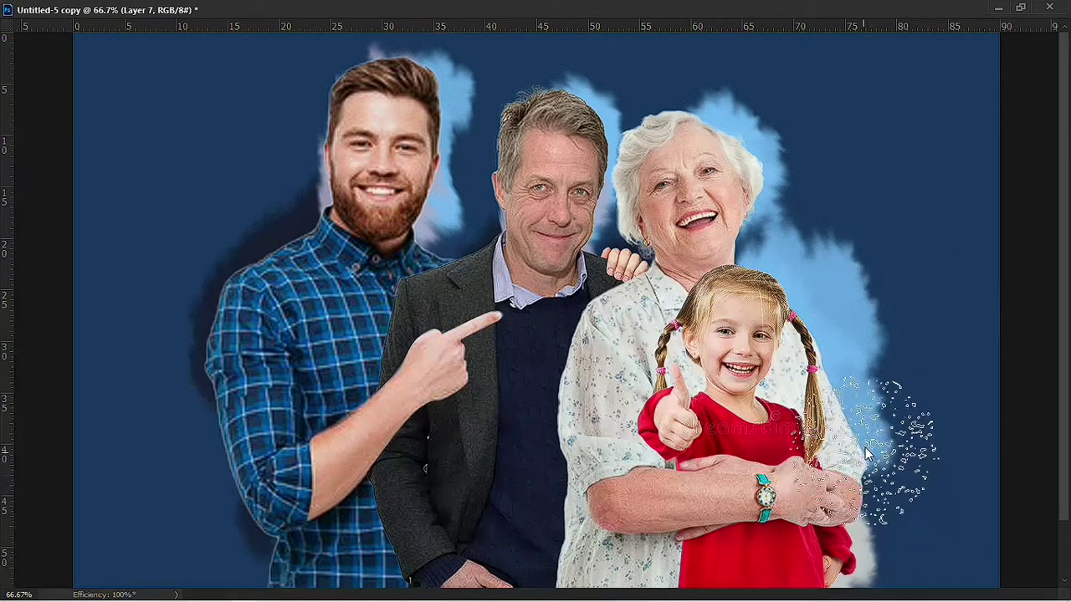
pyautogui.click(1020, 7)
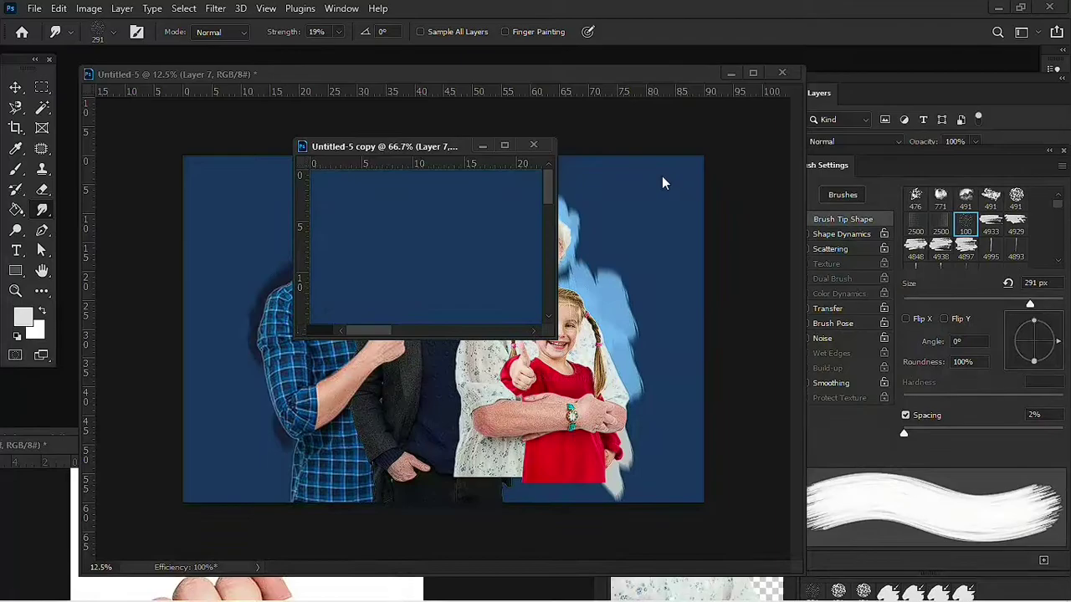
pyautogui.click(460, 170)
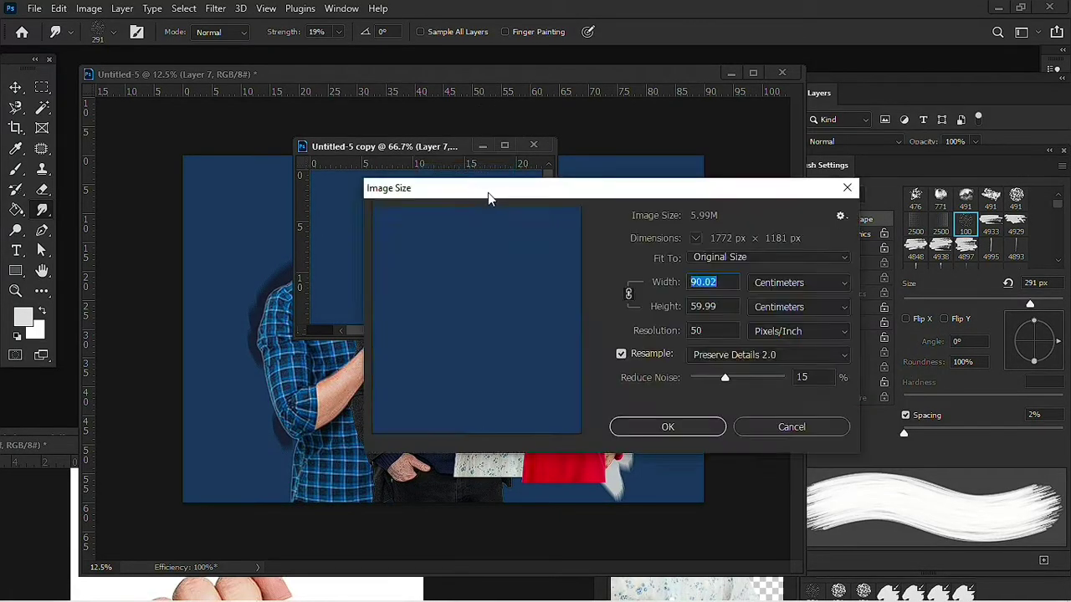
# Resize the copy to 50 cm wide in Image Size
pyautogui.click(841, 186)
pyautogui.click(504, 146)
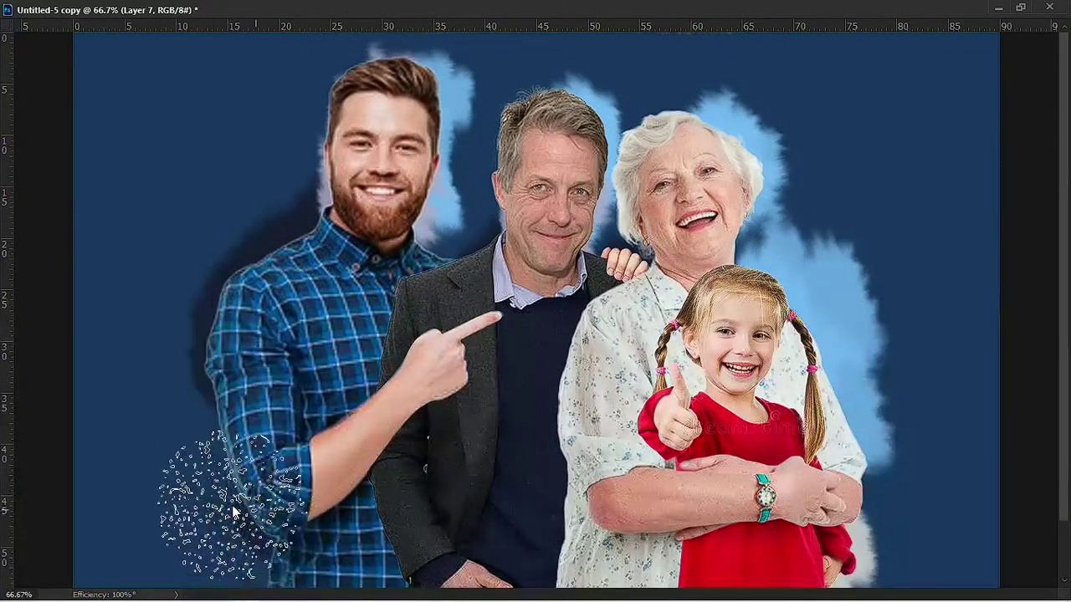
pyautogui.hotkey('ctrl', 'alt', 'i')
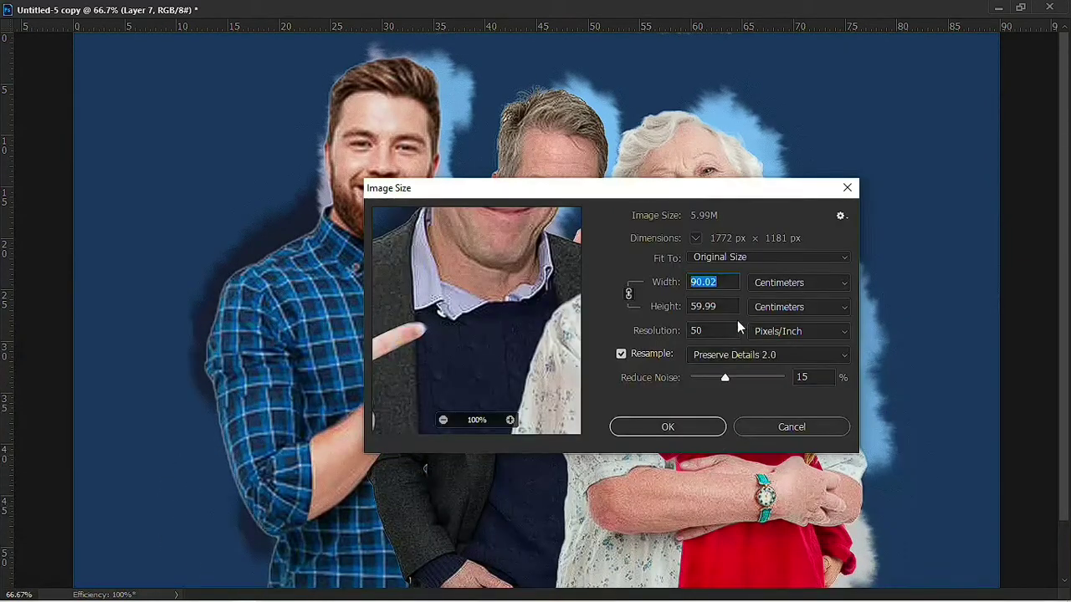
pyautogui.write('50')
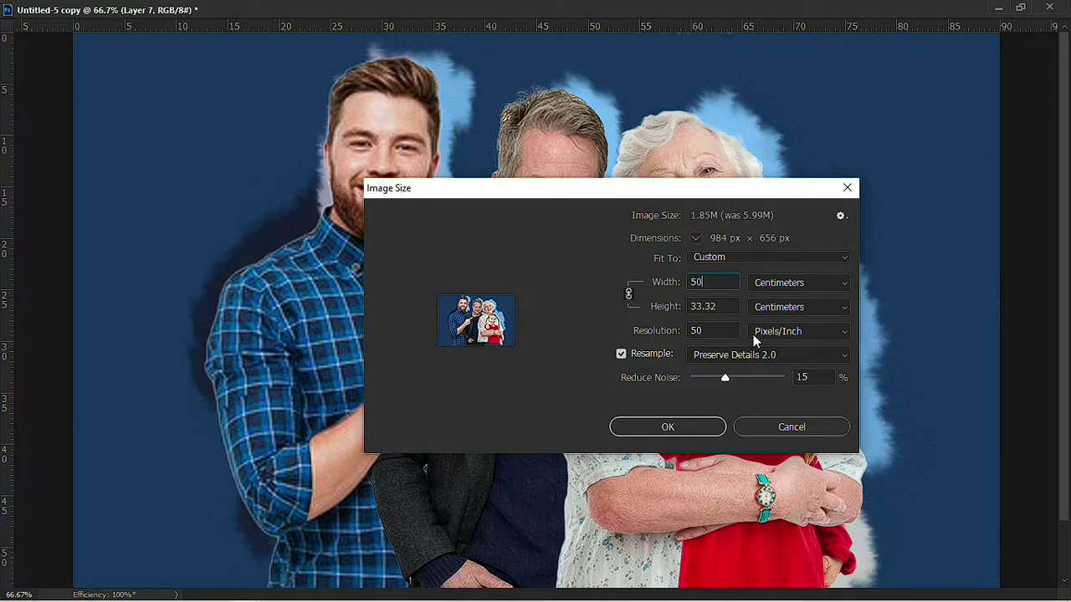
pyautogui.click(675, 433)
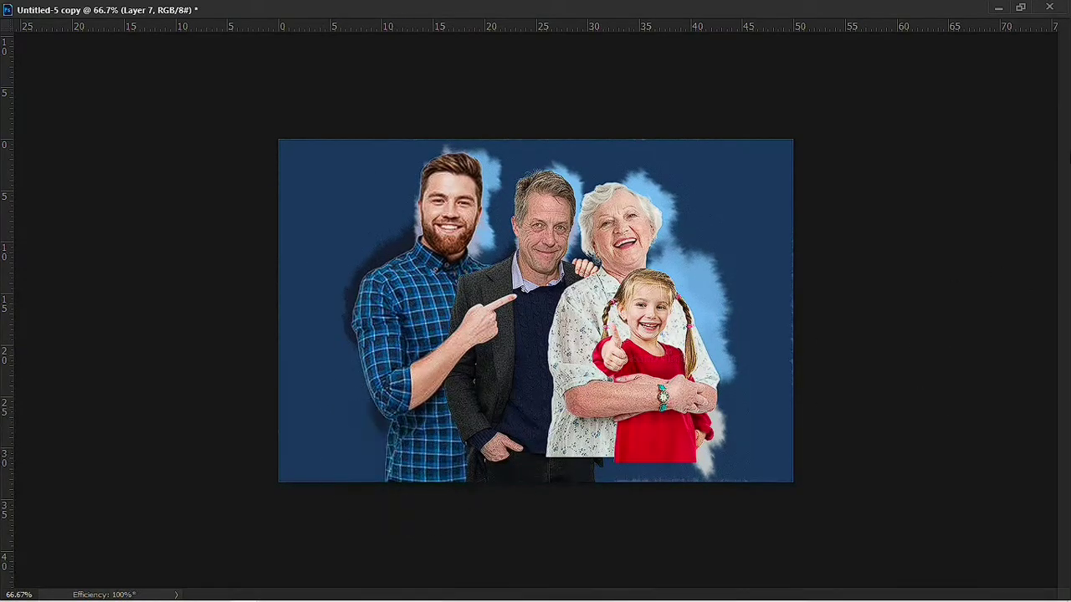
# Choose a different brush tip and place the copy's window beside Untitled-5
pyautogui.click(1020, 9)
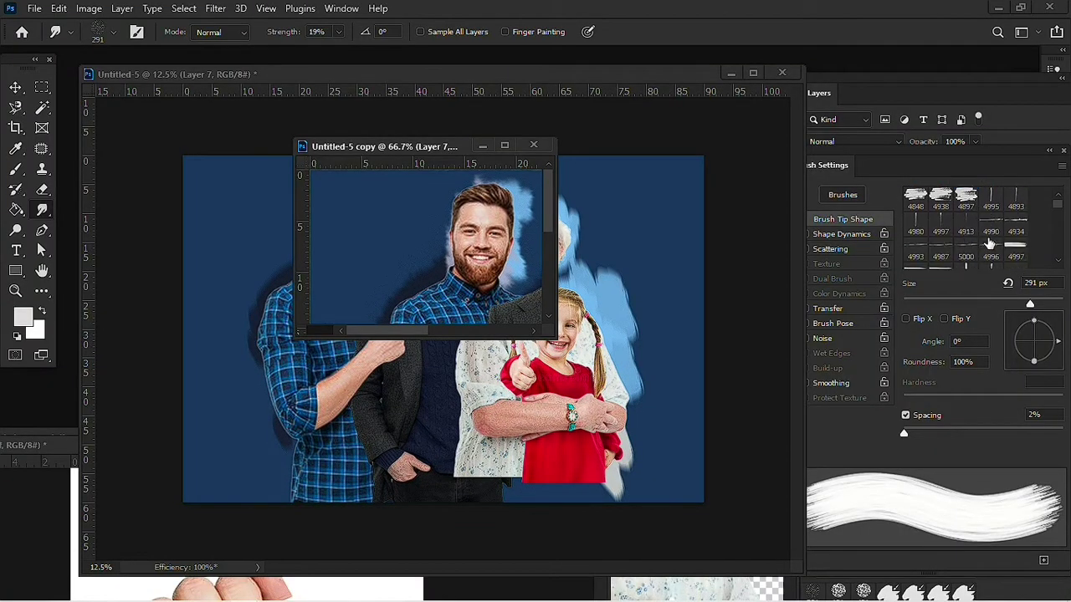
pyautogui.scroll(5, 989, 243)
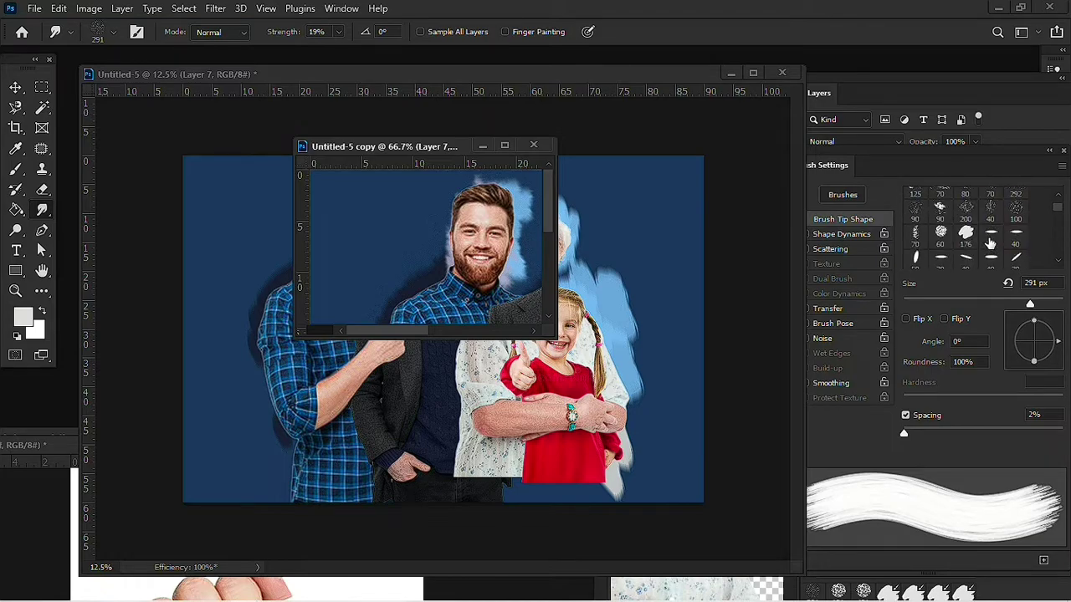
pyautogui.click(1018, 214)
pyautogui.click(504, 148)
pyautogui.rightClick(575, 294)
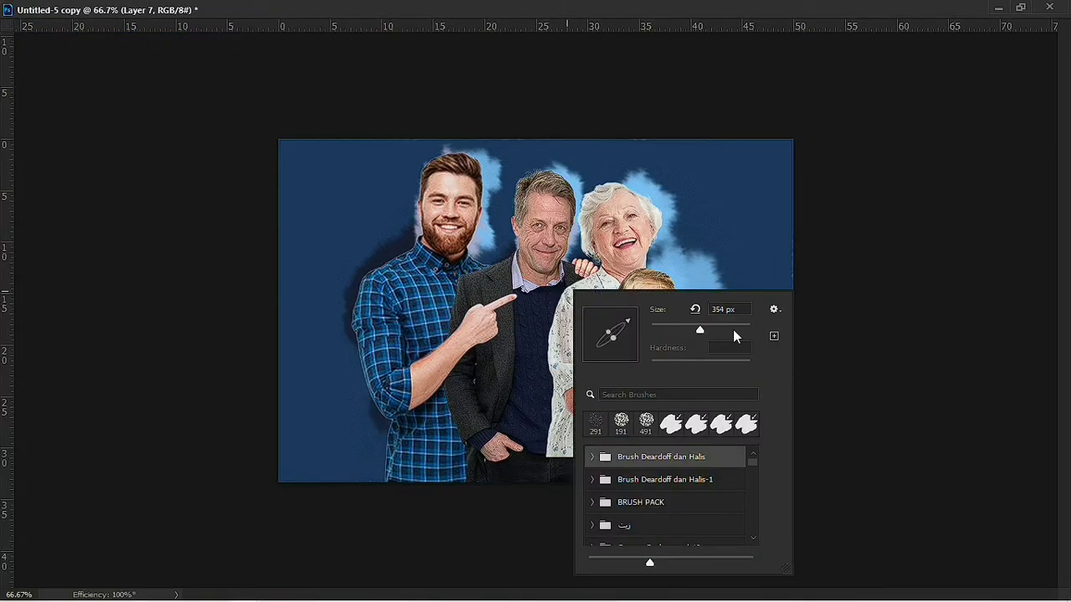
pyautogui.press('Return')
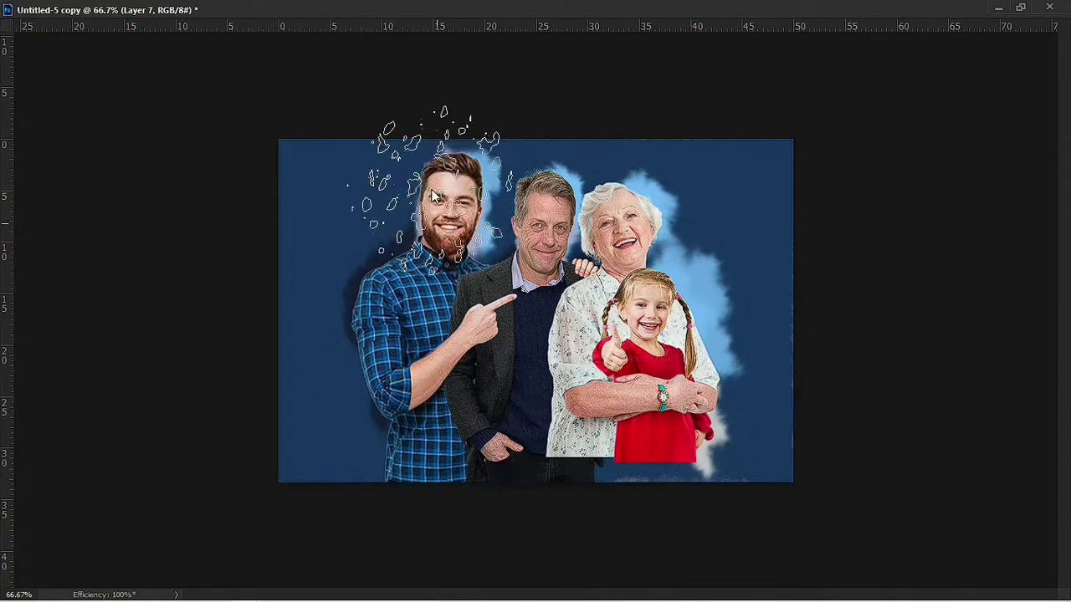
pyautogui.click(1020, 7)
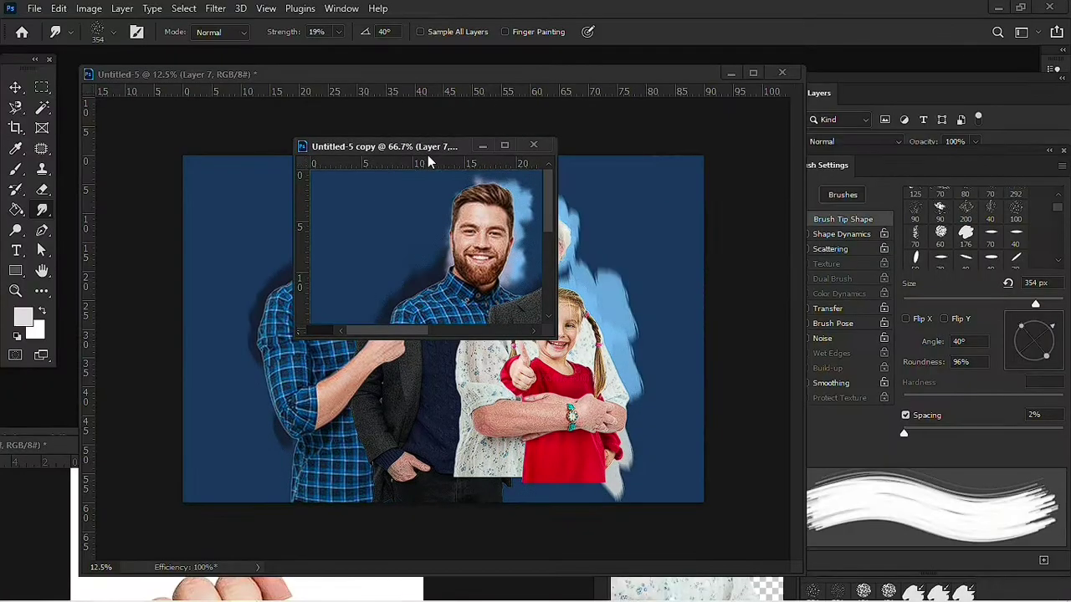
pyautogui.moveTo(427, 155); pyautogui.dragTo(843, 190)
# Move the light-blue stroke layer up-left in Untitled-5 and scale it to fill the canvas
pyautogui.press('v')
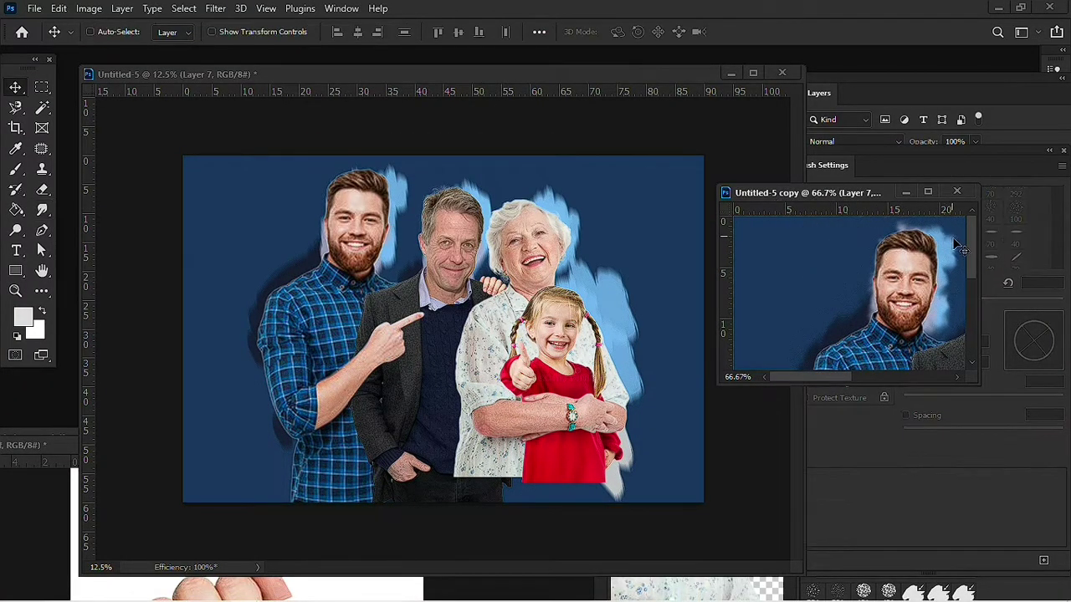
pyautogui.click(485, 267)
pyautogui.moveTo(433, 285); pyautogui.dragTo(280, 192)
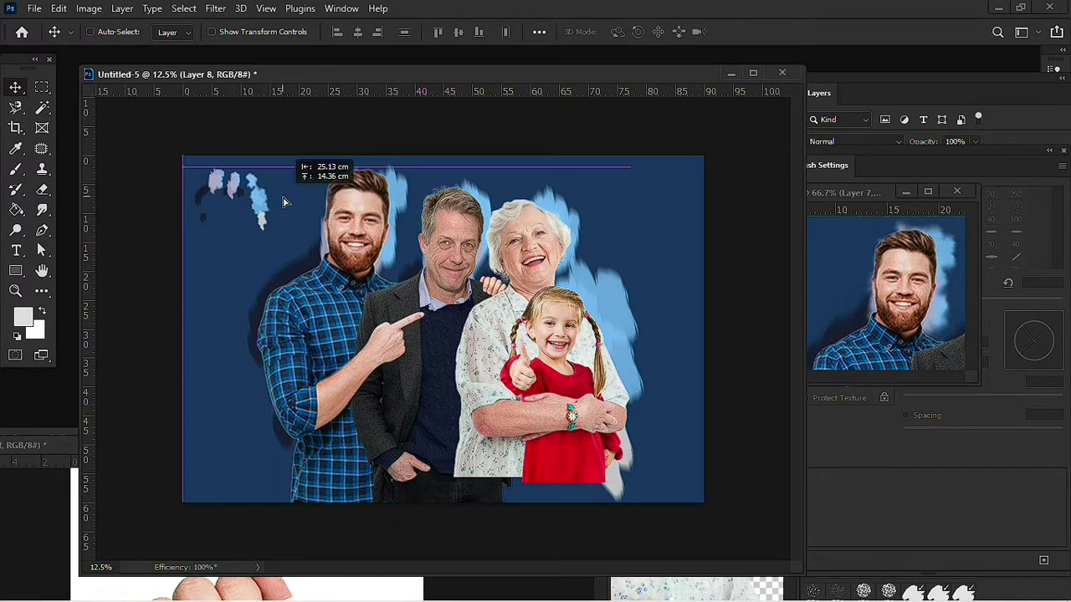
pyautogui.moveTo(272, 237)
pyautogui.mouseDown()
pyautogui.moveTo(249, 199)
pyautogui.moveTo(707, 504)
pyautogui.mouseUp()
pyautogui.hotkey('ctrl', 't')
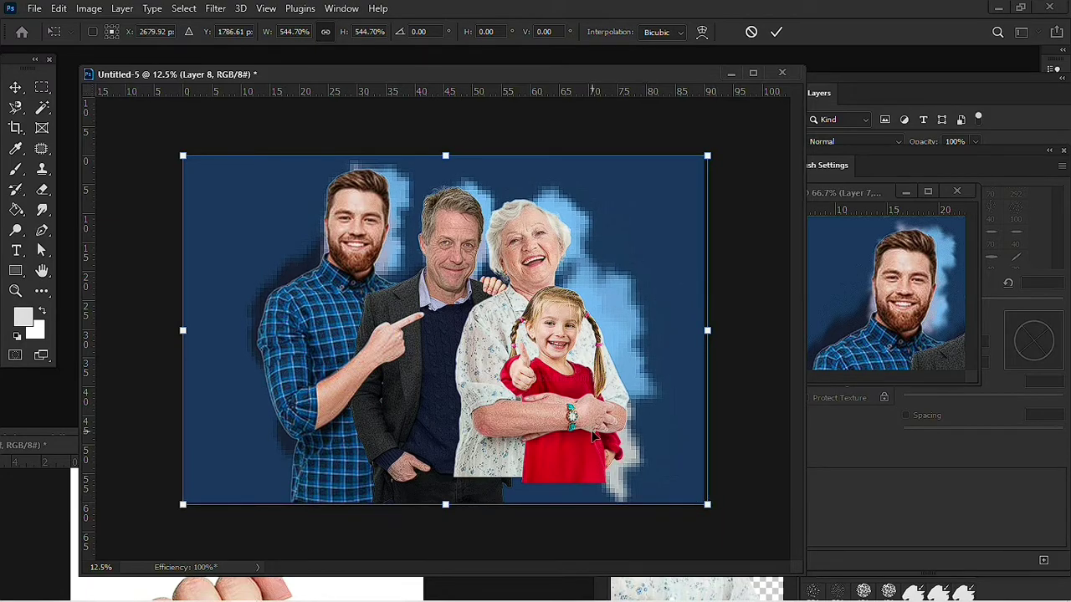
pyautogui.press('Return')
pyautogui.moveTo(592, 435); pyautogui.dragTo(597, 385)
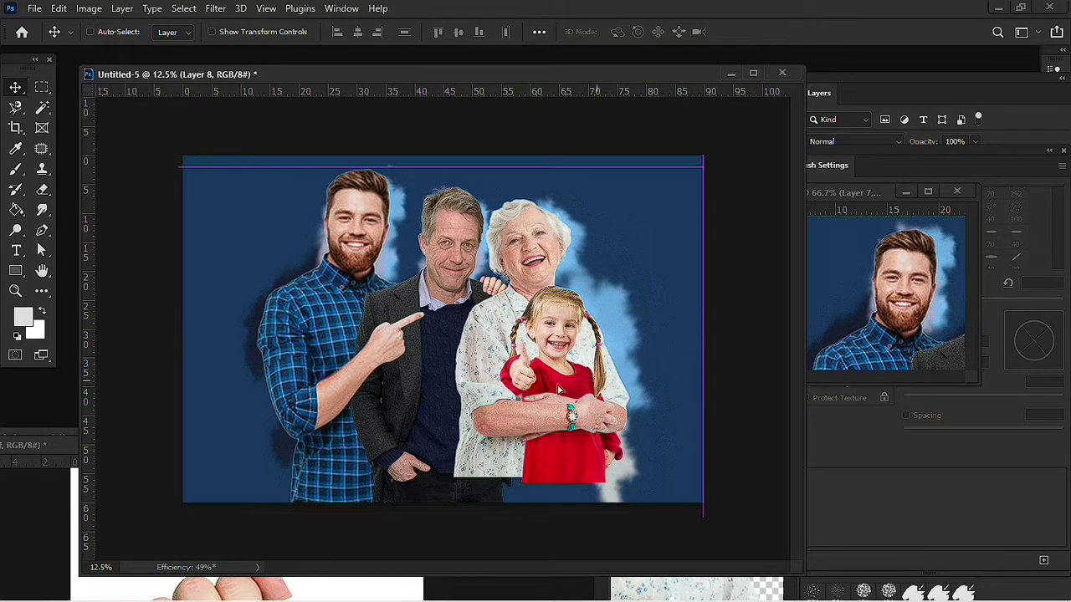
# Select Layer 8 copy and erase its strokes off the family, then switch to Firefox
pyautogui.moveTo(406, 262); pyautogui.dragTo(398, 195)
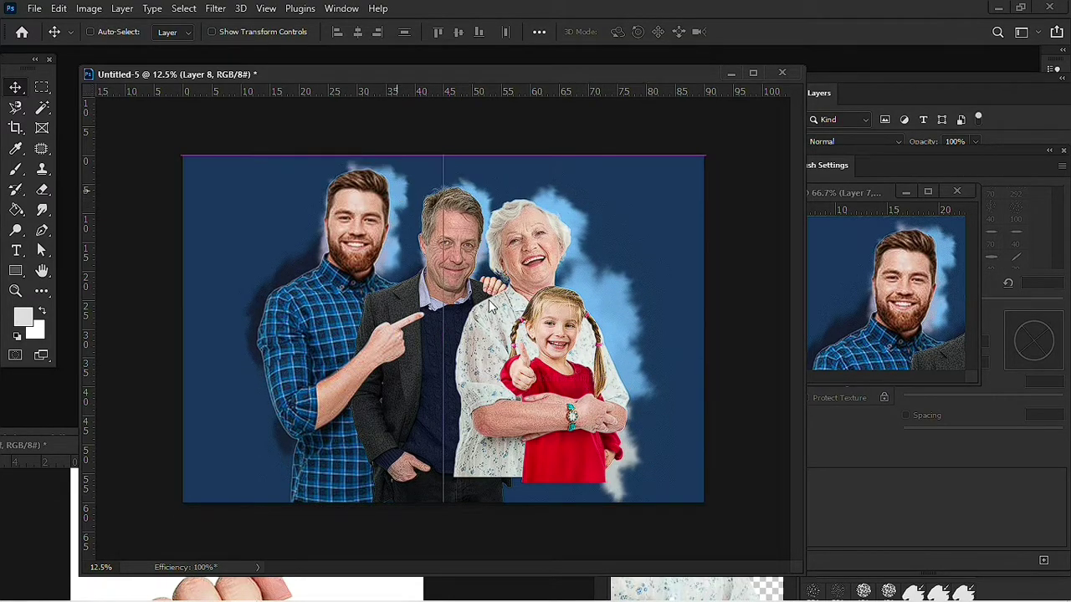
pyautogui.rightClick(637, 231)
pyautogui.click(651, 238)
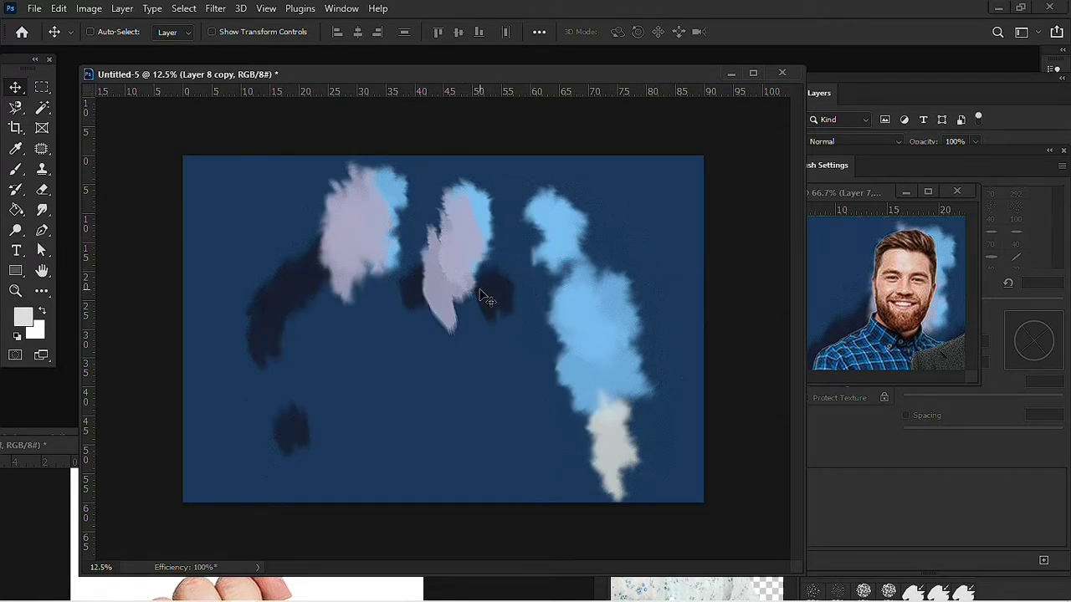
pyautogui.press('e')
pyautogui.moveTo(489, 301)
pyautogui.mouseDown()
pyautogui.moveTo(410, 397)
pyautogui.moveTo(479, 194)
pyautogui.mouseUp()
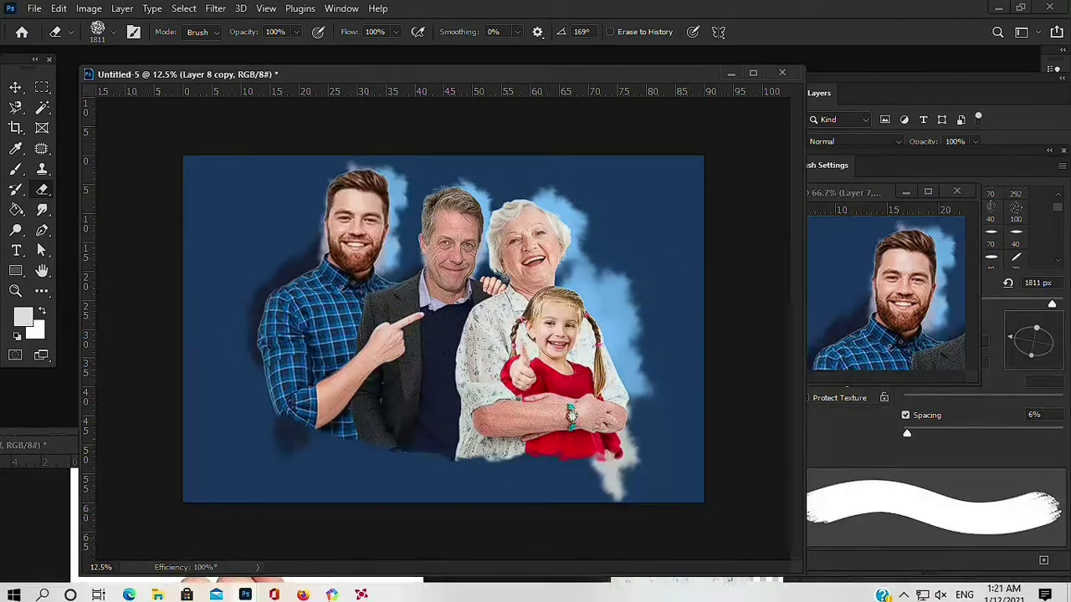
pyautogui.click(302, 594)
# Search images for 'portrait back' and copy the blue cloudy studio backdrop image
pyautogui.click(531, 28)
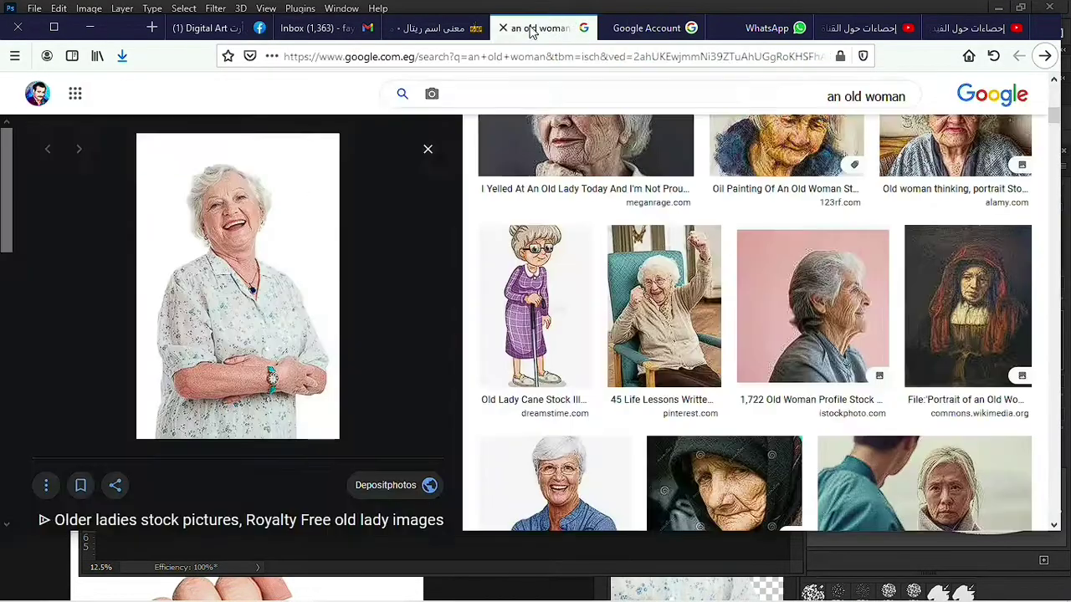
pyautogui.click(428, 149)
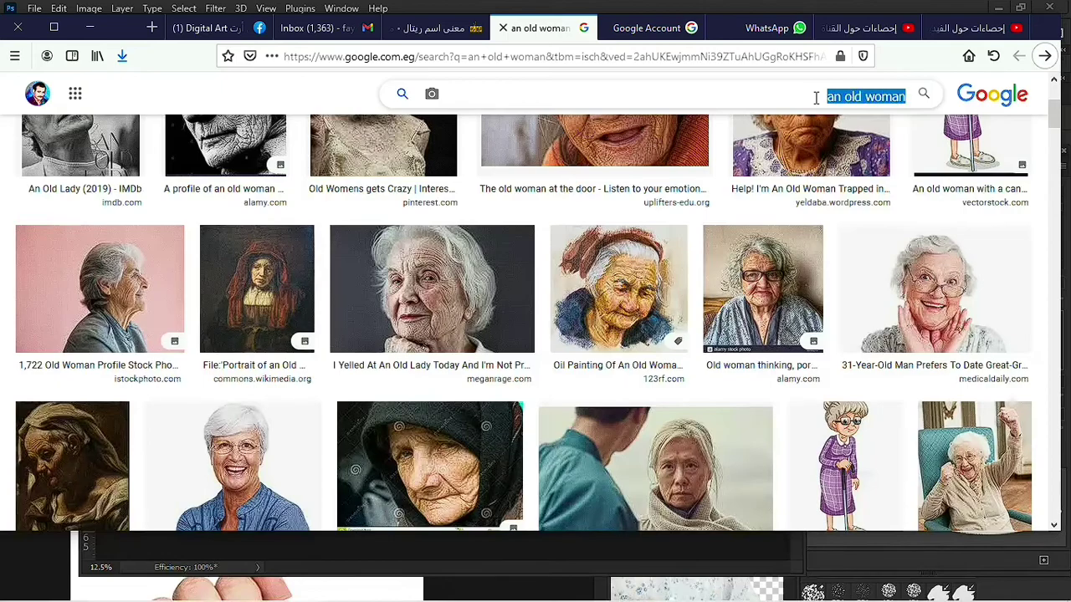
pyautogui.write('portra')
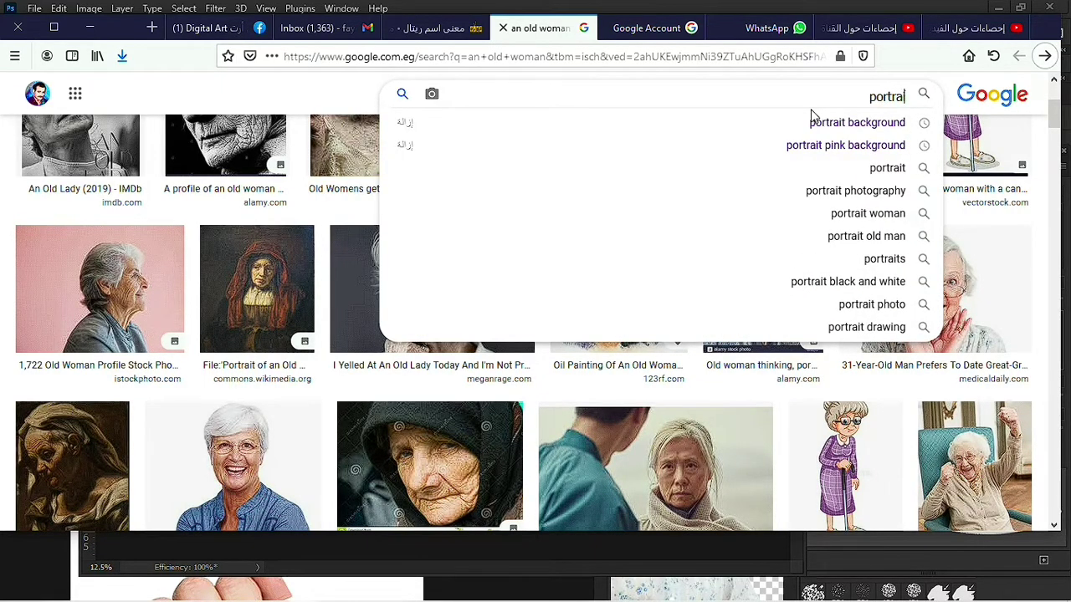
pyautogui.write('it back')
pyautogui.click(809, 122)
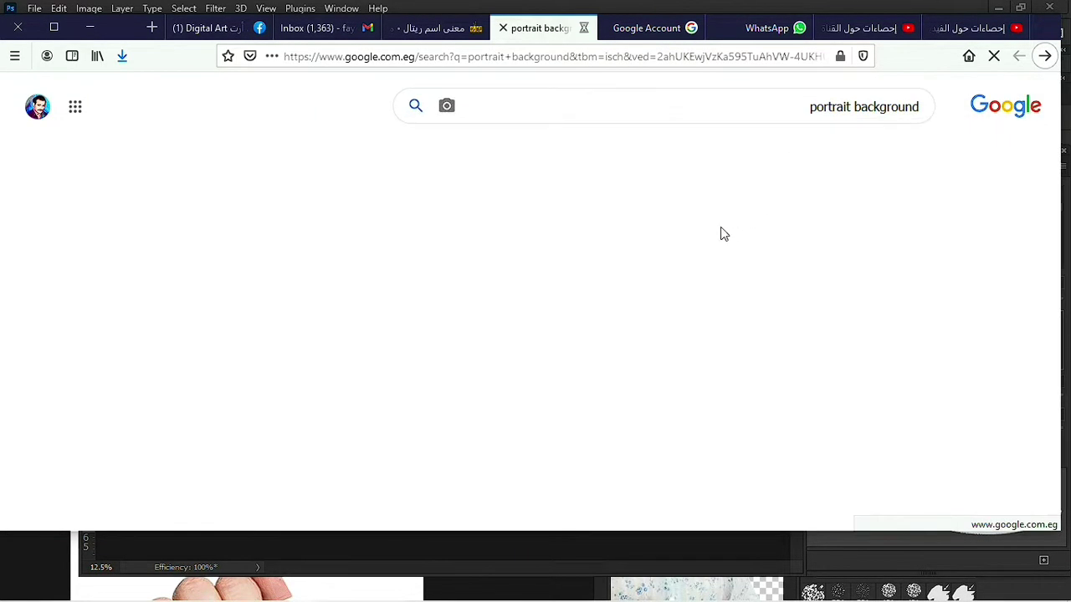
pyautogui.scroll(-2, 574, 285)
pyautogui.scroll(1, 574, 282)
pyautogui.click(658, 235)
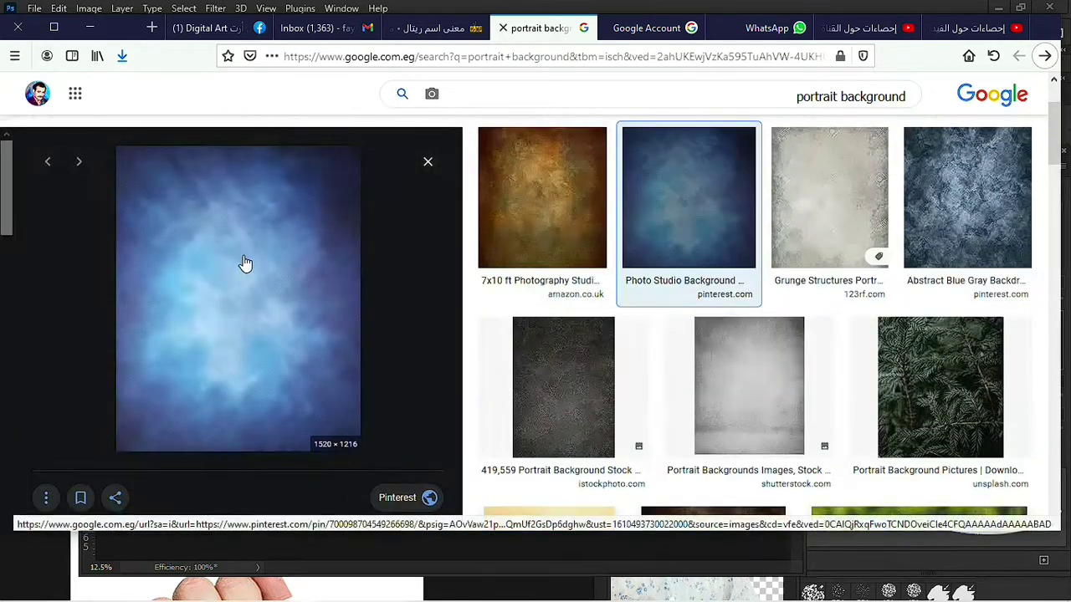
pyautogui.rightClick(244, 259)
pyautogui.click(365, 398)
# Paste the backdrop as a new layer, rotated 90° clockwise and scaled to cover the canvas
pyautogui.hotkey('alt', 'Tab')
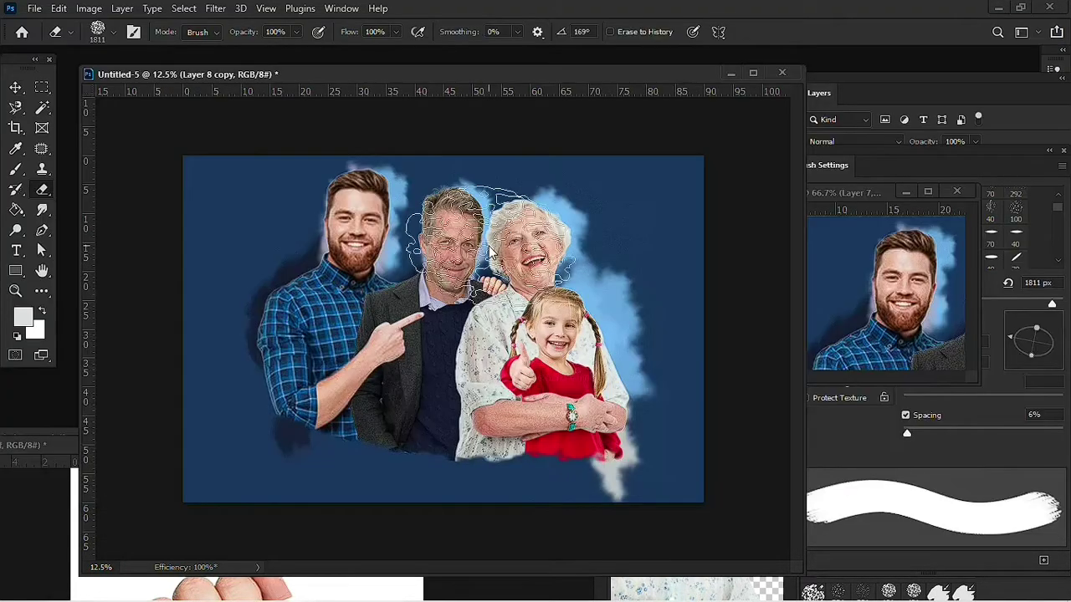
pyautogui.hotkey('ctrl', 'v')
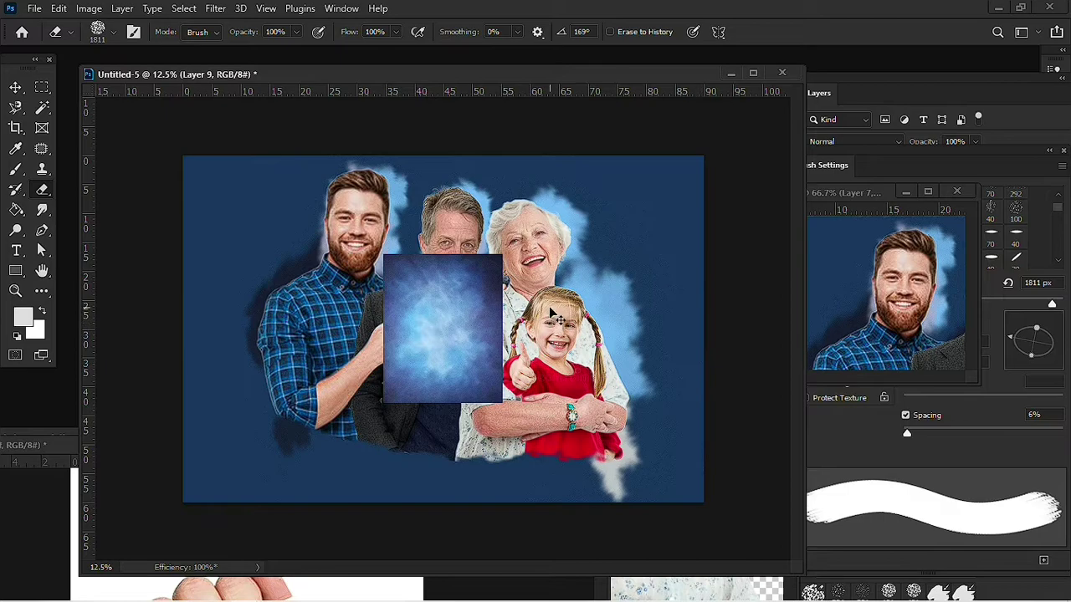
pyautogui.hotkey('ctrl', 't')
pyautogui.rightClick(438, 310)
pyautogui.click(498, 256)
pyautogui.moveTo(512, 269); pyautogui.dragTo(708, 166)
pyautogui.moveTo(368, 389); pyautogui.dragTo(178, 540)
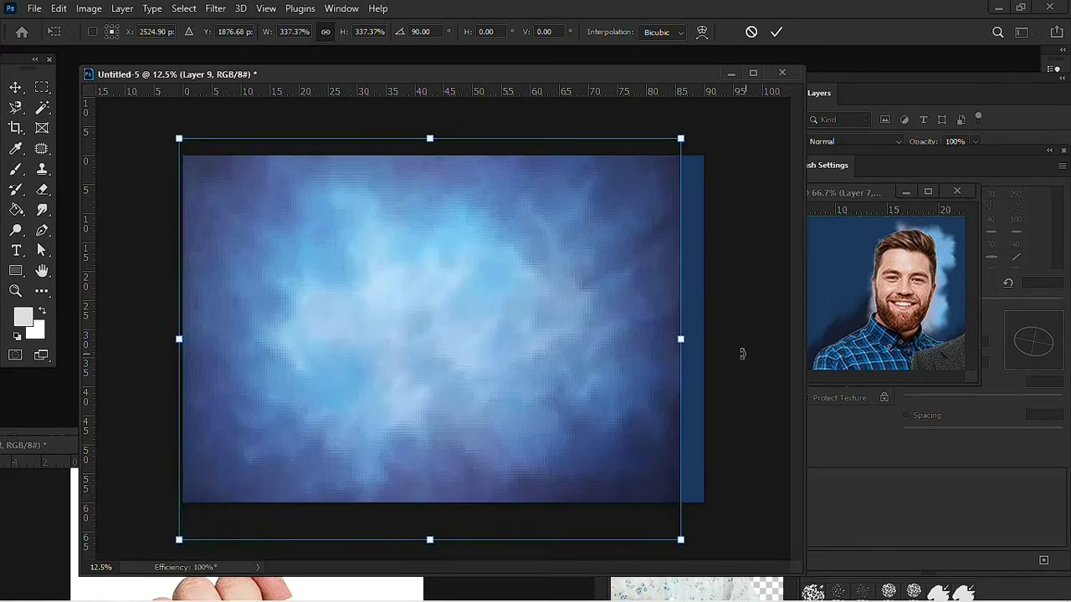
pyautogui.moveTo(681, 339); pyautogui.dragTo(703, 339)
pyautogui.press('Return')
# Pick Layer 8 copy, then Layer 9, from the layers listed under the canvas
pyautogui.press('e')
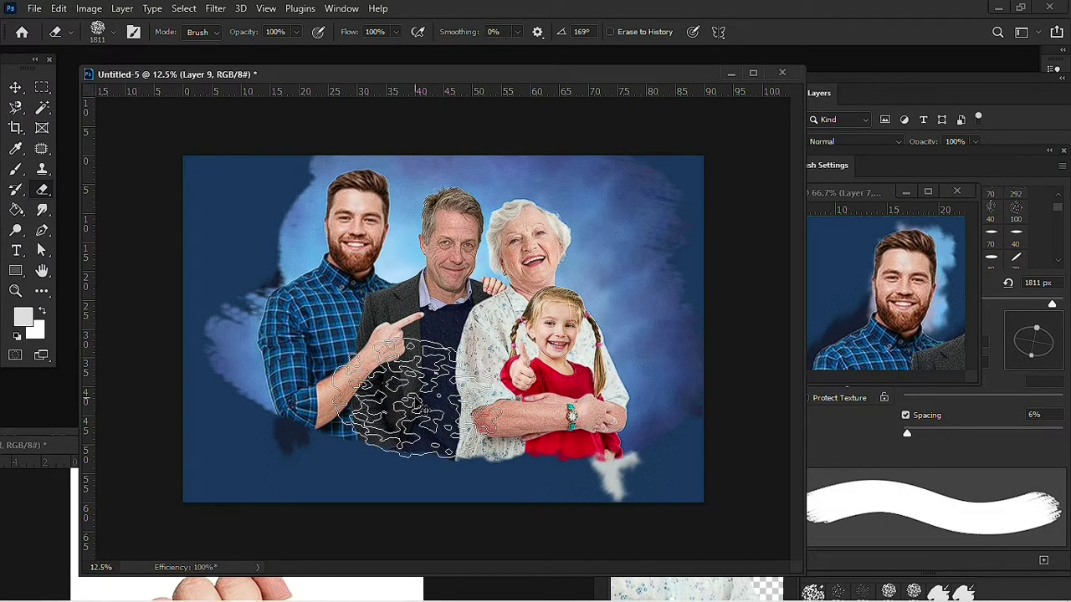
pyautogui.press('v')
pyautogui.rightClick(344, 462)
pyautogui.click(365, 469)
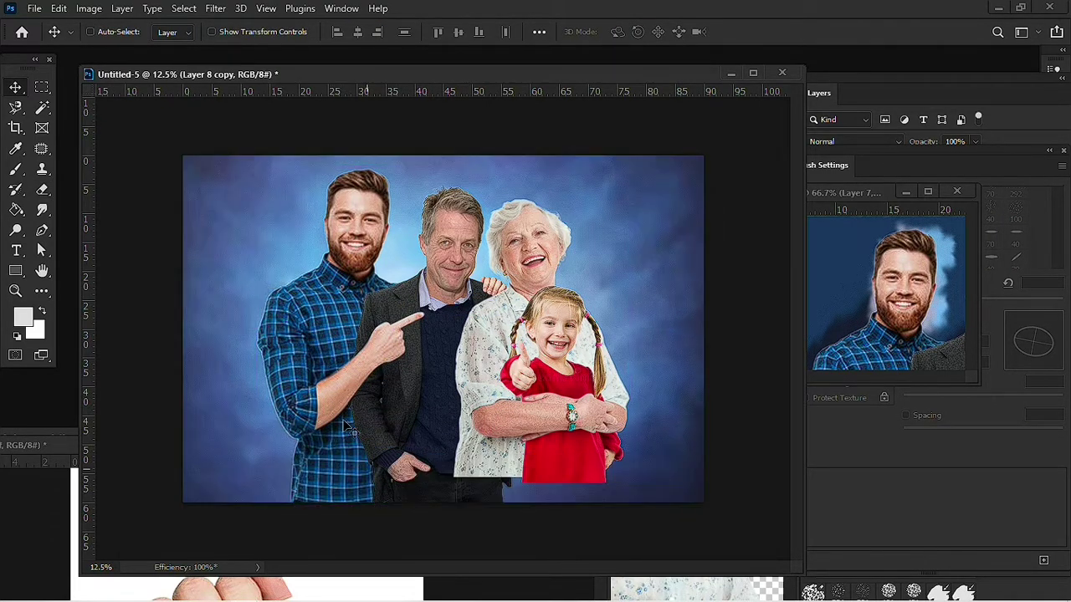
pyautogui.rightClick(400, 251)
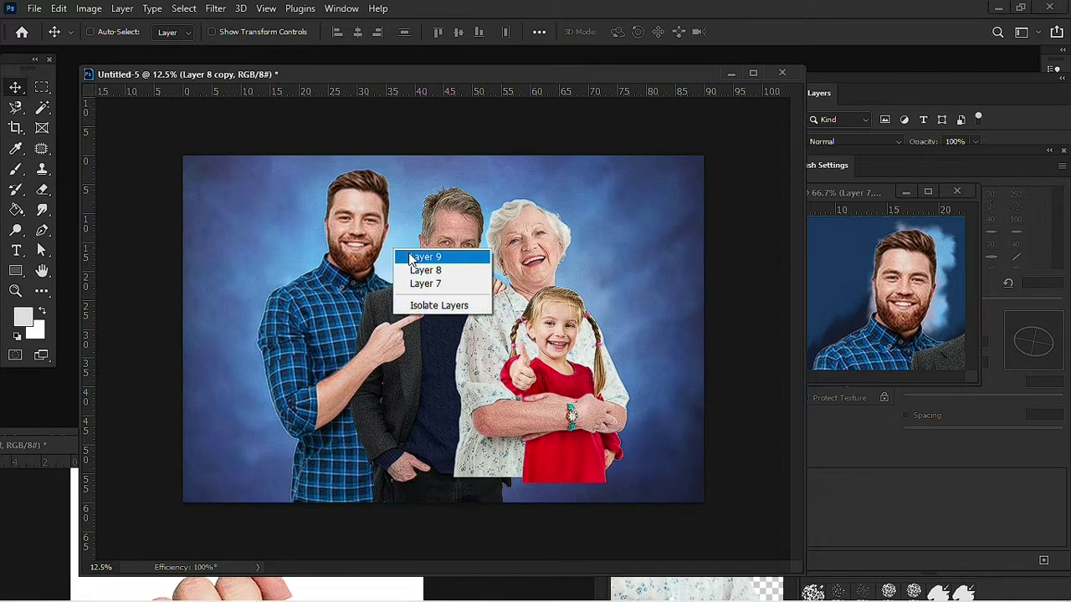
pyautogui.click(411, 255)
# Refit Layer 9's height so the backdrop reaches the canvas top and bottom
pyautogui.hotkey('ctrl', 't')
pyautogui.moveTo(441, 137); pyautogui.dragTo(442, 190)
pyautogui.moveTo(439, 485); pyautogui.dragTo(441, 505)
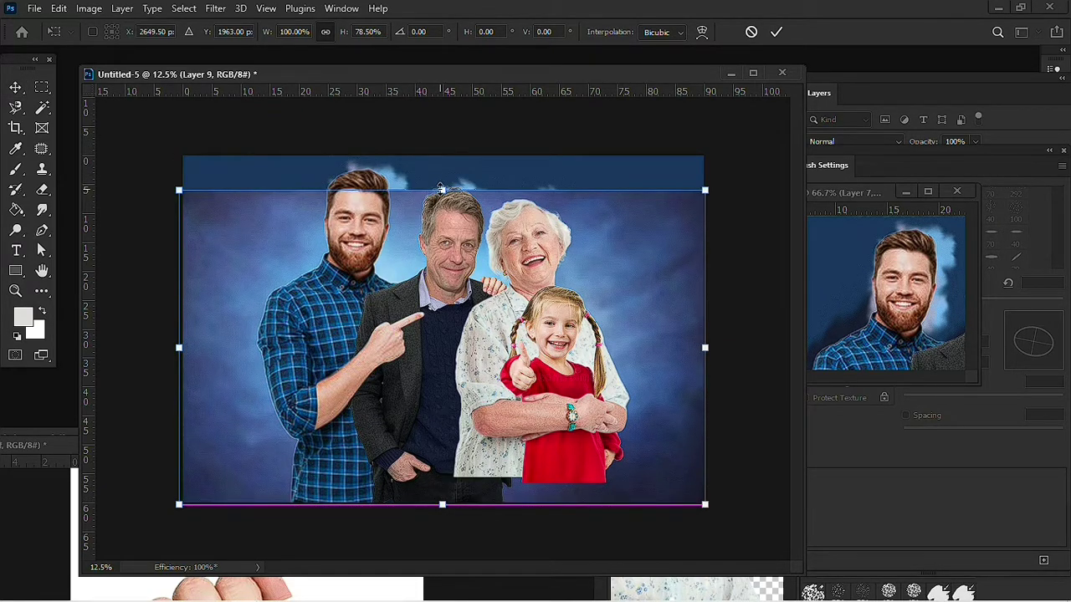
pyautogui.moveTo(441, 189); pyautogui.dragTo(441, 156)
pyautogui.press('Return')
pyautogui.click(16, 230)
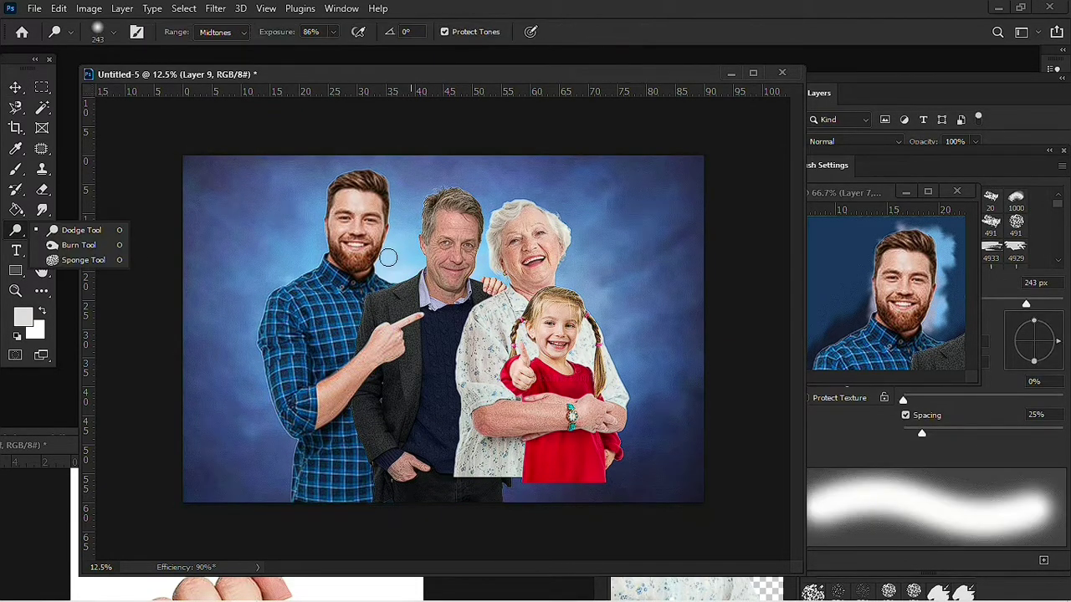
# Dodge the backdrop between the two men, then set the toning brush to 385 px
pyautogui.click(385, 253)
pyautogui.moveTo(389, 230); pyautogui.dragTo(403, 276)
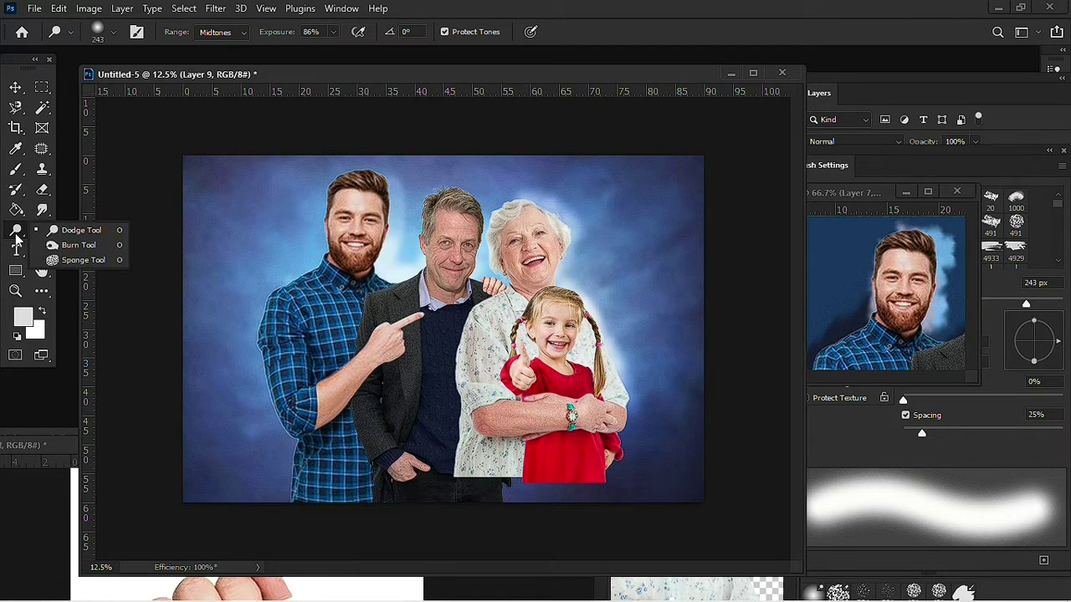
pyautogui.click(78, 245)
pyautogui.rightClick(473, 355)
pyautogui.press('Escape')
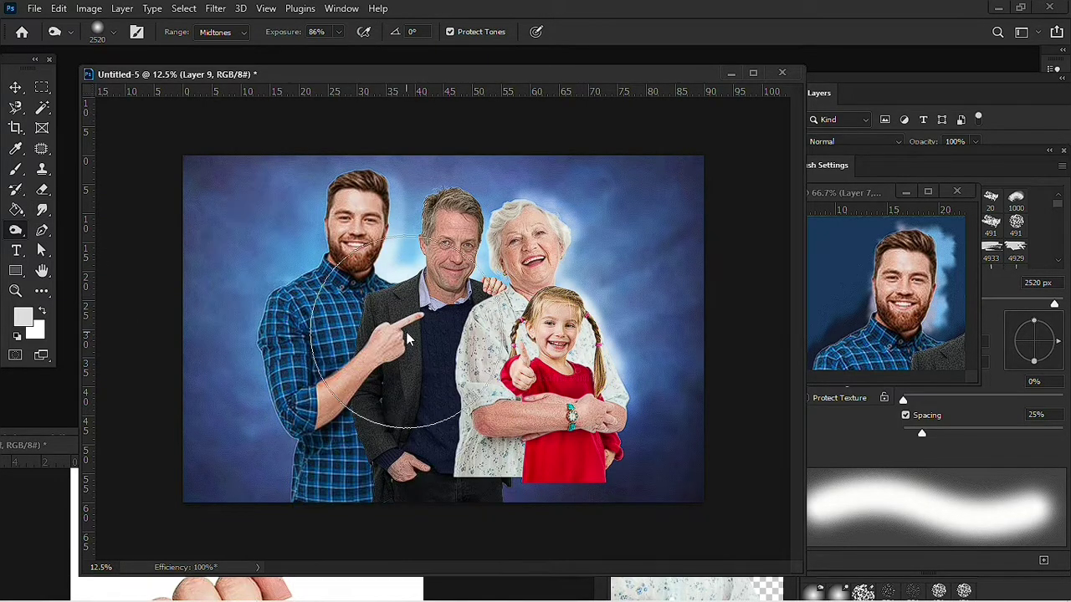
pyautogui.rightClick(418, 326)
pyautogui.moveTo(584, 358); pyautogui.dragTo(550, 358)
pyautogui.press('Return')
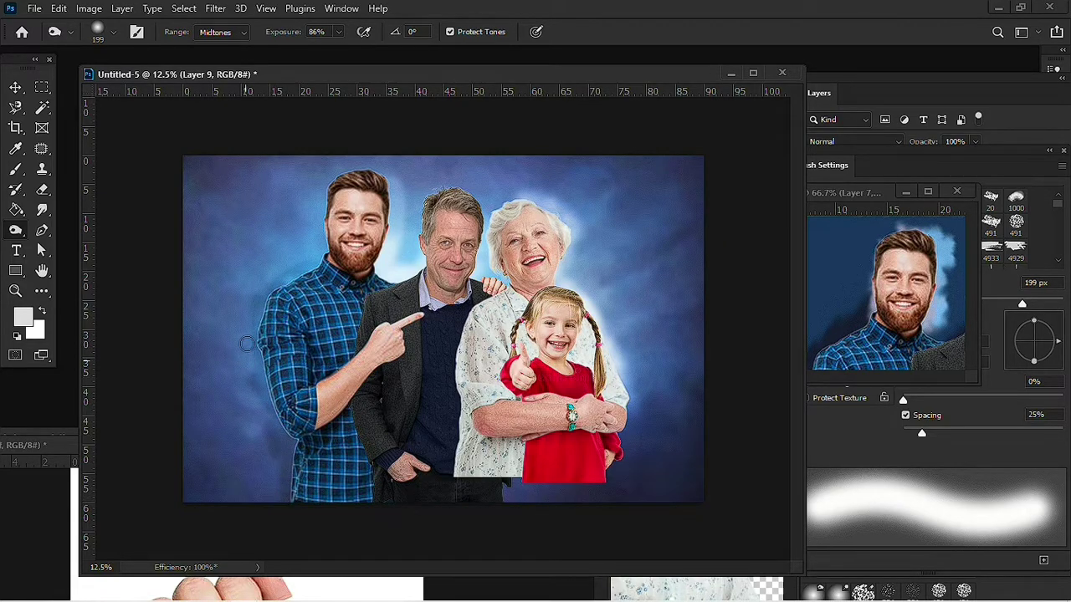
pyautogui.rightClick(320, 451)
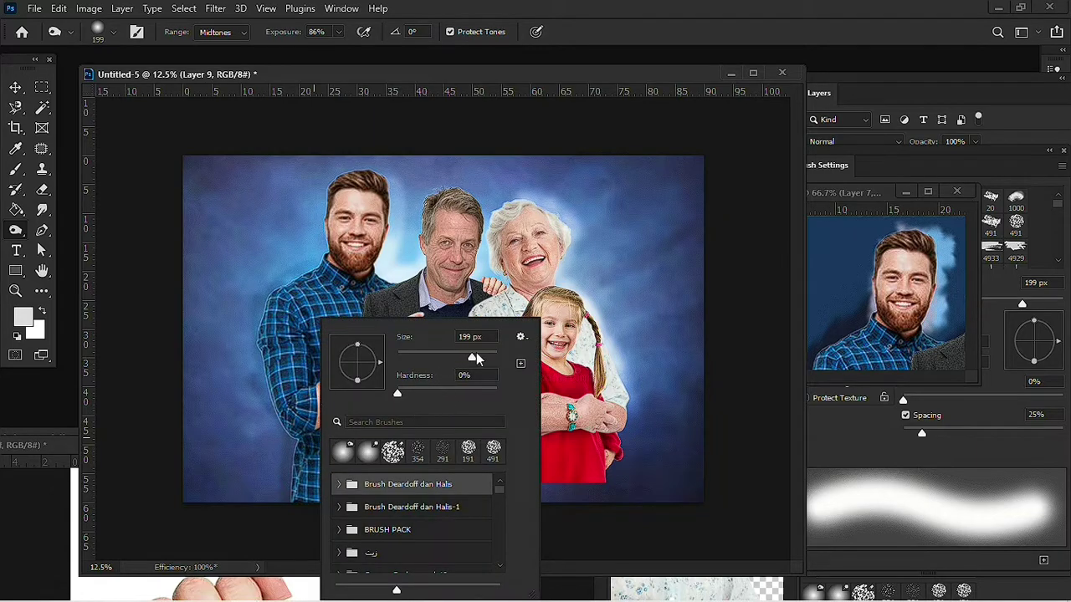
pyautogui.press('Return')
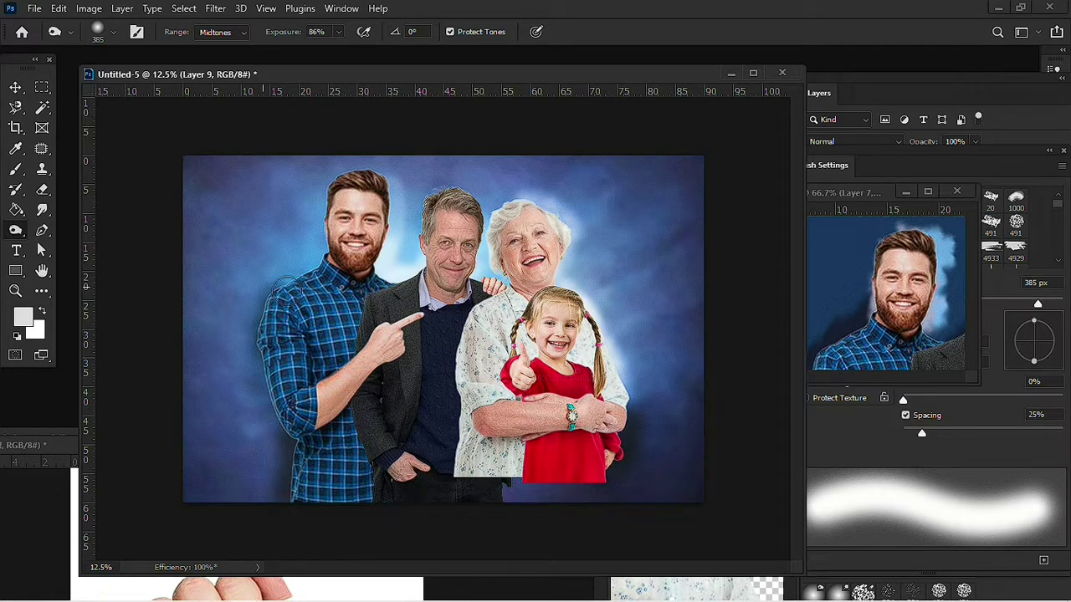
# Duplicate the blurred backdrop layer and bring the copy to the top of the stack
pyautogui.press('v')
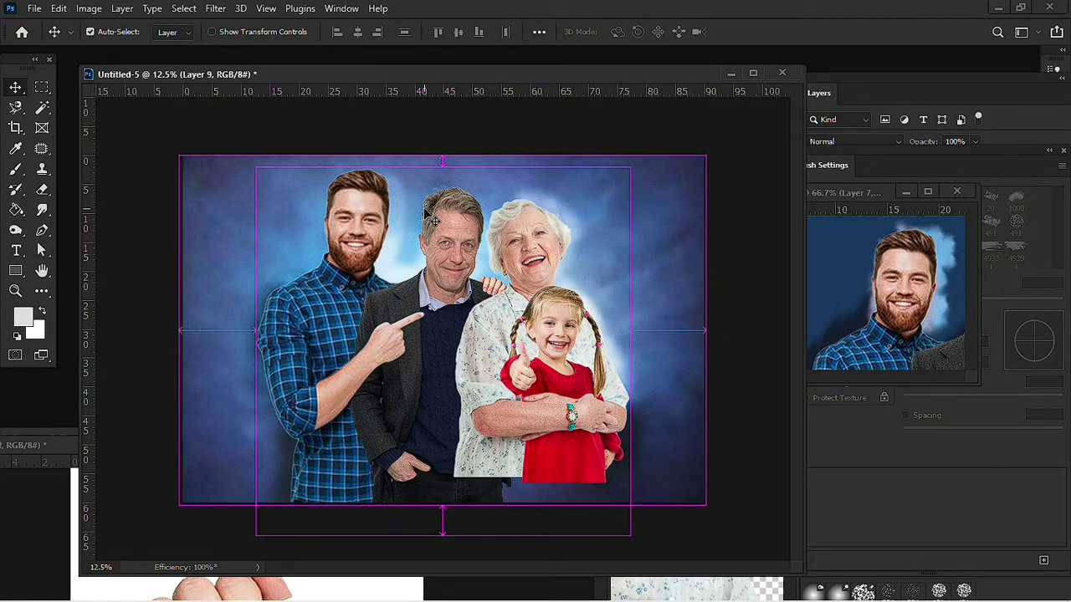
pyautogui.hotkey('ctrl', 'j')
pyautogui.hotkey('ctrl', 'shift', ']')
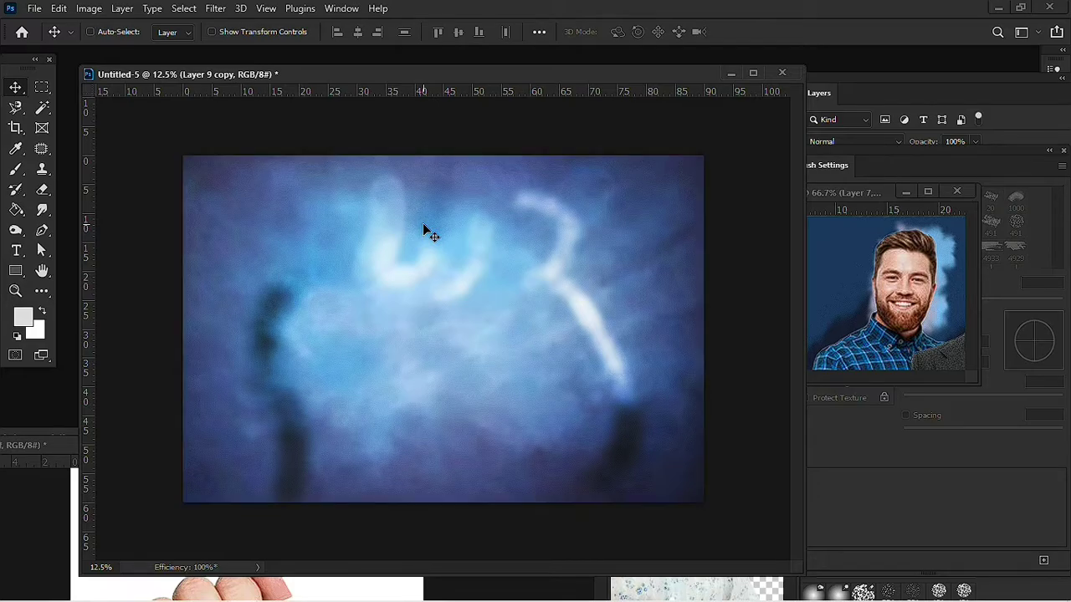
# Erase the blurred copy off the family's faces and bodies, leaving soft edges
pyautogui.press('e')
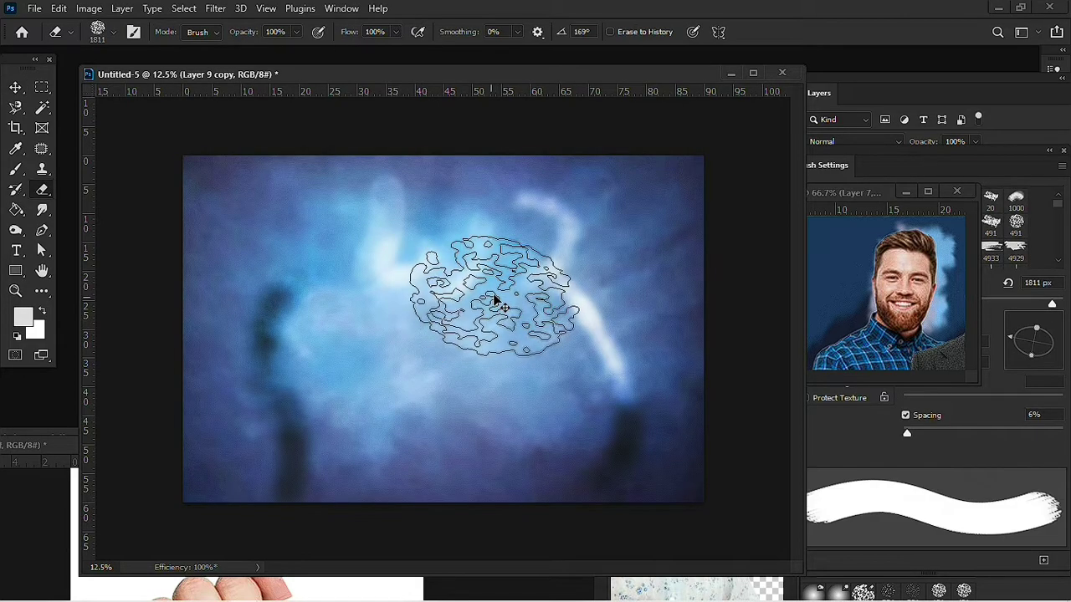
pyautogui.moveTo(490, 298)
pyautogui.mouseDown()
pyautogui.moveTo(448, 246)
pyautogui.moveTo(396, 389)
pyautogui.moveTo(376, 387)
pyautogui.moveTo(492, 383)
pyautogui.mouseUp()
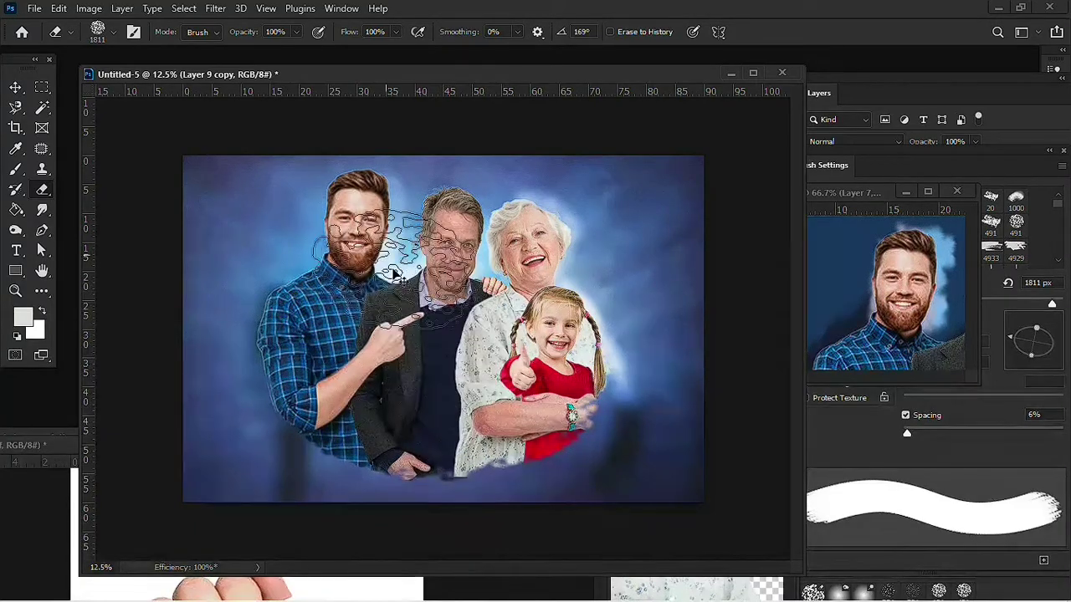
pyautogui.moveTo(492, 383); pyautogui.dragTo(303, 216)
pyautogui.press('v')
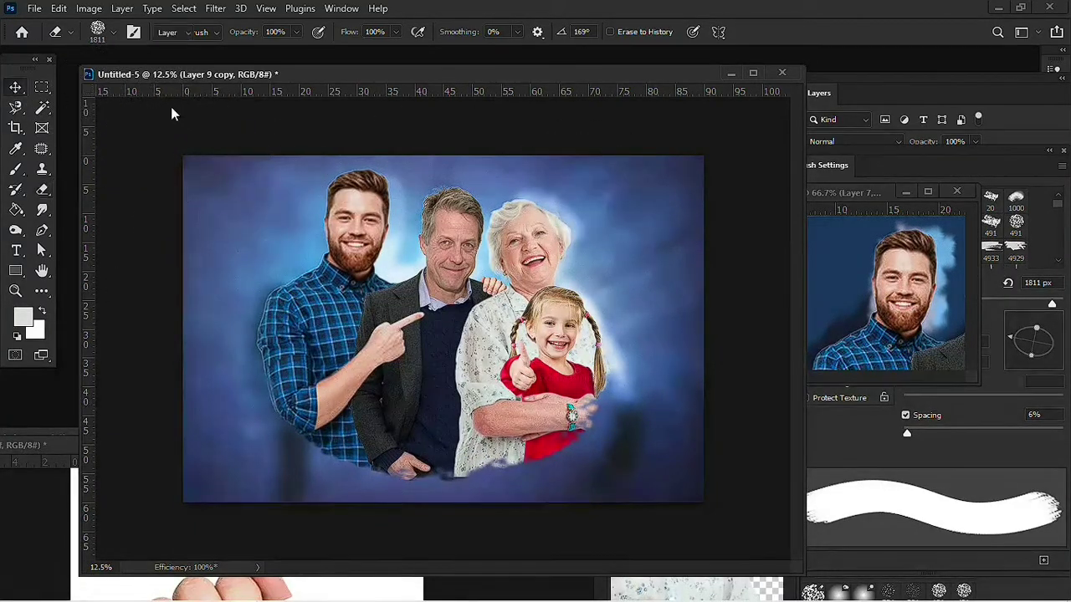
pyautogui.moveTo(323, 72); pyautogui.dragTo(394, 113)
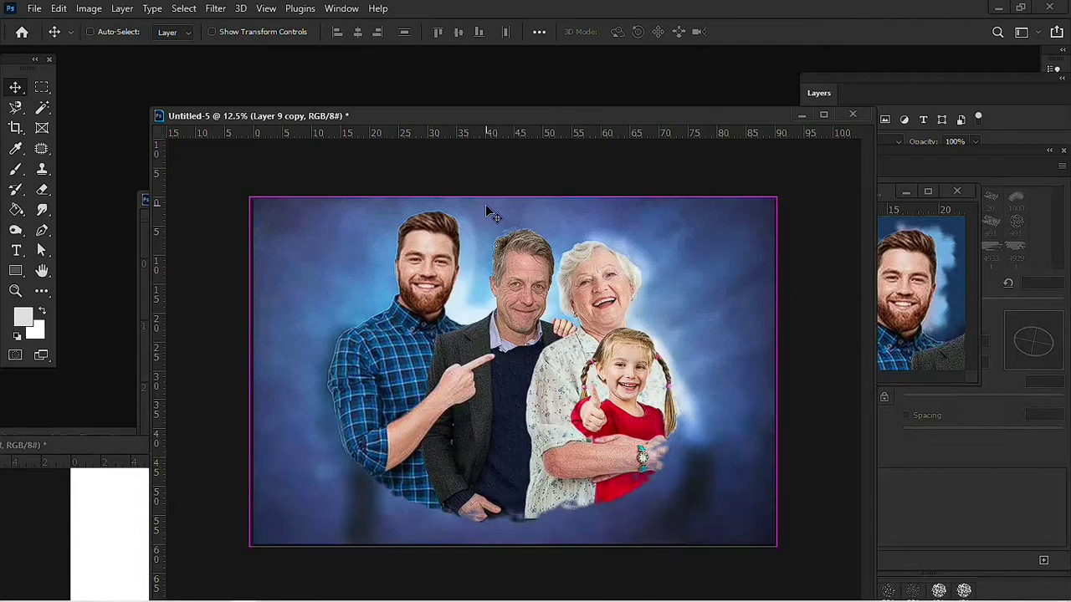
pyautogui.press('ctrl')
# Start saving a copy with JPEG as the file format, browsing from This PC
pyautogui.hotkey('ctrl', 'alt', 's')
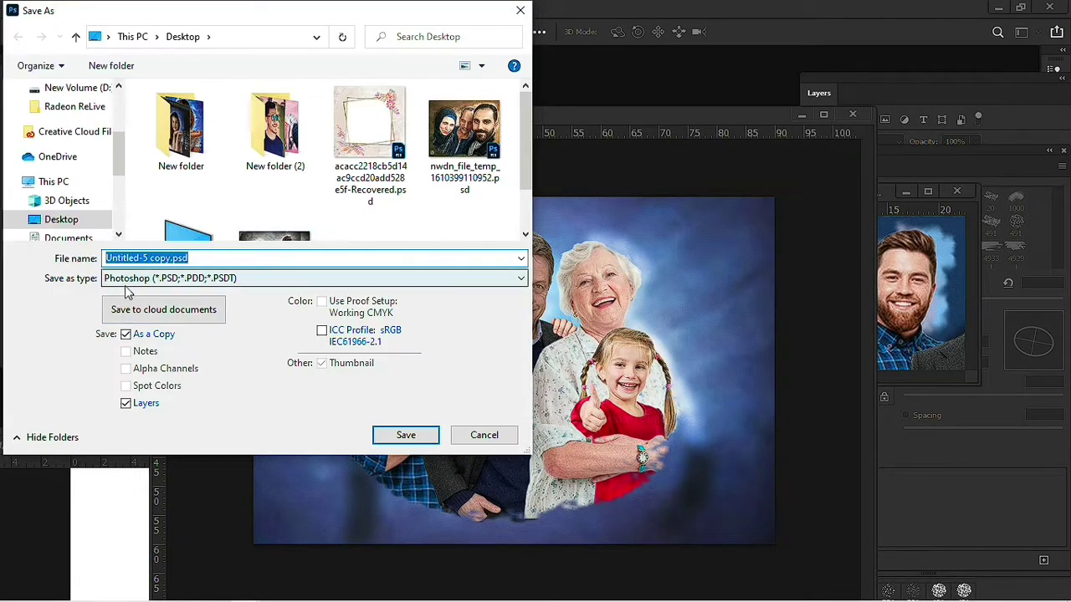
pyautogui.click(127, 281)
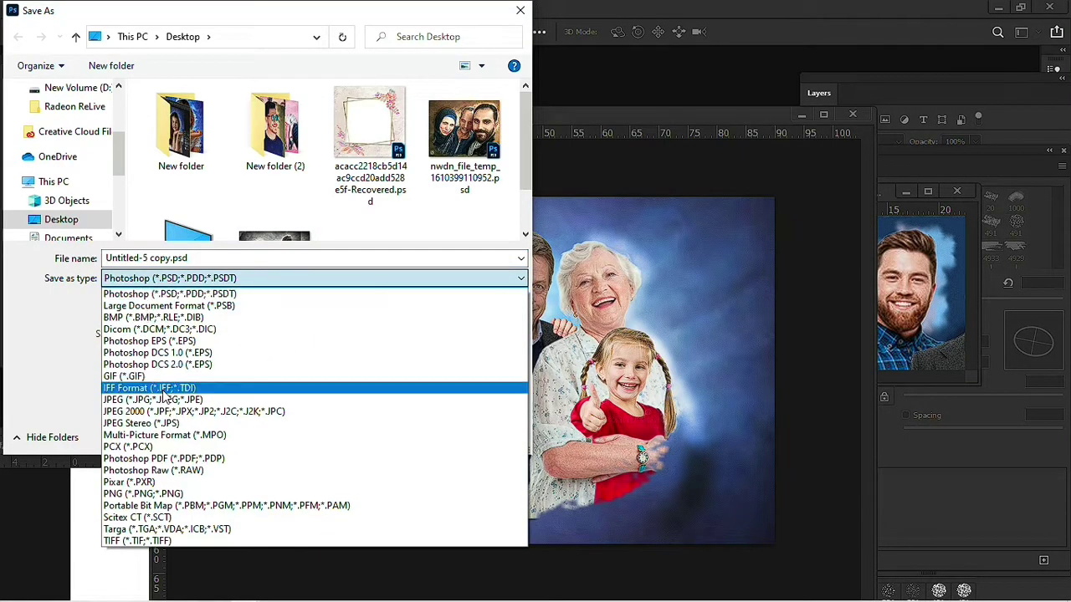
pyautogui.click(151, 385)
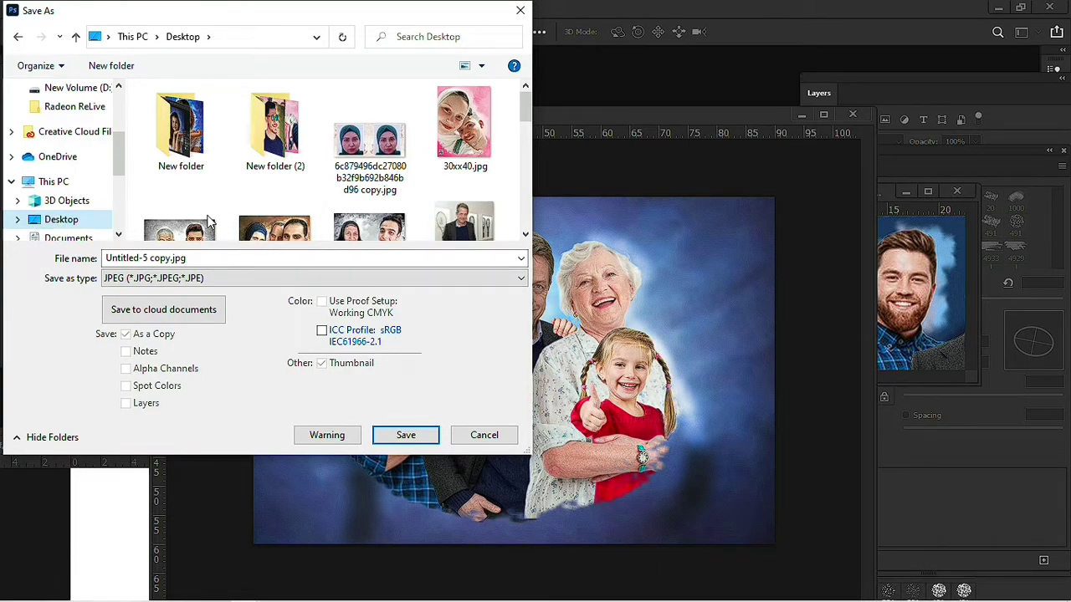
pyautogui.click(53, 182)
pyautogui.scroll(-3, 203, 201)
pyautogui.scroll(-3, 222, 187)
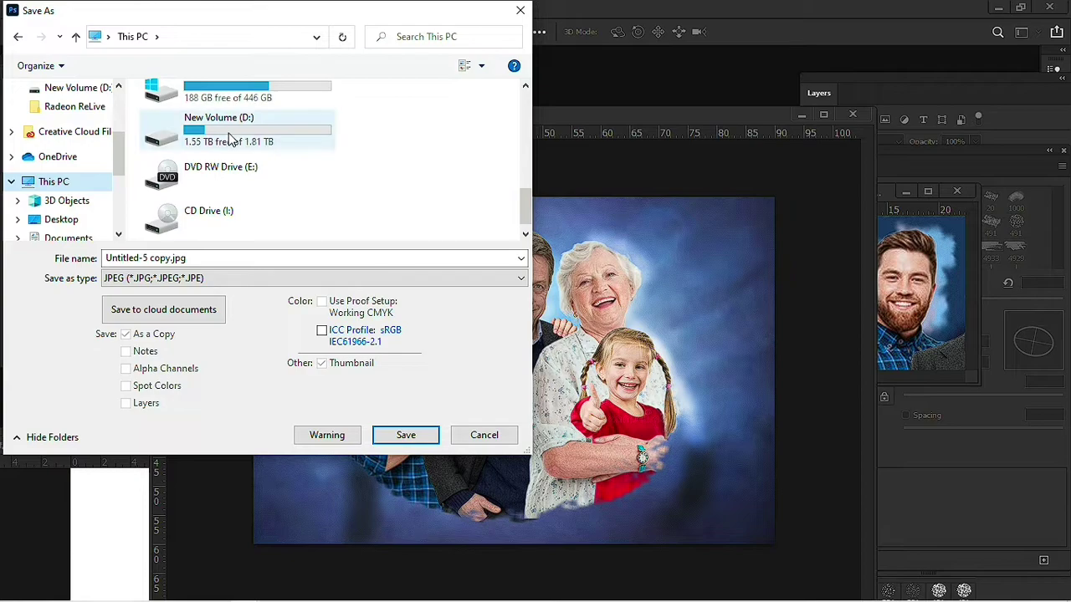
pyautogui.scroll(1, 223, 108)
# Save the JPEG copy in C: > Users > home > Pictures > MEmu Photo, accepting quality options
pyautogui.doubleClick(223, 100)
pyautogui.scroll(-1, 277, 178)
pyautogui.doubleClick(167, 184)
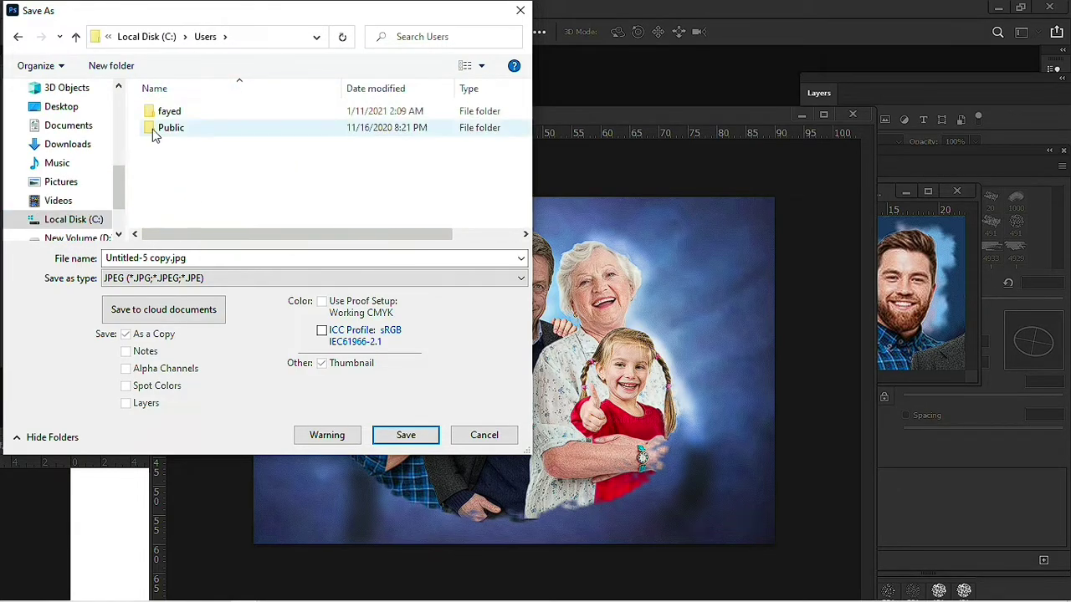
pyautogui.doubleClick(167, 112)
pyautogui.scroll(-2, 256, 184)
pyautogui.scroll(-1, 209, 180)
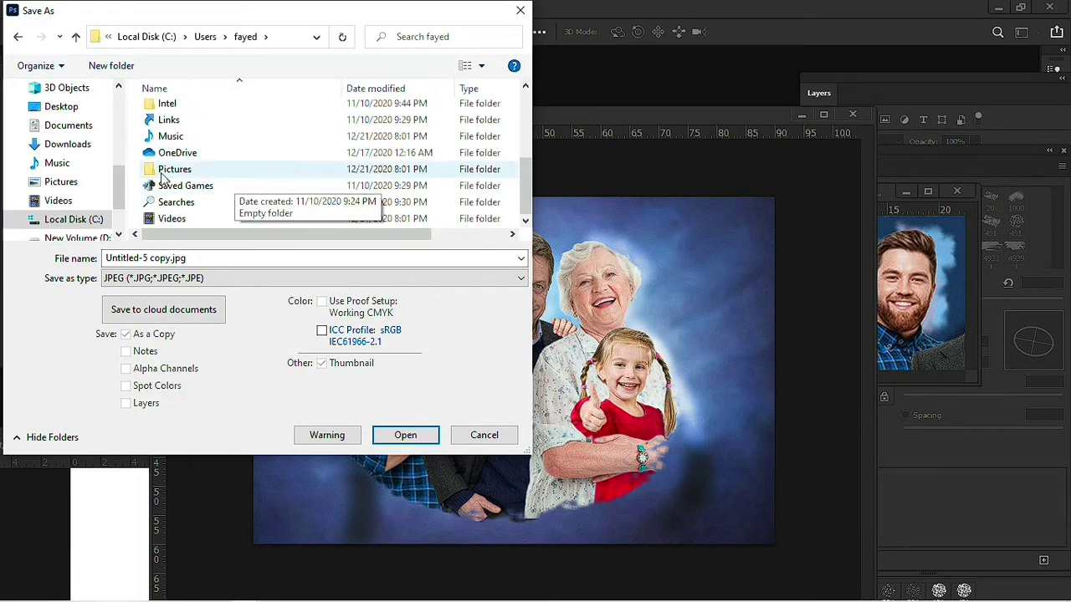
pyautogui.doubleClick(170, 173)
pyautogui.doubleClick(186, 111)
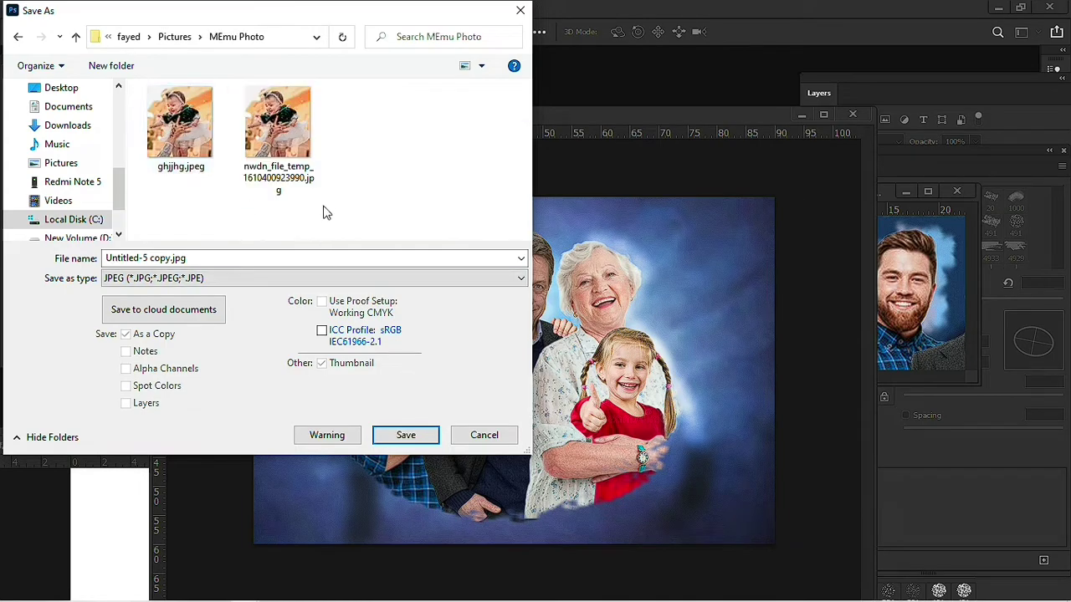
pyautogui.click(406, 435)
pyautogui.click(627, 127)
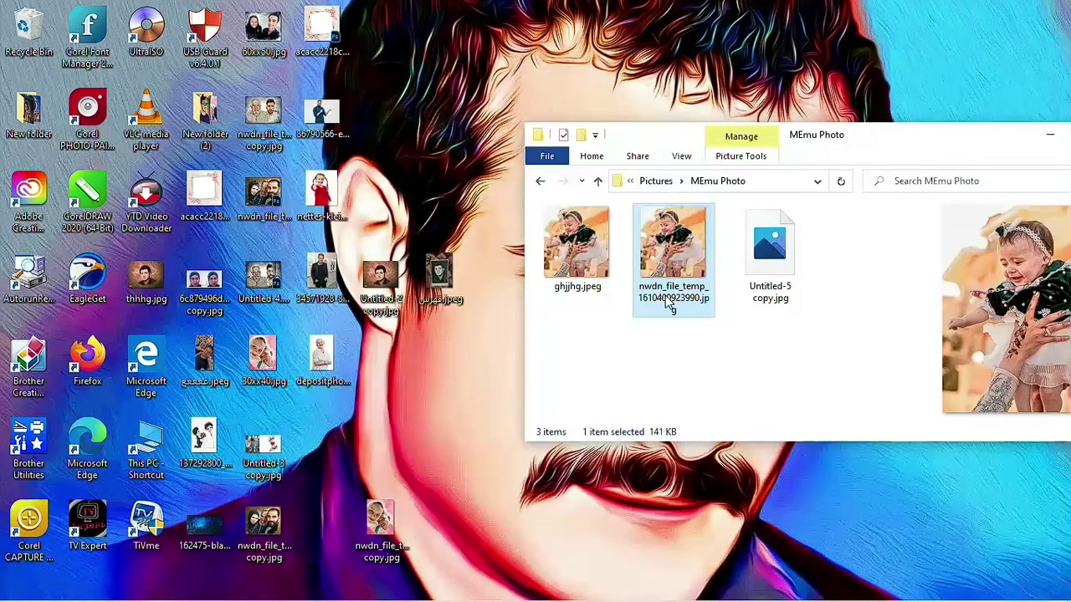
# Delete the two older photos from the MEmu Photo folder
pyautogui.click(702, 389)
pyautogui.moveTo(718, 345); pyautogui.dragTo(578, 269)
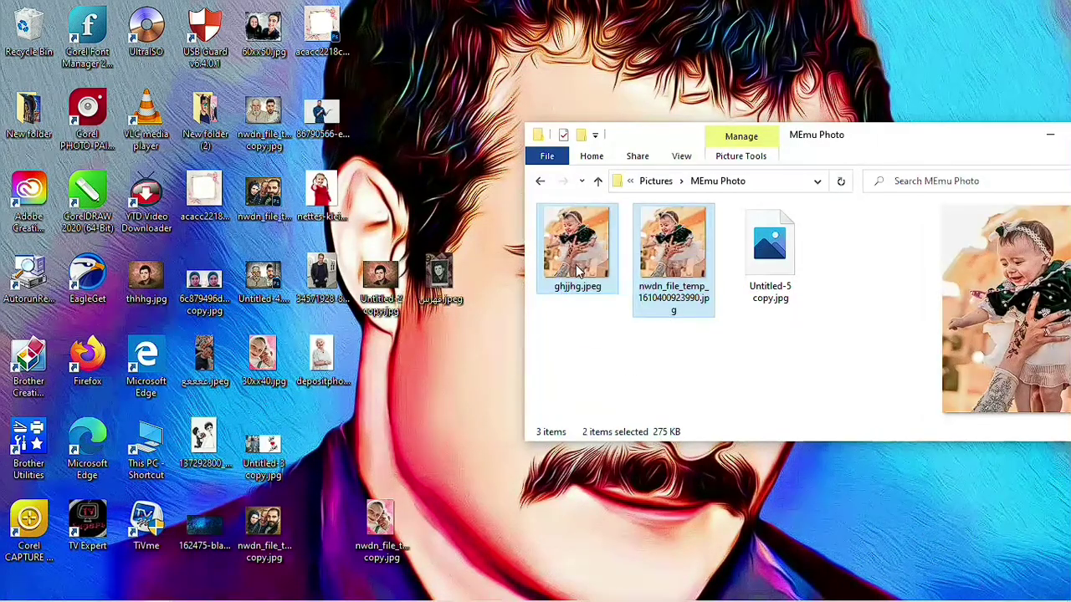
pyautogui.press('Delete')
# Close the MEmu Play window
pyautogui.click(158, 589)
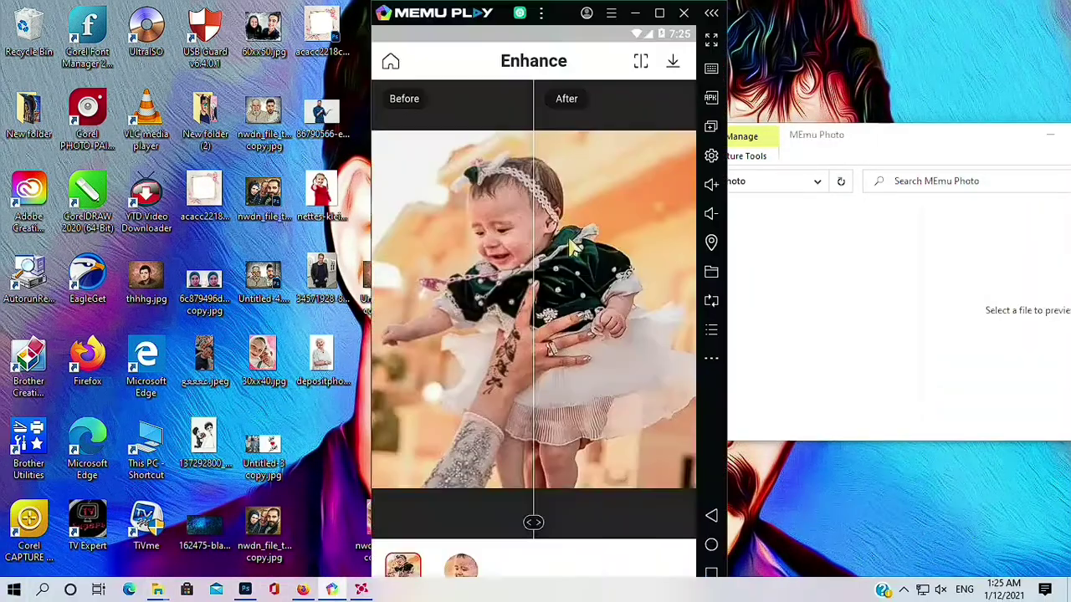
pyautogui.click(685, 14)
pyautogui.click(13, 590)
# Launch MEmu, open Remini, and start an Enhance task on the family composite photo
pyautogui.click(19, 97)
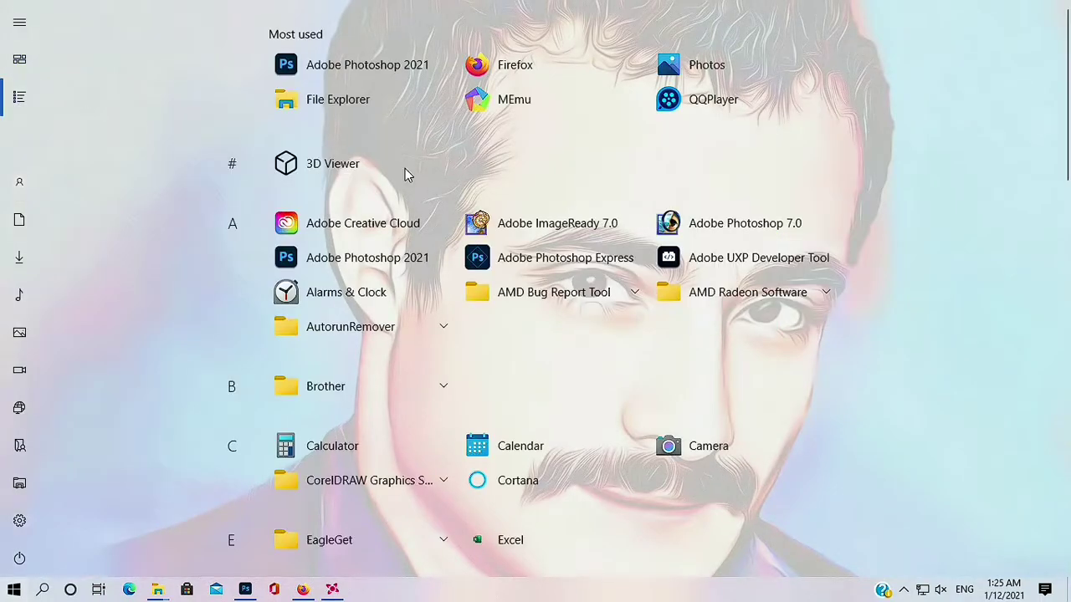
pyautogui.click(502, 98)
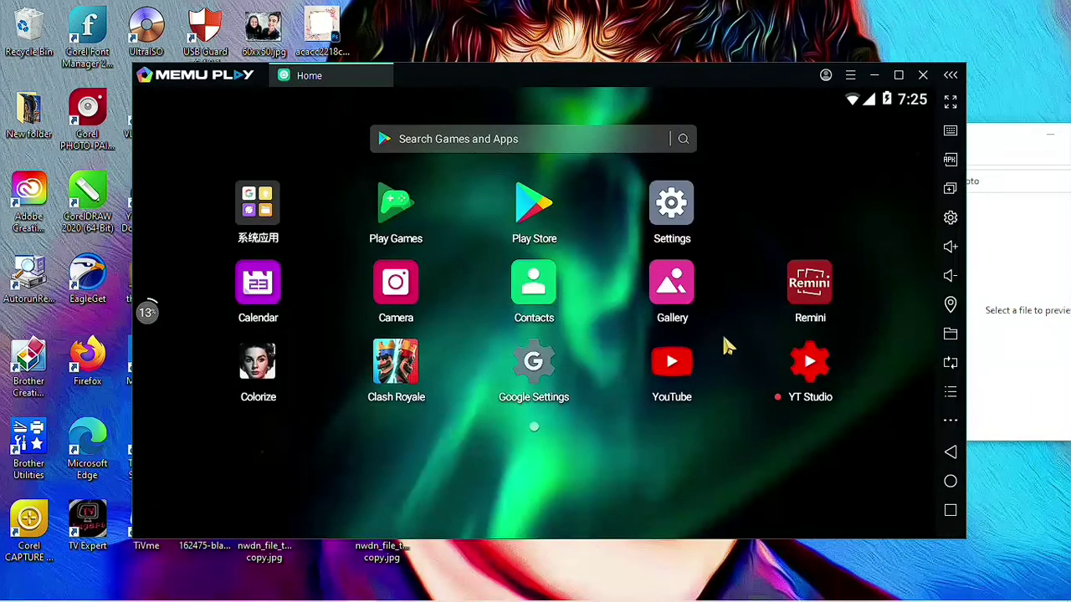
pyautogui.click(795, 301)
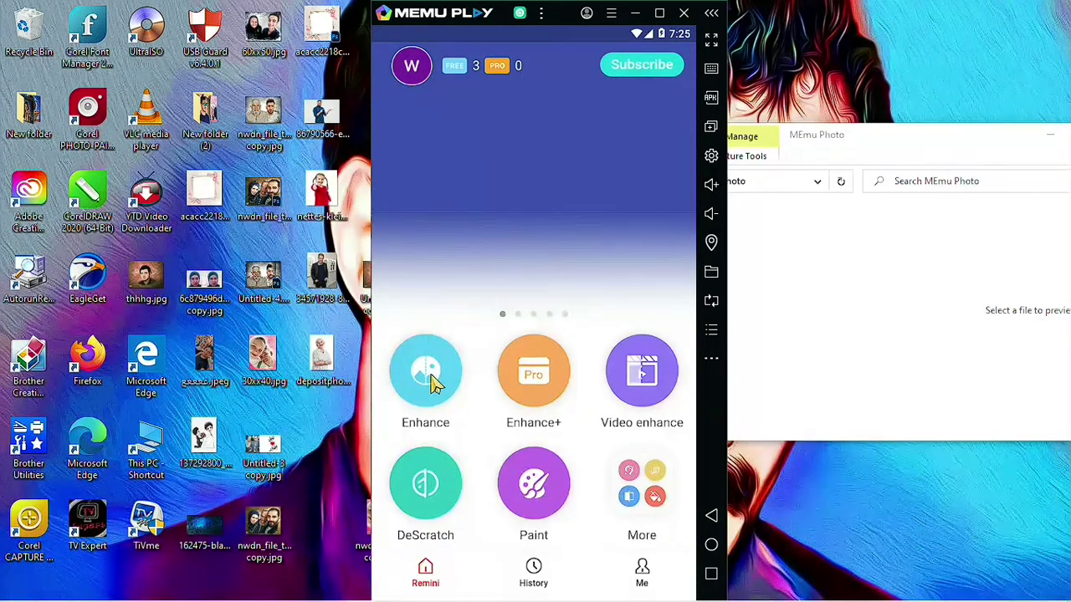
pyautogui.click(433, 384)
pyautogui.click(434, 335)
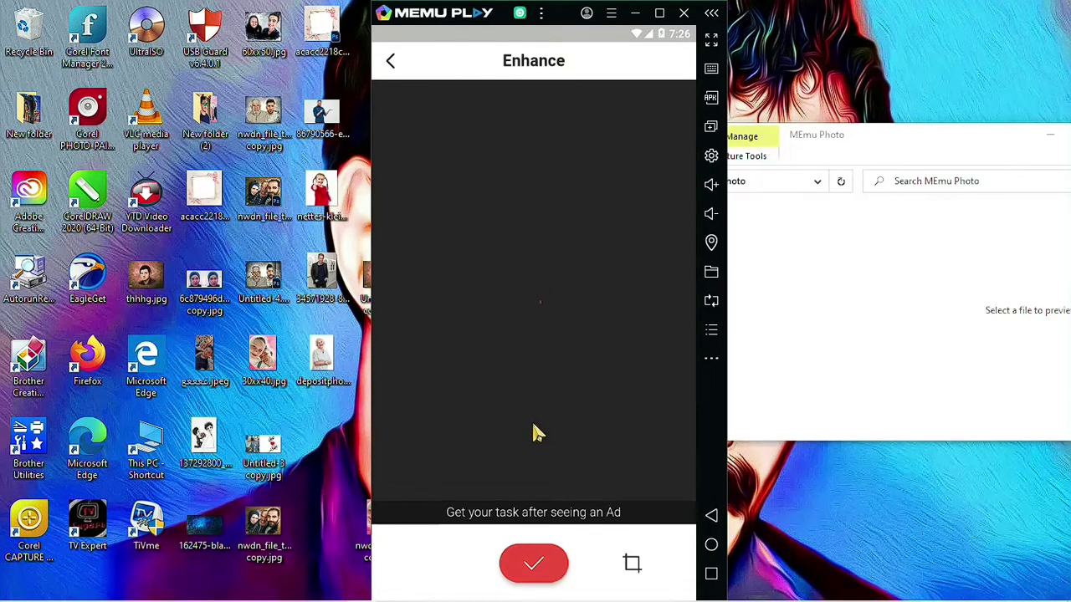
pyautogui.click(534, 565)
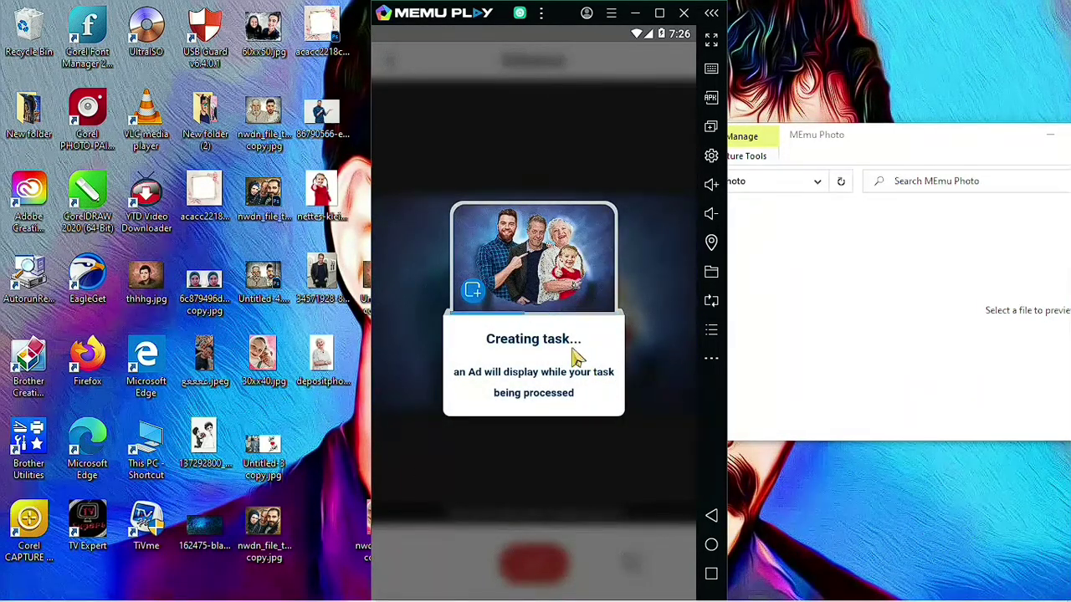
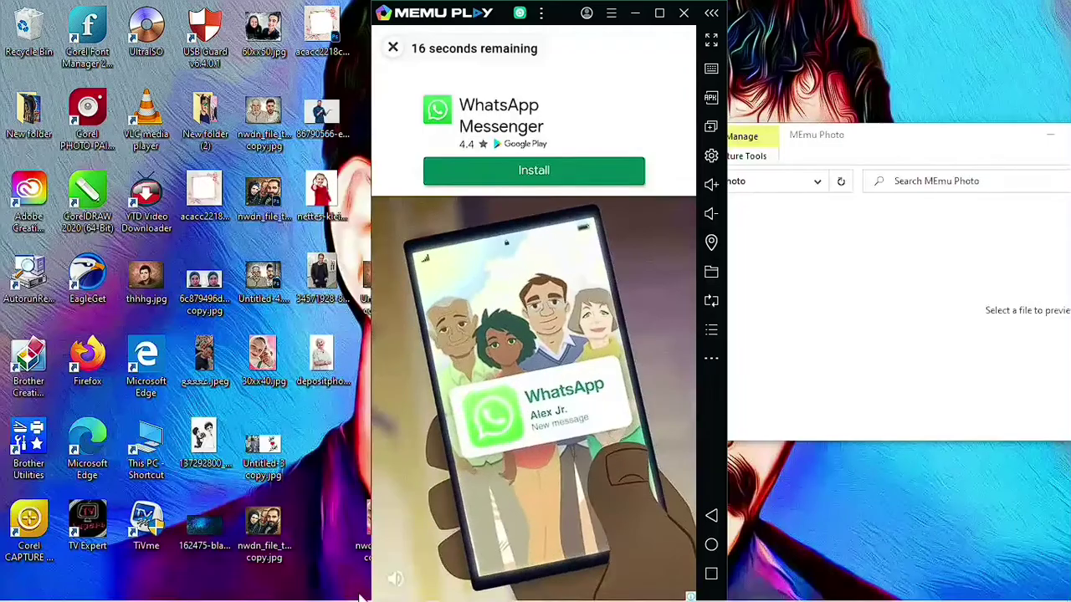
# Close the WhatsApp ad in MEmu Play and save the enhanced family portrait
pyautogui.click(245, 595)
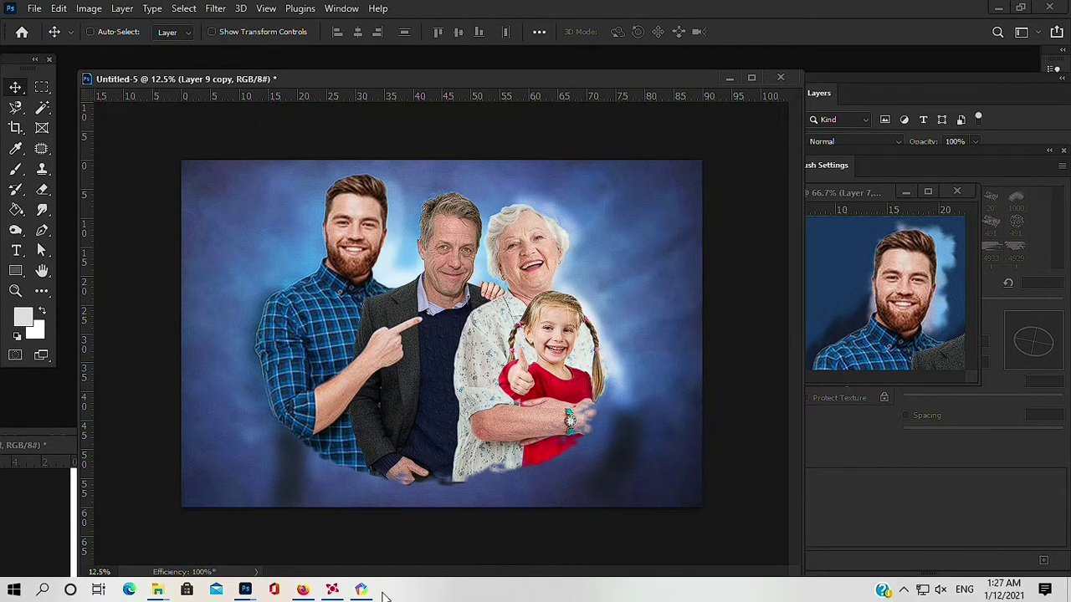
pyautogui.click(362, 596)
pyautogui.click(391, 48)
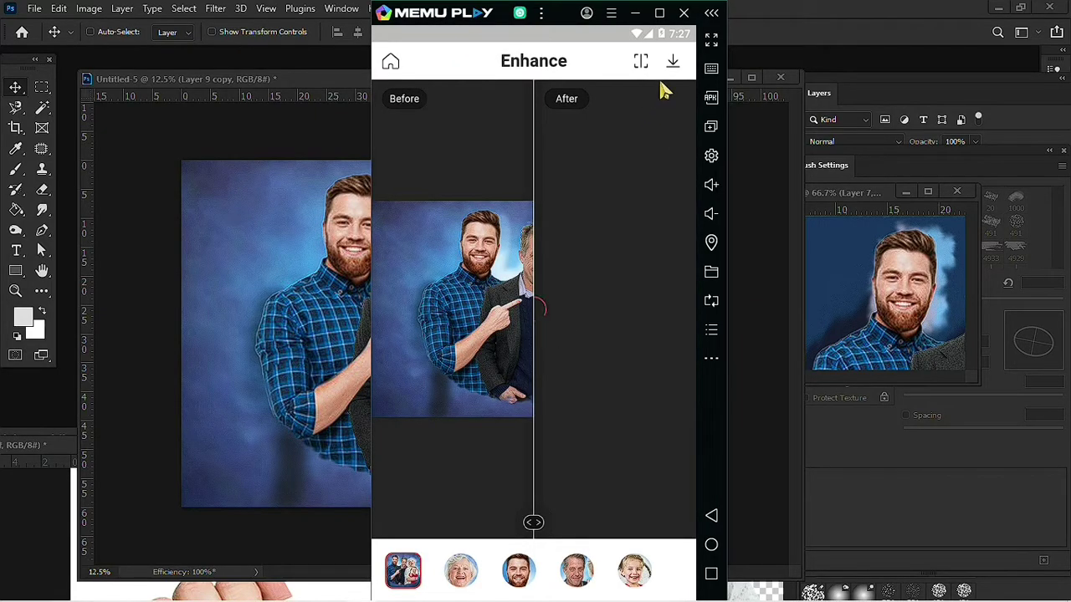
pyautogui.click(673, 65)
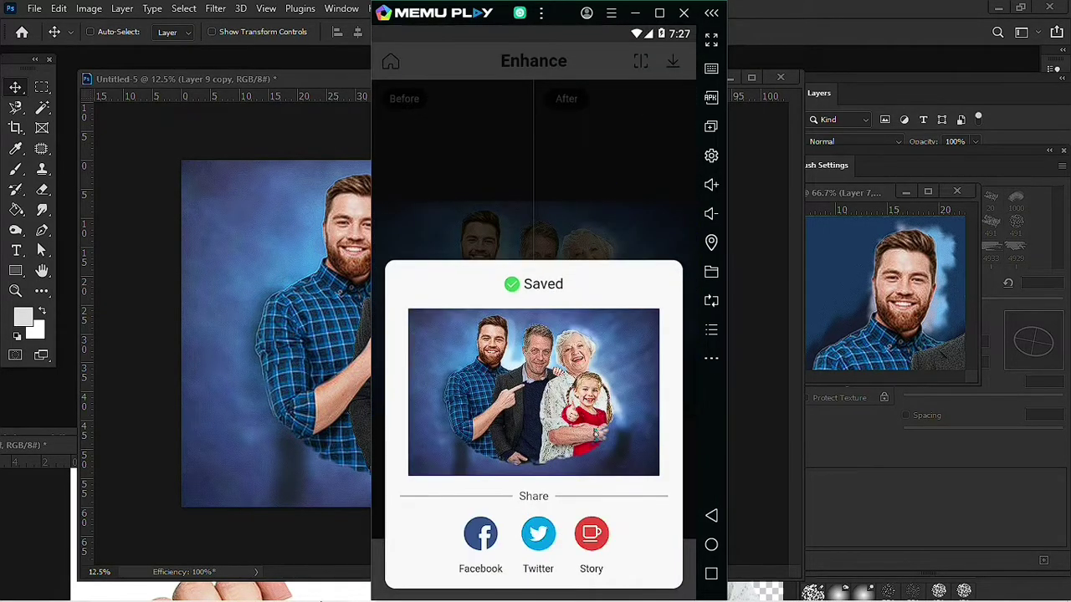
# Open the saved nwdn_file_temp_1610407652910.jpg from the MEmu Photo folder in Photoshop
pyautogui.click(112, 545)
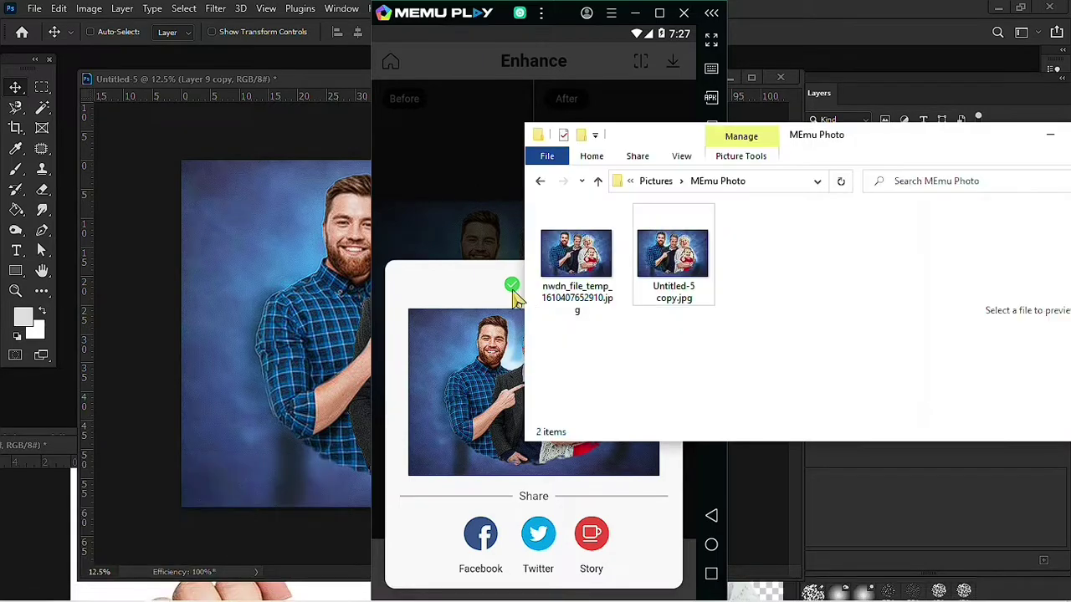
pyautogui.click(575, 276)
pyautogui.doubleClick(575, 259)
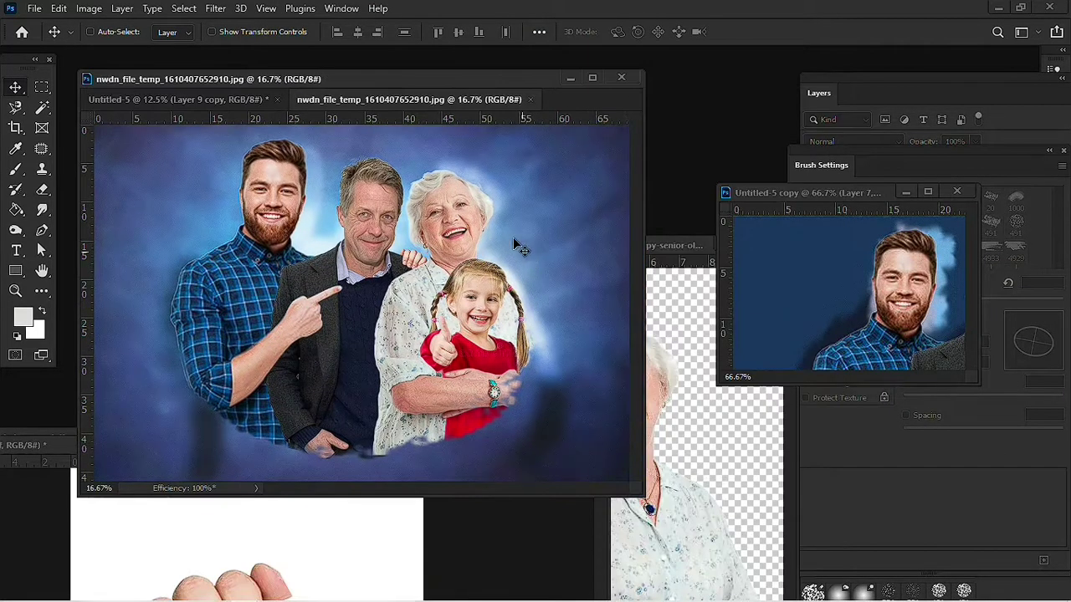
pyautogui.scroll(3, 644, 146)
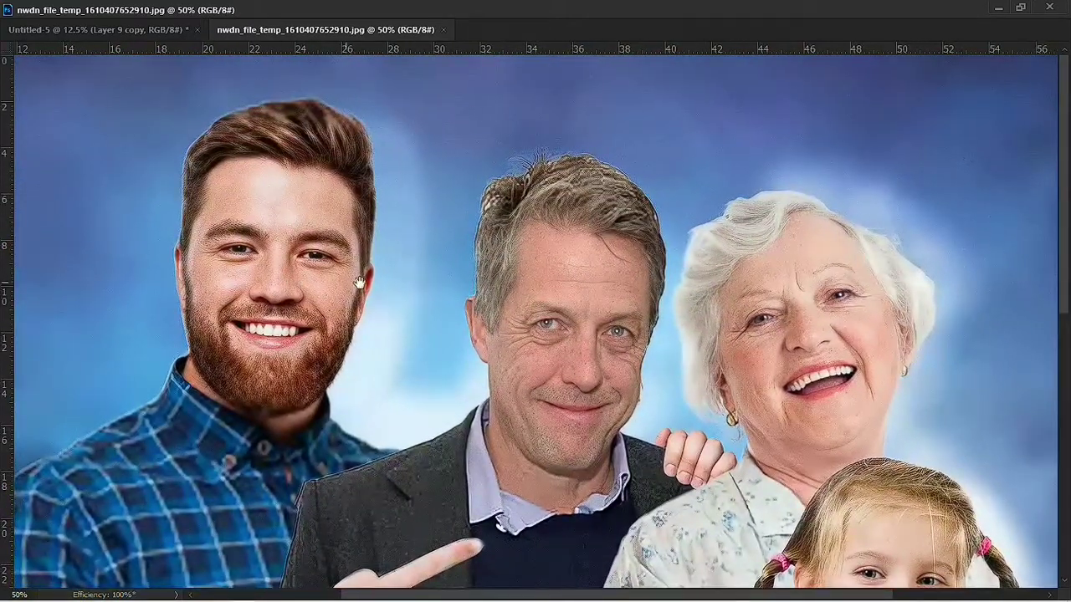
pyautogui.moveTo(767, 340); pyautogui.dragTo(707, 273)
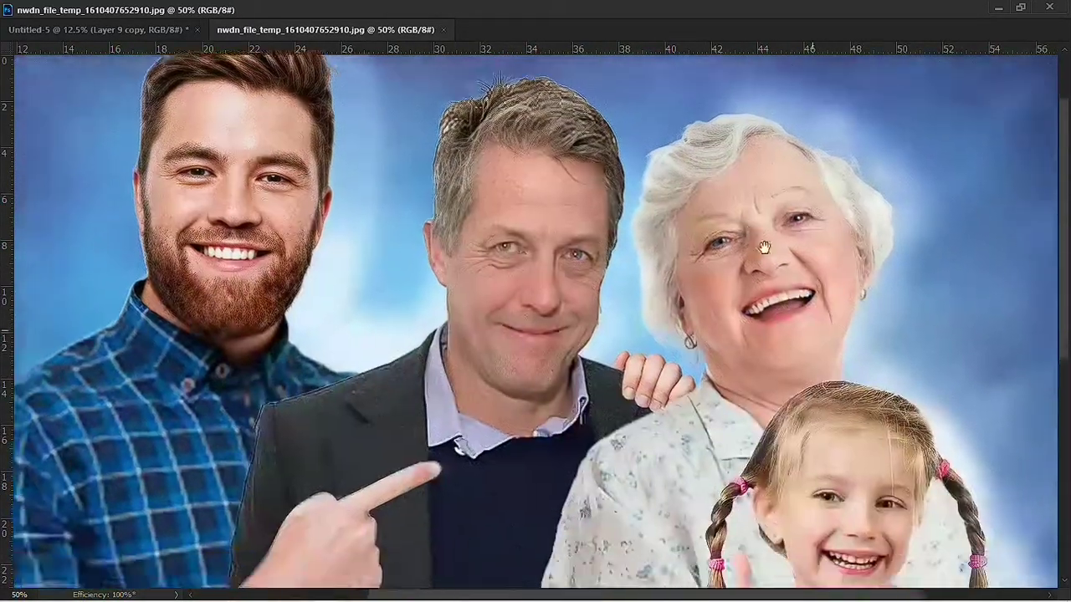
pyautogui.hotkey('ctrl', '+')
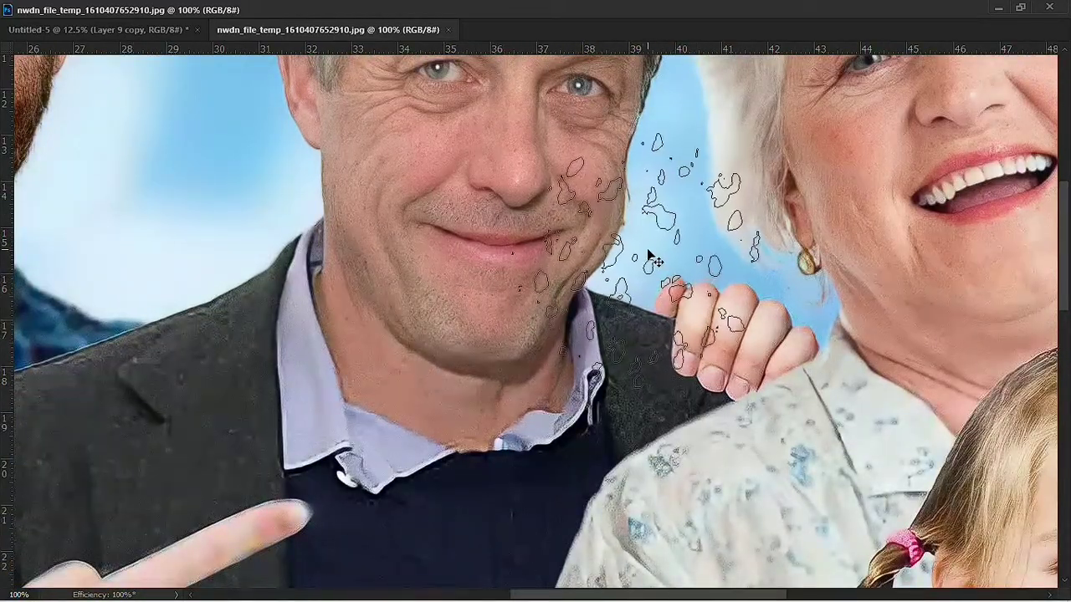
pyautogui.click(1021, 9)
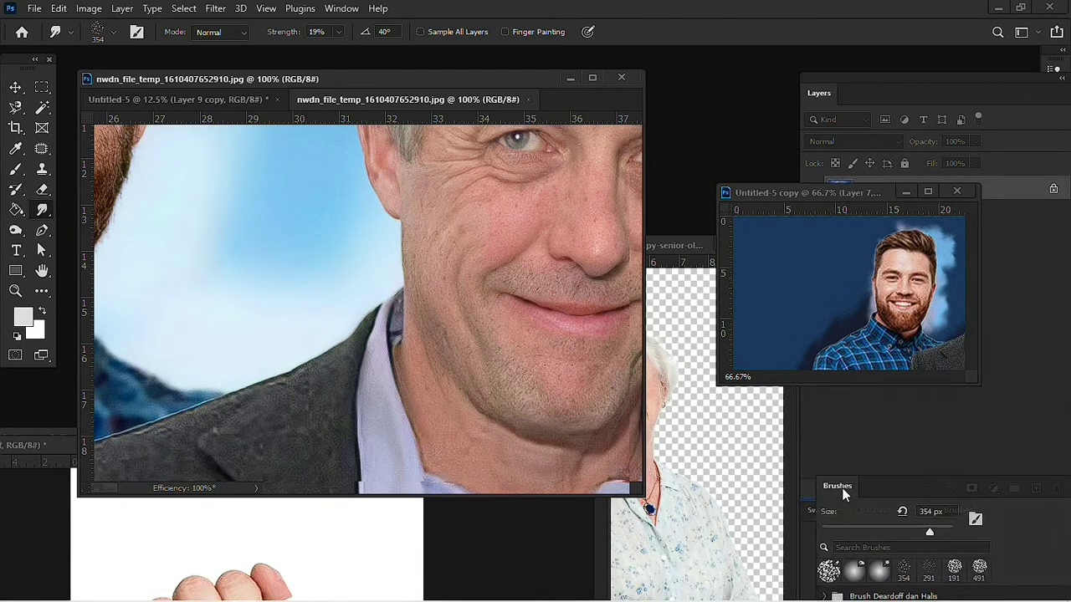
# Dock the History and Actions panels into one group with the Brushes panel
pyautogui.click(905, 193)
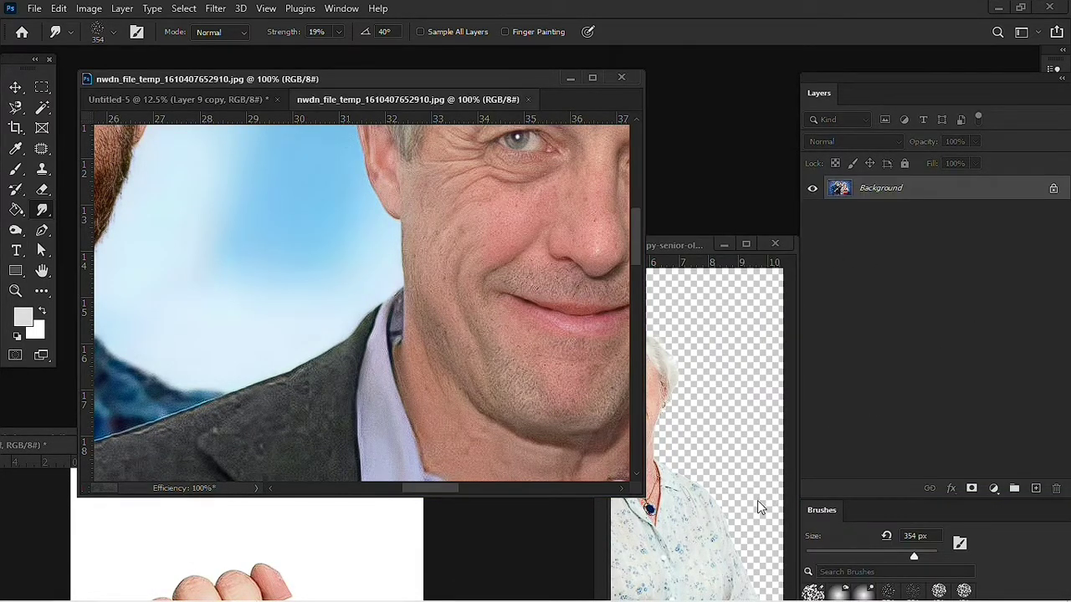
pyautogui.moveTo(832, 83)
pyautogui.mouseDown()
pyautogui.moveTo(863, 79)
pyautogui.moveTo(777, 145)
pyautogui.mouseUp()
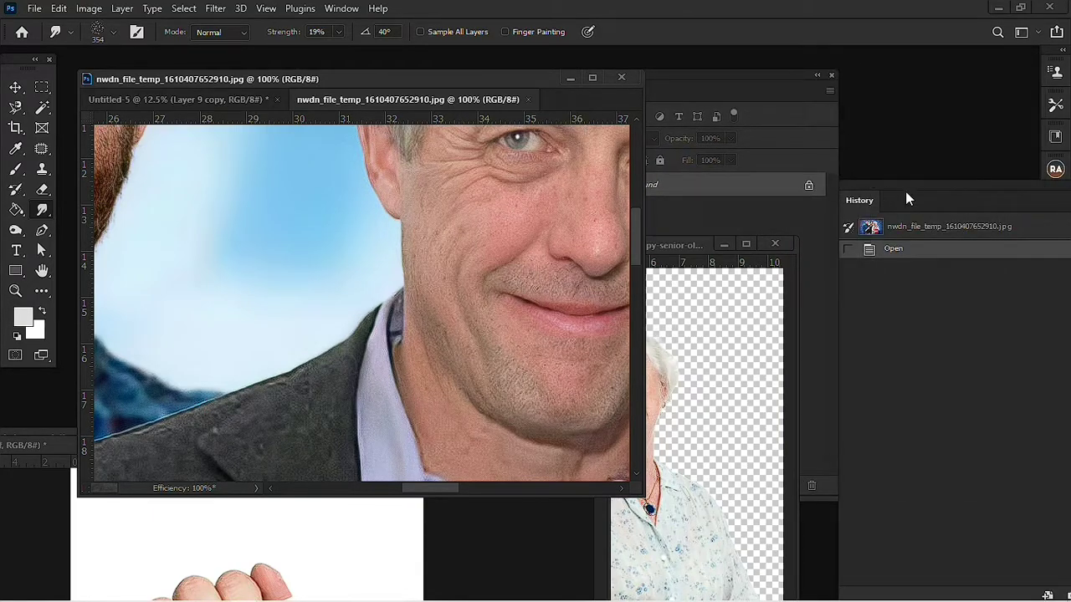
pyautogui.moveTo(907, 199); pyautogui.dragTo(797, 190)
pyautogui.press('F5')
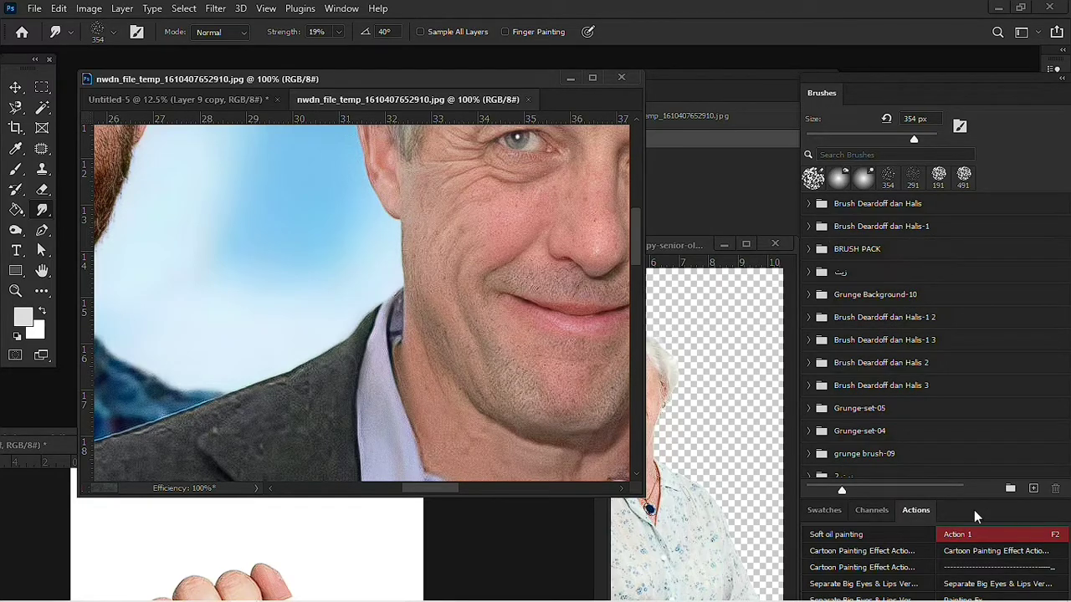
pyautogui.moveTo(975, 516); pyautogui.dragTo(1012, 144)
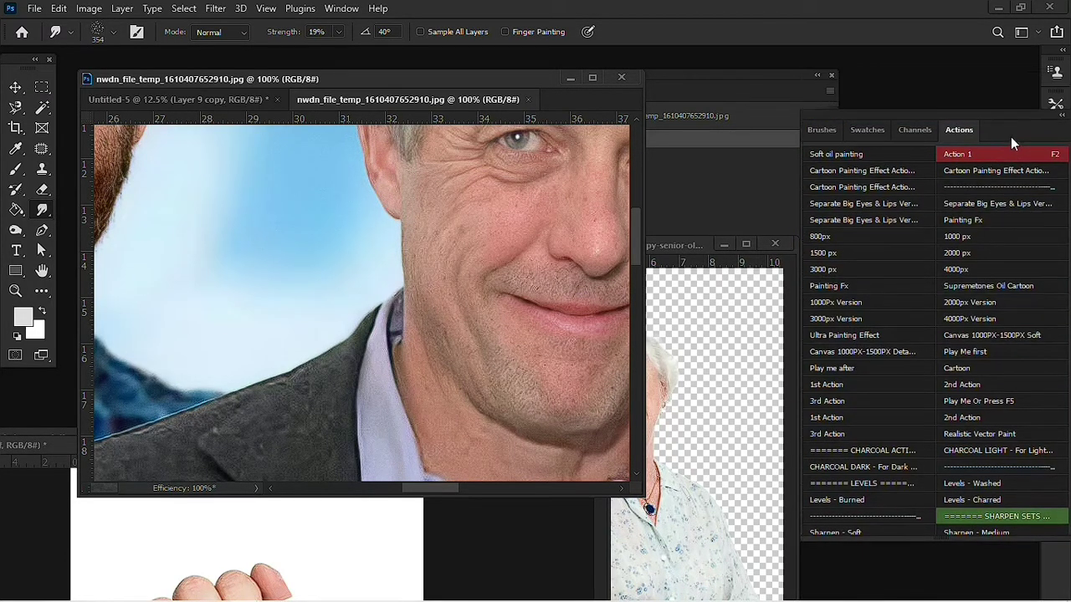
pyautogui.moveTo(711, 79); pyautogui.dragTo(975, 201)
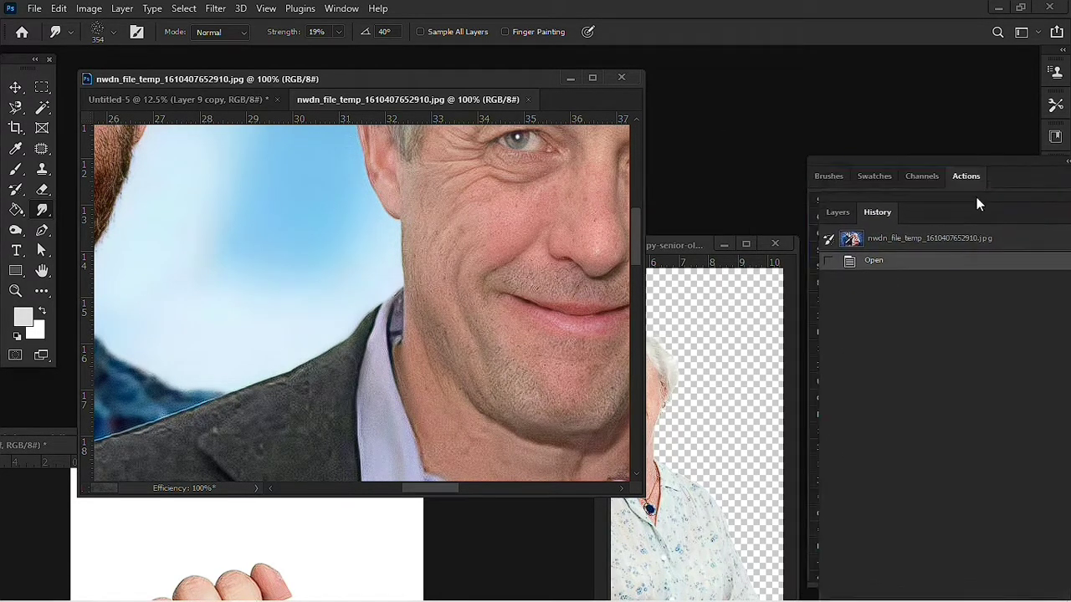
# Choose a Smudge brush preset and smooth the ragged hair edge beside the older man's face
pyautogui.click(828, 177)
pyautogui.click(967, 219)
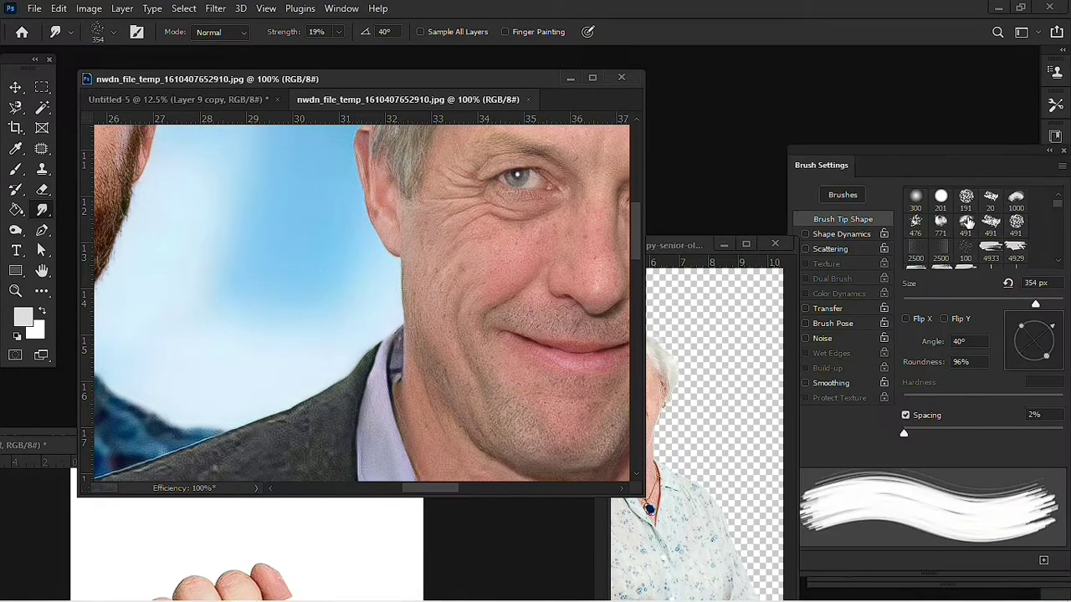
pyautogui.click(917, 201)
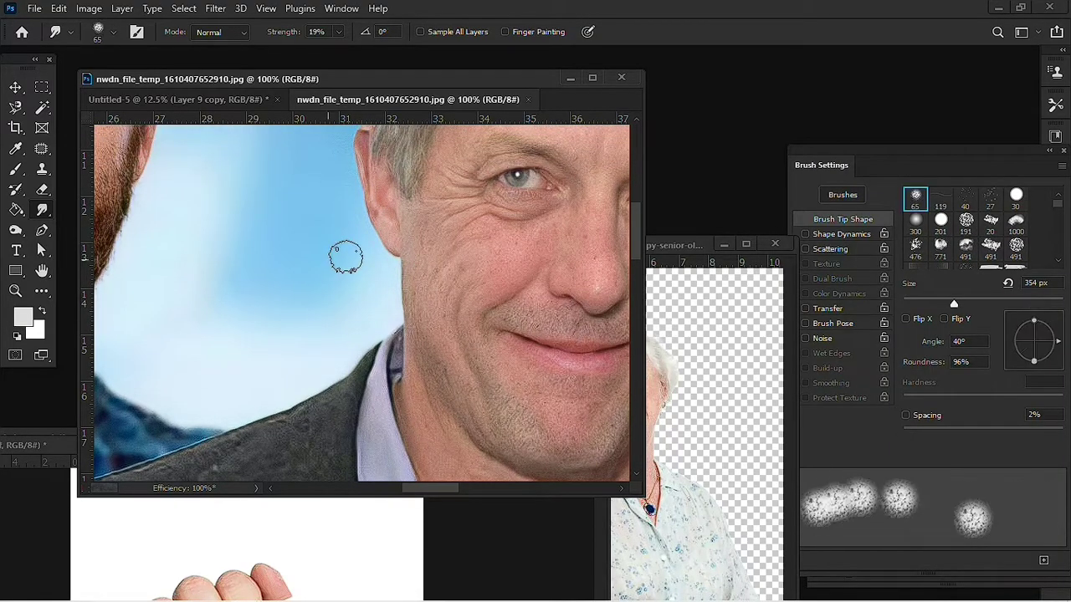
pyautogui.click(592, 77)
pyautogui.moveTo(599, 187); pyautogui.dragTo(589, 222)
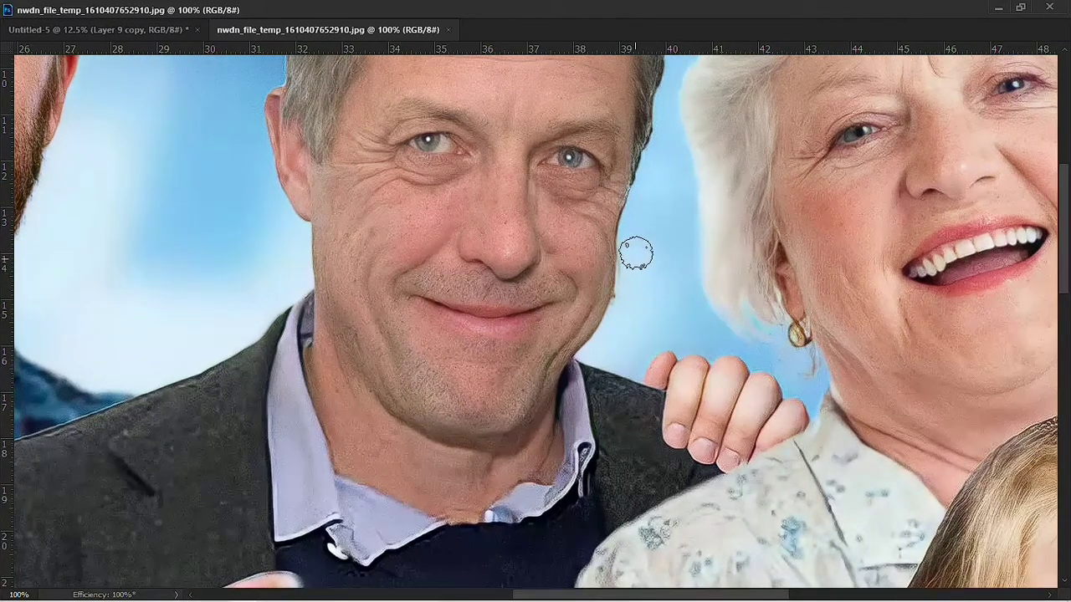
pyautogui.moveTo(627, 302); pyautogui.dragTo(636, 248)
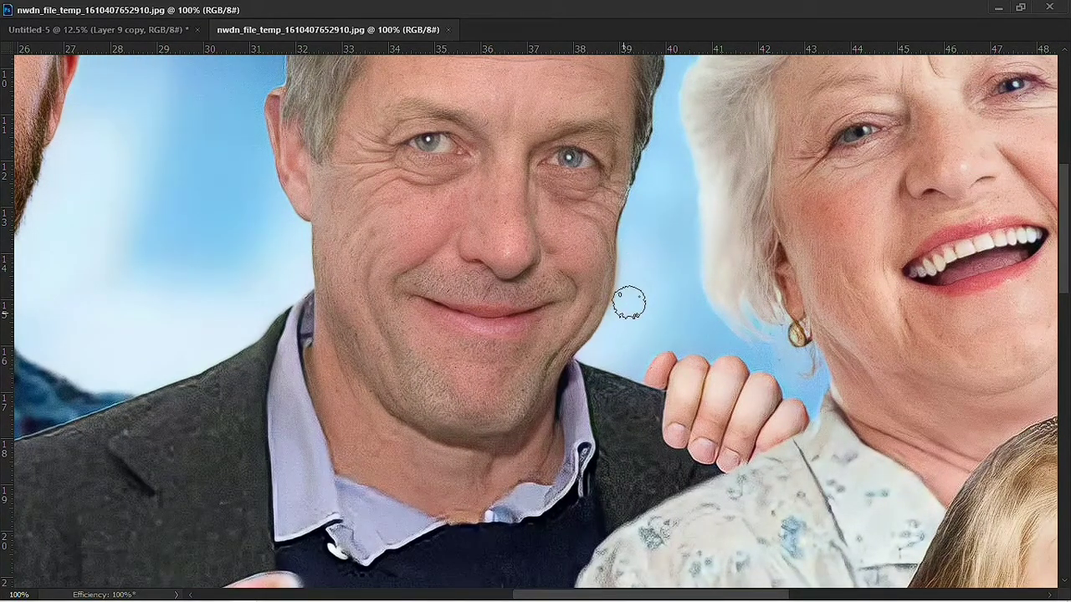
pyautogui.moveTo(605, 367); pyautogui.dragTo(564, 350)
# Sharpen the portrait with Unsharp Mask at 100% amount and 5 px radius
pyautogui.moveTo(690, 333); pyautogui.dragTo(360, 335)
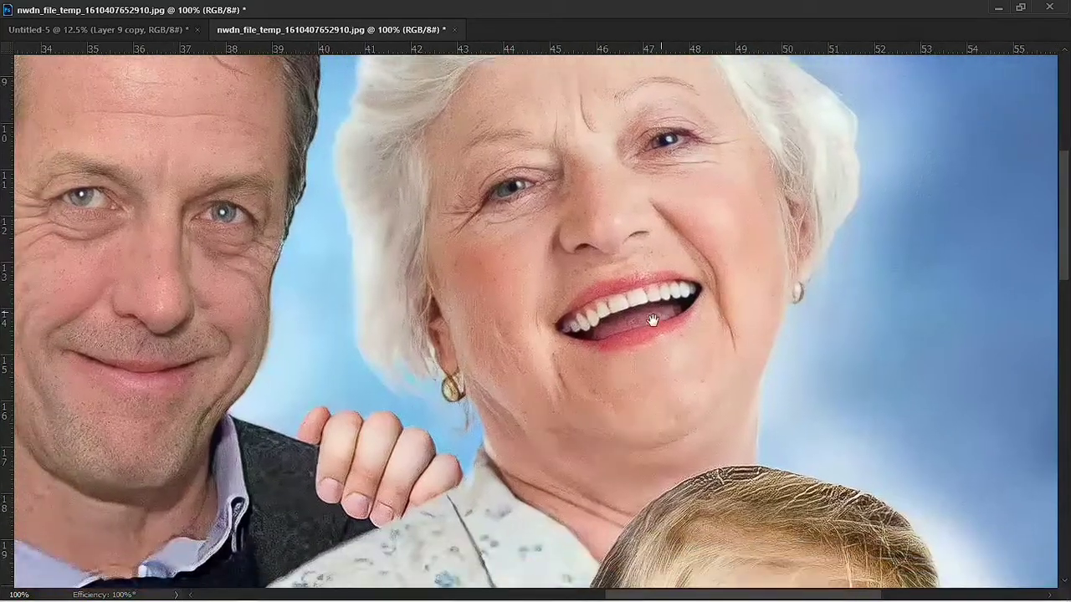
pyautogui.moveTo(586, 586)
pyautogui.mouseDown()
pyautogui.moveTo(617, 354)
pyautogui.moveTo(561, 318)
pyautogui.mouseUp()
pyautogui.moveTo(153, 139); pyautogui.dragTo(438, 390)
pyautogui.moveTo(425, 119); pyautogui.dragTo(450, 282)
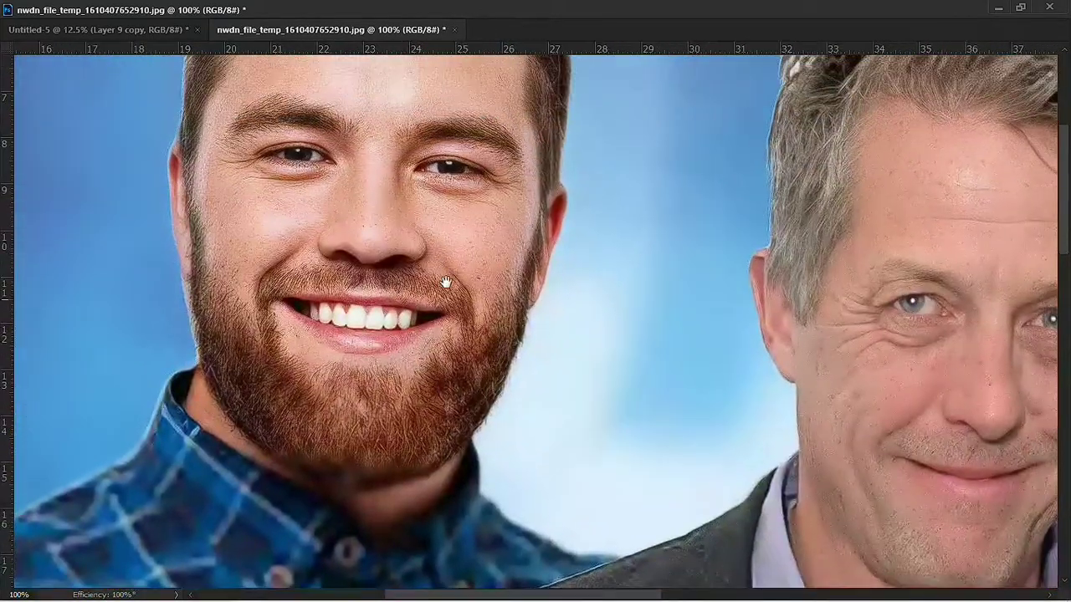
pyautogui.moveTo(497, 206); pyautogui.dragTo(413, 349)
pyautogui.moveTo(453, 313); pyautogui.dragTo(404, 324)
pyautogui.hotkey('alt', 't')
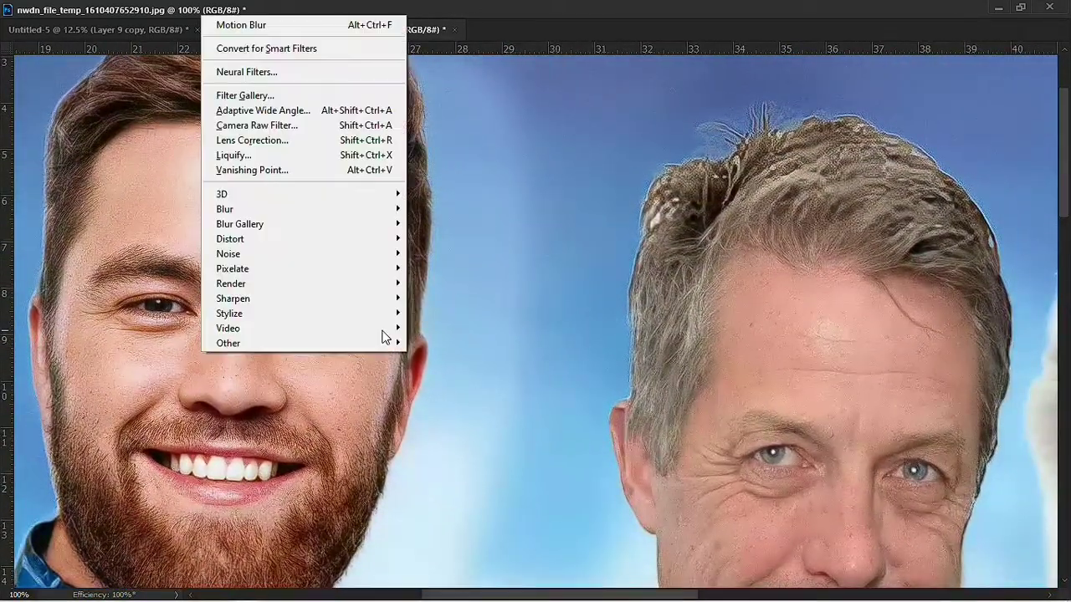
pyautogui.press('Up')
pyautogui.press('Up')
pyautogui.press('Up')
pyautogui.press('Right')
pyautogui.press('Down')
pyautogui.press('Down')
pyautogui.press('Down')
pyautogui.press('Down')
pyautogui.press('Return')
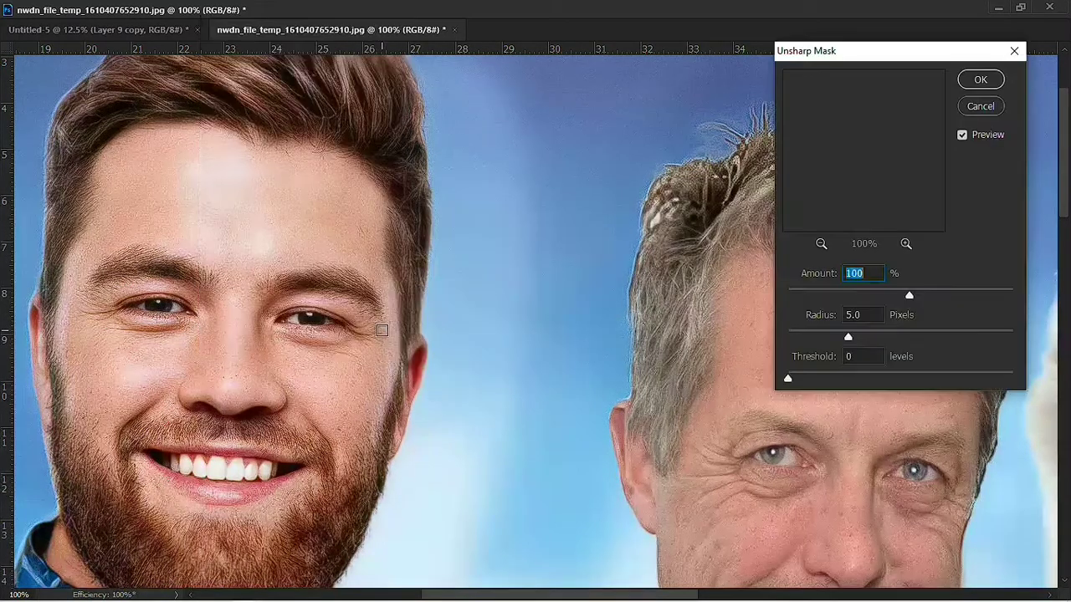
pyautogui.moveTo(828, 213); pyautogui.dragTo(876, 122)
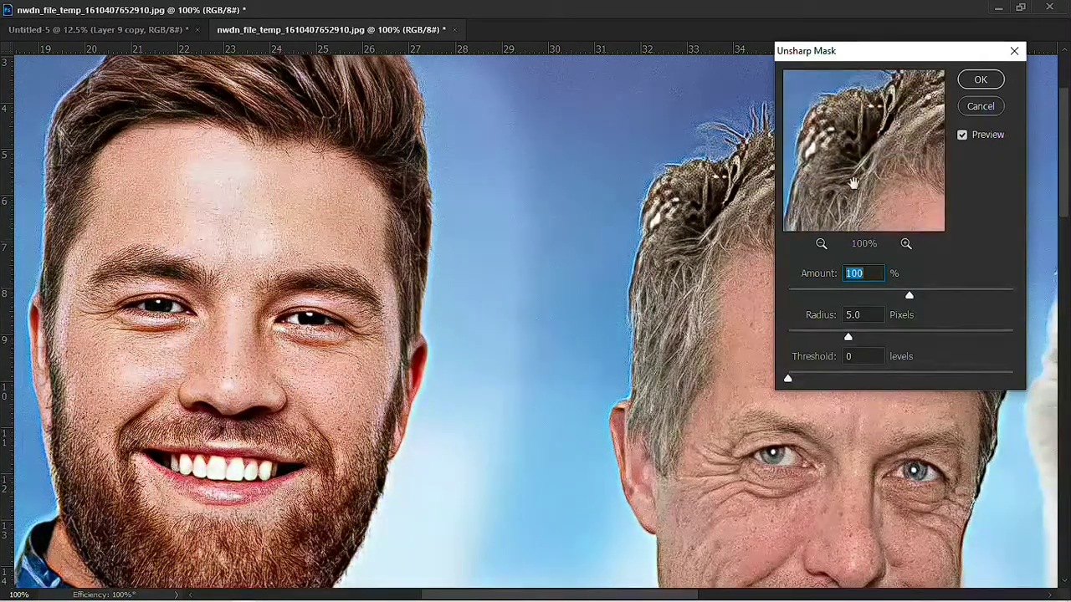
pyautogui.press('Return')
# Smooth the texture of the older man's forehead and both cheeks
pyautogui.moveTo(793, 346); pyautogui.dragTo(697, 262)
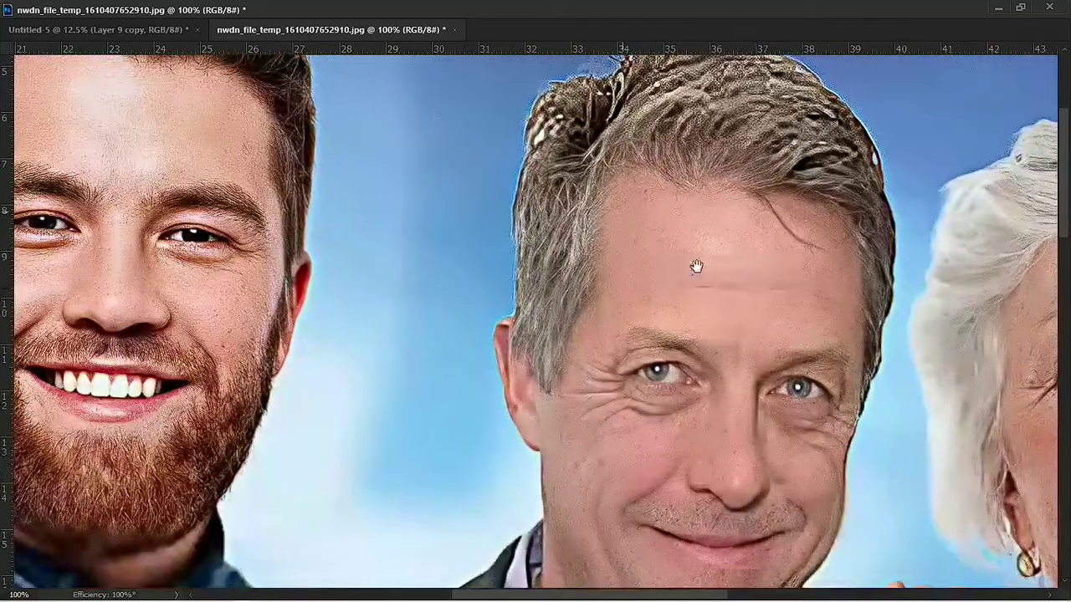
pyautogui.moveTo(629, 249)
pyautogui.mouseDown()
pyautogui.moveTo(728, 306)
pyautogui.moveTo(815, 276)
pyautogui.moveTo(803, 220)
pyautogui.moveTo(793, 329)
pyautogui.mouseUp()
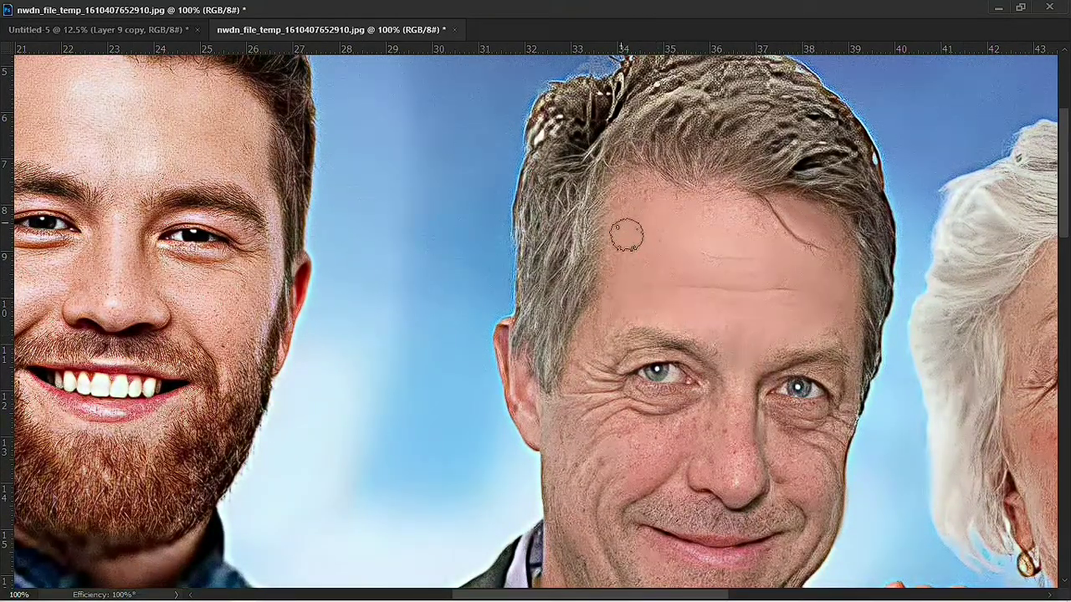
pyautogui.moveTo(608, 308); pyautogui.dragTo(573, 254)
pyautogui.moveTo(658, 382)
pyautogui.mouseDown()
pyautogui.moveTo(580, 394)
pyautogui.moveTo(538, 357)
pyautogui.moveTo(549, 307)
pyautogui.mouseUp()
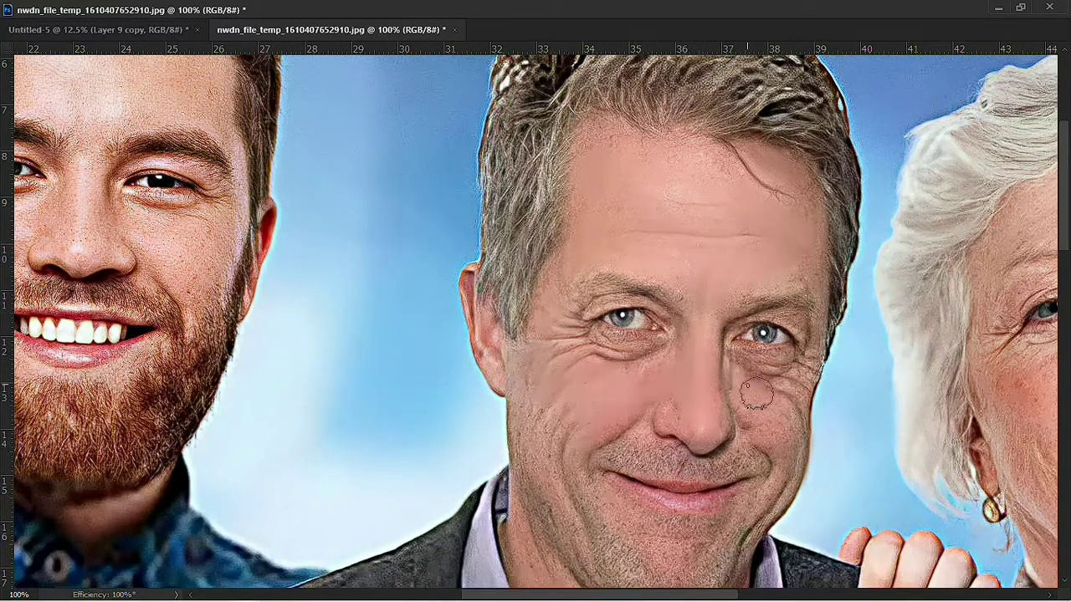
pyautogui.moveTo(786, 441)
pyautogui.mouseDown()
pyautogui.moveTo(803, 385)
pyautogui.moveTo(836, 360)
pyautogui.moveTo(496, 318)
pyautogui.mouseUp()
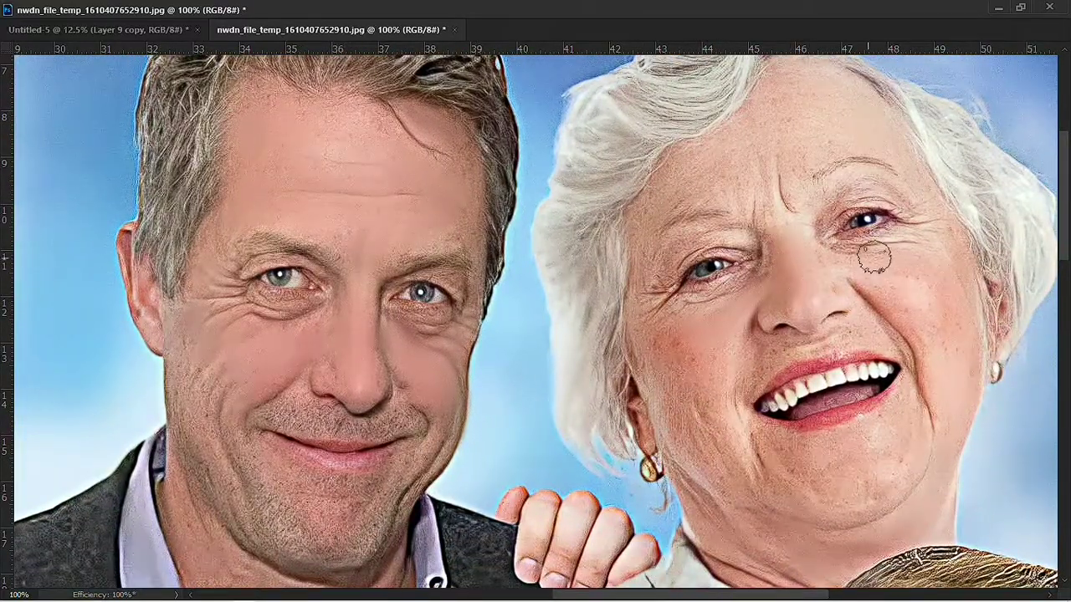
# Smooth the elderly woman's right cheek, chin spot and the skin around her eye
pyautogui.moveTo(876, 273)
pyautogui.mouseDown()
pyautogui.moveTo(932, 244)
pyautogui.moveTo(937, 328)
pyautogui.moveTo(944, 313)
pyautogui.moveTo(963, 359)
pyautogui.mouseUp()
pyautogui.scroll(-3, 912, 385)
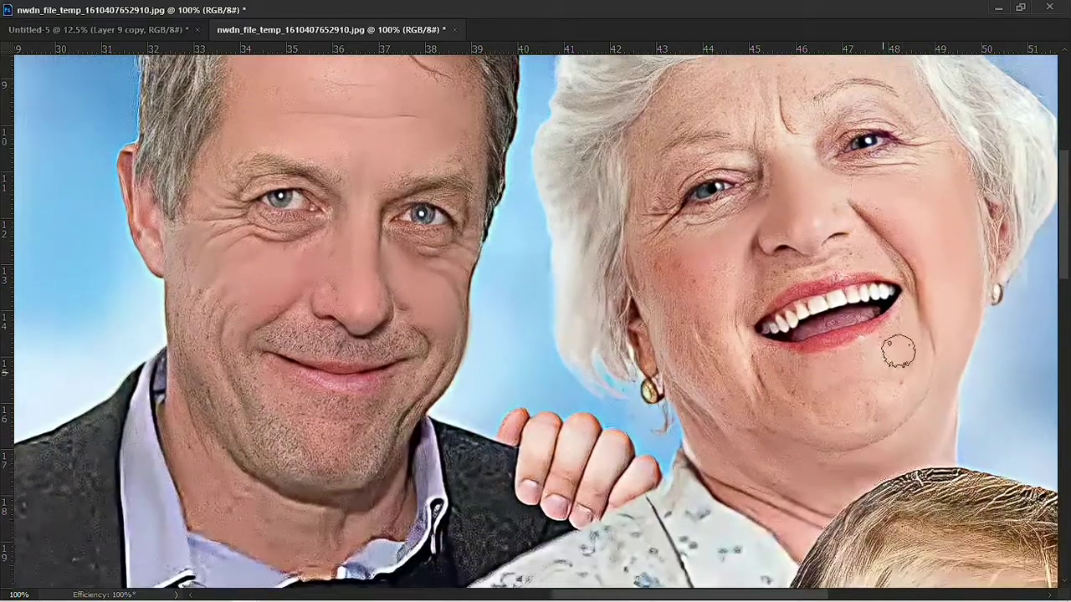
pyautogui.moveTo(866, 386)
pyautogui.mouseDown()
pyautogui.moveTo(737, 443)
pyautogui.moveTo(722, 290)
pyautogui.moveTo(842, 253)
pyautogui.moveTo(760, 270)
pyautogui.moveTo(679, 303)
pyautogui.moveTo(686, 351)
pyautogui.moveTo(684, 292)
pyautogui.moveTo(664, 351)
pyautogui.mouseUp()
pyautogui.scroll(3, 684, 292)
pyautogui.scroll(2, 664, 351)
pyautogui.moveTo(777, 296)
pyautogui.mouseDown()
pyautogui.moveTo(868, 289)
pyautogui.moveTo(788, 260)
pyautogui.moveTo(865, 215)
pyautogui.moveTo(746, 235)
pyautogui.moveTo(789, 160)
pyautogui.moveTo(702, 229)
pyautogui.moveTo(712, 239)
pyautogui.moveTo(642, 260)
pyautogui.mouseUp()
pyautogui.scroll(2, 746, 234)
pyautogui.scroll(-2, 623, 293)
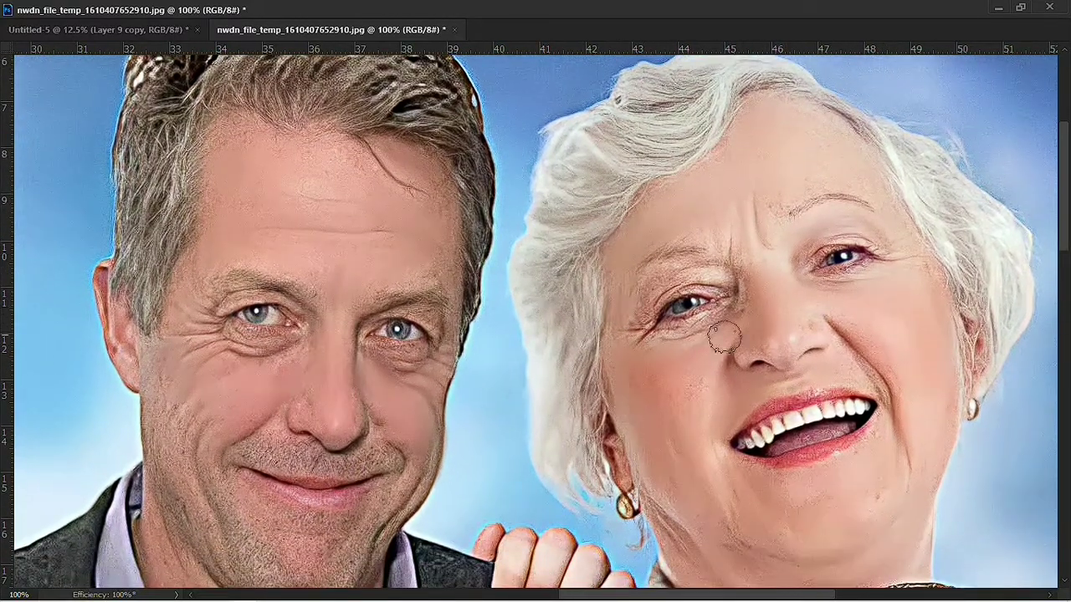
# Adjust the brush size and hardness, then move down to the woman's shirt and the girl
pyautogui.rightClick(752, 330)
pyautogui.click(714, 270)
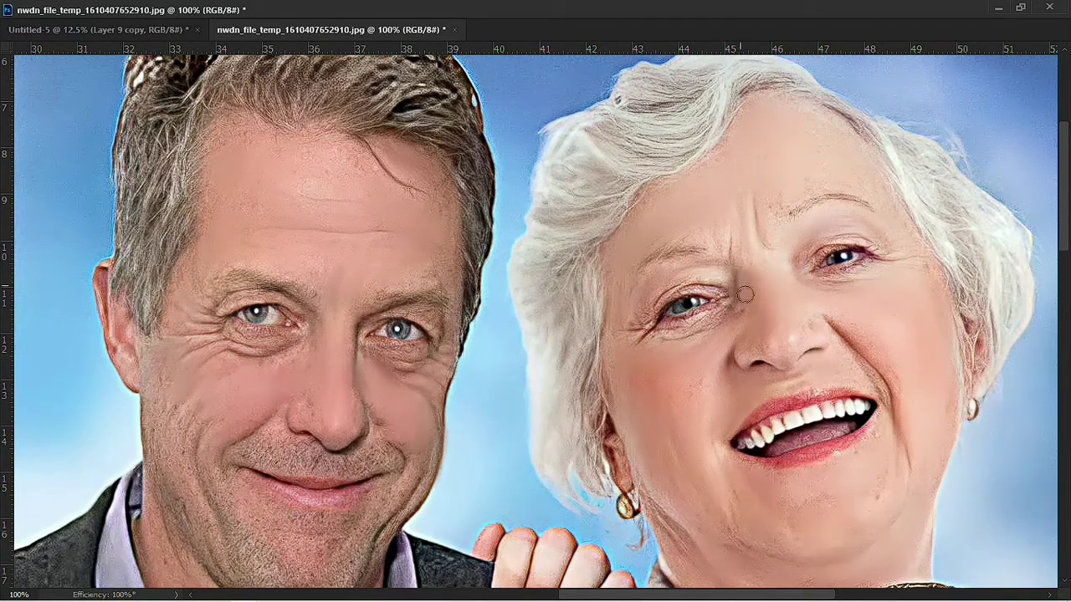
pyautogui.scroll(-5, 812, 425)
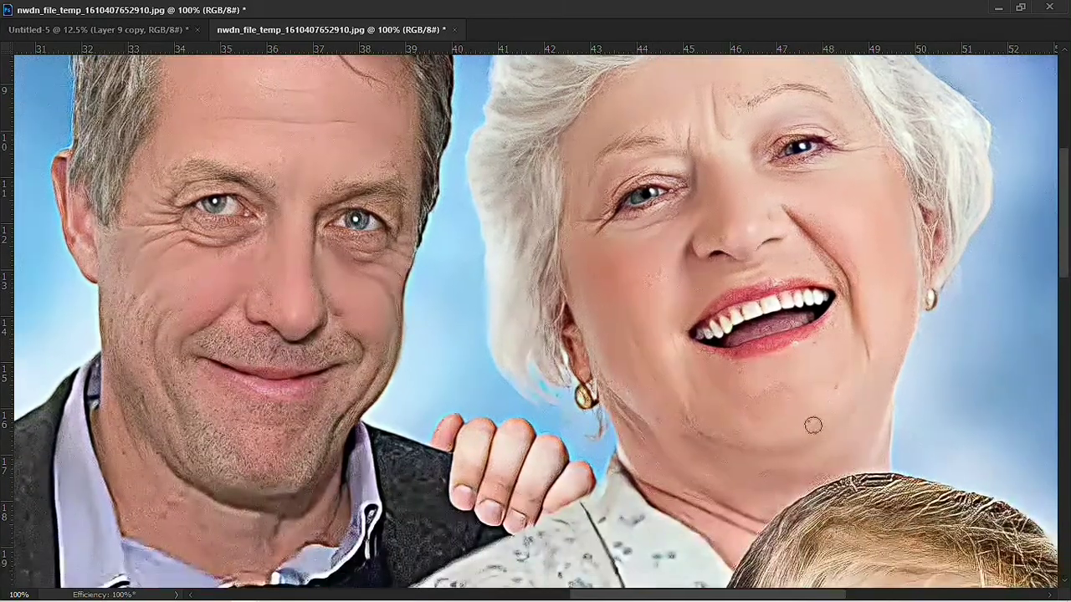
pyautogui.rightClick(747, 318)
pyautogui.click(691, 326)
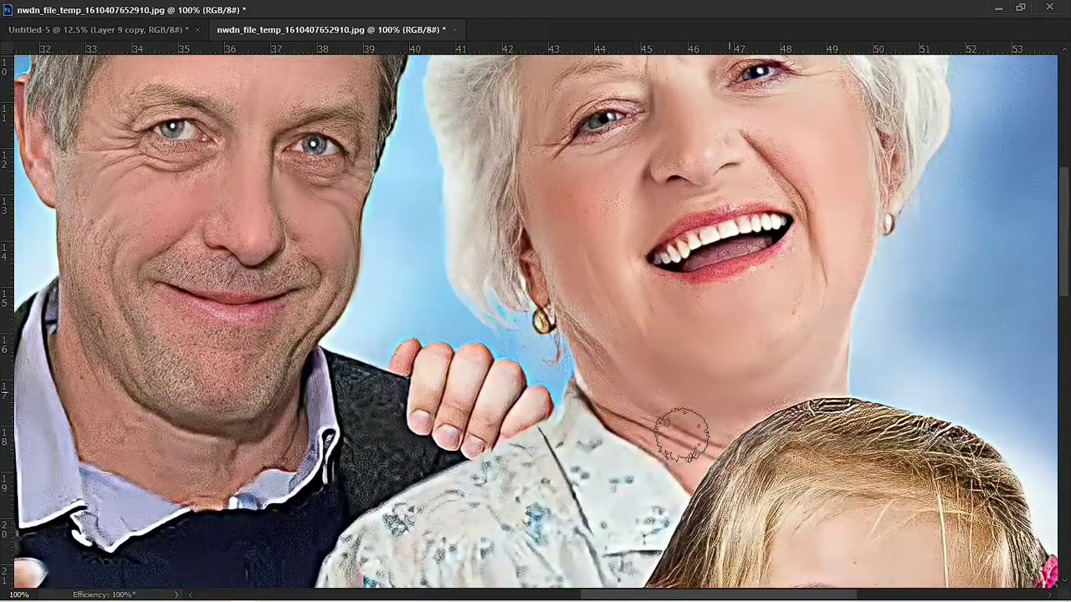
pyautogui.scroll(-5, 593, 318)
pyautogui.moveTo(379, 258); pyautogui.dragTo(646, 317)
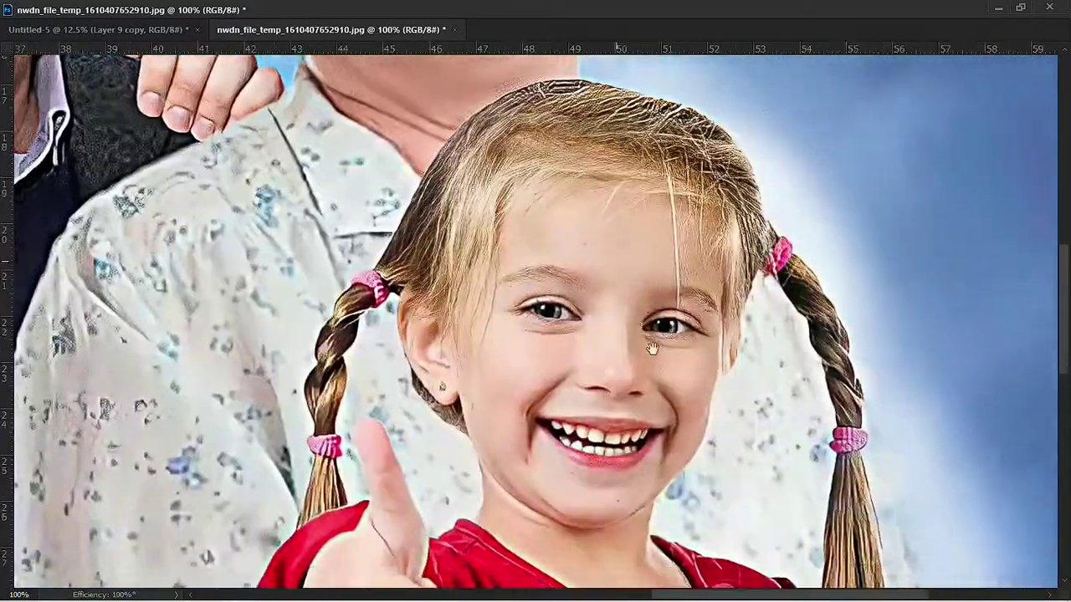
pyautogui.rightClick(686, 342)
# Paint out the dreamstime watermark letters and the red spiral mark on the girl's shirt
pyautogui.press('Return')
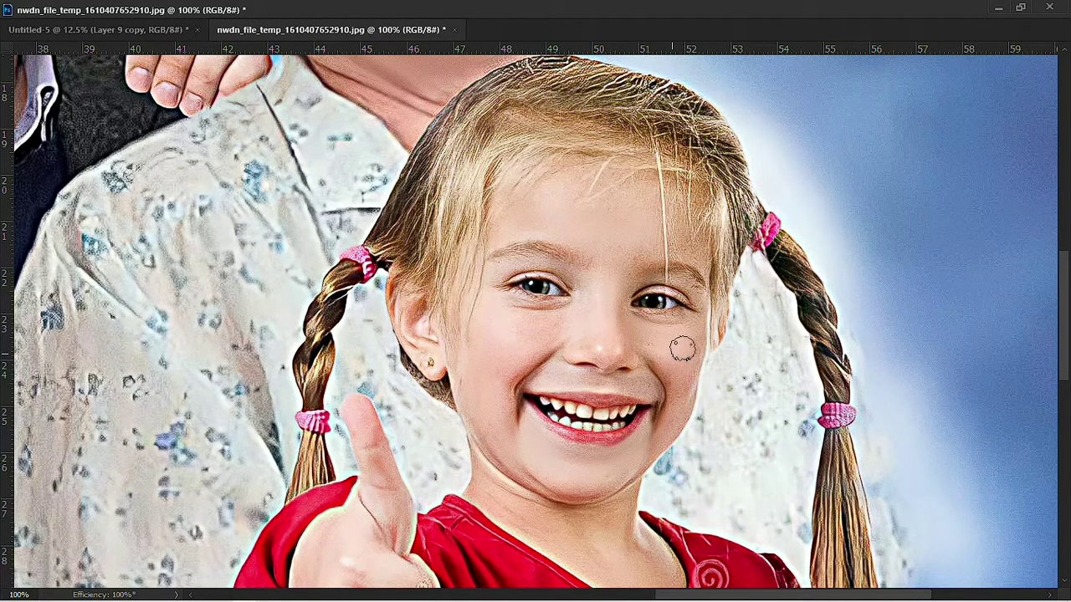
pyautogui.scroll(-3, 669, 401)
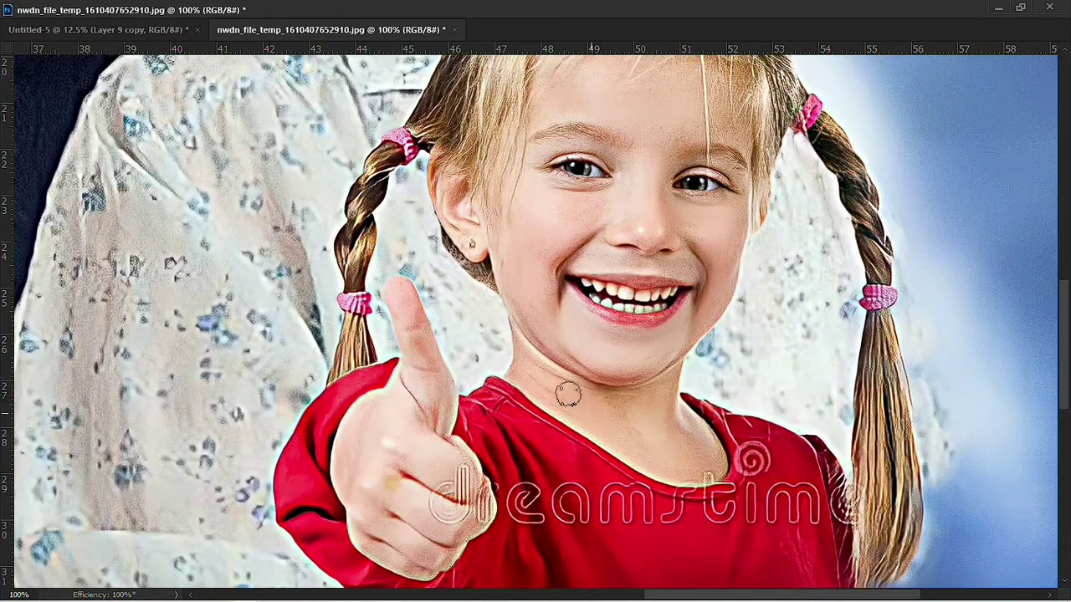
pyautogui.scroll(-3, 568, 395)
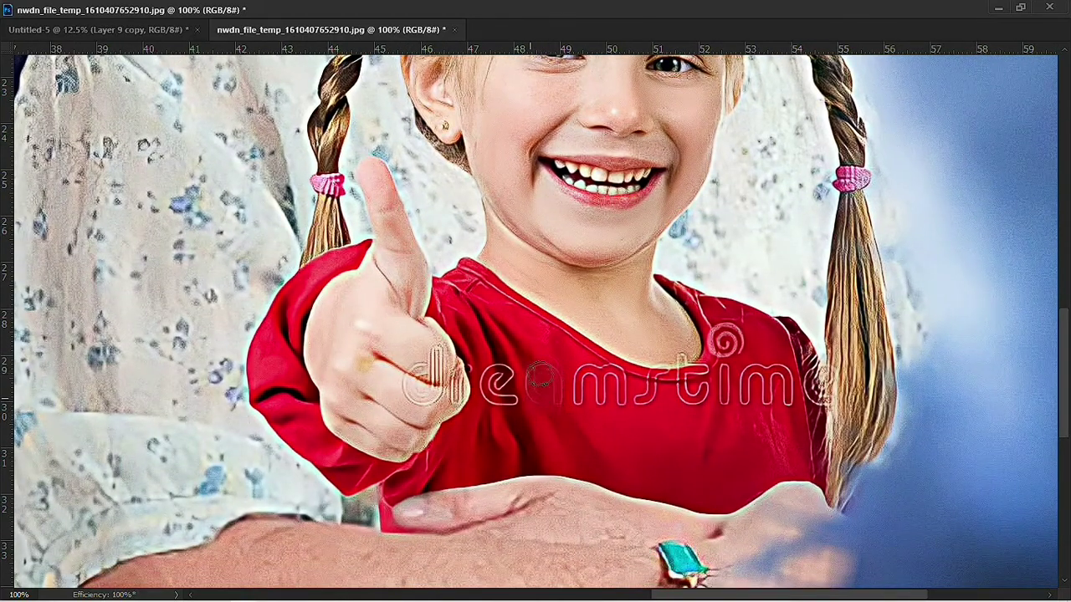
pyautogui.moveTo(536, 405)
pyautogui.mouseDown()
pyautogui.moveTo(500, 371)
pyautogui.moveTo(456, 402)
pyautogui.moveTo(423, 399)
pyautogui.moveTo(426, 354)
pyautogui.moveTo(447, 378)
pyautogui.mouseUp()
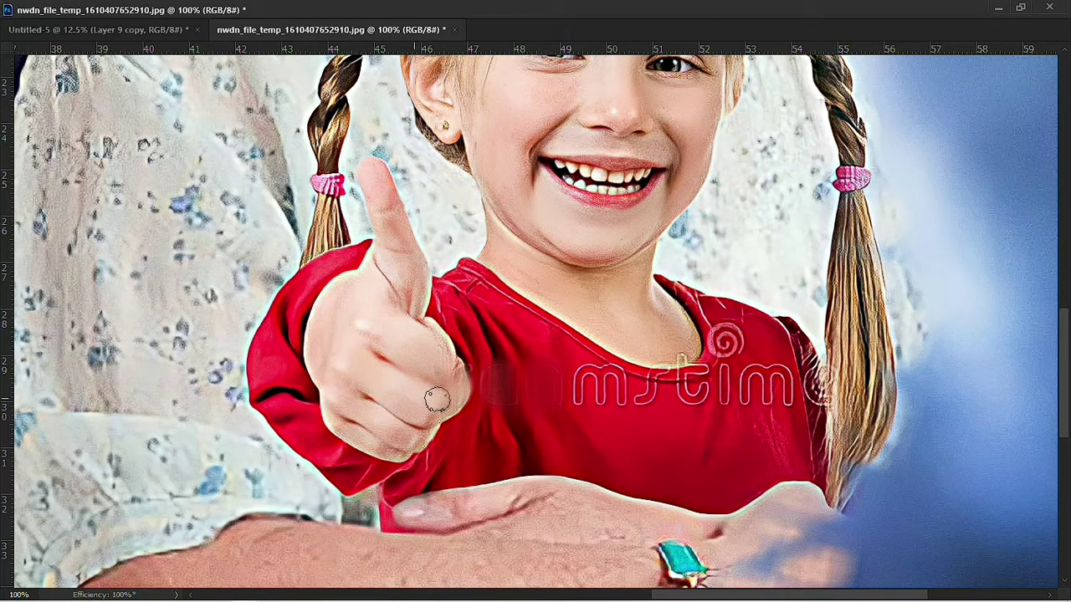
pyautogui.moveTo(556, 387)
pyautogui.mouseDown()
pyautogui.moveTo(599, 377)
pyautogui.moveTo(661, 402)
pyautogui.moveTo(646, 386)
pyautogui.moveTo(694, 397)
pyautogui.moveTo(645, 403)
pyautogui.mouseUp()
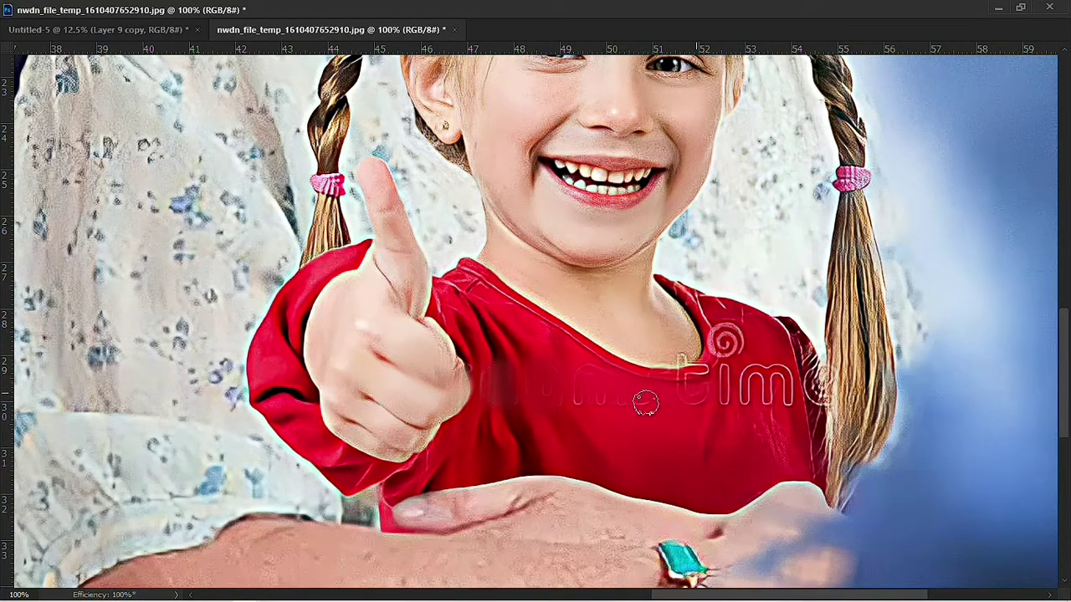
pyautogui.moveTo(693, 366)
pyautogui.mouseDown()
pyautogui.moveTo(706, 381)
pyautogui.moveTo(673, 394)
pyautogui.moveTo(719, 378)
pyautogui.moveTo(741, 399)
pyautogui.moveTo(755, 370)
pyautogui.moveTo(783, 398)
pyautogui.moveTo(819, 382)
pyautogui.mouseUp()
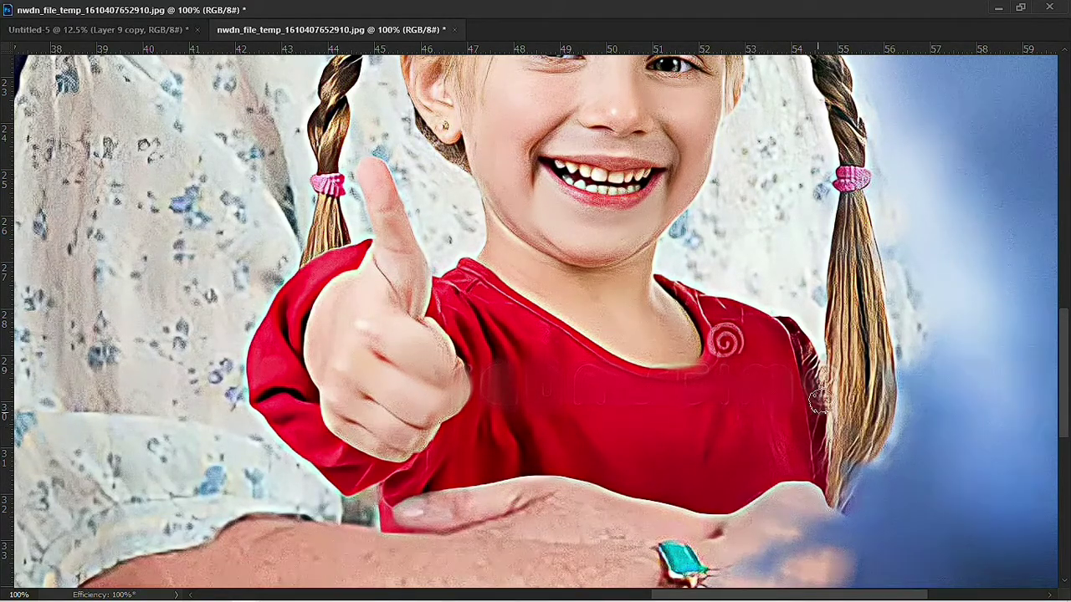
pyautogui.moveTo(731, 342); pyautogui.dragTo(720, 338)
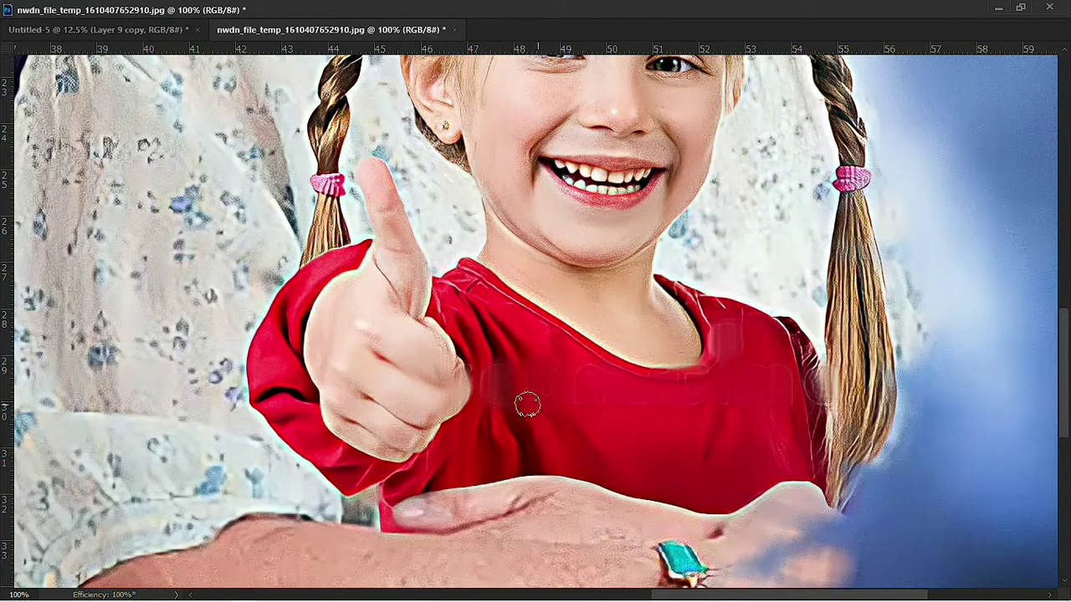
# Reduce the brush size to 14 px
pyautogui.rightClick(568, 353)
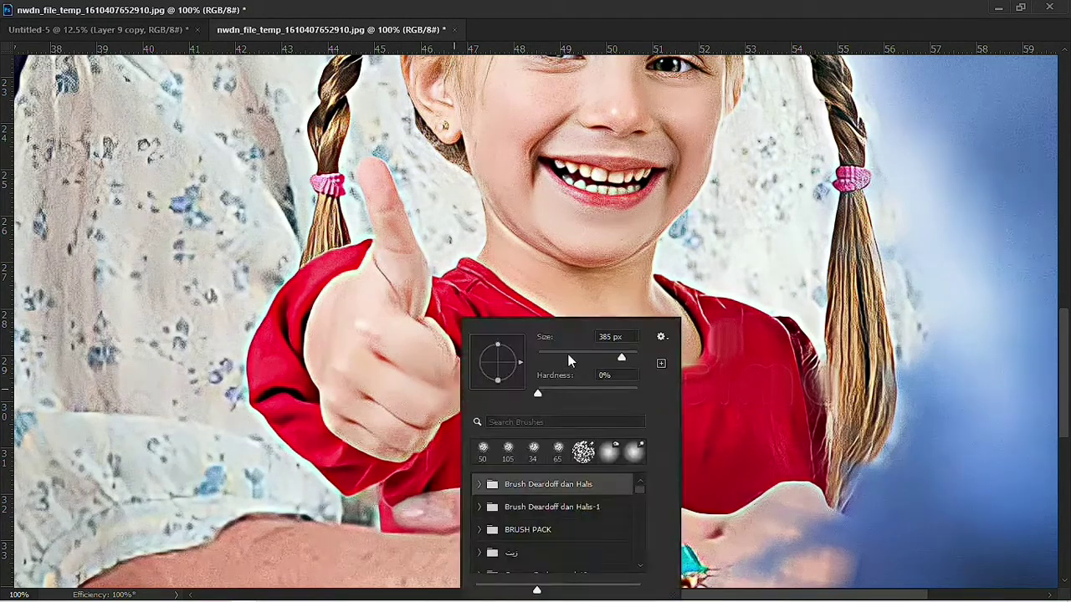
pyautogui.press('Return')
pyautogui.rightClick(585, 362)
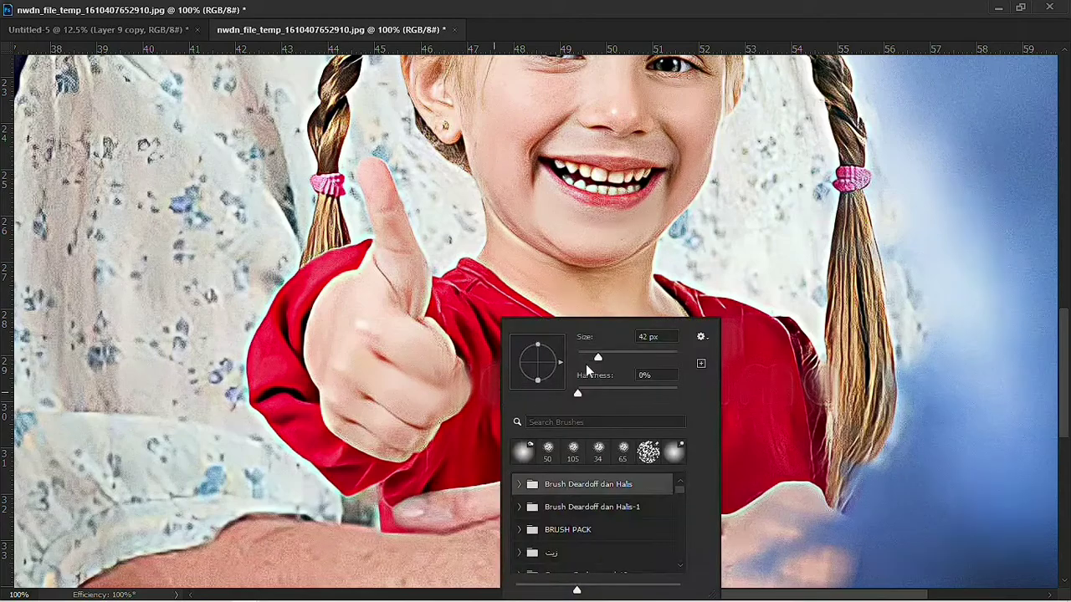
pyautogui.moveTo(596, 358); pyautogui.dragTo(585, 358)
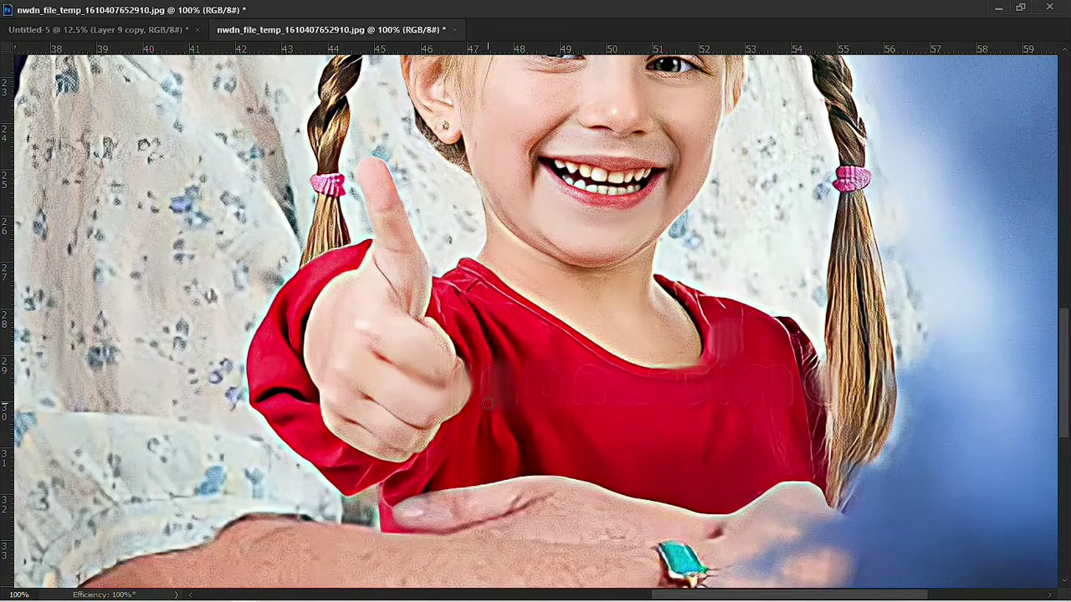
pyautogui.rightClick(470, 405)
# Dodge the bearded and grey-haired men's foreheads and under-eyes with Midtones range at 86% exposure
pyautogui.press('Return')
pyautogui.click(1020, 9)
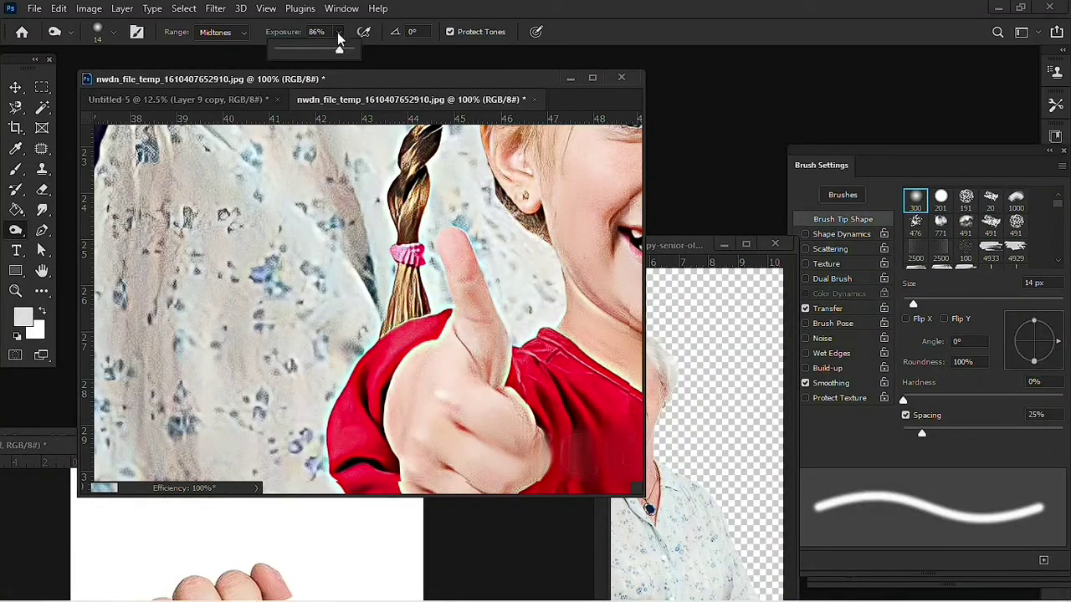
pyautogui.click(593, 77)
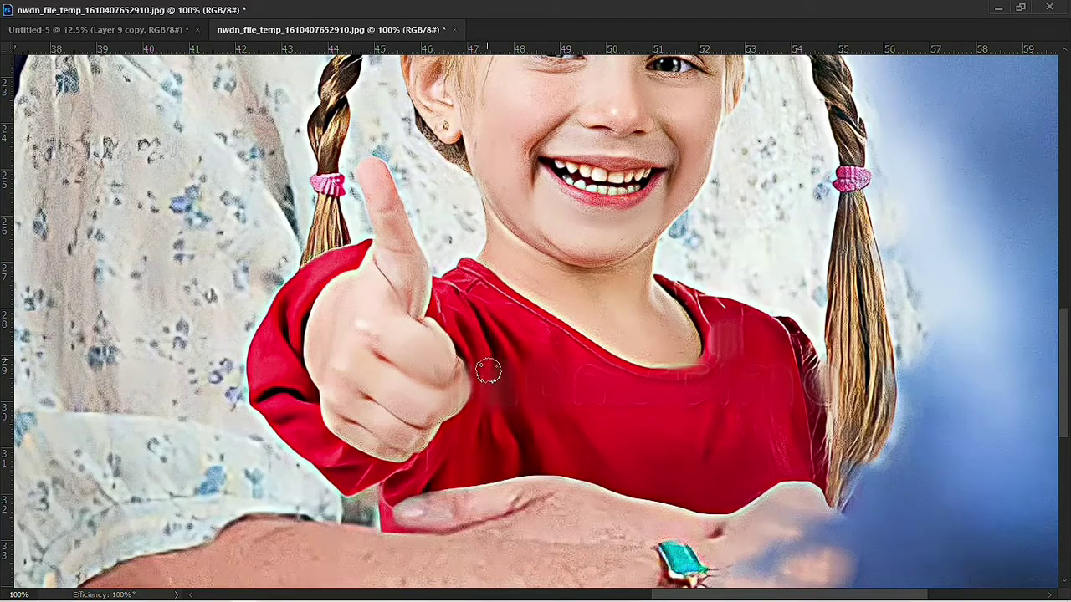
pyautogui.hscroll(-5, 507, 441)
pyautogui.hscroll(-5, 586, 459)
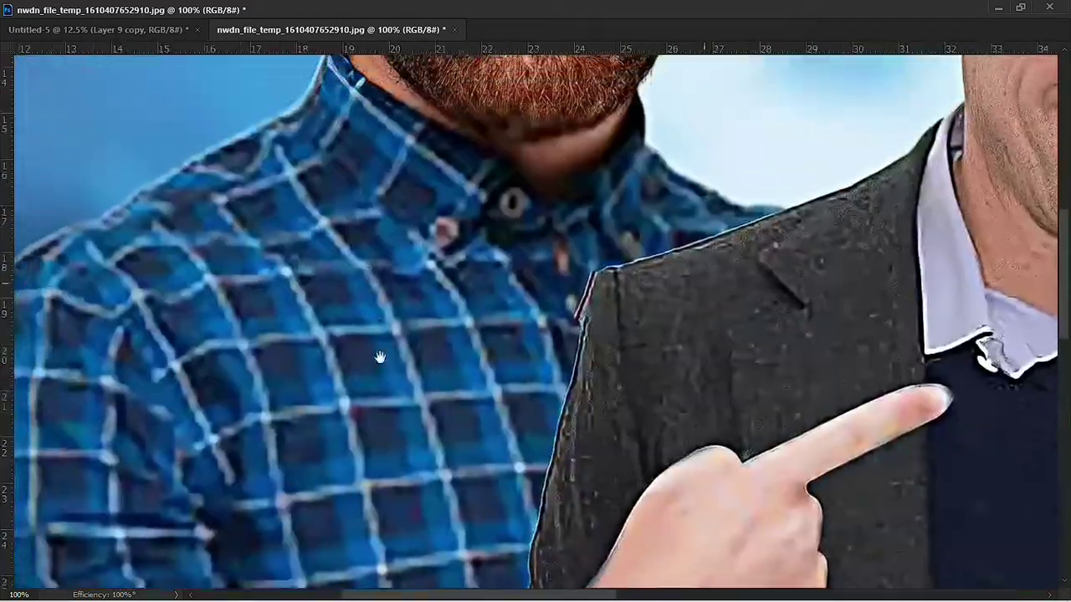
pyautogui.scroll(6, 382, 354)
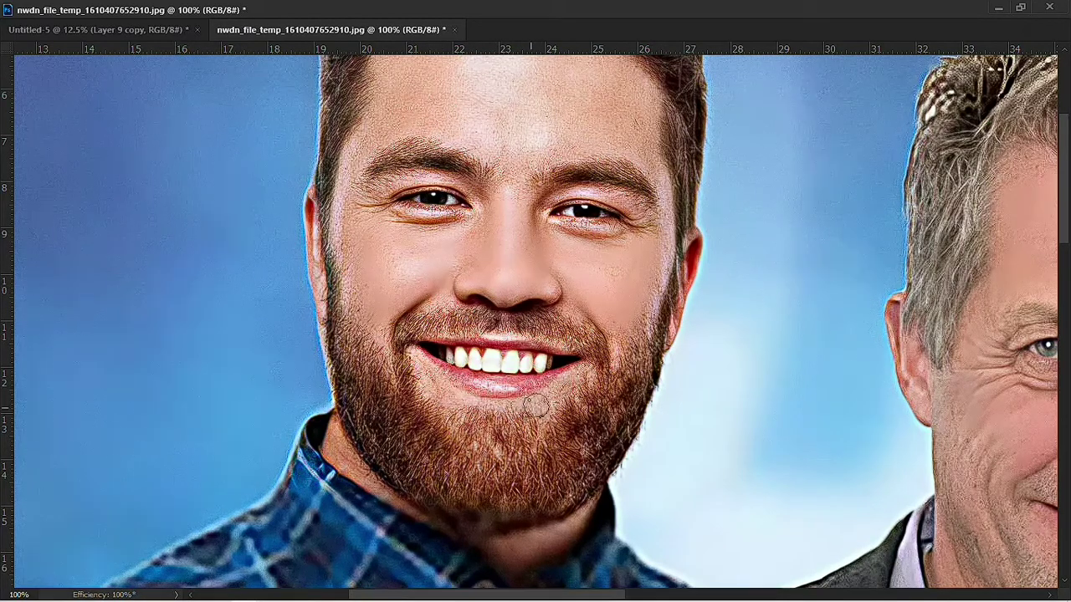
pyautogui.scroll(3, 553, 343)
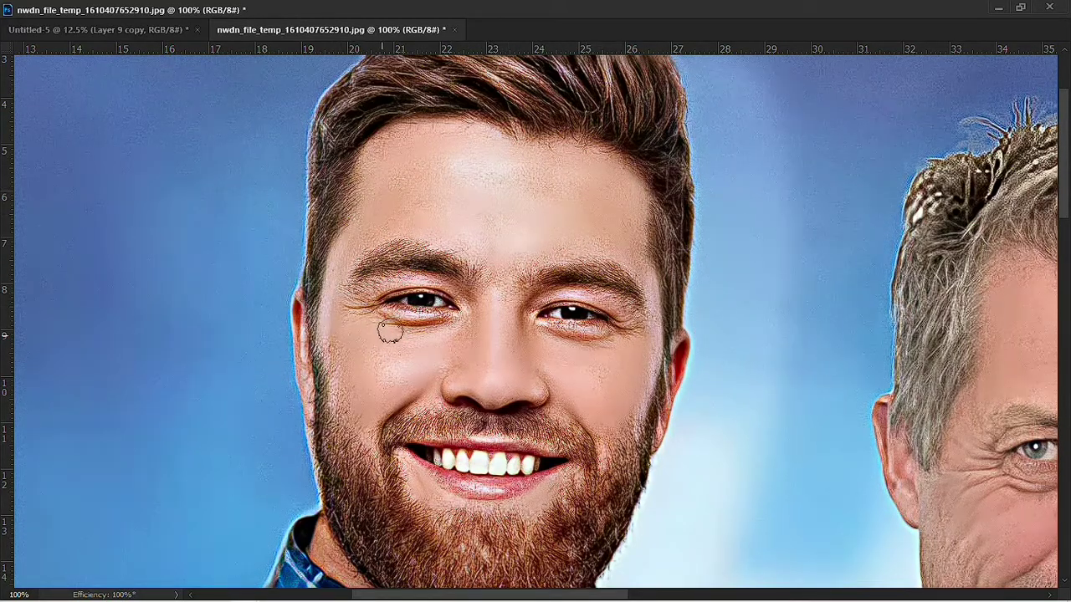
pyautogui.moveTo(573, 349)
pyautogui.mouseDown()
pyautogui.moveTo(496, 377)
pyautogui.moveTo(471, 445)
pyautogui.moveTo(528, 377)
pyautogui.mouseUp()
pyautogui.moveTo(555, 420); pyautogui.dragTo(399, 382)
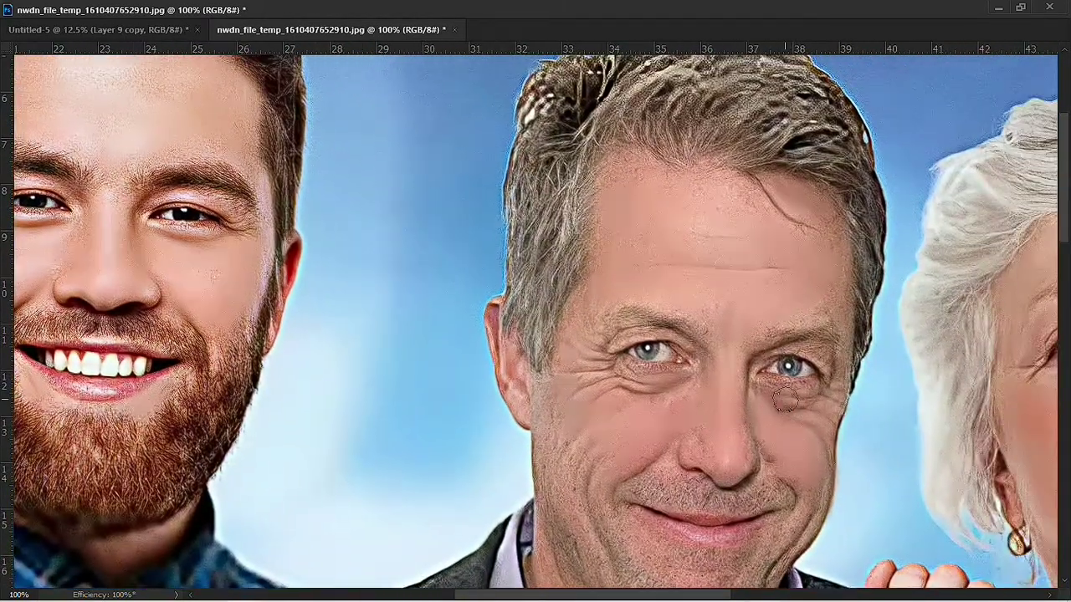
pyautogui.moveTo(849, 399); pyautogui.dragTo(711, 418)
pyautogui.moveTo(1045, 352); pyautogui.dragTo(834, 322)
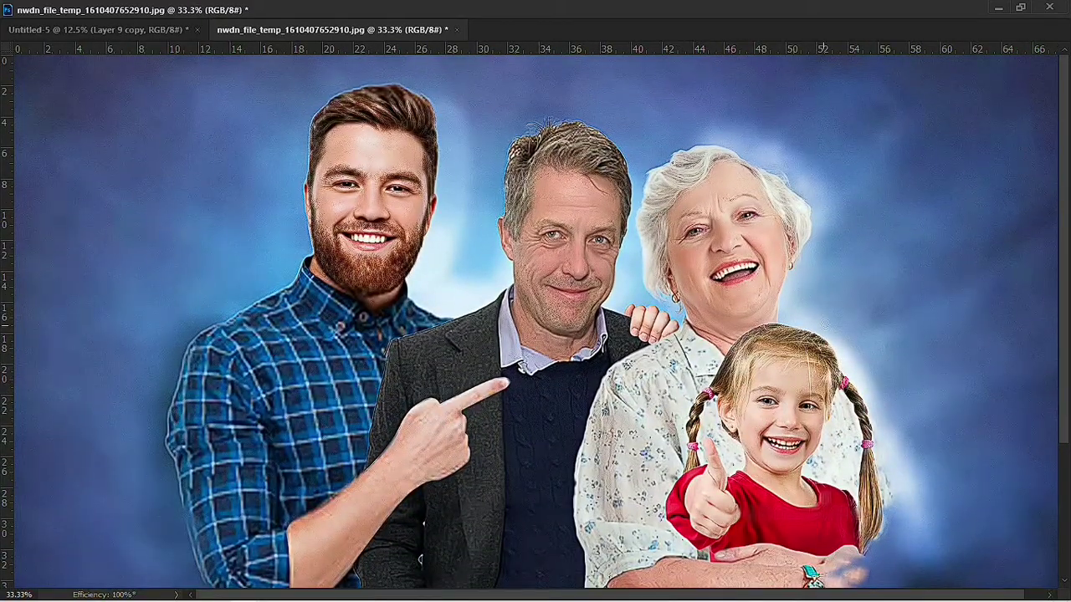
# Apply Filter > Stylize > Oil Paint at 0.7 stylization and maximize the document window
pyautogui.click(1021, 8)
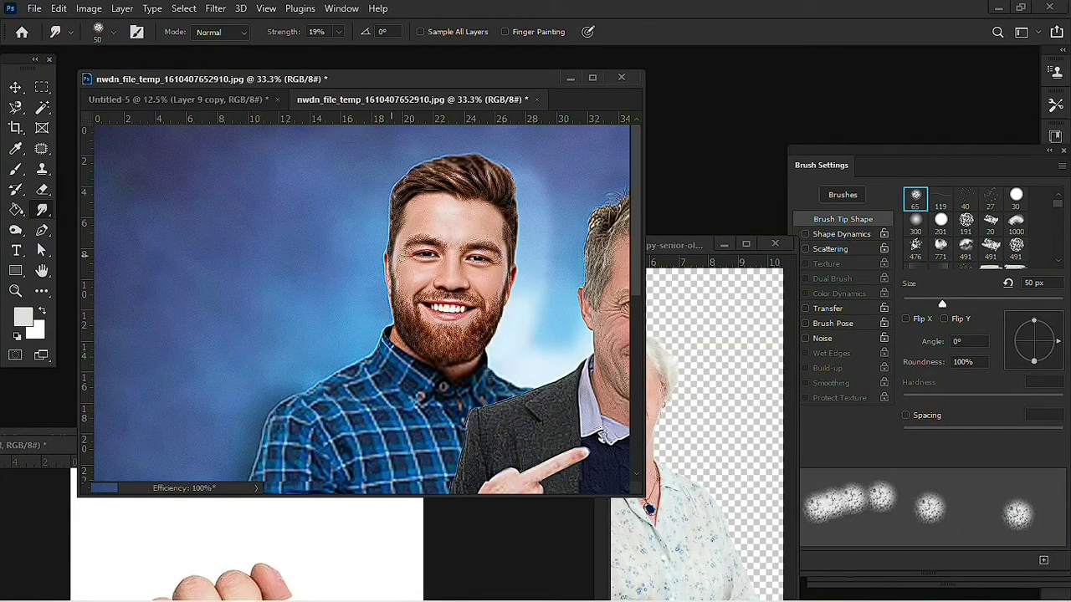
pyautogui.click(216, 10)
pyautogui.moveTo(251, 312)
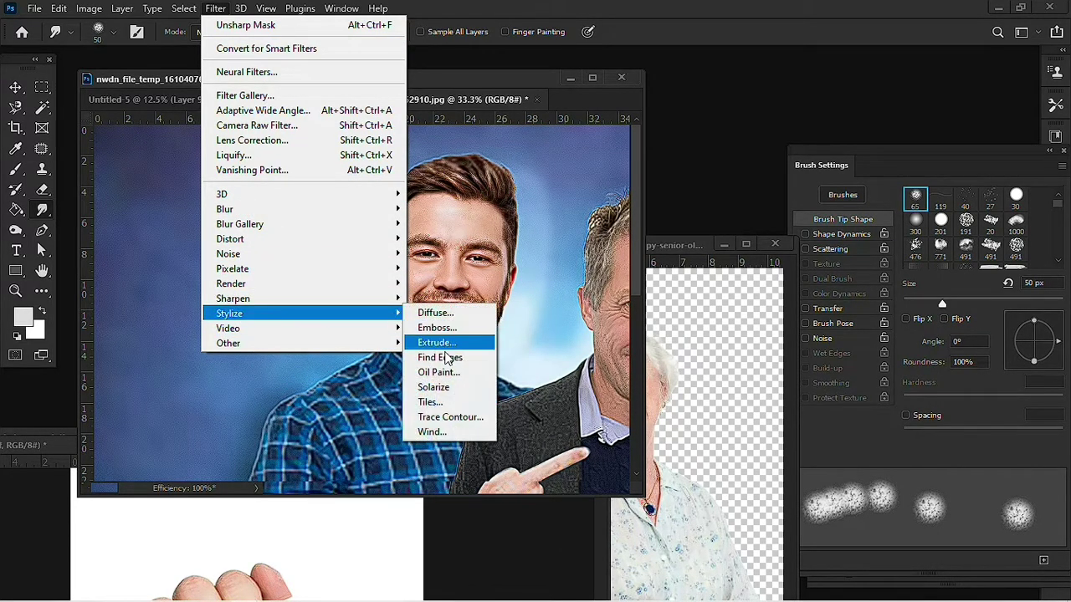
pyautogui.click(438, 372)
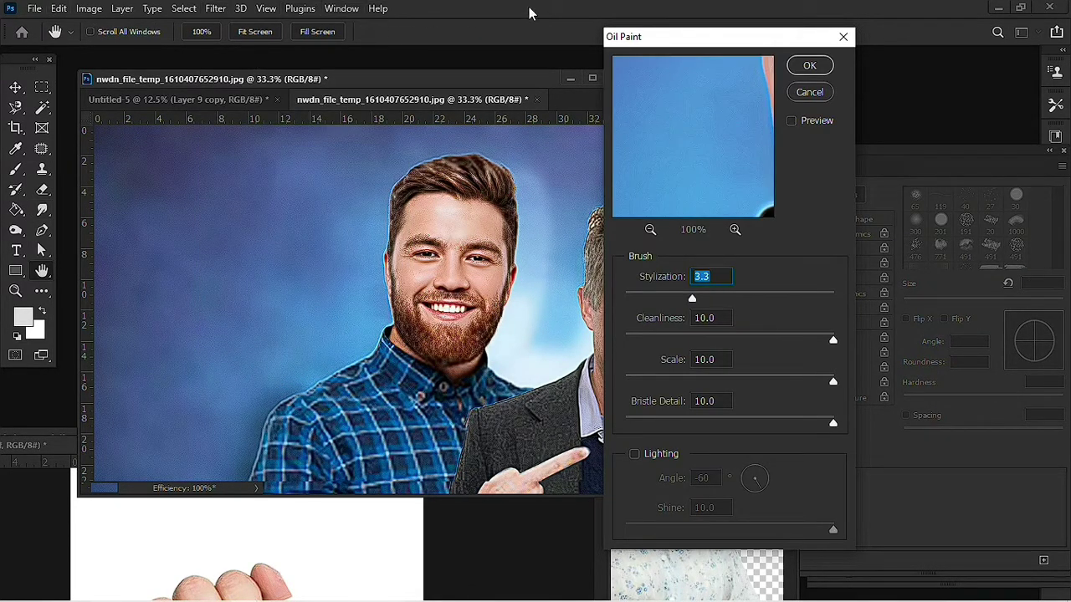
pyautogui.moveTo(696, 162); pyautogui.dragTo(678, 180)
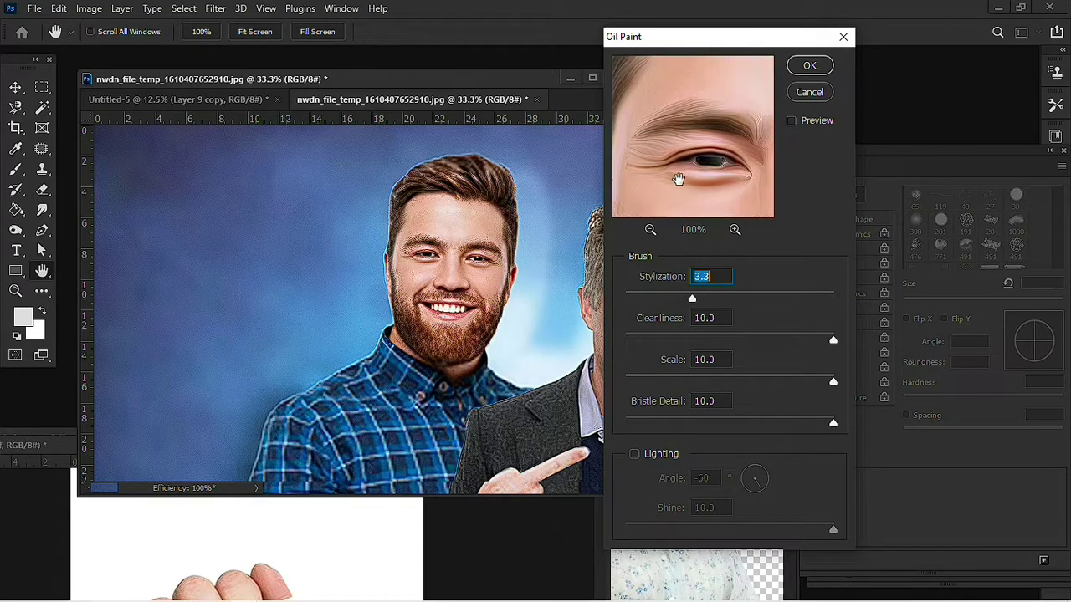
pyautogui.moveTo(672, 297); pyautogui.dragTo(639, 297)
pyautogui.moveTo(677, 92)
pyautogui.mouseDown()
pyautogui.moveTo(660, 157)
pyautogui.moveTo(748, 162)
pyautogui.mouseUp()
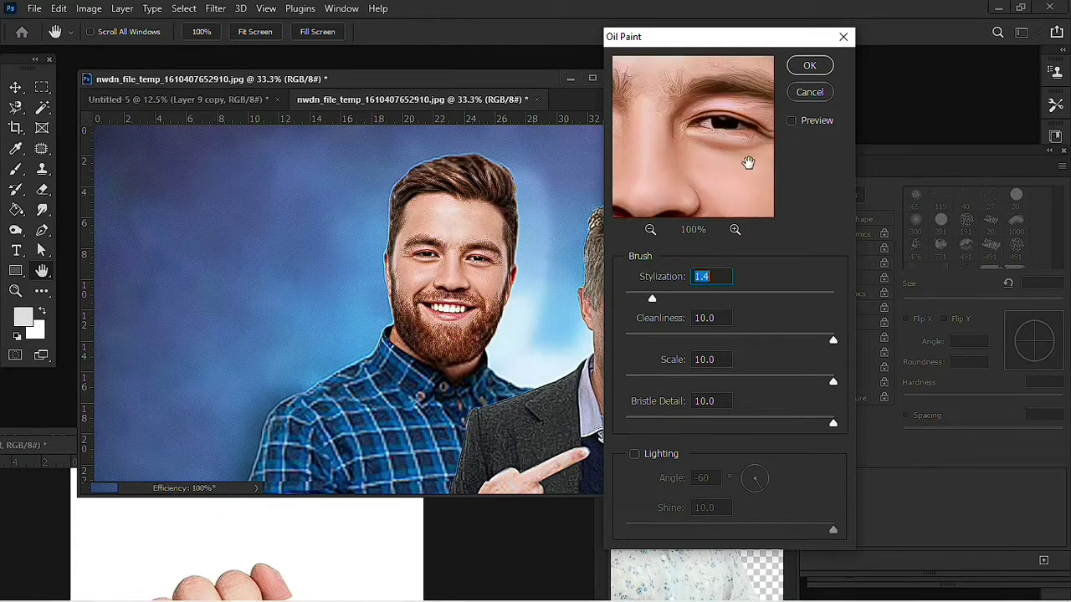
pyautogui.click(639, 298)
pyautogui.moveTo(673, 153); pyautogui.dragTo(734, 196)
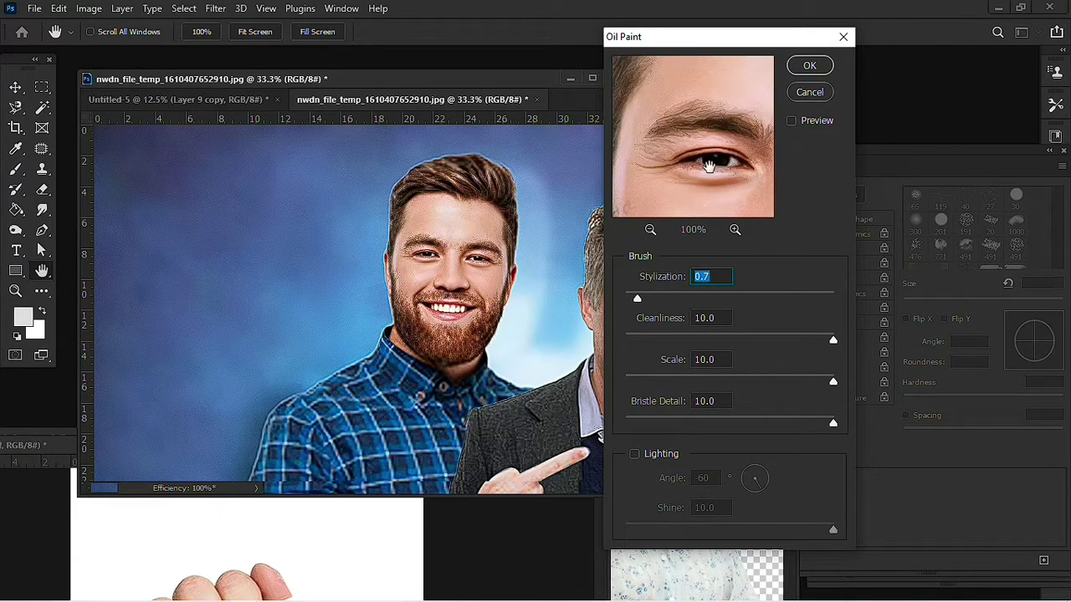
pyautogui.click(805, 68)
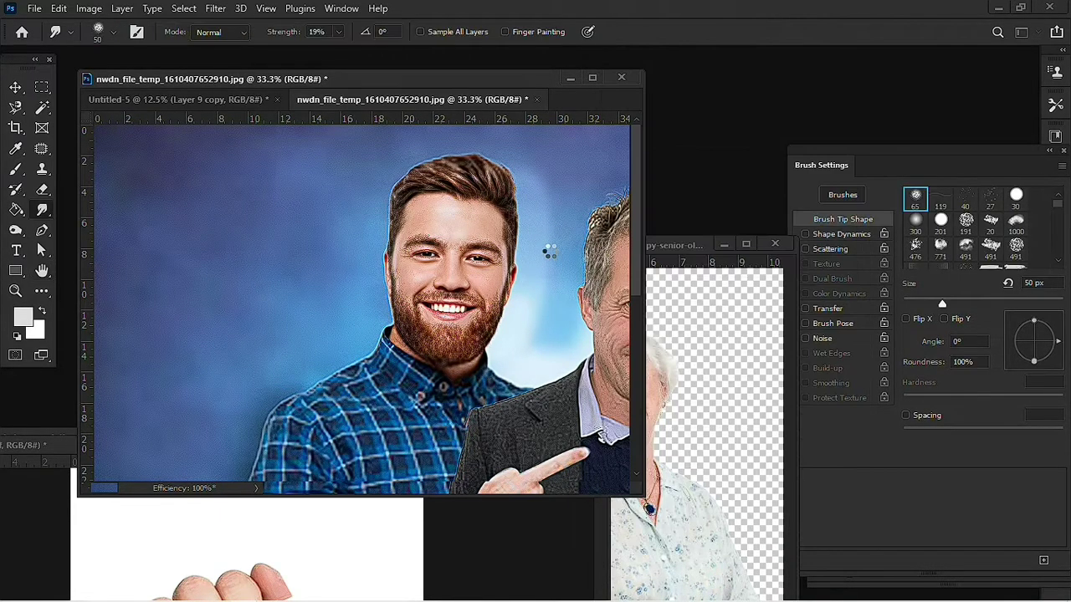
pyautogui.click(592, 78)
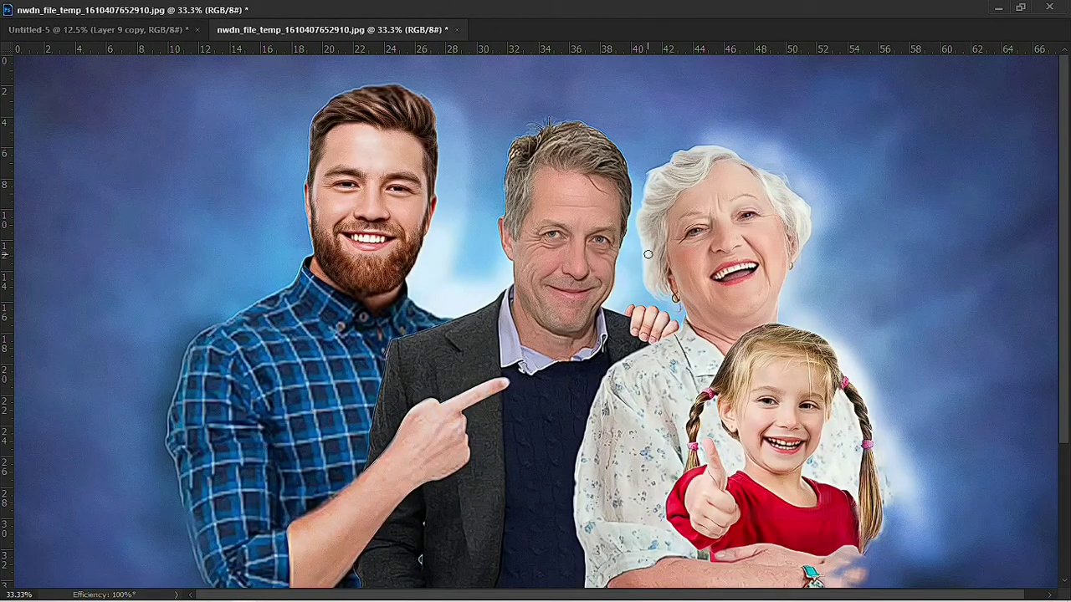
# Reapply the Oil Paint filter at 0.7 stylization
pyautogui.scroll(5, 648, 254)
pyautogui.scroll(2, 357, 344)
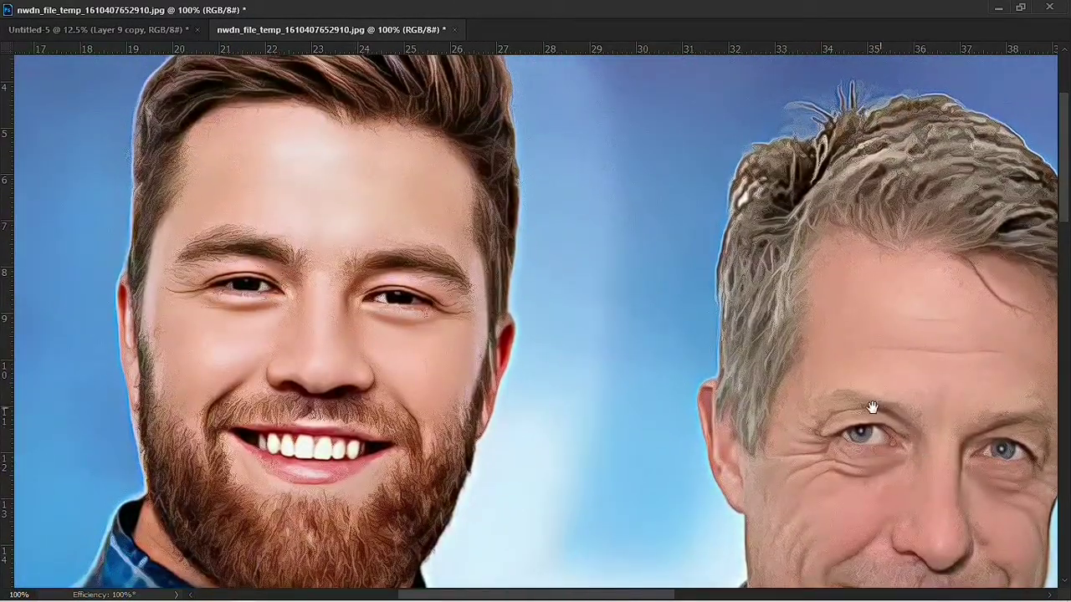
pyautogui.moveTo(871, 407); pyautogui.dragTo(686, 410)
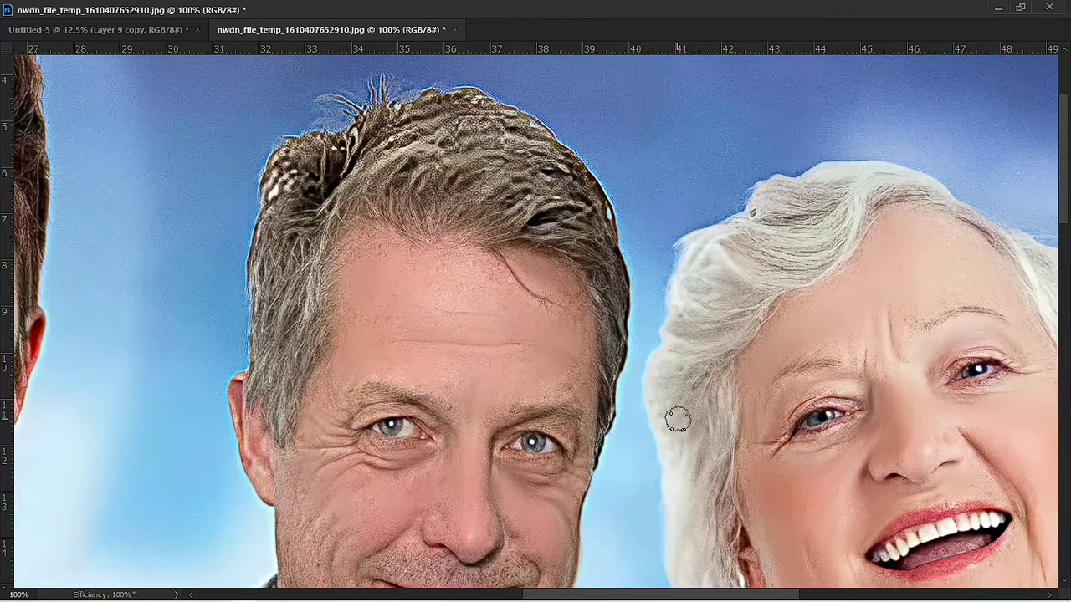
pyautogui.hotkey('alt', 't')
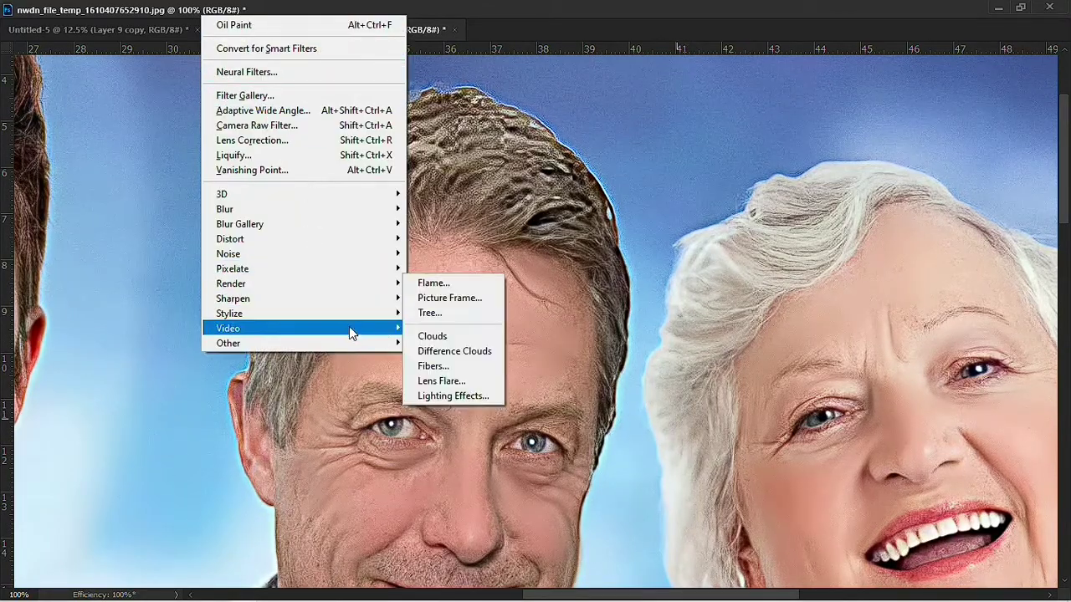
pyautogui.click(444, 374)
pyautogui.moveTo(681, 148); pyautogui.dragTo(684, 212)
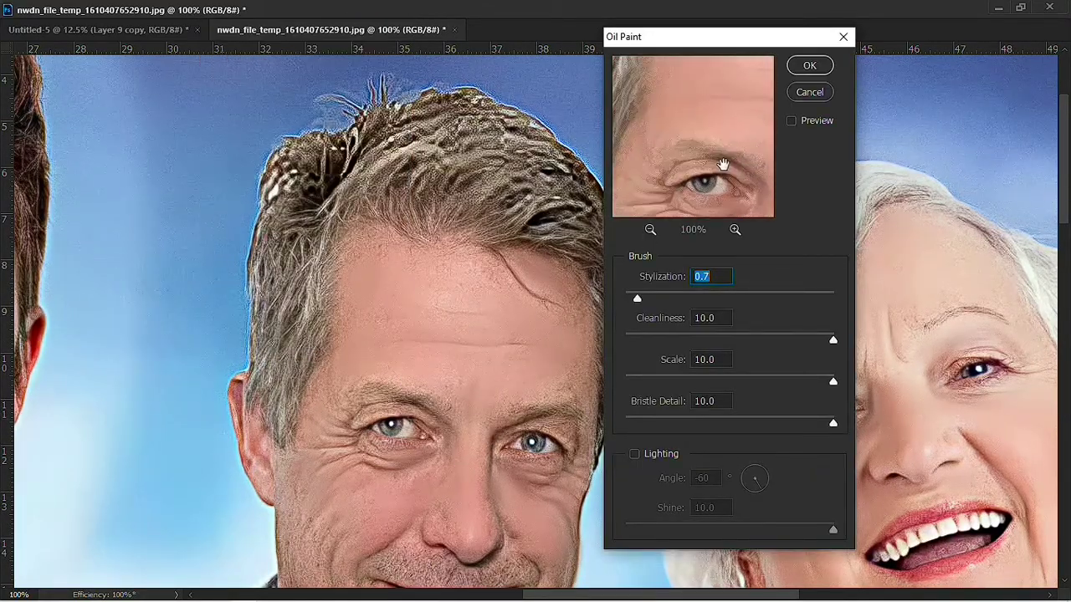
pyautogui.moveTo(695, 170); pyautogui.dragTo(757, 248)
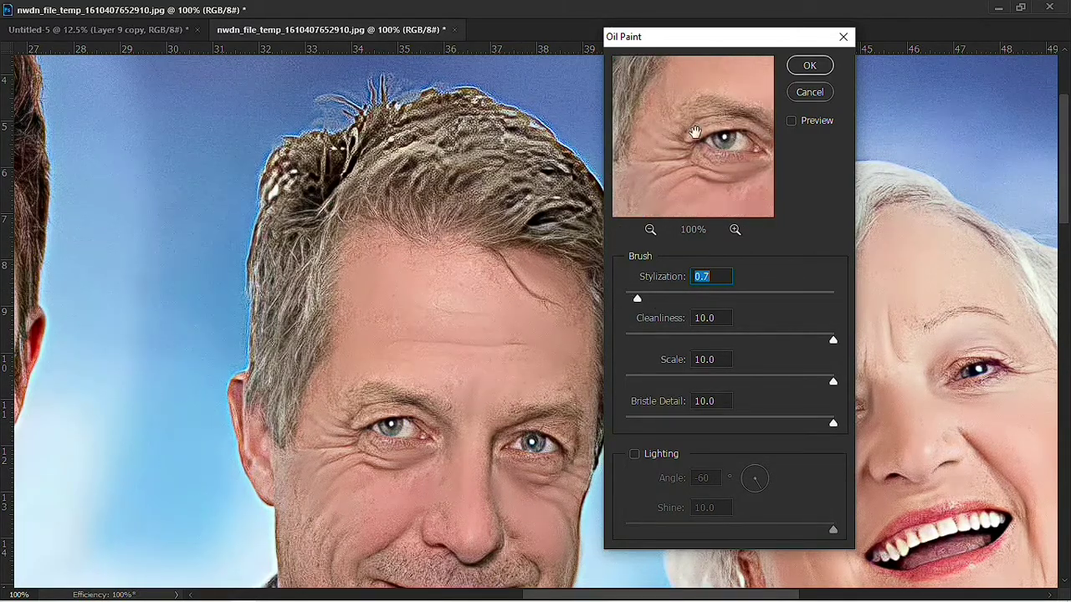
pyautogui.moveTo(699, 157)
pyautogui.mouseDown()
pyautogui.moveTo(742, 206)
pyautogui.moveTo(707, 136)
pyautogui.moveTo(681, 148)
pyautogui.moveTo(662, 137)
pyautogui.mouseUp()
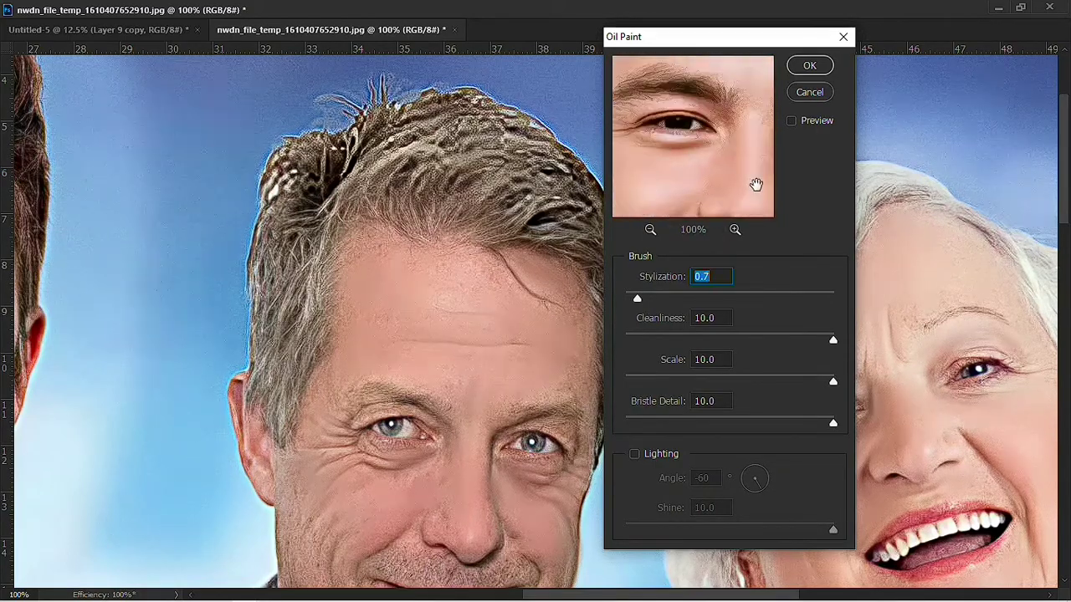
pyautogui.click(794, 71)
# Duplicate the layer as Layer 1 and set up Oil Paint with stylization 4.6
pyautogui.moveTo(471, 317); pyautogui.dragTo(756, 334)
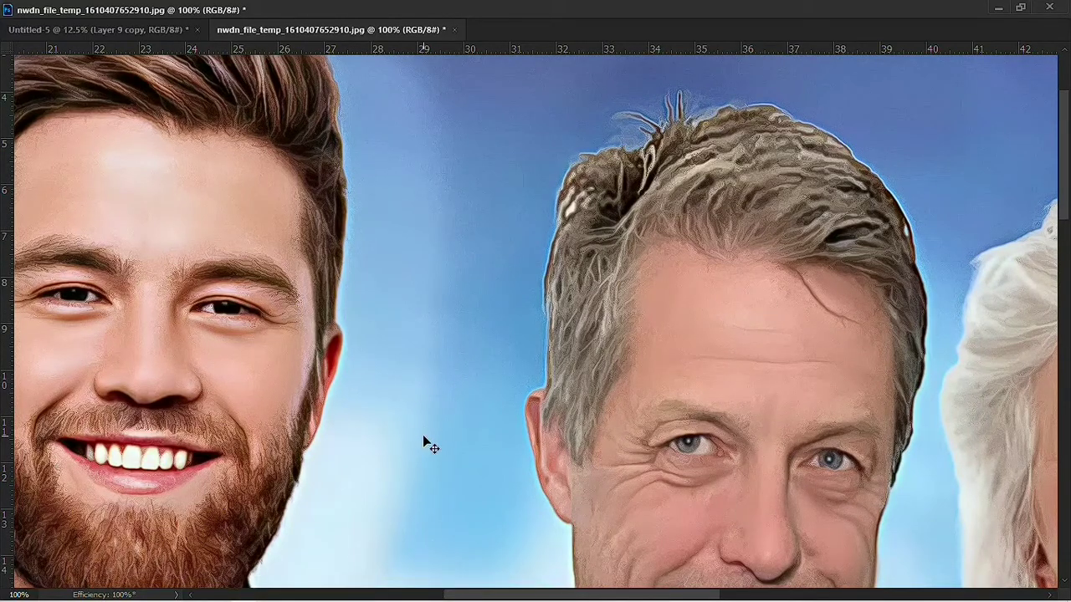
pyautogui.hotkey('ctrl', 'j')
pyautogui.hotkey('alt', 't')
pyautogui.press('Up')
pyautogui.press('Up')
pyautogui.press('Up')
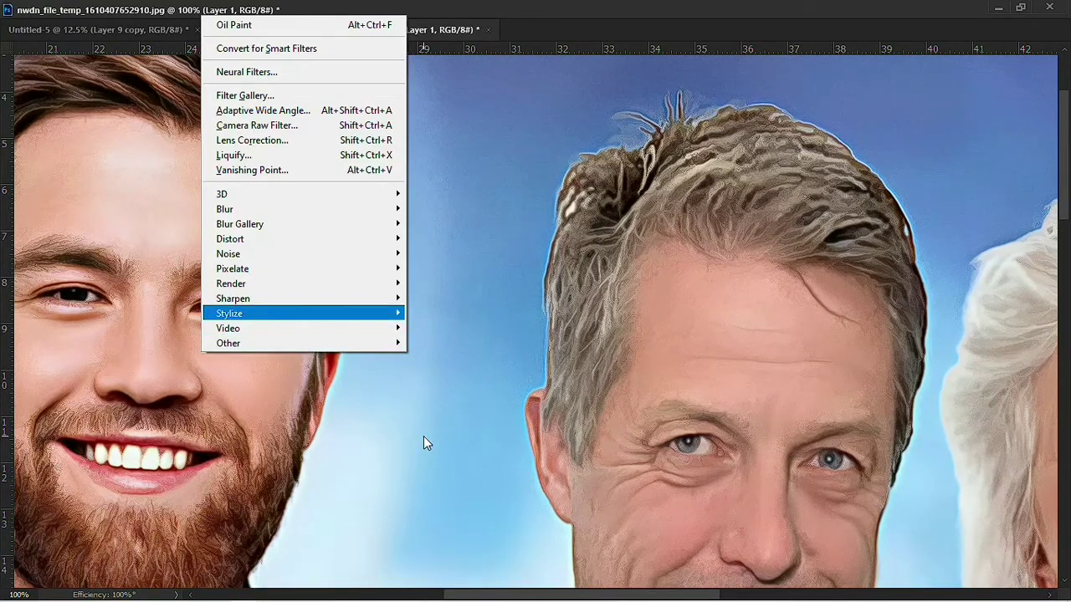
pyautogui.press('Right')
pyautogui.press('Down')
pyautogui.press('Down')
pyautogui.press('Down')
pyautogui.press('Down')
pyautogui.press('Return')
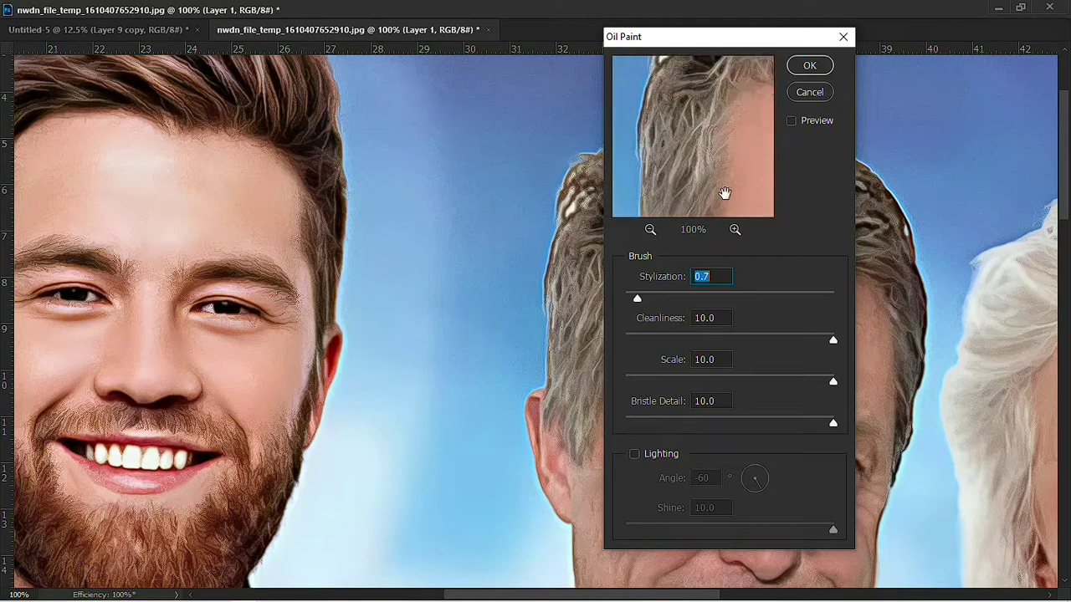
pyautogui.moveTo(637, 297); pyautogui.dragTo(690, 298)
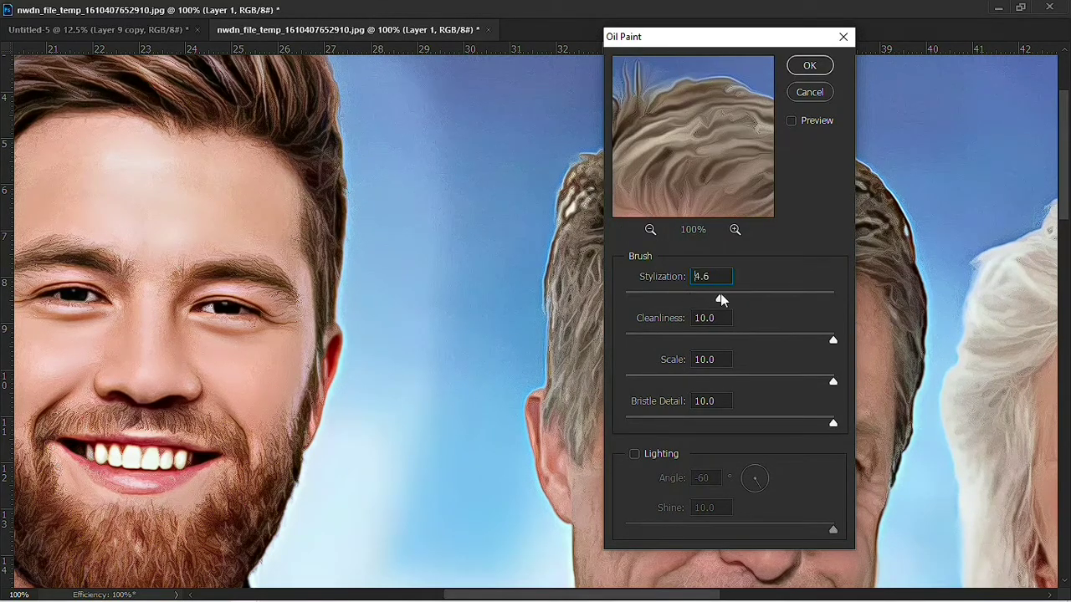
pyautogui.moveTo(693, 136)
pyautogui.mouseDown()
pyautogui.moveTo(694, 164)
pyautogui.moveTo(723, 178)
pyautogui.moveTo(665, 177)
pyautogui.mouseUp()
# Apply the 4.6 Oil Paint pass and brighten the girl's teeth and eye with a 36 px brush
pyautogui.click(809, 65)
pyautogui.moveTo(279, 353)
pyautogui.mouseDown()
pyautogui.moveTo(555, 450)
pyautogui.moveTo(477, 387)
pyautogui.moveTo(438, 435)
pyautogui.moveTo(614, 376)
pyautogui.moveTo(571, 371)
pyautogui.mouseUp()
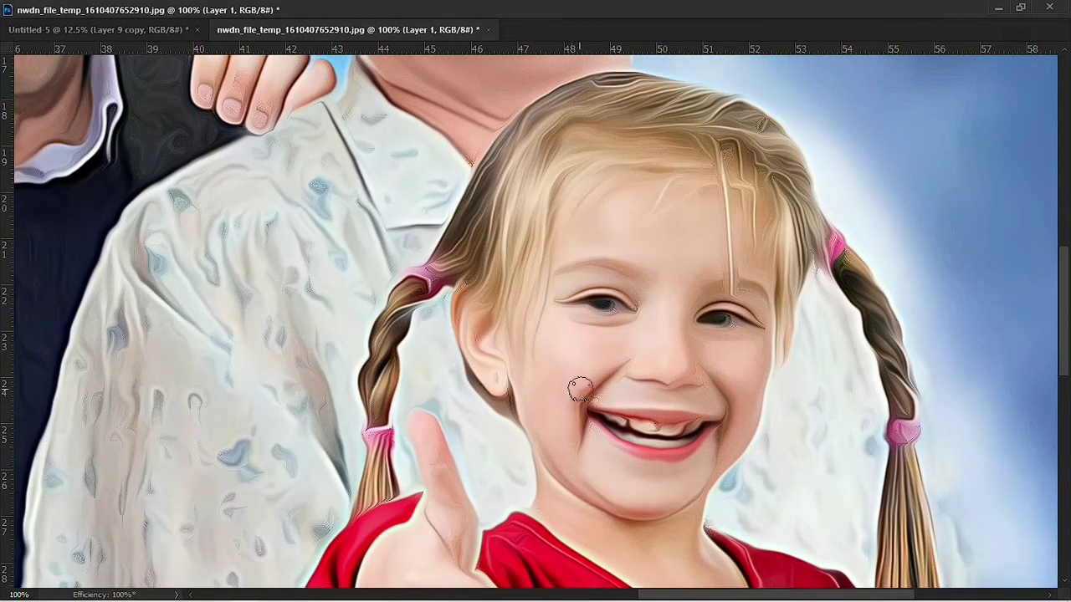
pyautogui.rightClick(722, 410)
pyautogui.press('Return')
pyautogui.moveTo(640, 429); pyautogui.dragTo(618, 427)
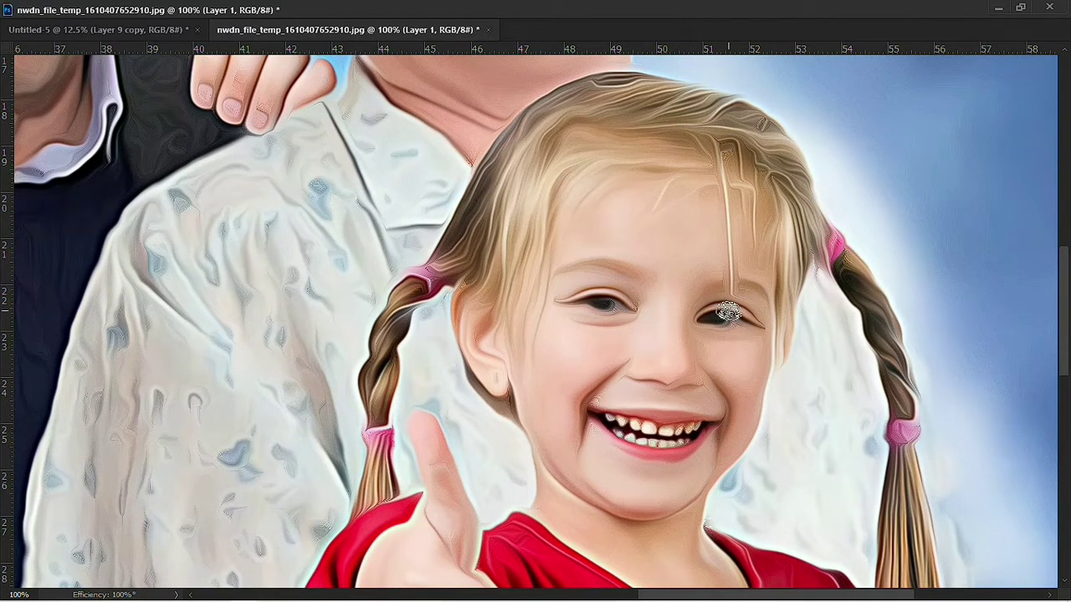
pyautogui.moveTo(742, 320); pyautogui.dragTo(747, 323)
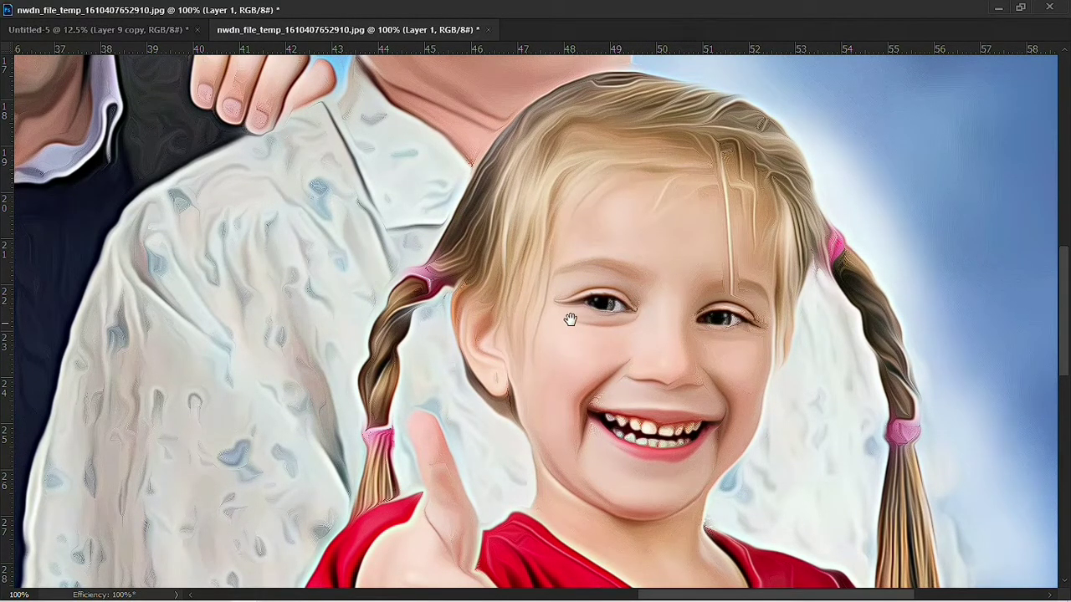
# Brighten the older woman's teeth and eye, and the bearded man's eye, teeth and beard
pyautogui.scroll(5, 570, 319)
pyautogui.hscroll(-2, 569, 319)
pyautogui.moveTo(686, 287)
pyautogui.mouseDown()
pyautogui.moveTo(625, 306)
pyautogui.moveTo(694, 289)
pyautogui.mouseUp()
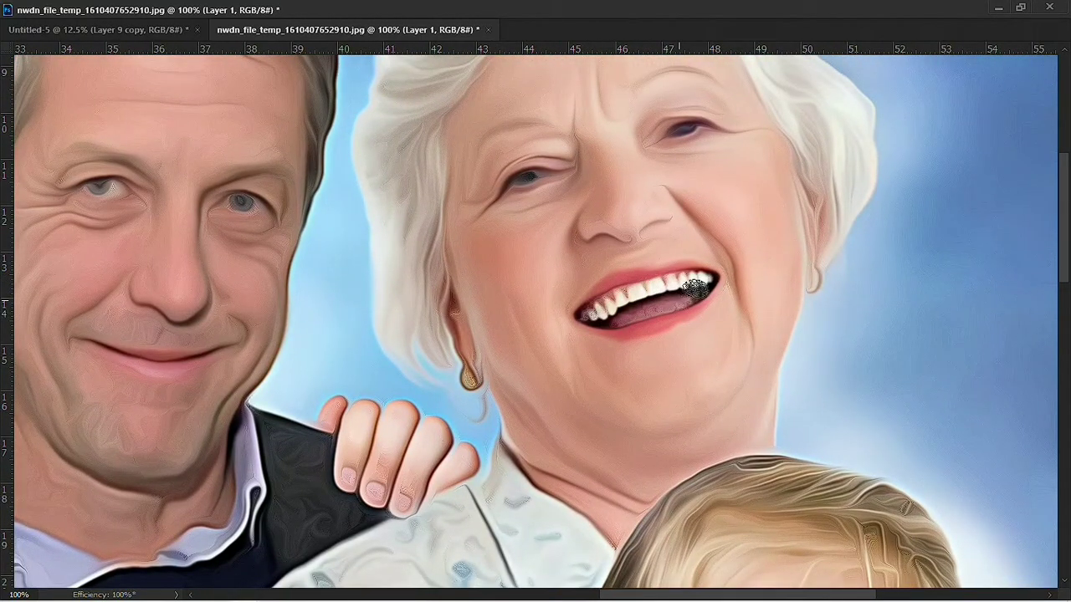
pyautogui.scroll(3, 598, 234)
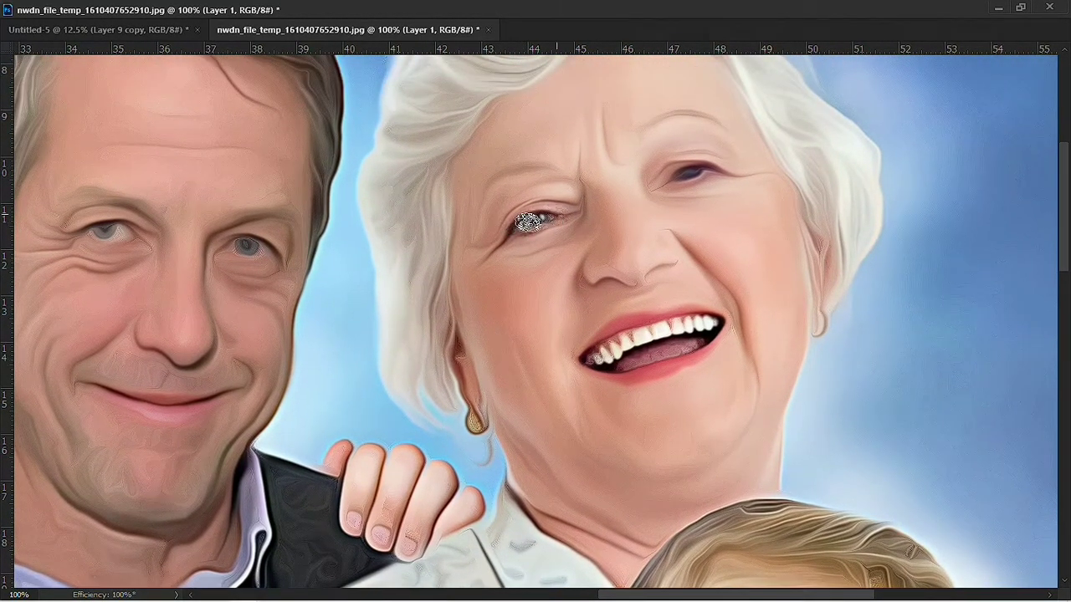
pyautogui.moveTo(691, 174); pyautogui.dragTo(675, 186)
pyautogui.moveTo(360, 288); pyautogui.dragTo(582, 292)
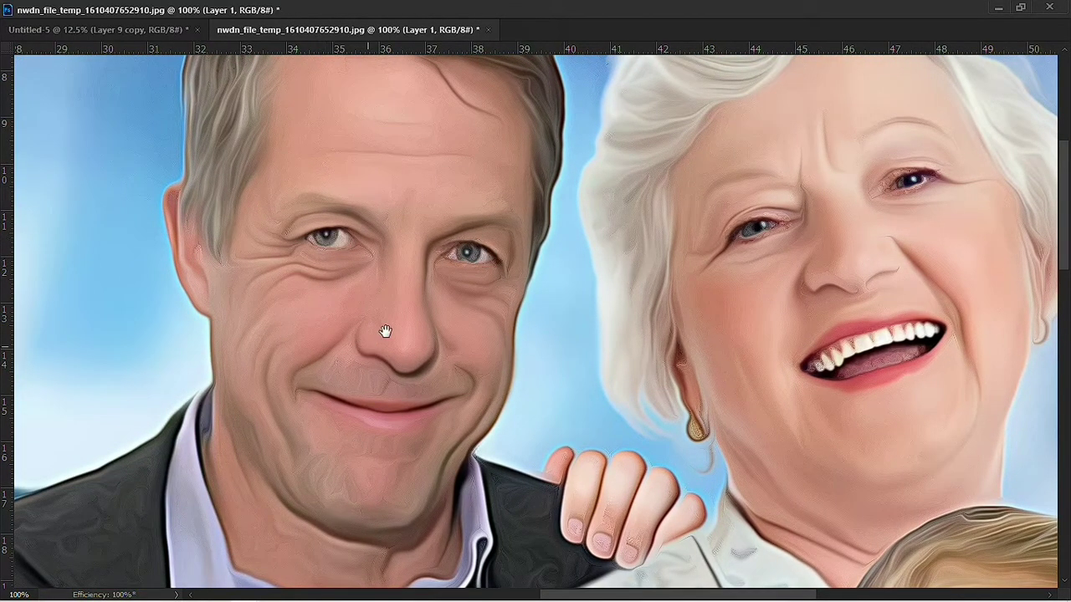
pyautogui.moveTo(385, 332); pyautogui.dragTo(394, 377)
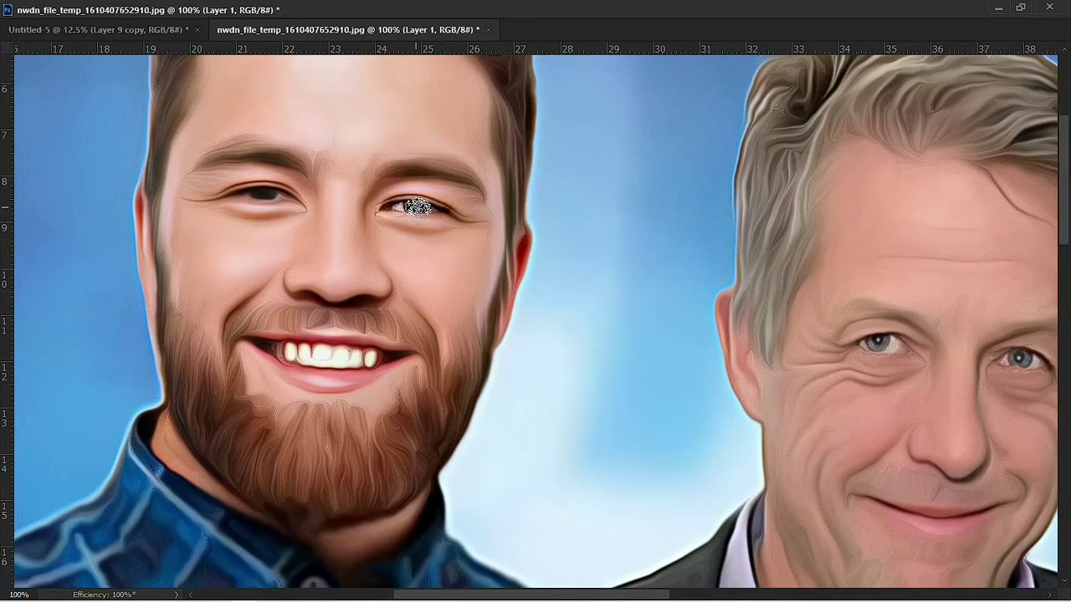
pyautogui.moveTo(276, 197); pyautogui.dragTo(251, 199)
pyautogui.moveTo(289, 353); pyautogui.dragTo(354, 358)
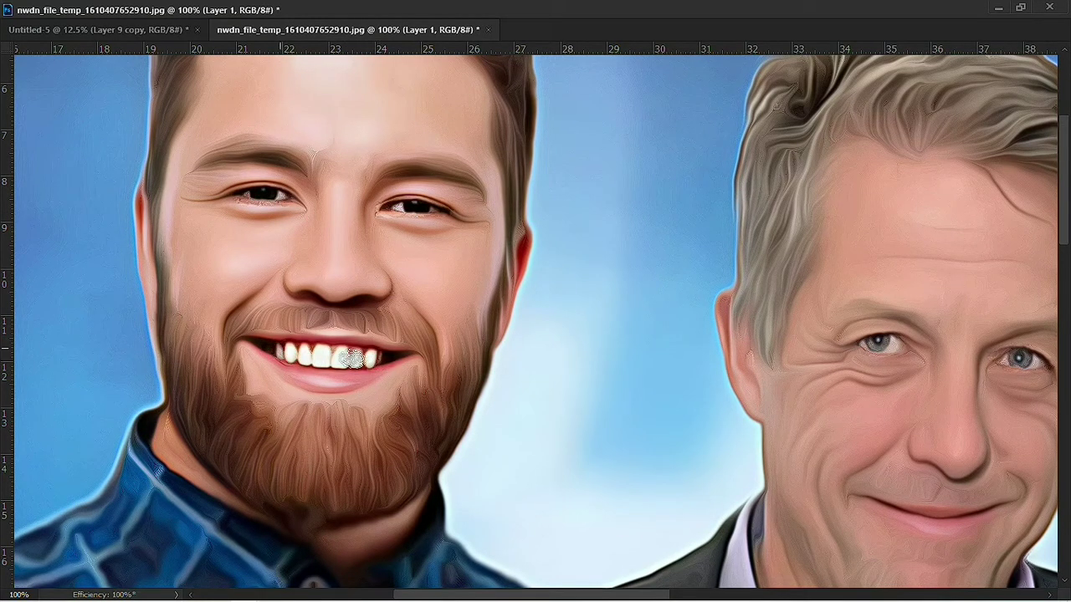
pyautogui.moveTo(285, 355); pyautogui.dragTo(339, 373)
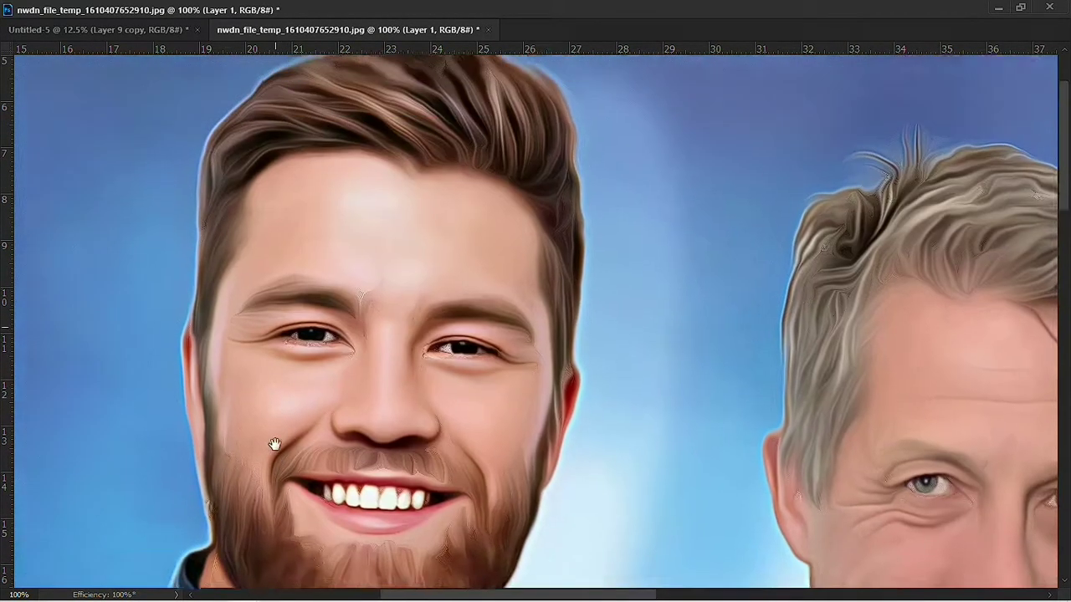
pyautogui.moveTo(535, 149); pyautogui.dragTo(505, 316)
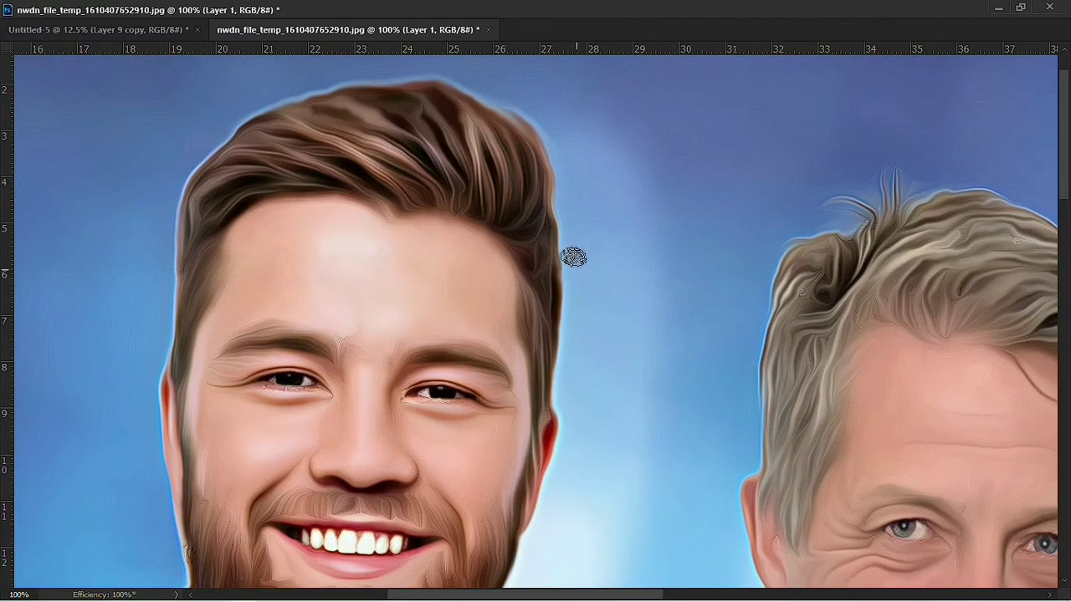
pyautogui.moveTo(598, 363); pyautogui.dragTo(538, 275)
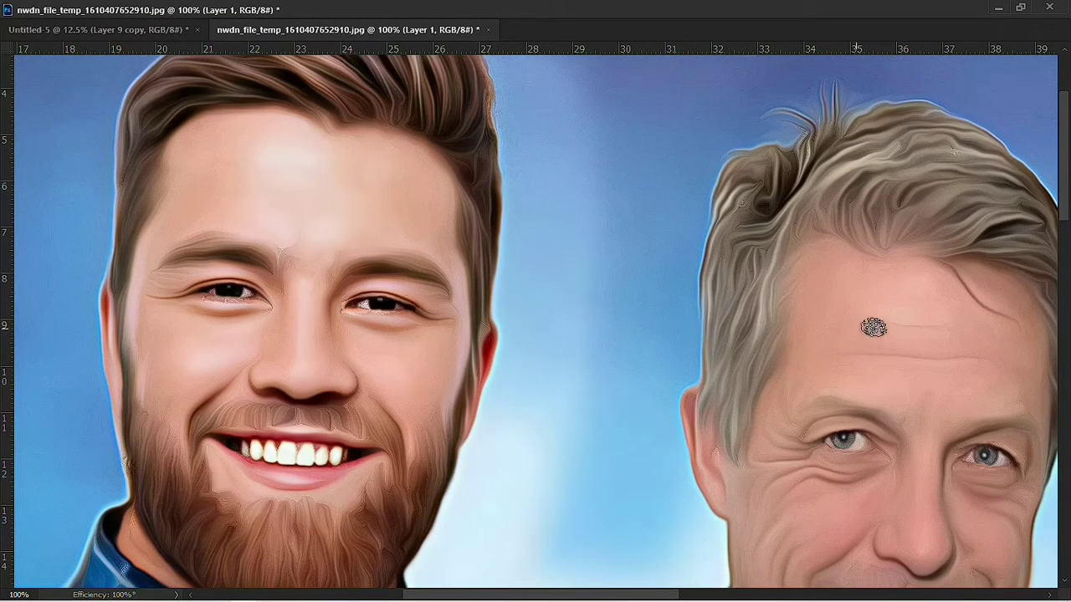
# Duplicate the Background layer as Background copy, with Layer 1 hidden above it
pyautogui.click(1020, 9)
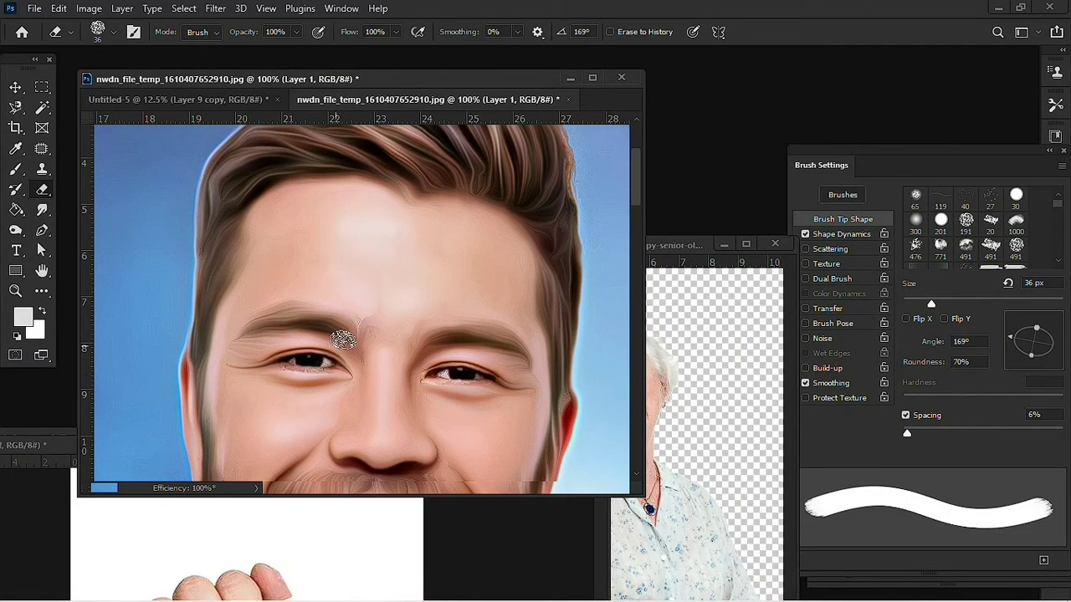
pyautogui.press('F7')
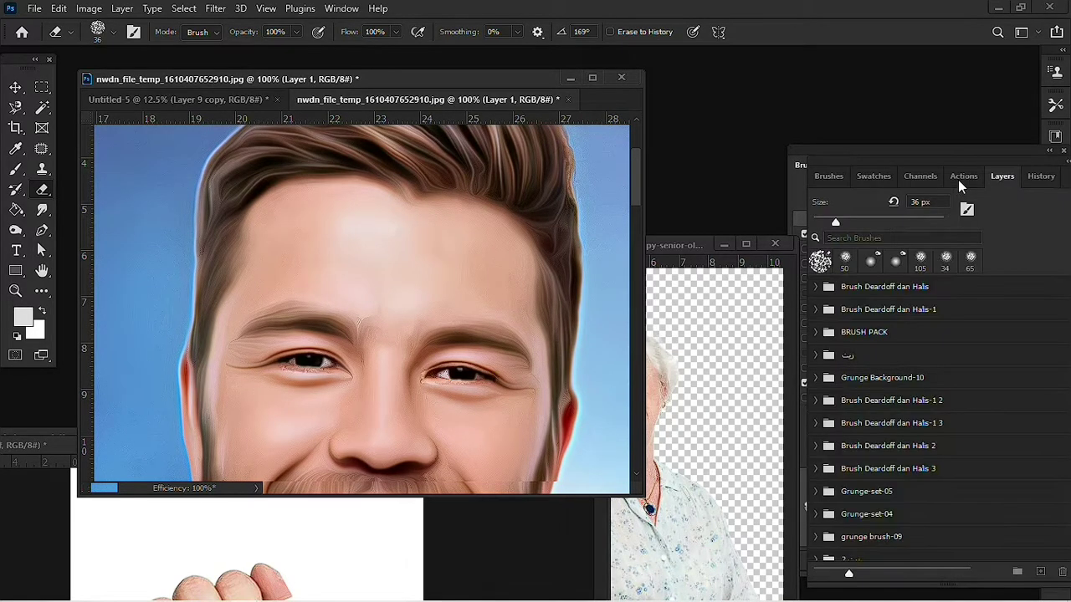
pyautogui.click(921, 300)
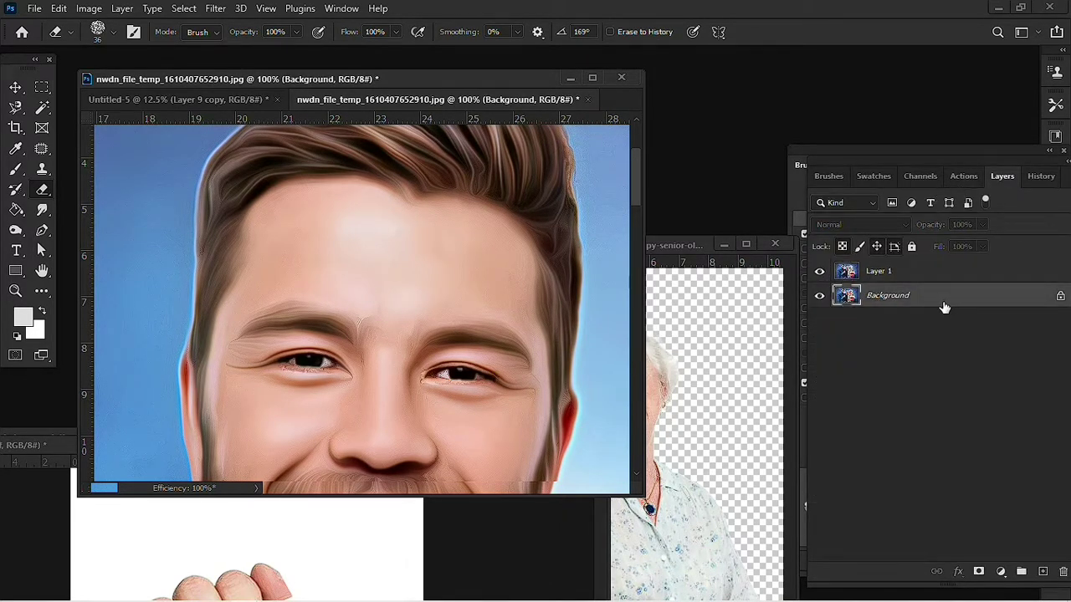
pyautogui.hotkey('ctrl', 'j')
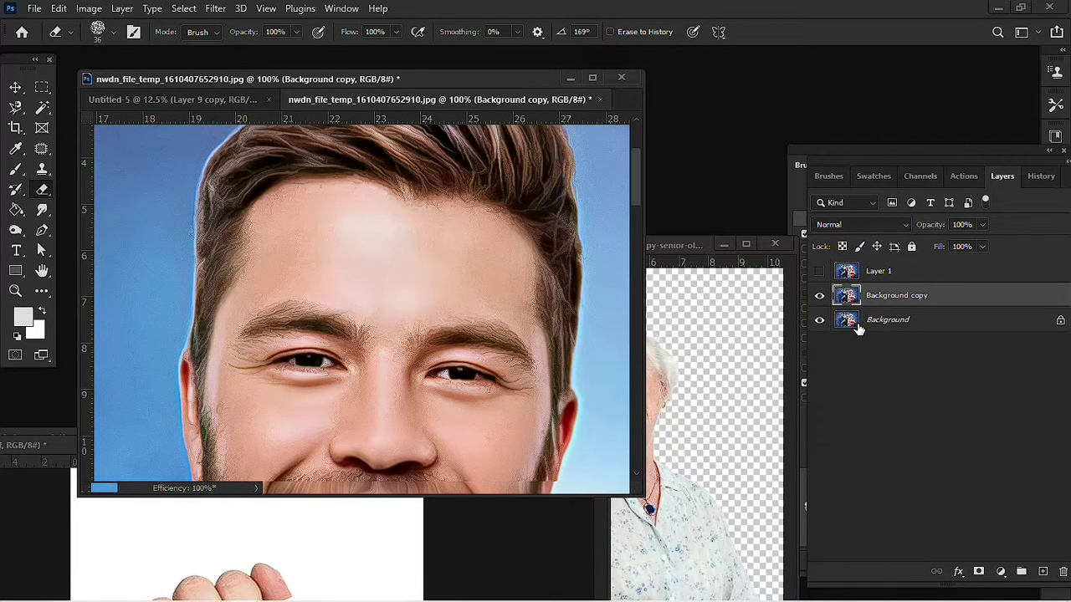
pyautogui.hotkey('alt', 't')
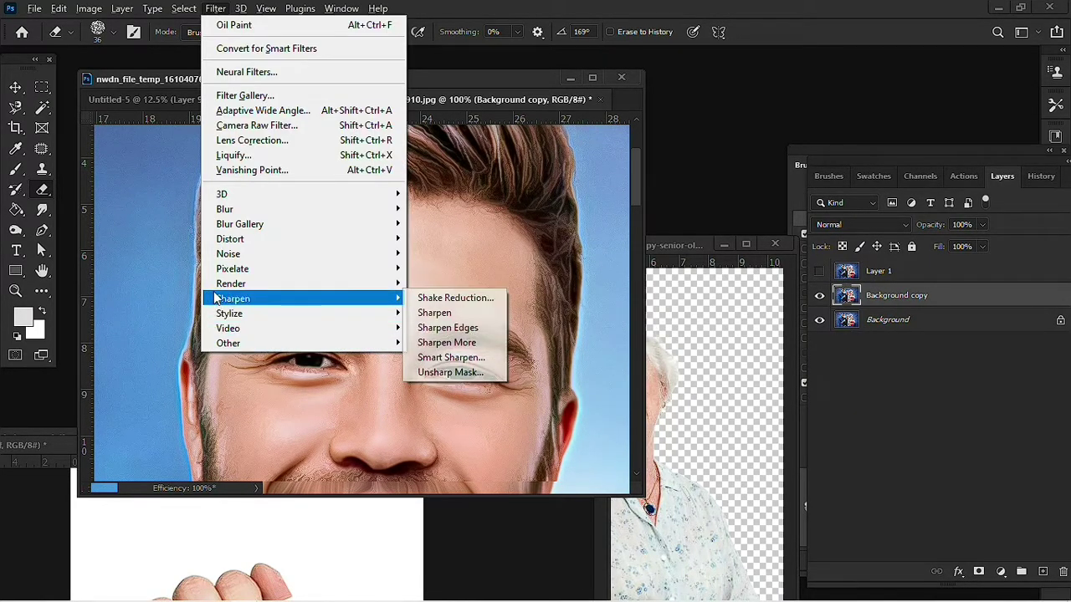
pyautogui.moveTo(229, 313)
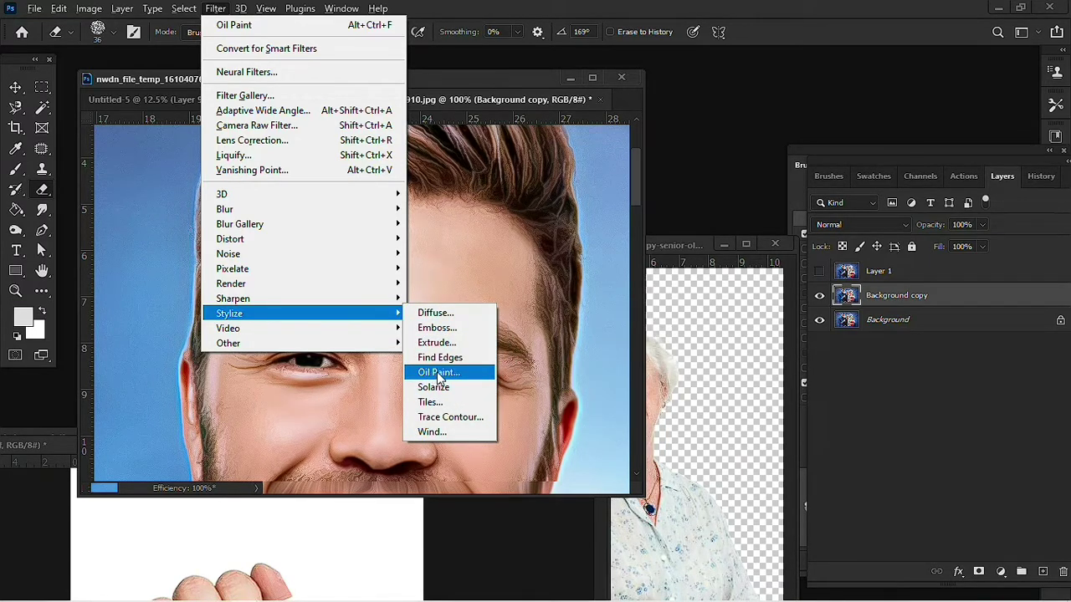
# Give Background copy a 0.4-stylization Oil Paint pass, show Layer 1, and zoom to 33.3%
pyautogui.click(437, 371)
pyautogui.moveTo(679, 198)
pyautogui.mouseDown()
pyautogui.moveTo(739, 153)
pyautogui.moveTo(729, 143)
pyautogui.moveTo(695, 165)
pyautogui.moveTo(694, 216)
pyautogui.moveTo(756, 148)
pyautogui.moveTo(730, 168)
pyautogui.moveTo(753, 160)
pyautogui.moveTo(695, 162)
pyautogui.mouseUp()
pyautogui.click(645, 298)
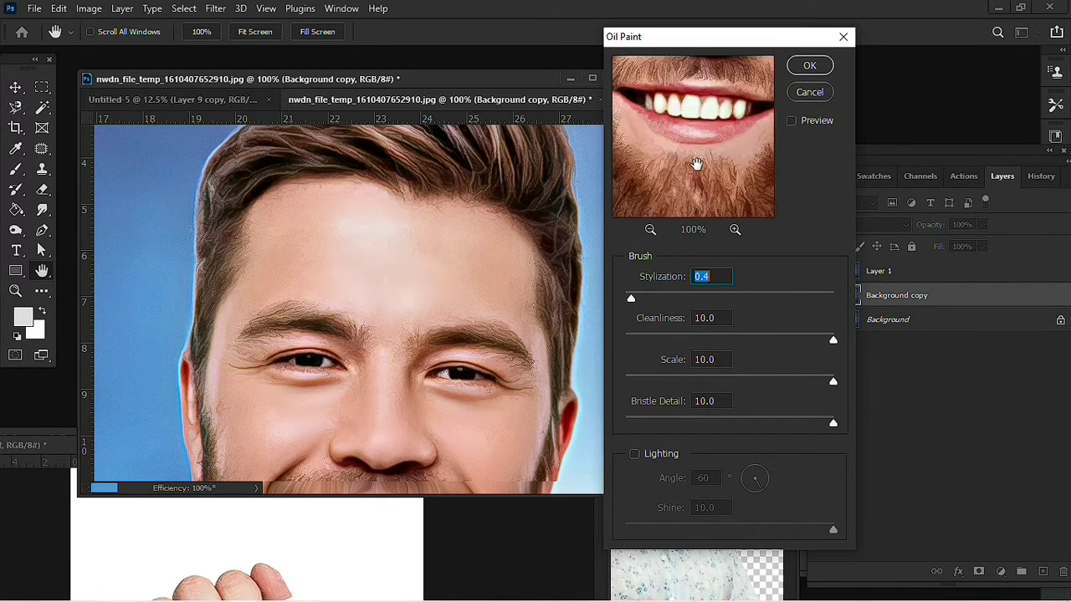
pyautogui.click(789, 93)
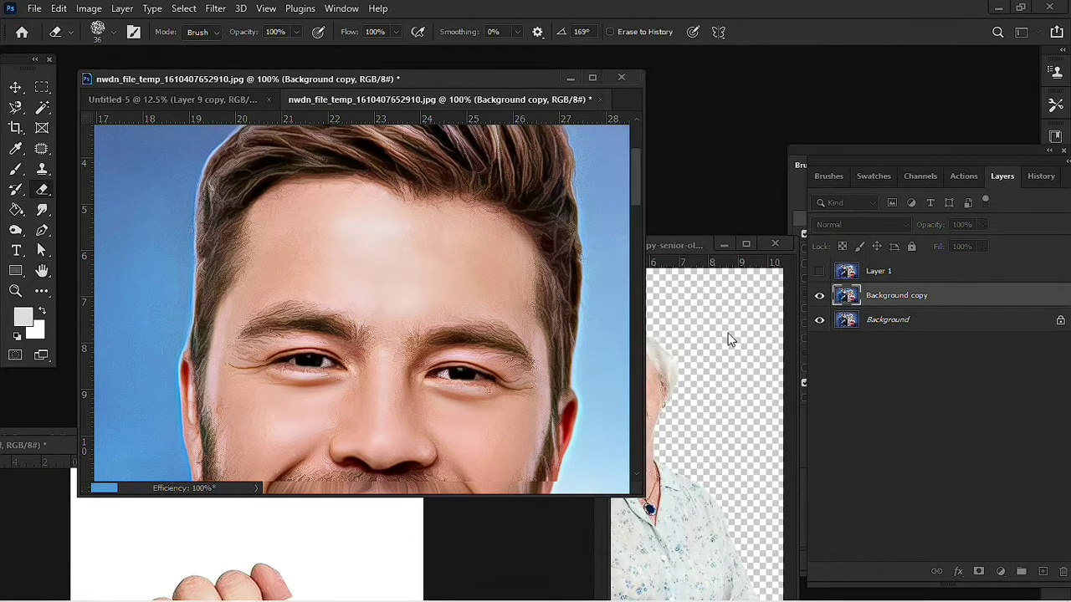
pyautogui.click(819, 271)
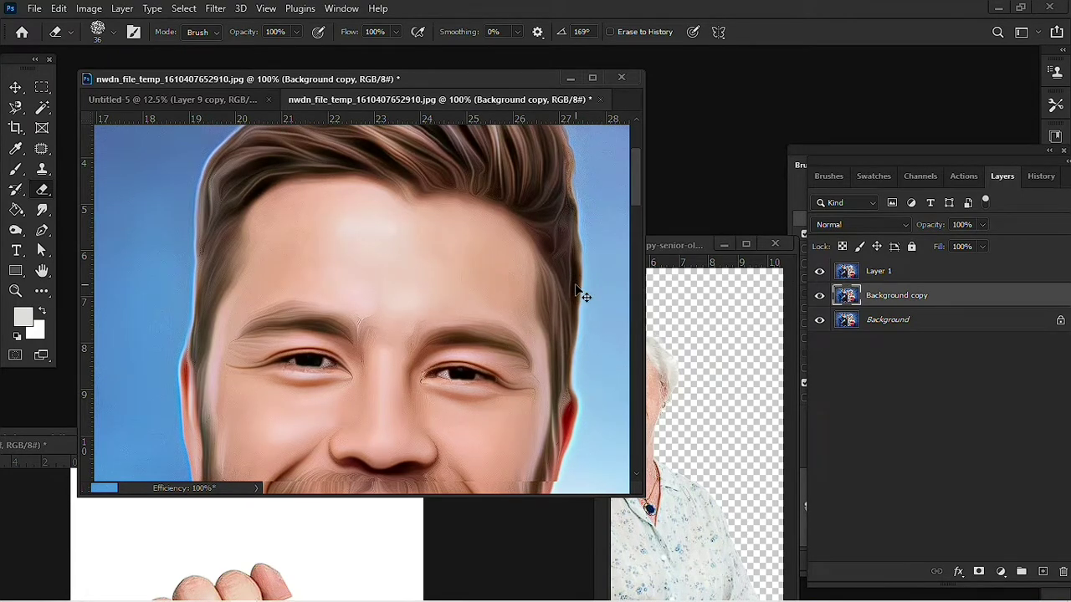
pyautogui.hotkey('ctrl', '-')
pyautogui.hotkey('ctrl', '-')
pyautogui.hotkey('ctrl', '-')
pyautogui.hotkey('ctrl', '-')
pyautogui.hotkey('ctrl', '-')
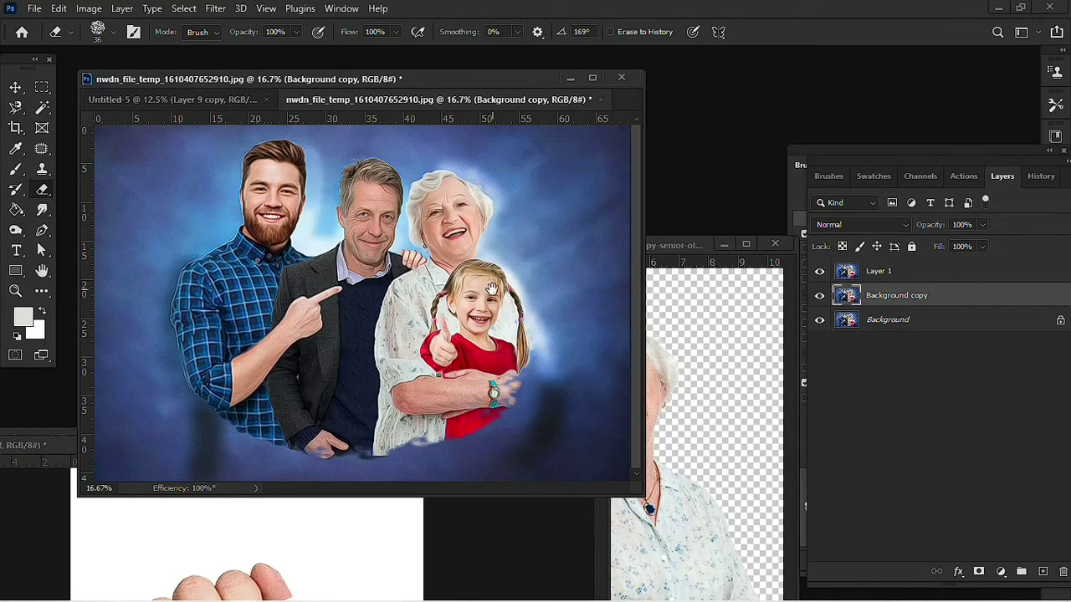
pyautogui.hotkey('ctrl', '+')
pyautogui.hotkey('ctrl', '+')
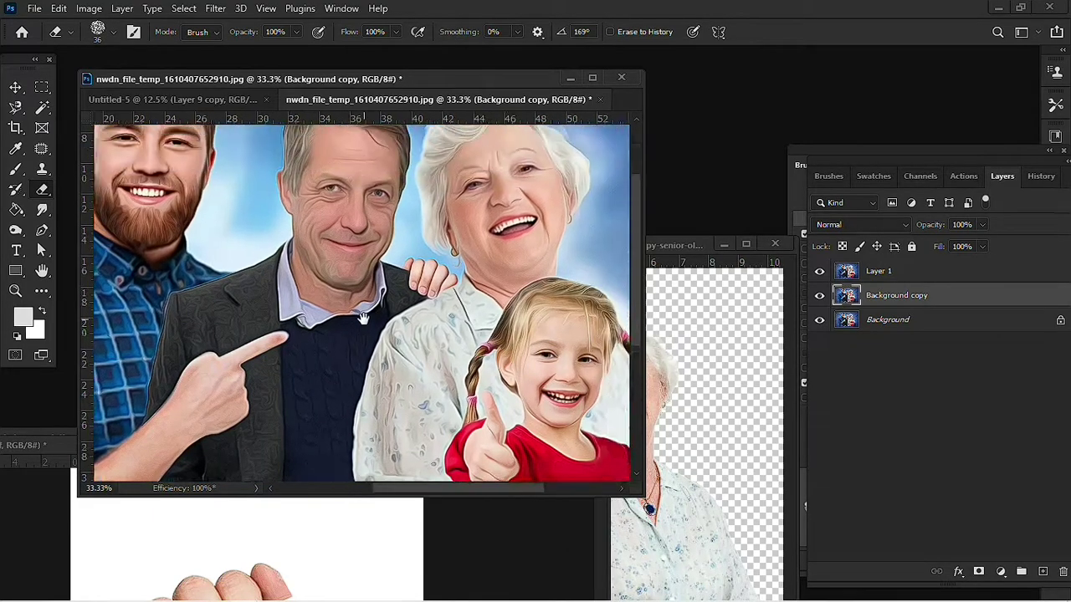
pyautogui.moveTo(431, 177)
pyautogui.mouseDown()
pyautogui.moveTo(376, 311)
pyautogui.moveTo(398, 318)
pyautogui.mouseUp()
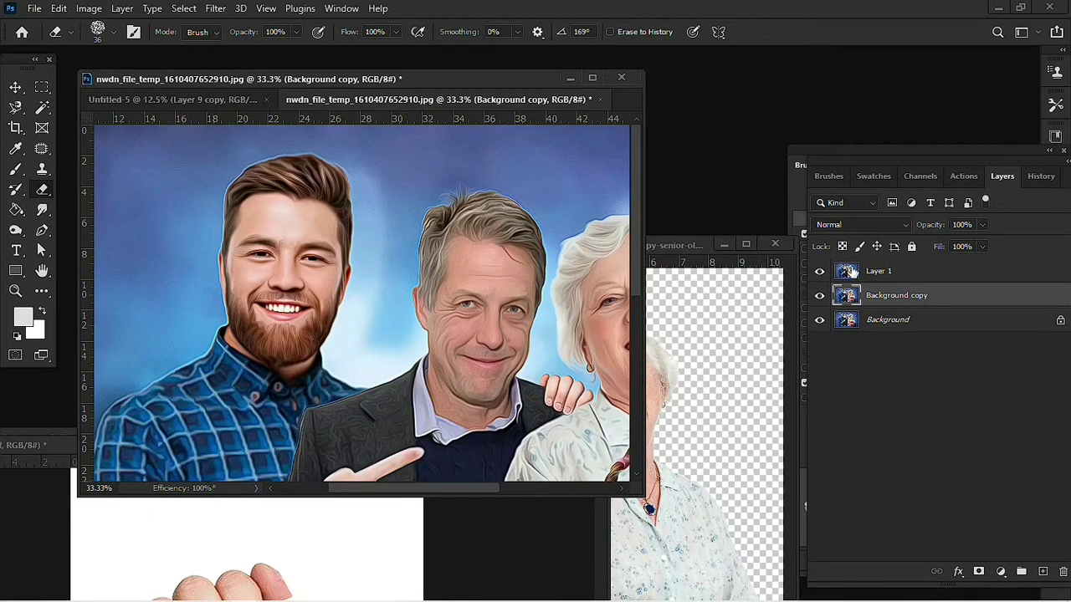
# Merge the visible image into a new Layer 2 and duplicate it
pyautogui.click(907, 273)
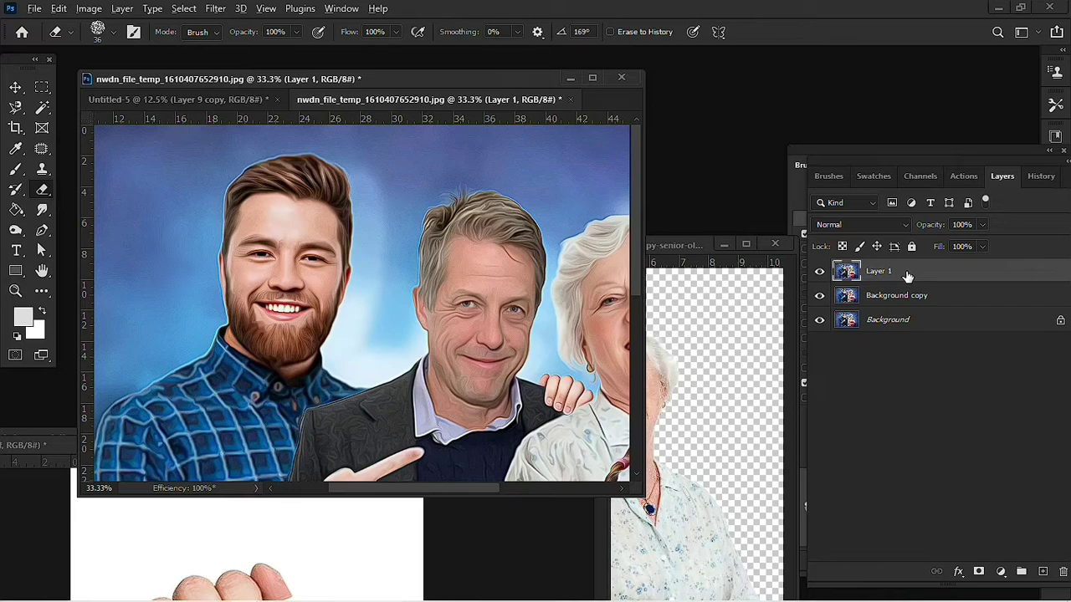
pyautogui.hotkey('ctrl', 'alt', 'shift', 'e')
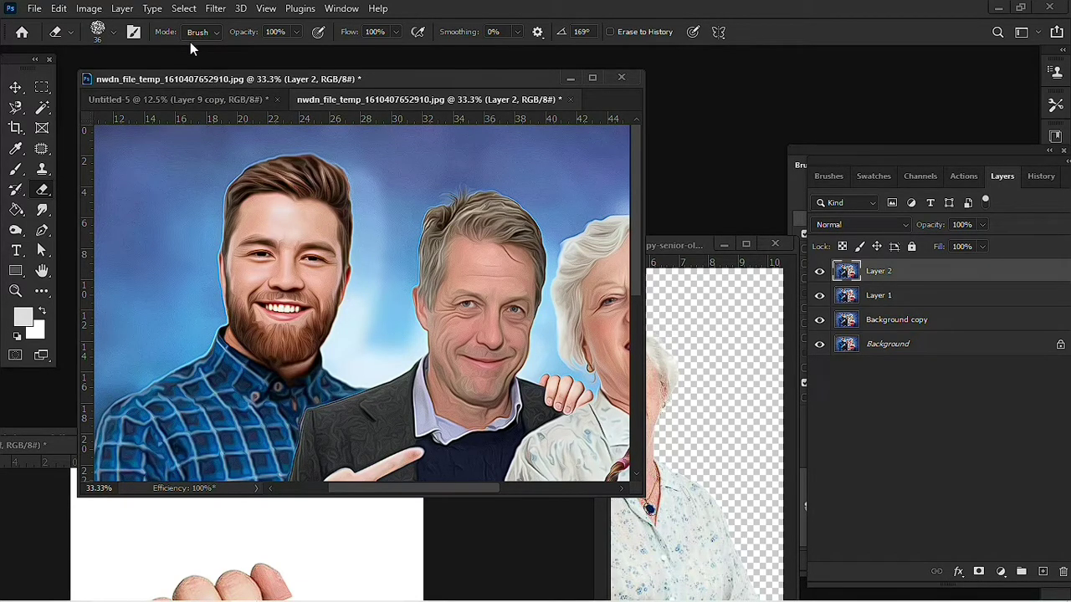
pyautogui.hotkey('ctrl', 'j')
# Apply a 9.8 px High Pass filter to Layer 2 copy and blend it in Overlay
pyautogui.click(215, 9)
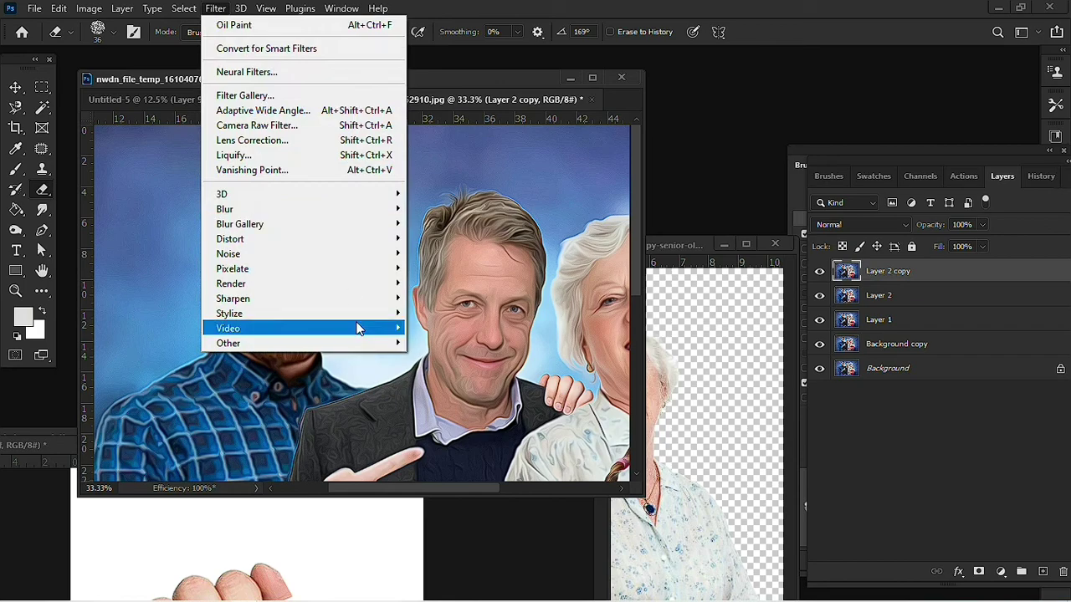
pyautogui.moveTo(251, 343)
pyautogui.click(434, 354)
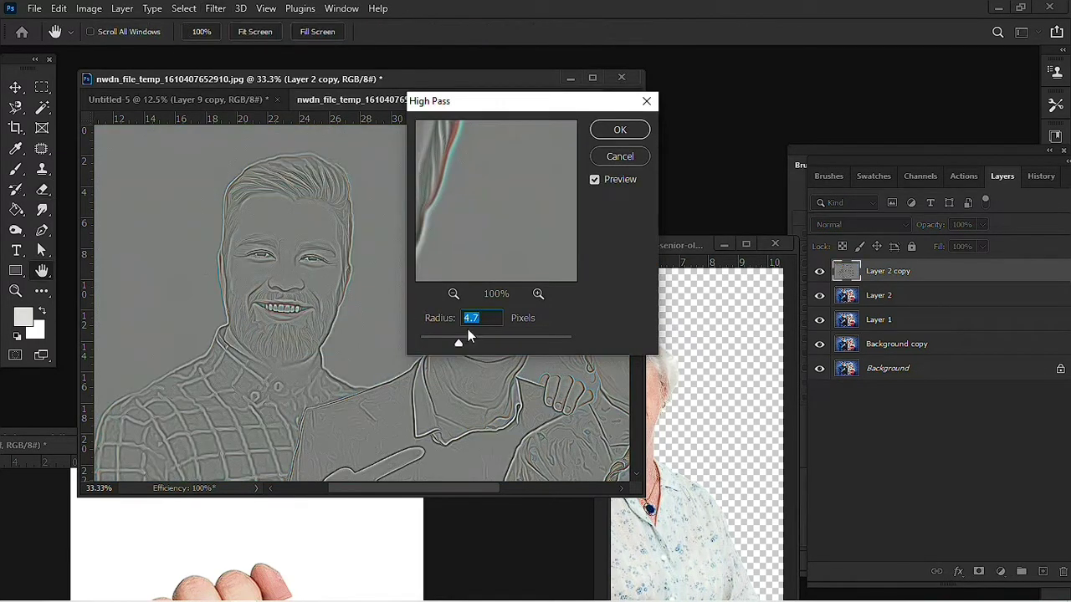
pyautogui.moveTo(468, 342)
pyautogui.mouseDown()
pyautogui.moveTo(514, 343)
pyautogui.moveTo(472, 344)
pyautogui.moveTo(481, 343)
pyautogui.mouseUp()
pyautogui.click(620, 130)
pyautogui.press('e')
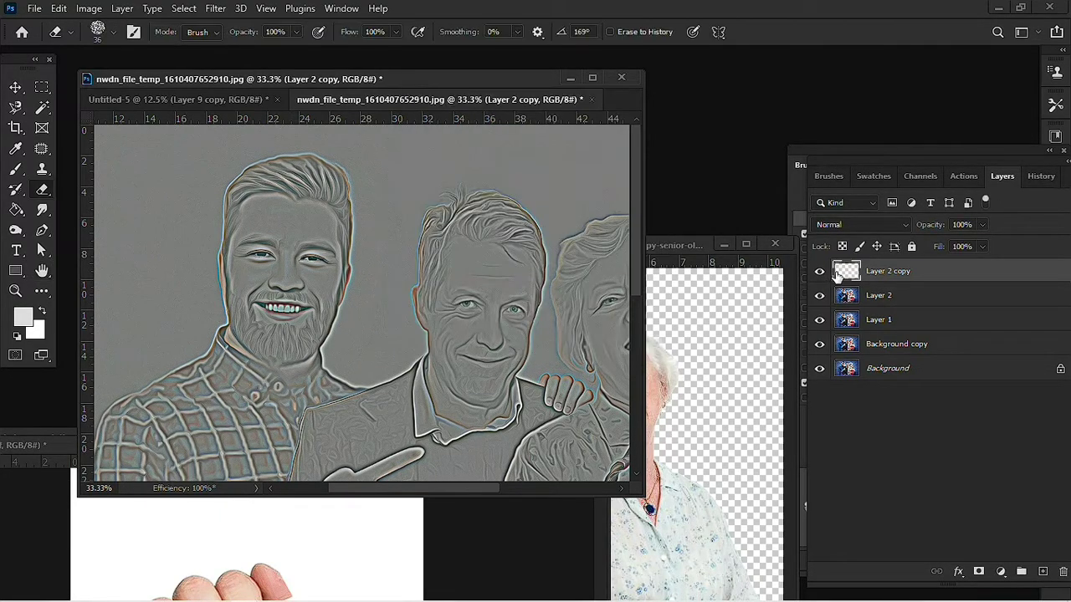
pyautogui.click(837, 224)
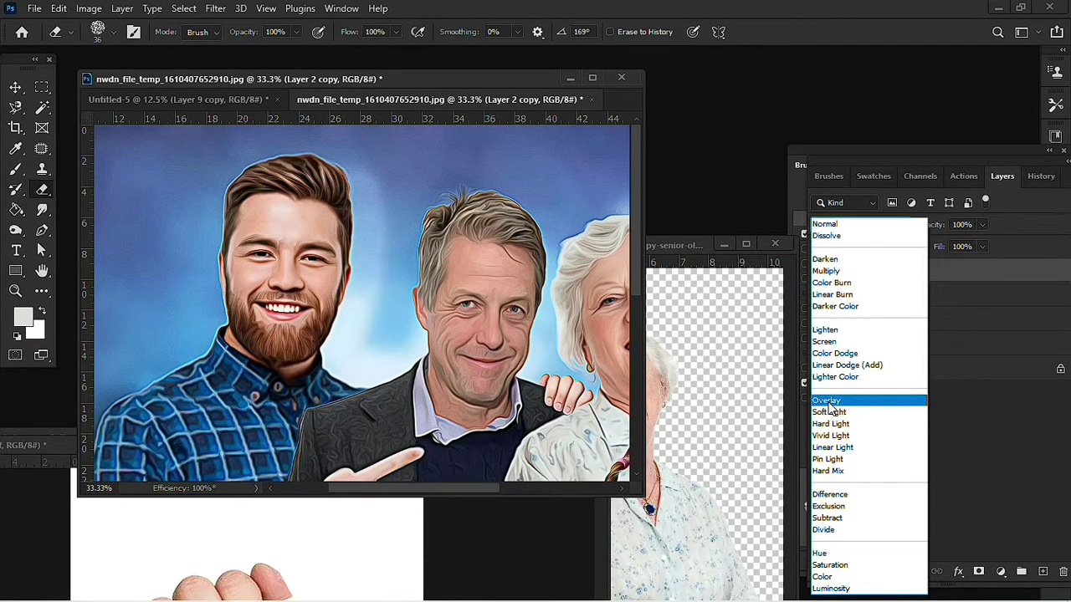
pyautogui.click(828, 401)
pyautogui.click(592, 77)
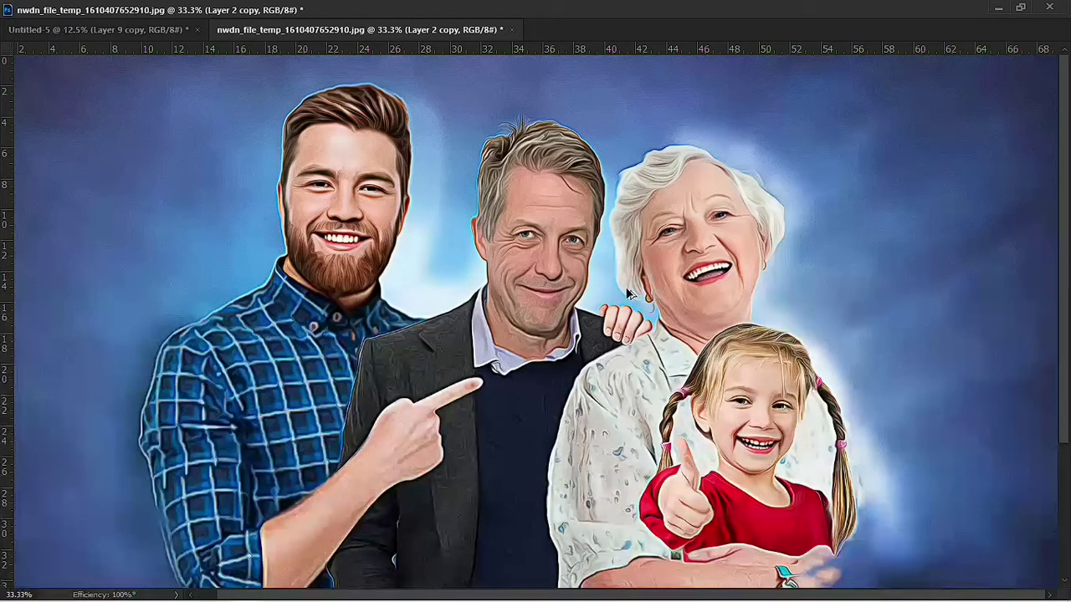
# Merge the visible image into a new top Layer 3 and scroll the view
pyautogui.hotkey('ctrl', 'shift', 'alt', 'e')
pyautogui.scroll(2, 627, 293)
pyautogui.scroll(3, 585, 335)
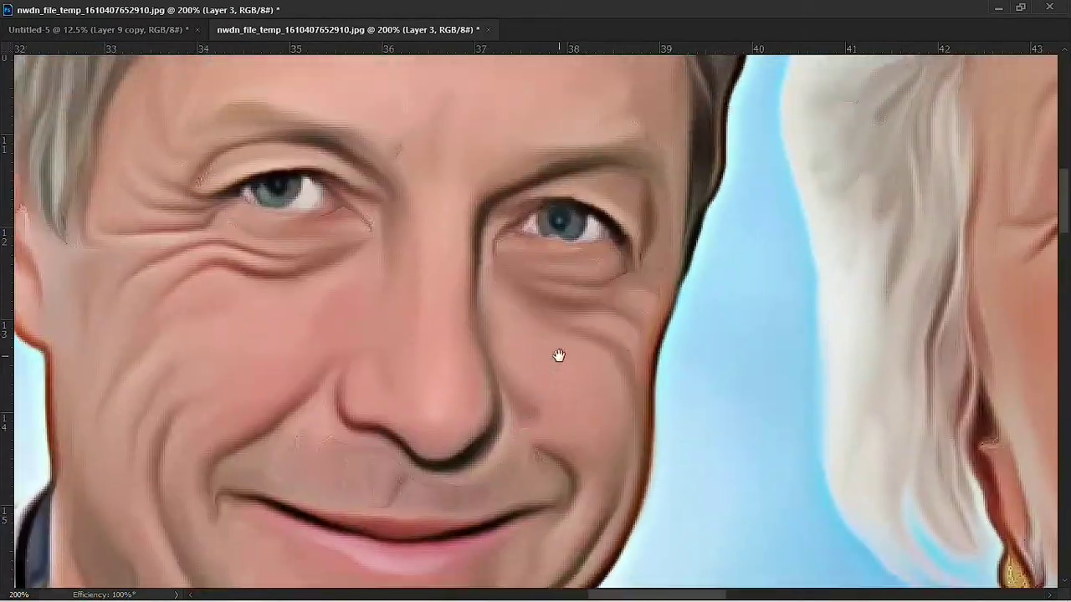
pyautogui.hscroll(5, 559, 356)
pyautogui.hscroll(-3, 629, 377)
pyautogui.hscroll(-3, 407, 354)
pyautogui.hscroll(-4, 399, 351)
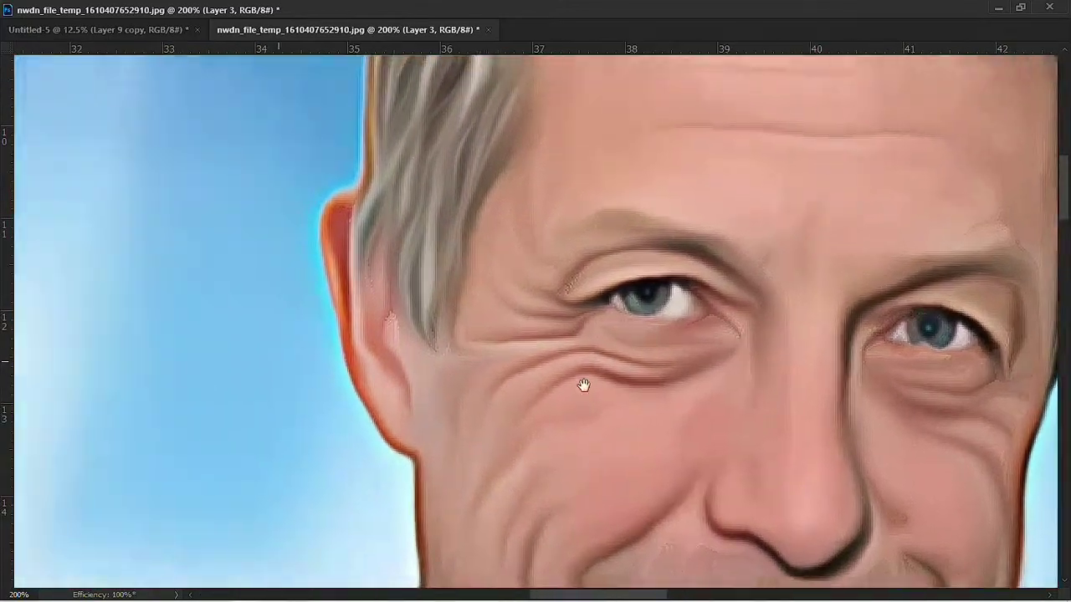
pyautogui.hscroll(-6, 502, 351)
pyautogui.hscroll(-2, 402, 331)
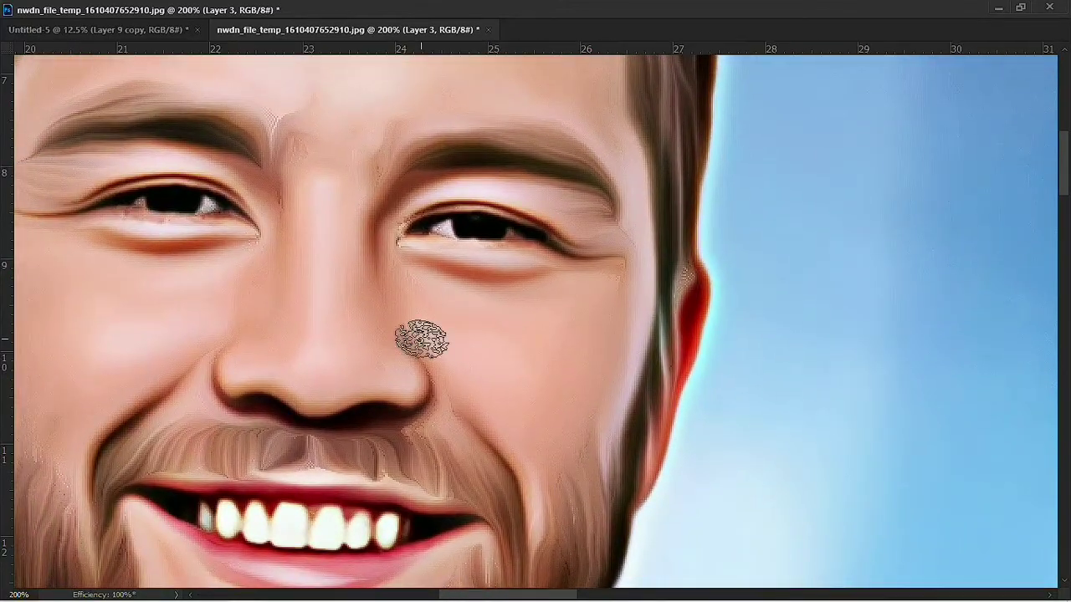
# Make the brush much smaller from the brush presets
pyautogui.rightClick(439, 295)
pyautogui.moveTo(552, 333); pyautogui.dragTo(530, 333)
pyautogui.click(405, 249)
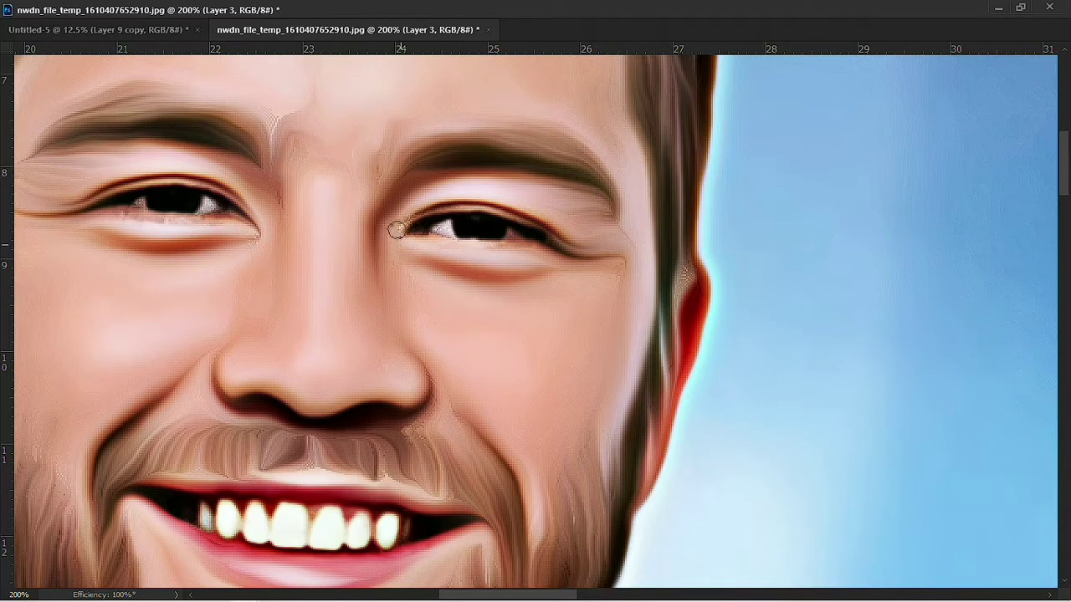
pyautogui.hscroll(5, 258, 234)
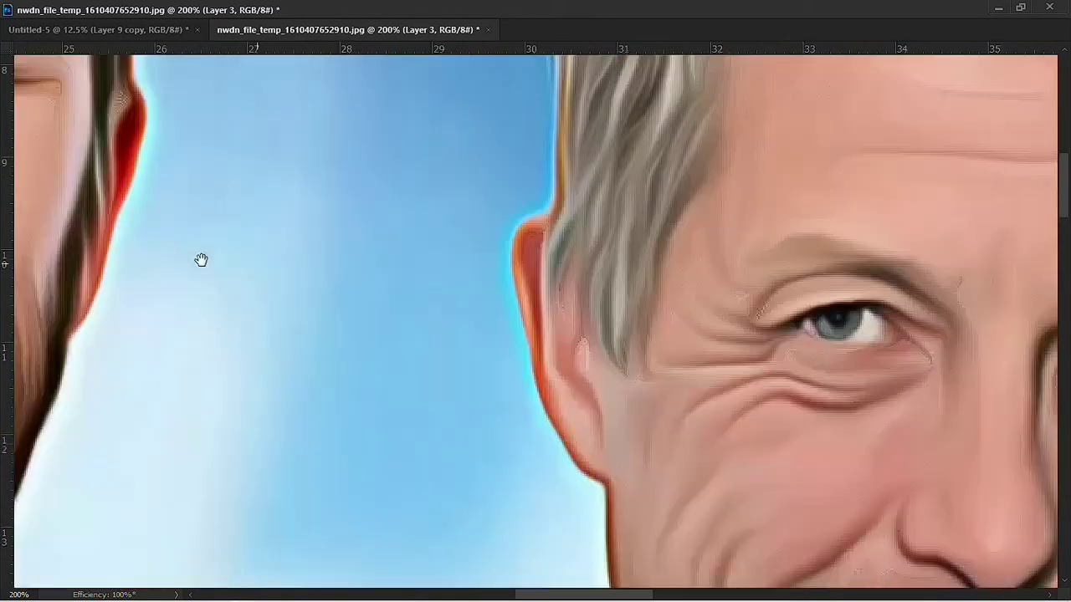
pyautogui.hscroll(2, 201, 259)
# Pan across the older man's and older woman's faces
pyautogui.moveTo(736, 302); pyautogui.dragTo(638, 321)
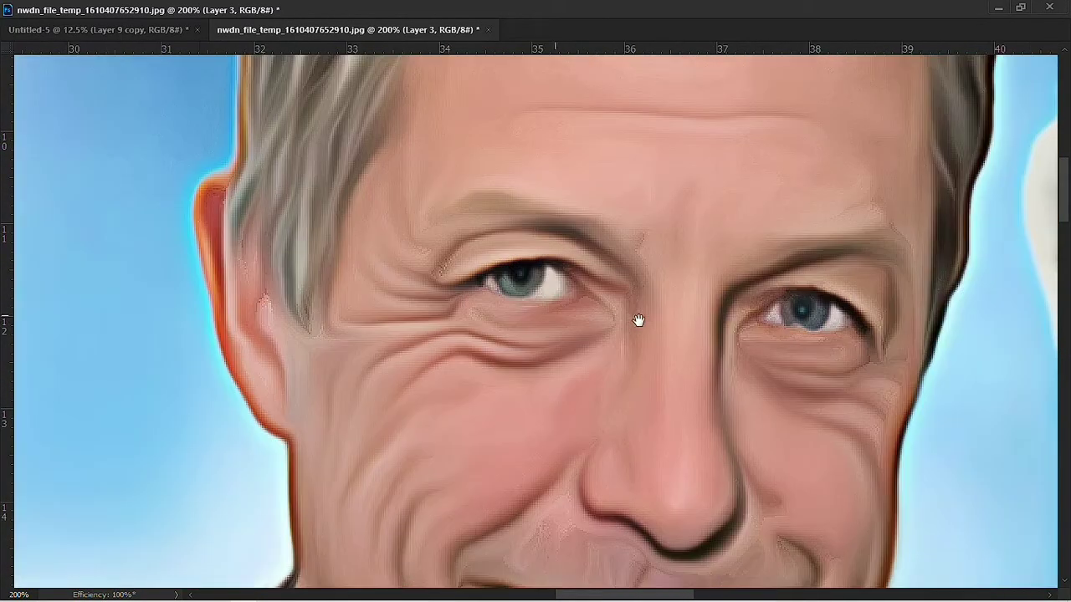
pyautogui.moveTo(839, 338); pyautogui.dragTo(605, 333)
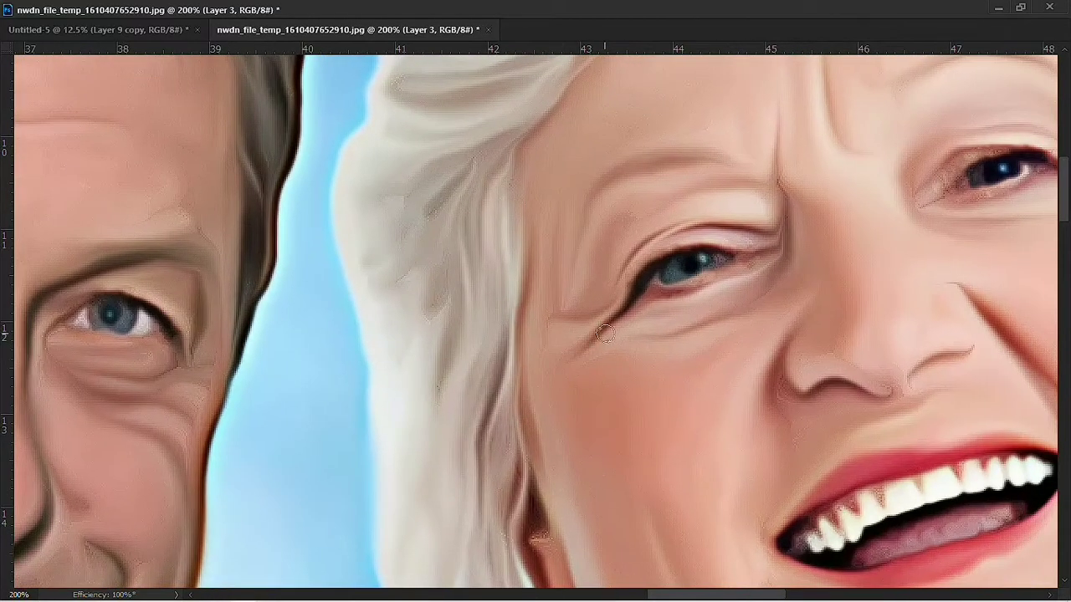
pyautogui.moveTo(744, 280); pyautogui.dragTo(558, 329)
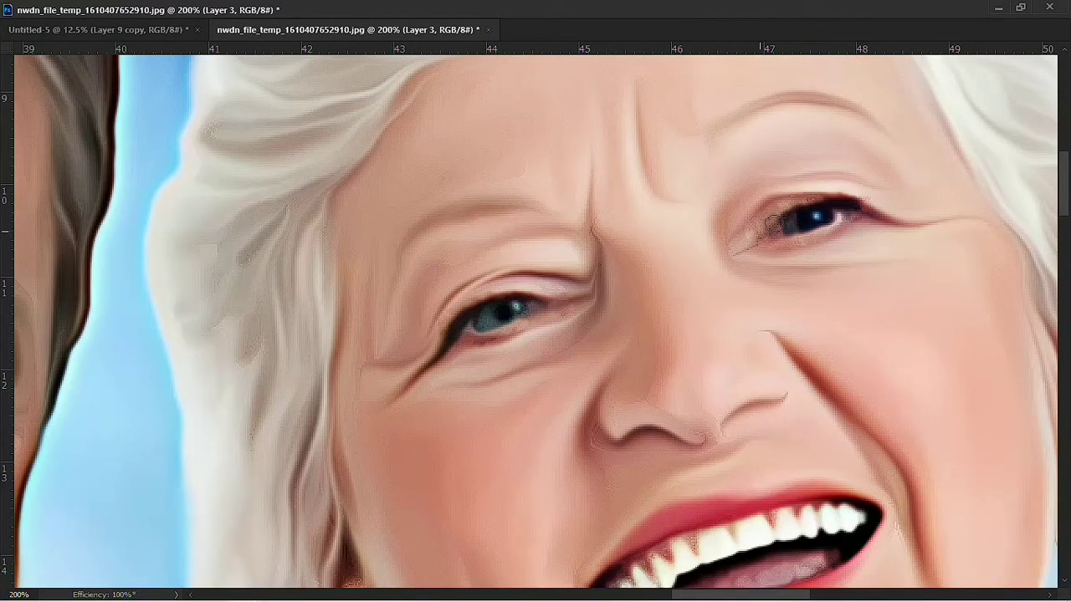
pyautogui.scroll(-5, 683, 186)
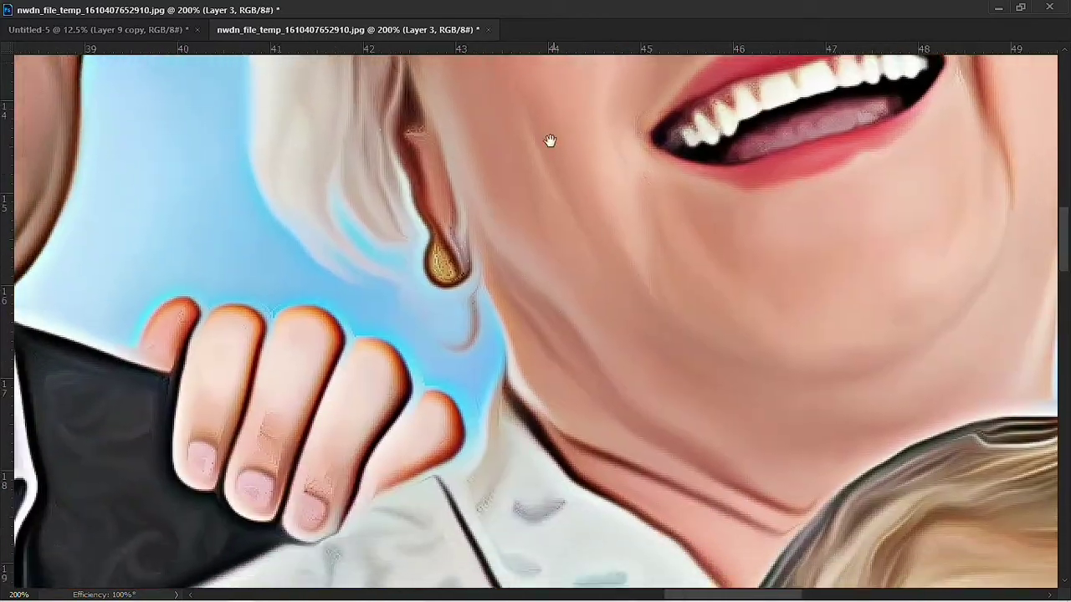
pyautogui.scroll(-5, 550, 139)
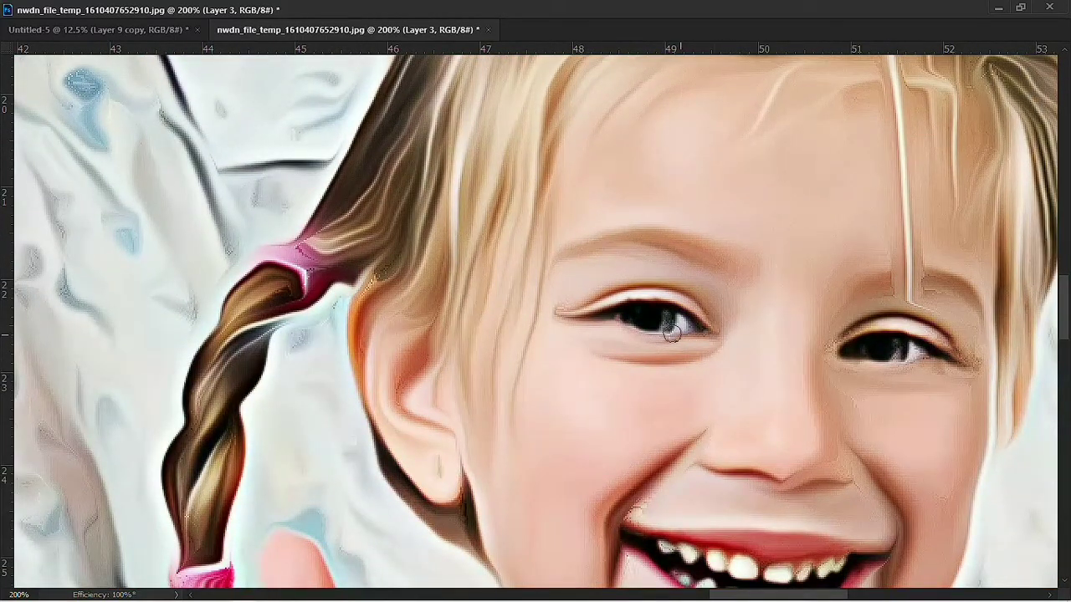
# Pan from the girl's eyes over to the man's forehead and eyes
pyautogui.moveTo(669, 382); pyautogui.dragTo(646, 290)
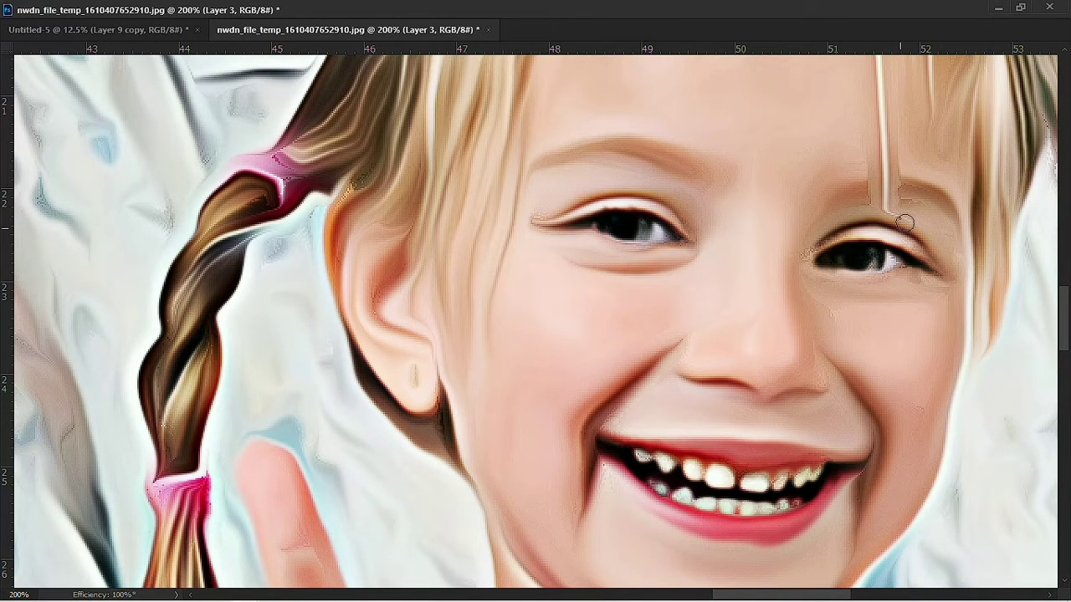
pyautogui.moveTo(897, 261); pyautogui.dragTo(838, 378)
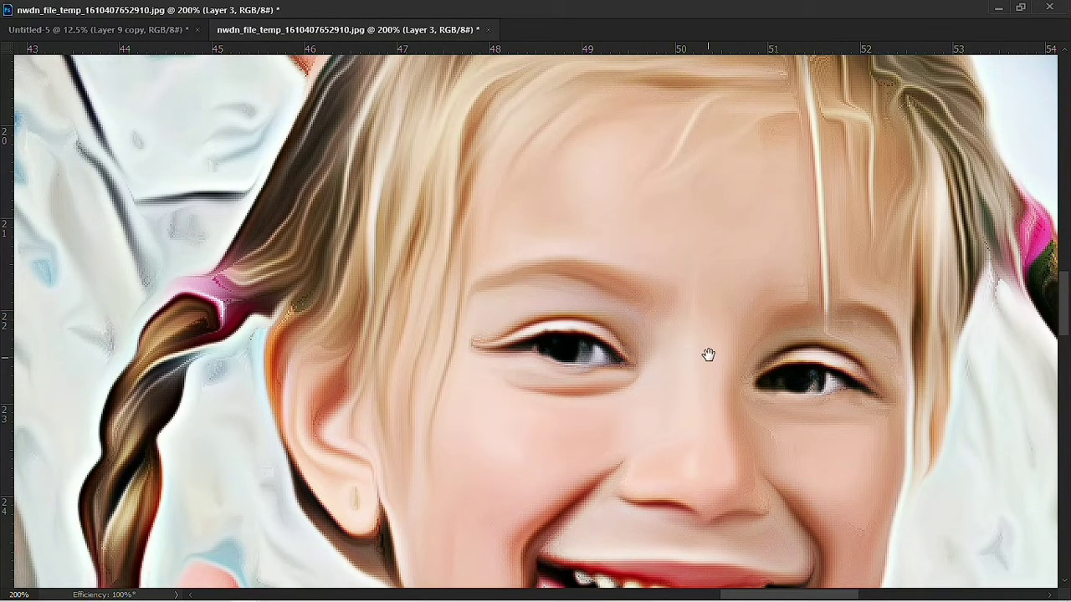
pyautogui.moveTo(709, 355); pyautogui.dragTo(935, 289)
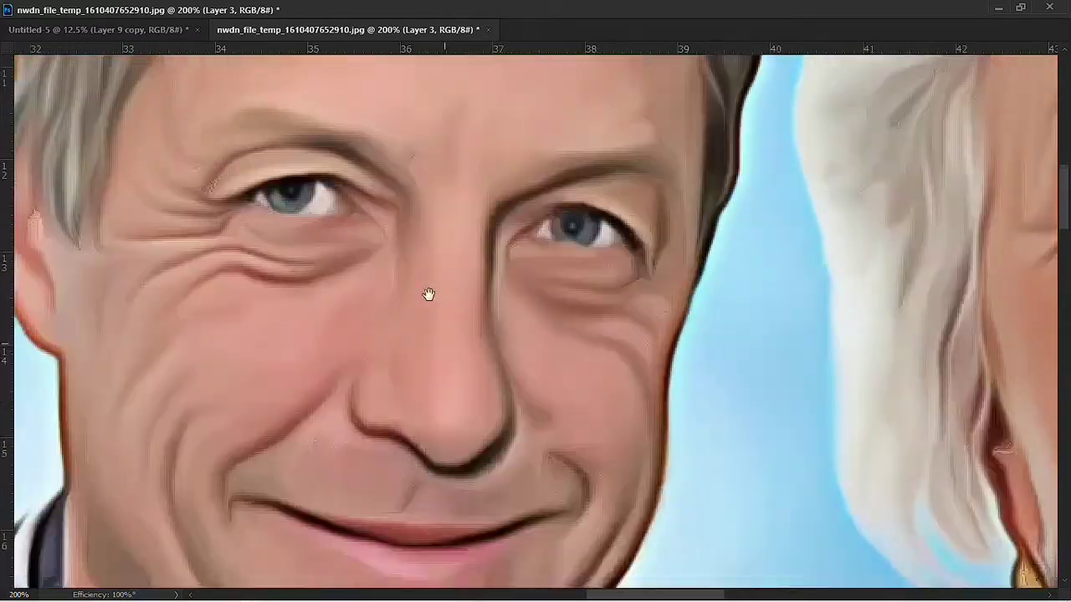
pyautogui.moveTo(429, 294); pyautogui.dragTo(419, 354)
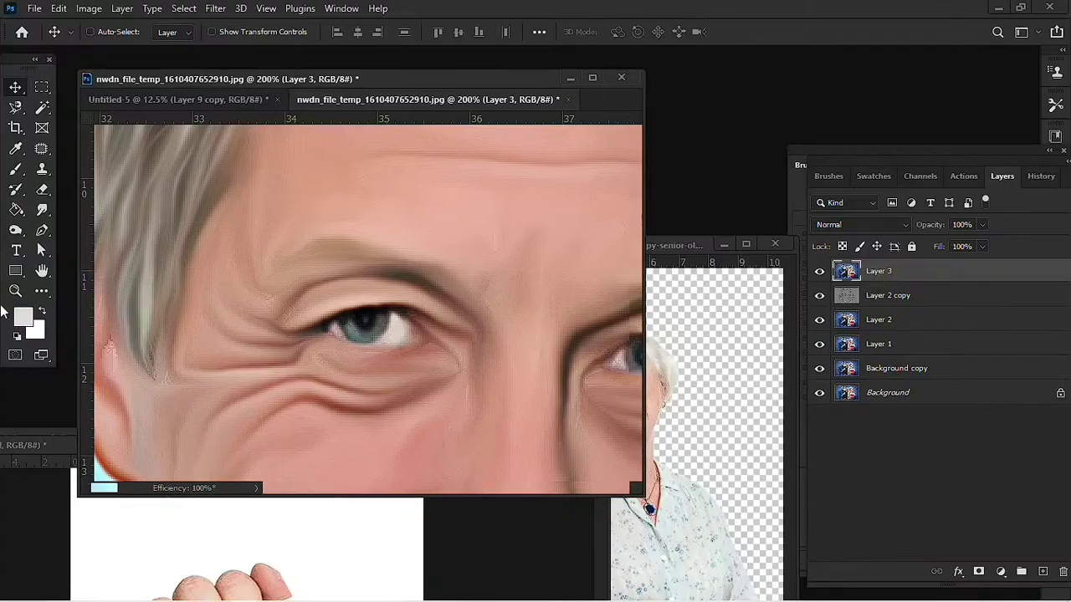
# Select the Dodge Tool (Midtones, 86%) with a 39 px brush
pyautogui.click(15, 231)
pyautogui.click(67, 230)
pyautogui.rightClick(15, 231)
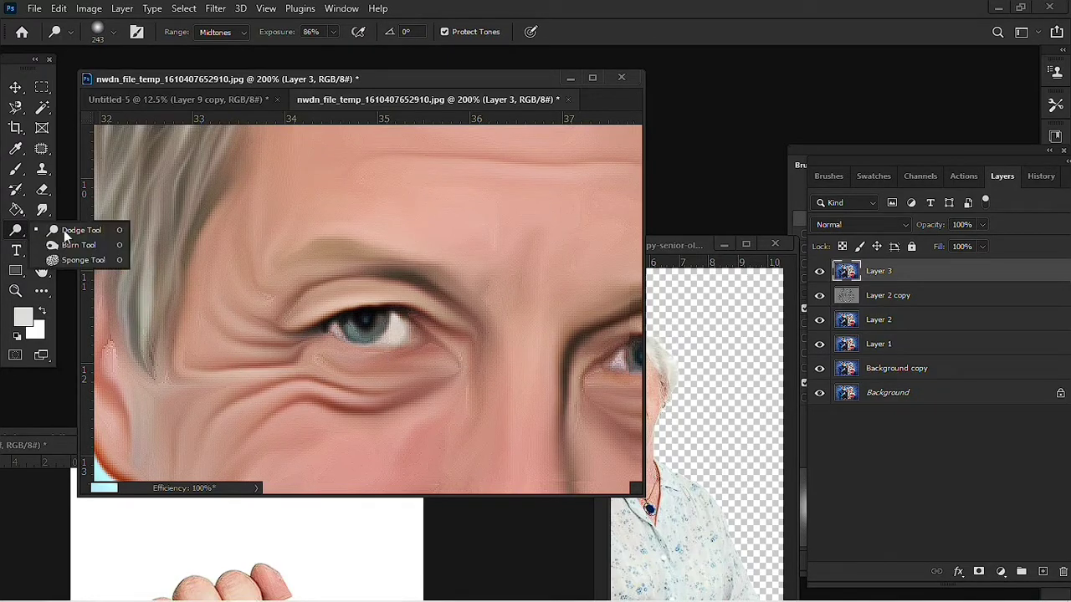
pyautogui.rightClick(473, 371)
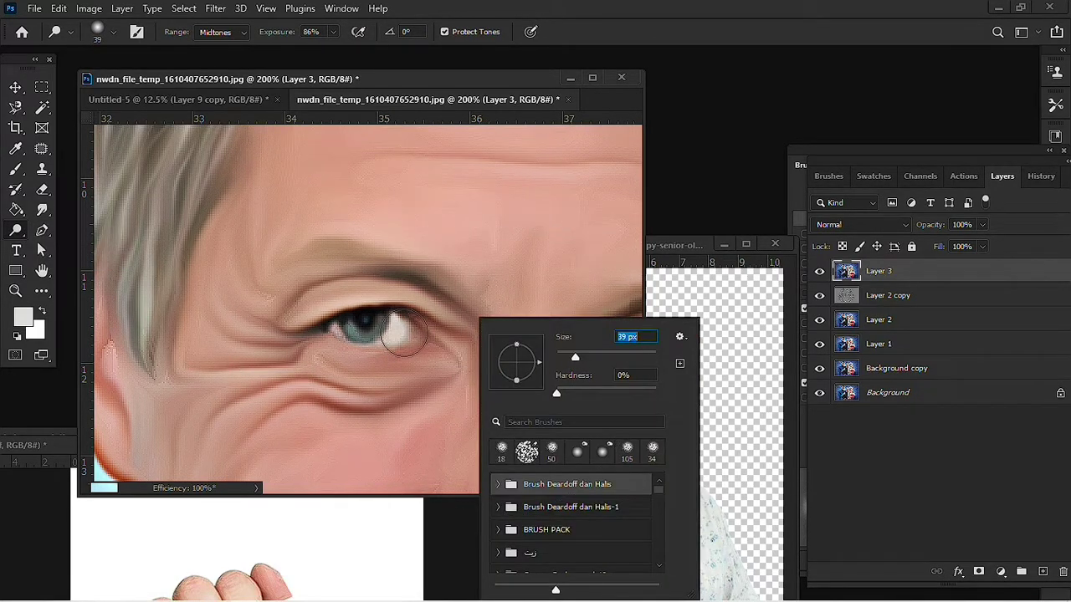
pyautogui.press('Return')
# Dodge the older man's eye whites and irises
pyautogui.moveTo(404, 333)
pyautogui.mouseDown()
pyautogui.moveTo(343, 331)
pyautogui.moveTo(389, 328)
pyautogui.moveTo(372, 326)
pyautogui.mouseUp()
pyautogui.moveTo(518, 371); pyautogui.dragTo(346, 354)
pyautogui.moveTo(443, 347)
pyautogui.mouseDown()
pyautogui.moveTo(506, 347)
pyautogui.moveTo(468, 343)
pyautogui.moveTo(560, 146)
pyautogui.mouseUp()
# Shrink the dodge brush to 29 px and reposition the view on the faces
pyautogui.rightClick(437, 353)
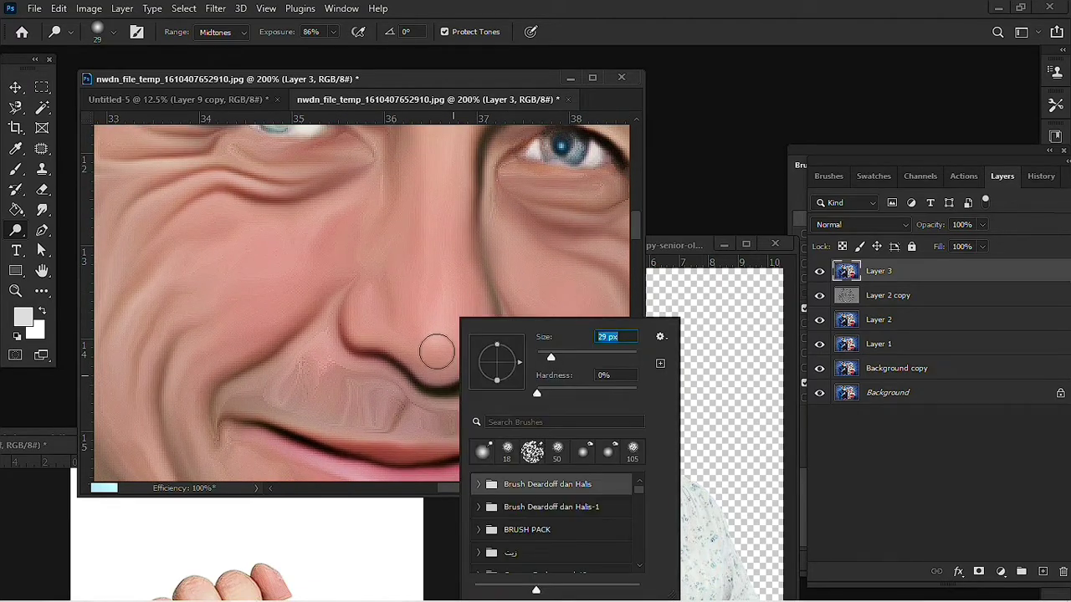
pyautogui.press('Escape')
pyautogui.scroll(-3, 446, 317)
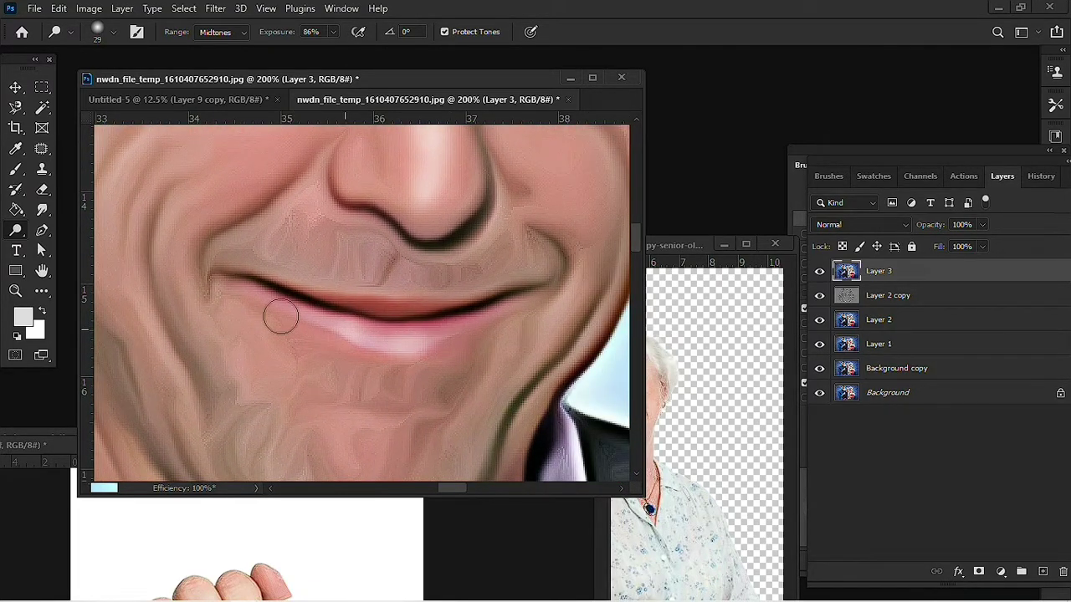
pyautogui.moveTo(343, 306); pyautogui.dragTo(288, 364)
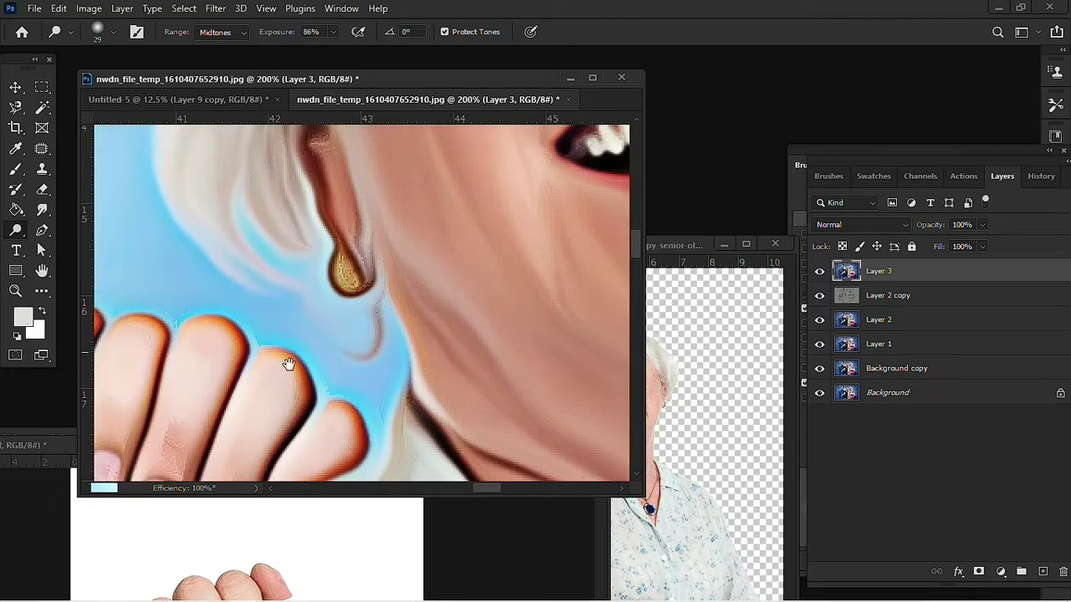
pyautogui.scroll(4, 468, 292)
pyautogui.scroll(5, 459, 303)
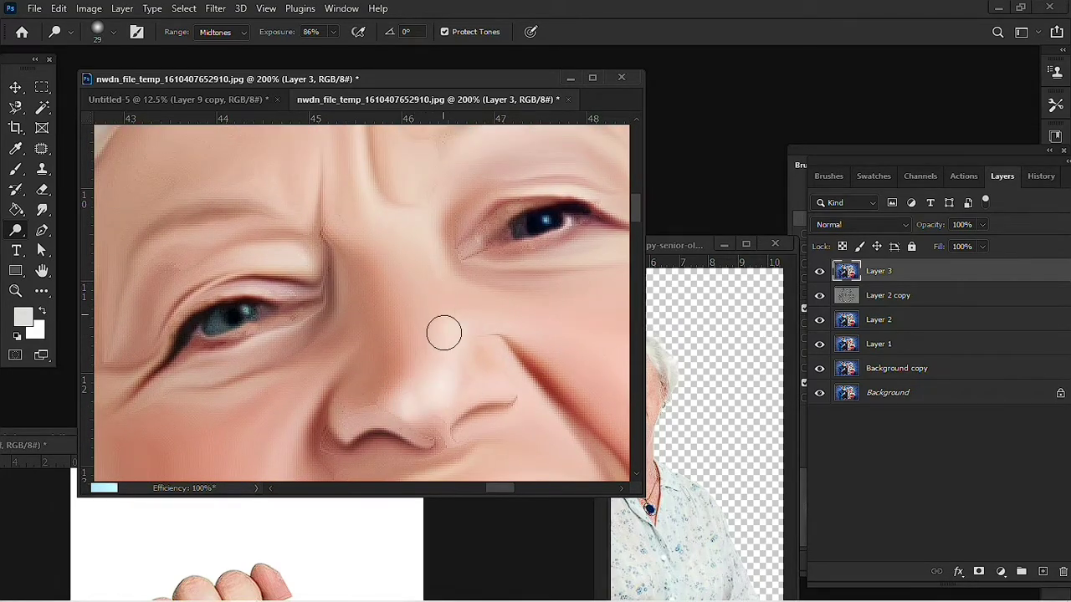
pyautogui.moveTo(452, 313); pyautogui.dragTo(370, 384)
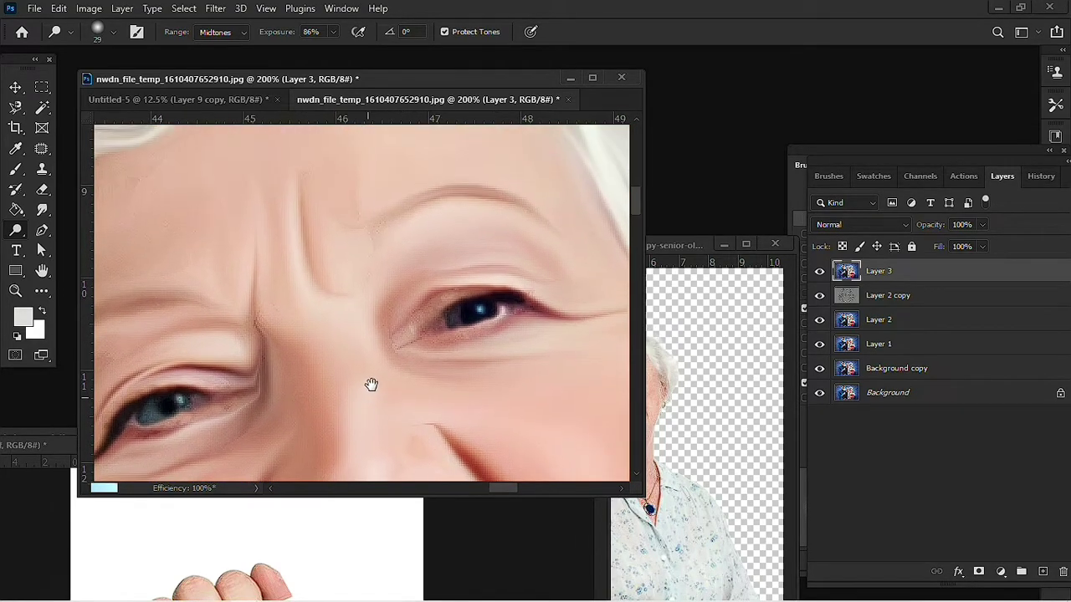
pyautogui.moveTo(244, 397)
pyautogui.mouseDown()
pyautogui.moveTo(358, 380)
pyautogui.moveTo(352, 313)
pyautogui.moveTo(399, 342)
pyautogui.mouseUp()
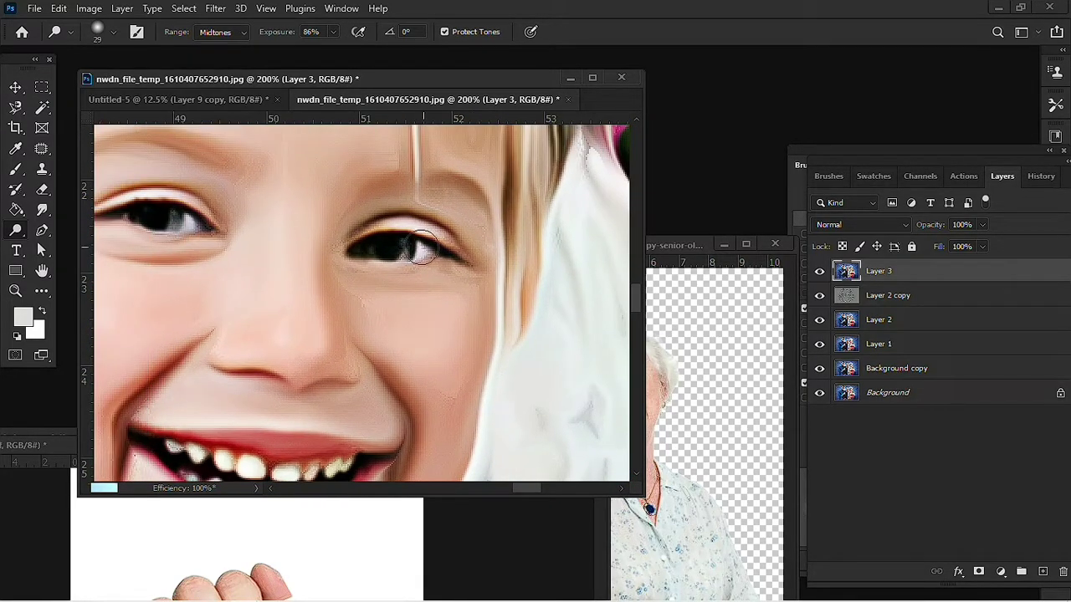
# Brighten both of the girl's eyes and whiten her upper and lower teeth
pyautogui.moveTo(421, 248); pyautogui.dragTo(377, 248)
pyautogui.moveTo(193, 234)
pyautogui.mouseDown()
pyautogui.moveTo(285, 247)
pyautogui.moveTo(274, 237)
pyautogui.mouseUp()
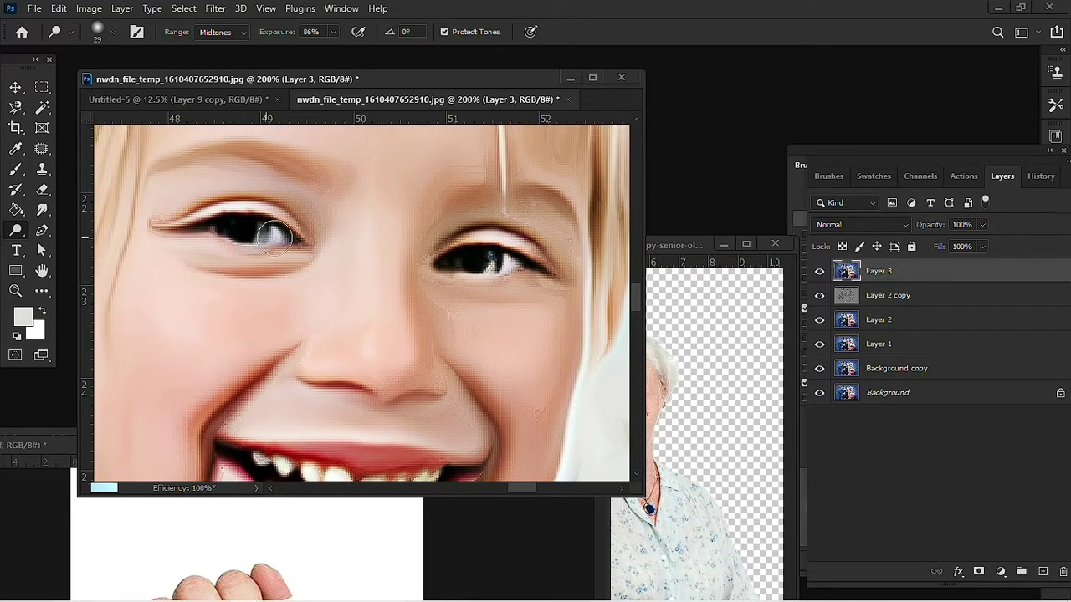
pyautogui.moveTo(319, 329); pyautogui.dragTo(327, 136)
pyautogui.moveTo(351, 255)
pyautogui.mouseDown()
pyautogui.moveTo(288, 259)
pyautogui.moveTo(401, 289)
pyautogui.mouseUp()
pyautogui.moveTo(267, 239); pyautogui.dragTo(344, 247)
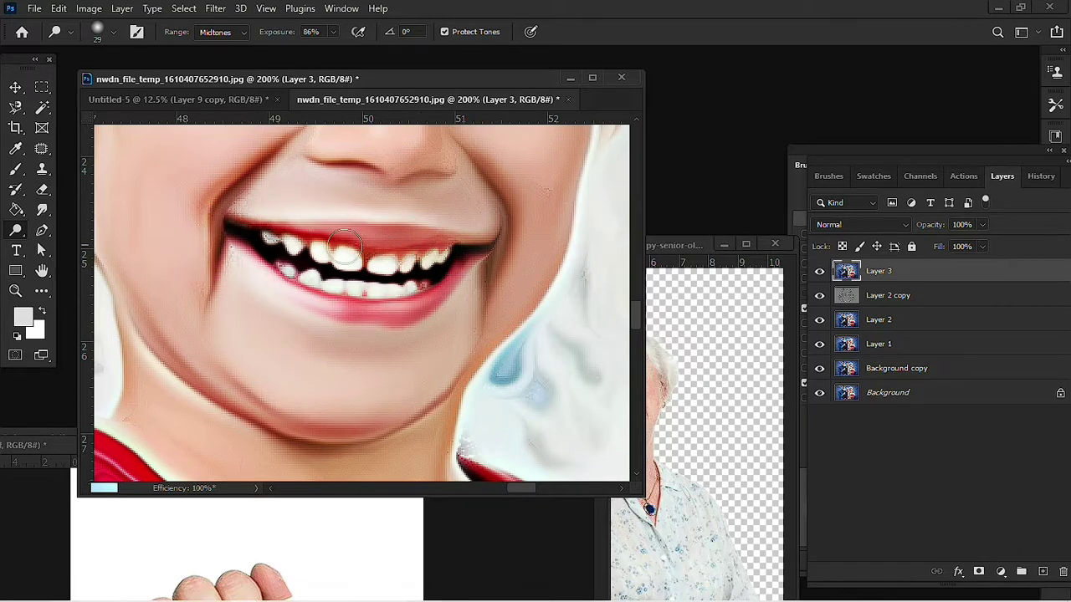
# Smudge the girl's left mouth corner to smooth it
pyautogui.click(42, 209)
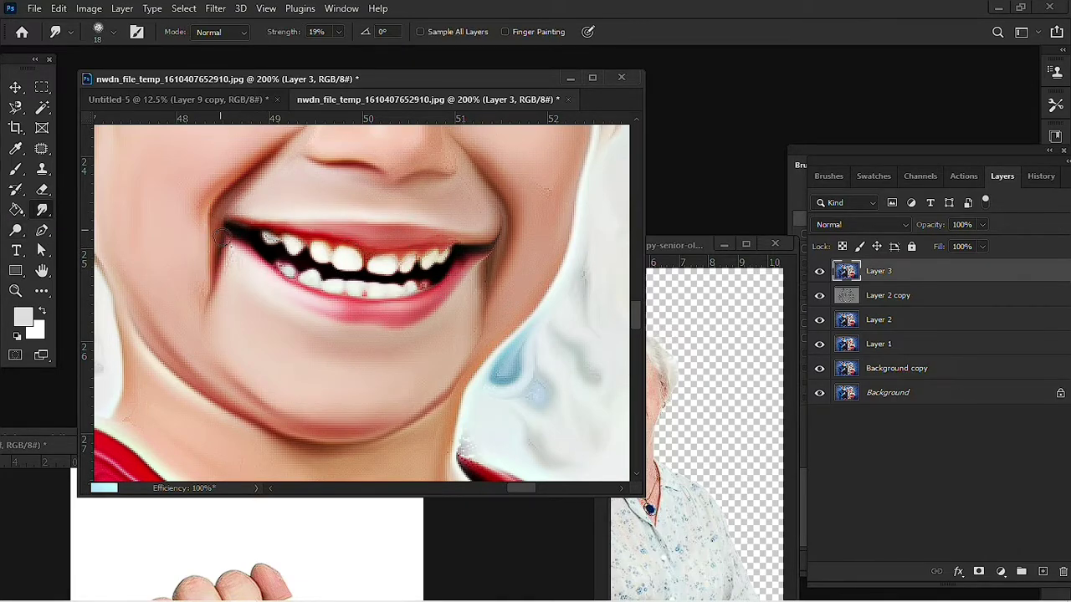
pyautogui.moveTo(222, 237); pyautogui.dragTo(227, 223)
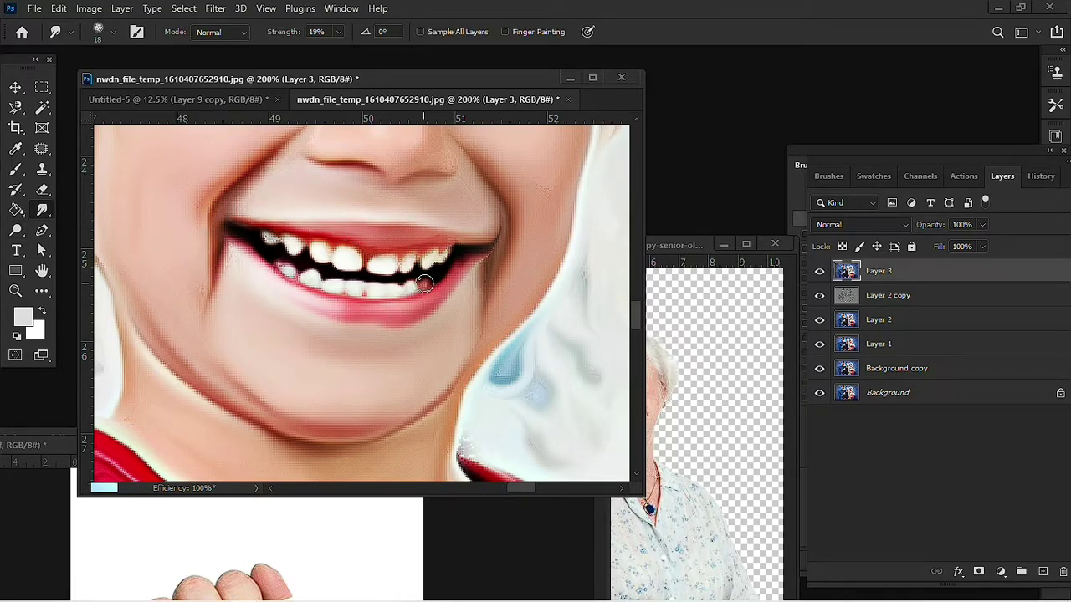
pyautogui.scroll(5, 424, 284)
# Hide all layers except Layer 3 and Background, and set Layer 3 opacity to 82%
pyautogui.moveTo(819, 295); pyautogui.dragTo(819, 343)
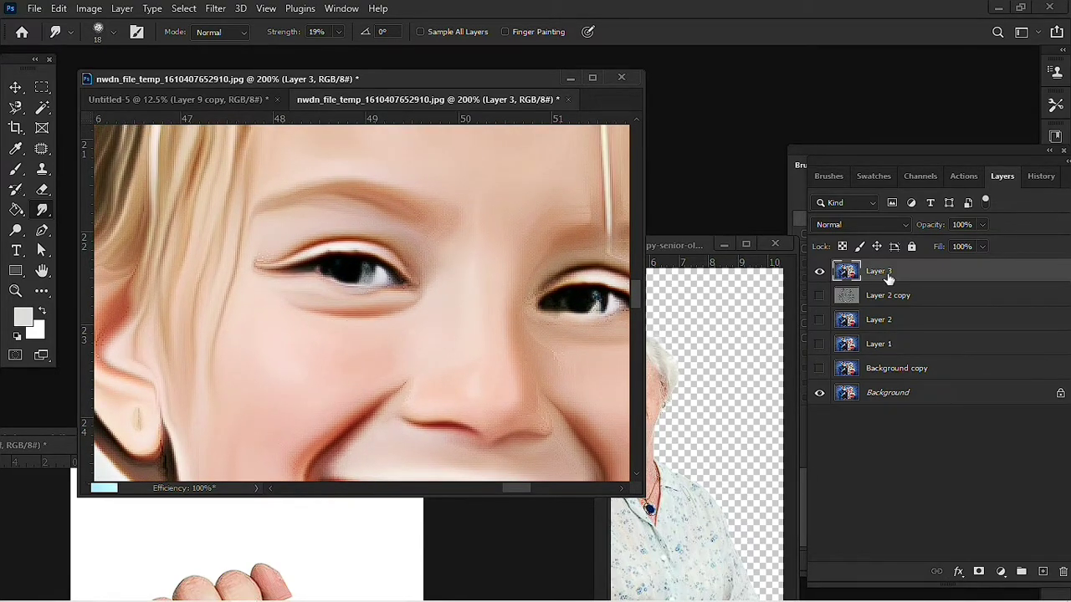
pyautogui.click(982, 226)
pyautogui.click(953, 244)
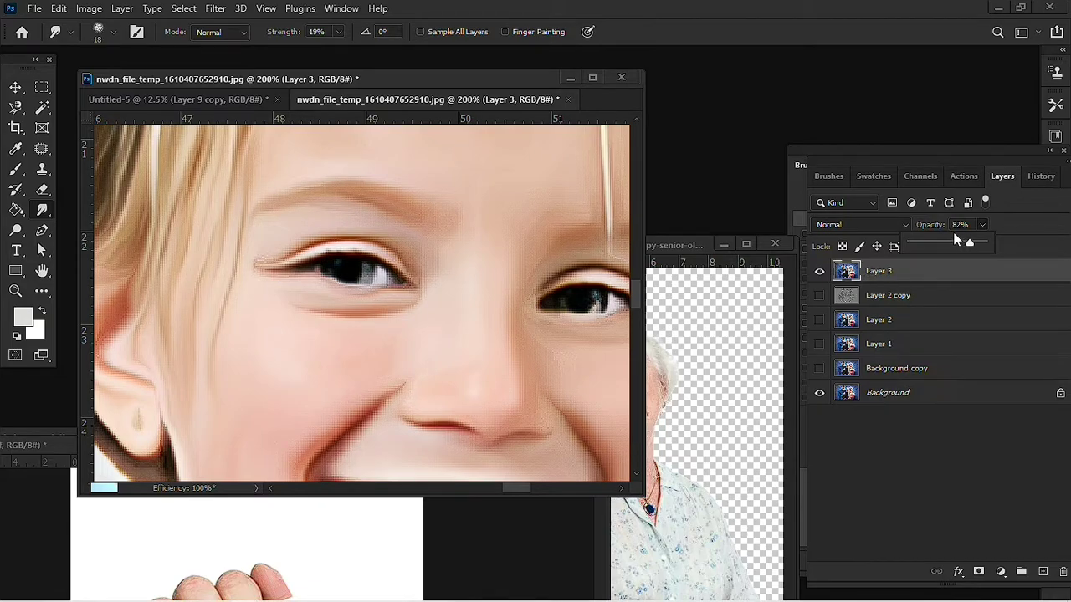
pyautogui.scroll(-3, 468, 351)
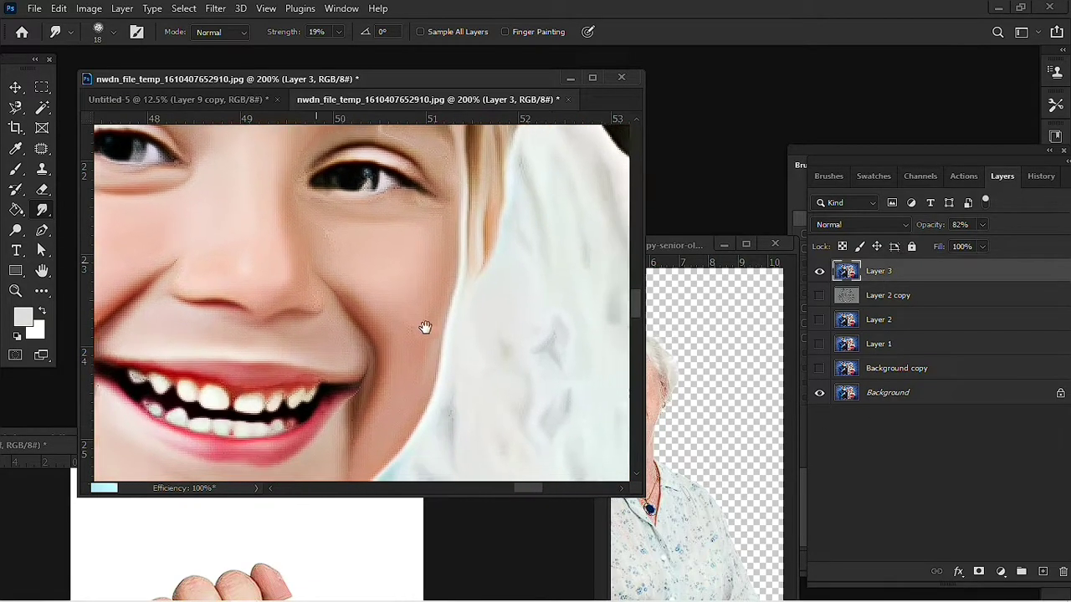
pyautogui.scroll(3, 425, 327)
pyautogui.hscroll(6, 425, 327)
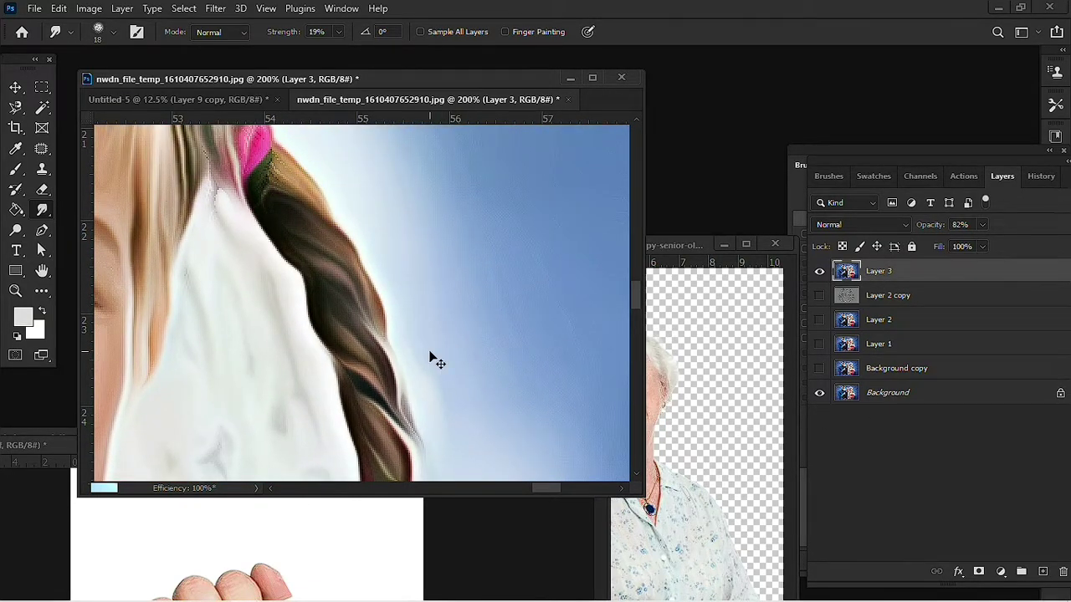
pyautogui.scroll(-2, 430, 359)
pyautogui.scroll(2, 399, 320)
pyautogui.scroll(1, 399, 321)
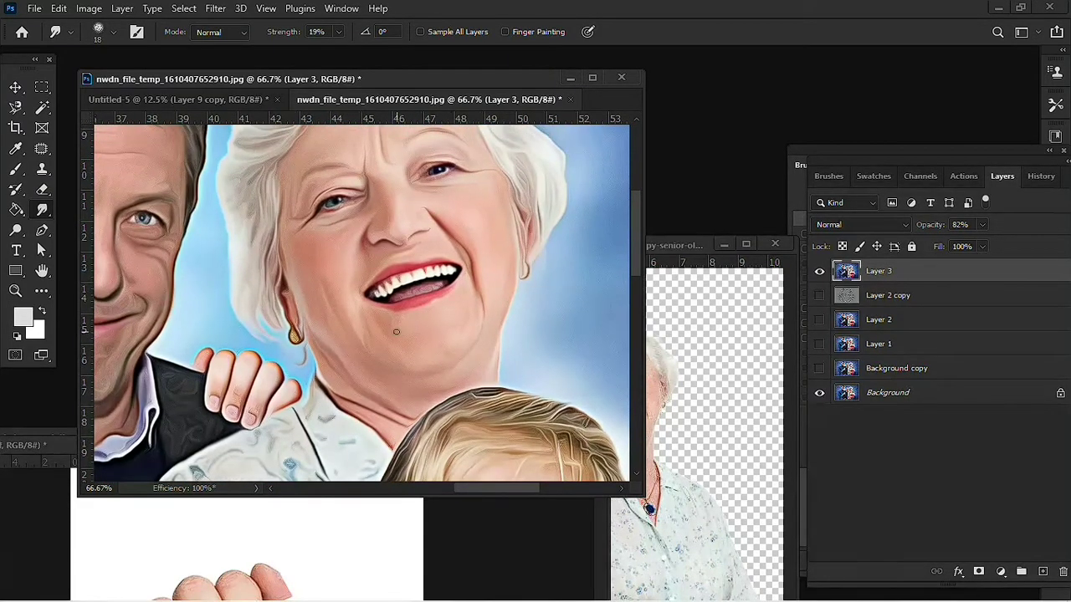
pyautogui.scroll(-1, 402, 335)
pyautogui.scroll(-1, 399, 339)
pyautogui.scroll(-1, 399, 338)
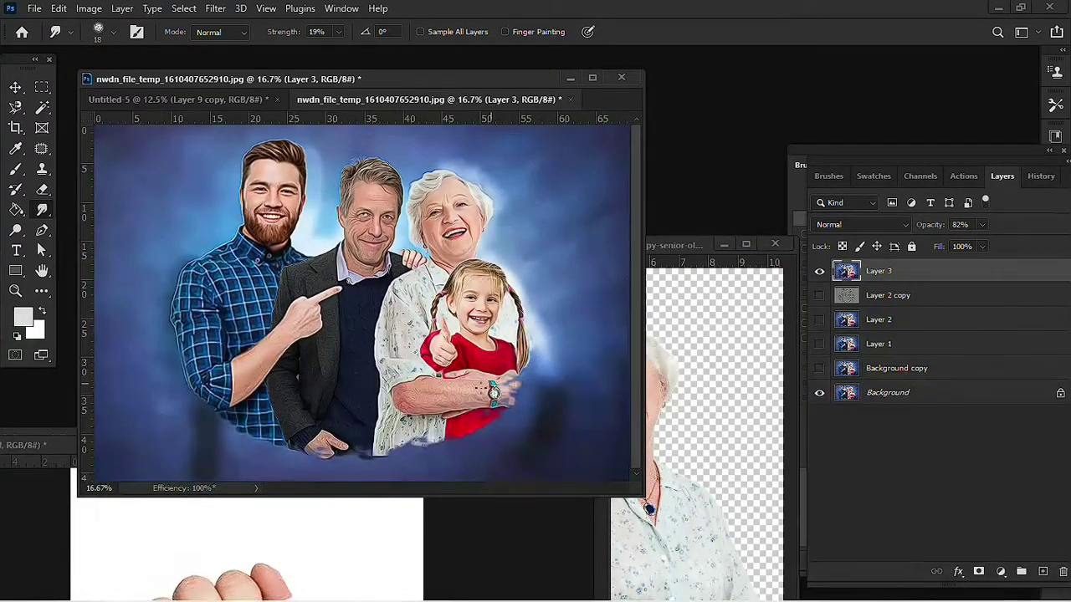
# Float the portrait in its own window and enlarge the Smudge brush to 511 px
pyautogui.moveTo(384, 99); pyautogui.dragTo(372, 142)
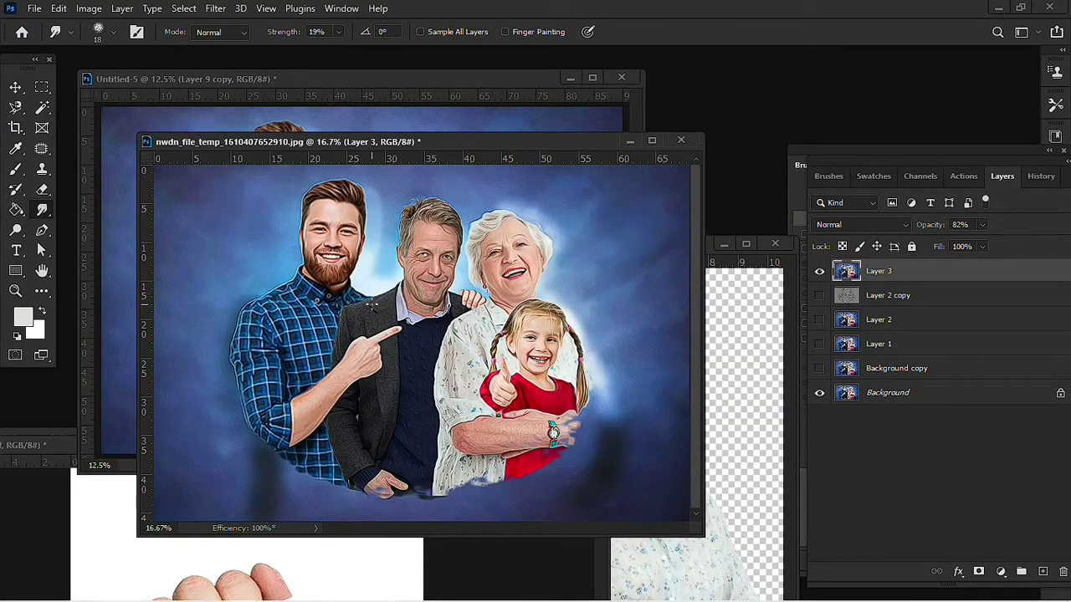
pyautogui.rightClick(400, 363)
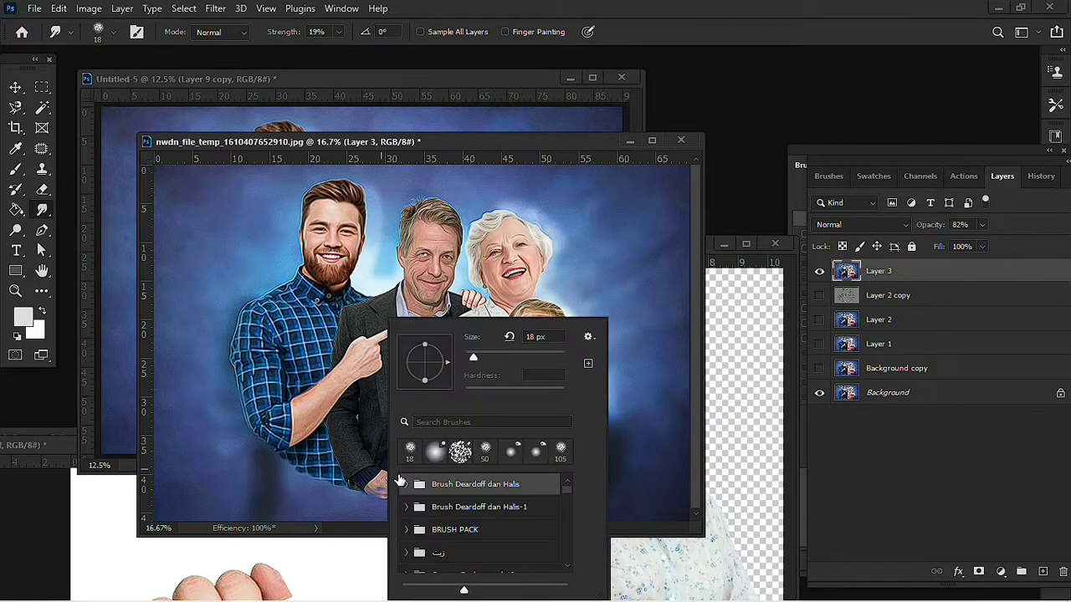
pyautogui.moveTo(467, 355); pyautogui.dragTo(557, 360)
pyautogui.click(247, 469)
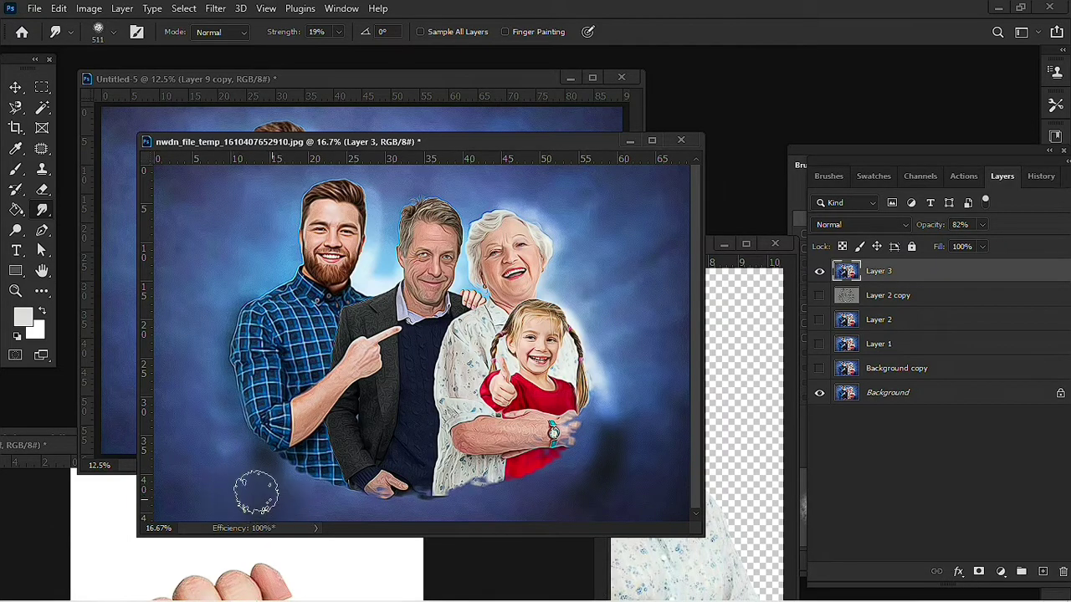